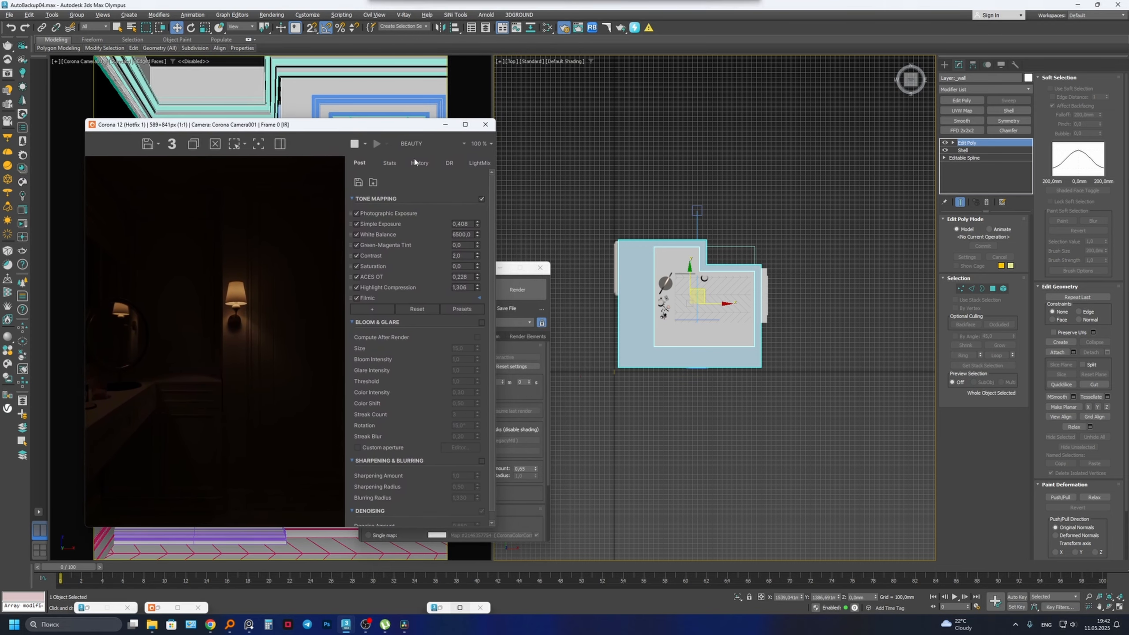
- Stop the interactive render and enlarge the preview of Material #25 in the Slate Material Editor
click(505, 268)
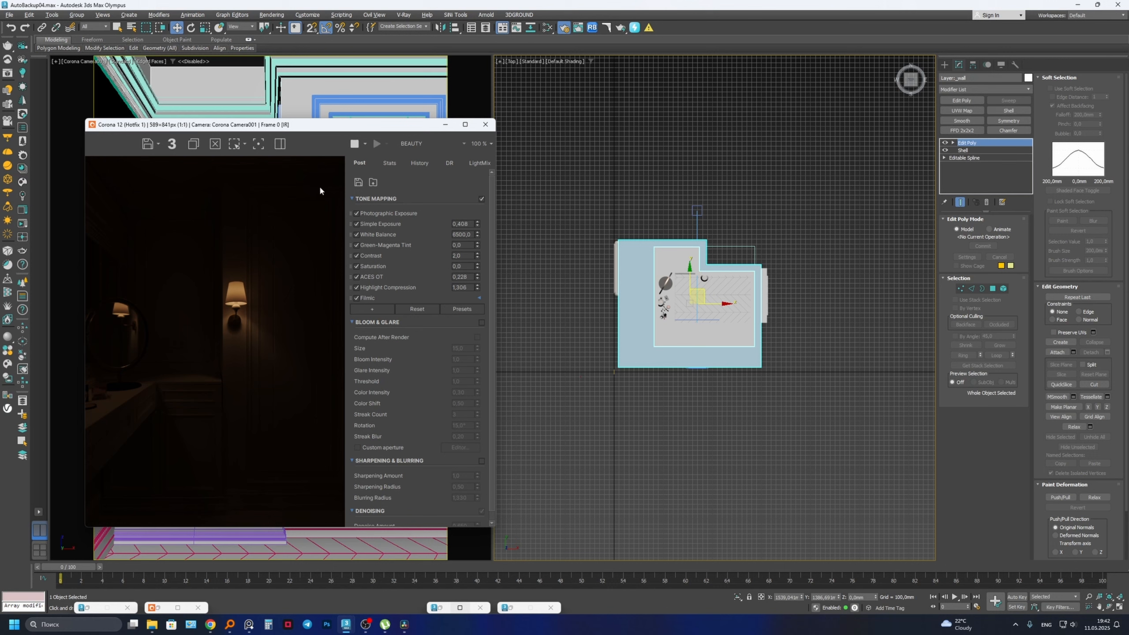
click(354, 144)
click(445, 125)
click(547, 28)
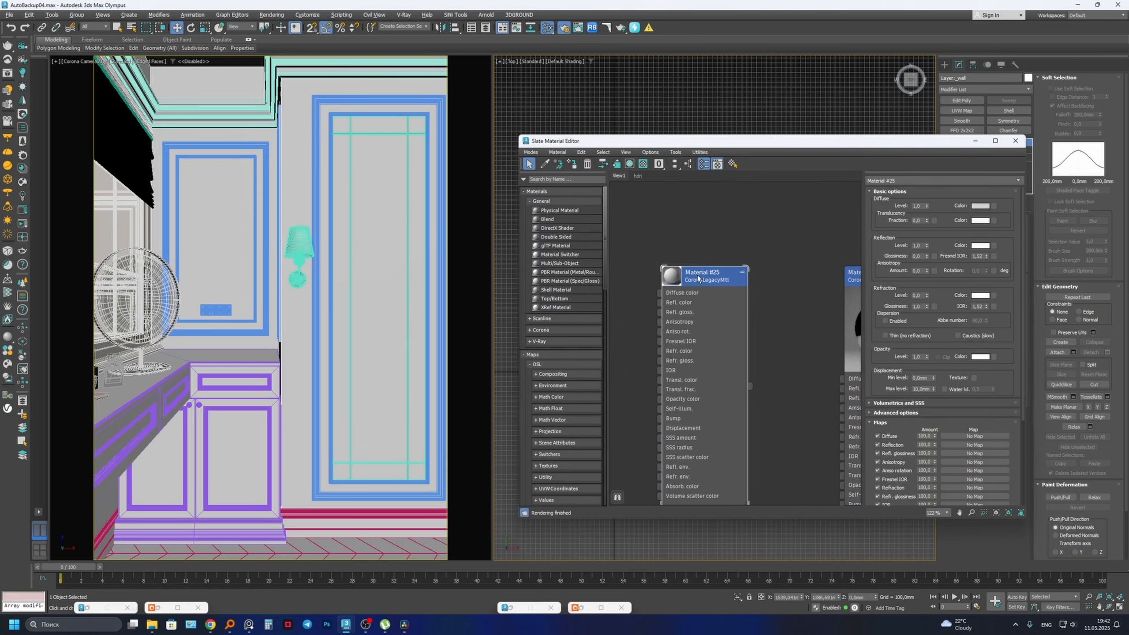
scroll(683, 281, up, 1)
double_click(677, 276)
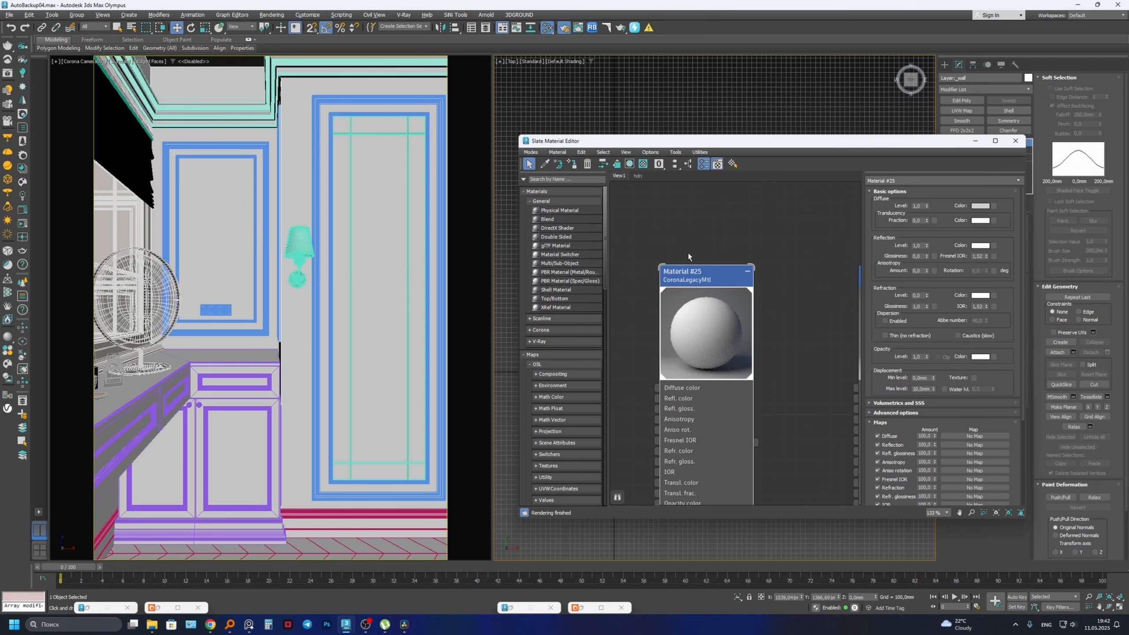
drag(925, 141, 905, 172)
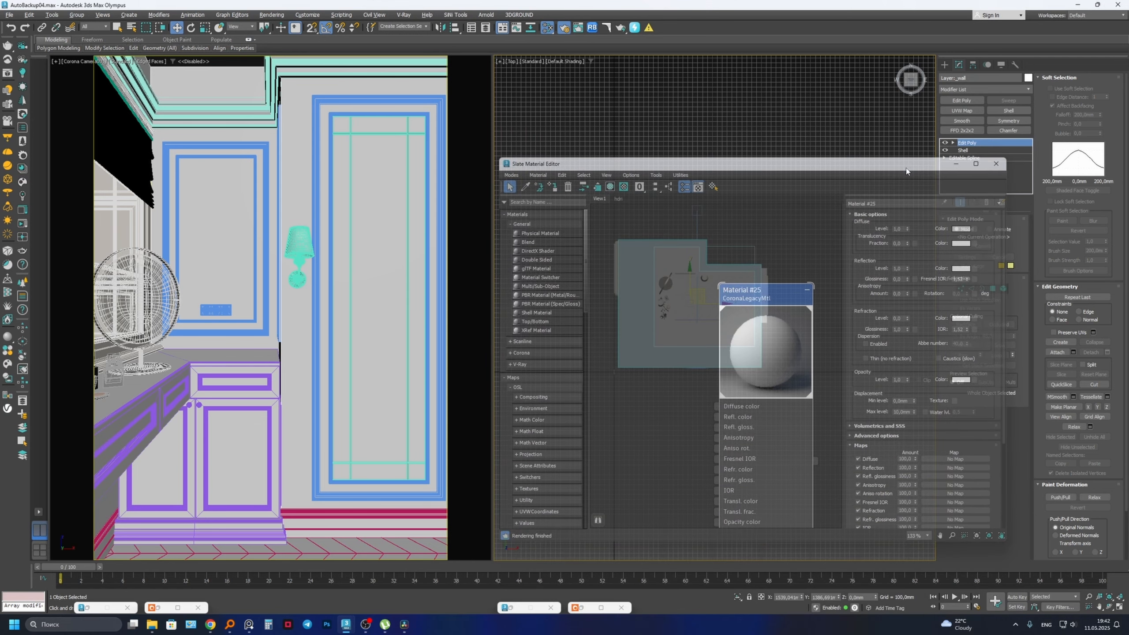
- Add an object inside the room to the wall selection and switch the working viewport to wireframe display
scroll(759, 104, down, 3)
middle_drag(759, 104, 751, 96)
click(956, 164)
alt+middle_drag(657, 211, 734, 124)
scroll(734, 124, up, 3)
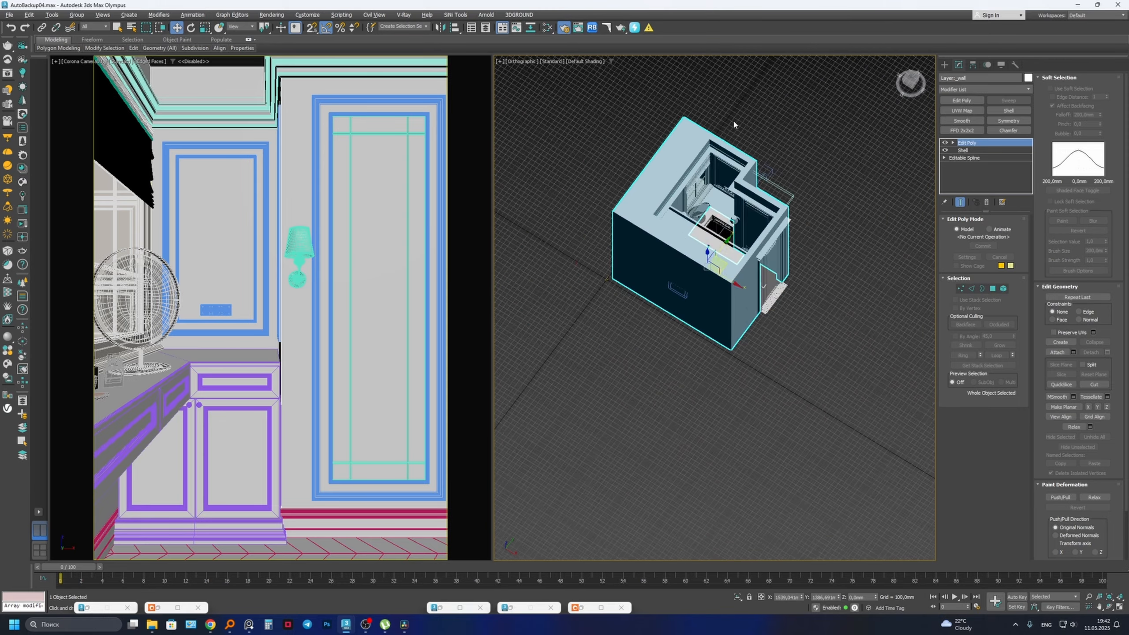
scroll(733, 125, up, 3)
scroll(670, 164, up, 3)
ctrl+click(700, 172)
mouse_move(699, 173)
alt+middle_down()
mouse_move(713, 184)
mouse_move(660, 280)
mouse_move(626, 276)
mouse_move(731, 293)
mouse_move(617, 283)
mouse_move(642, 256)
alt+middle_up()
key(F3)
- Add the wall panel mouldings, trims and wall sockets to the selection
ctrl+click(621, 263)
ctrl+click(738, 296)
ctrl+click(671, 294)
ctrl+click(612, 275)
scroll(663, 269, up, 3)
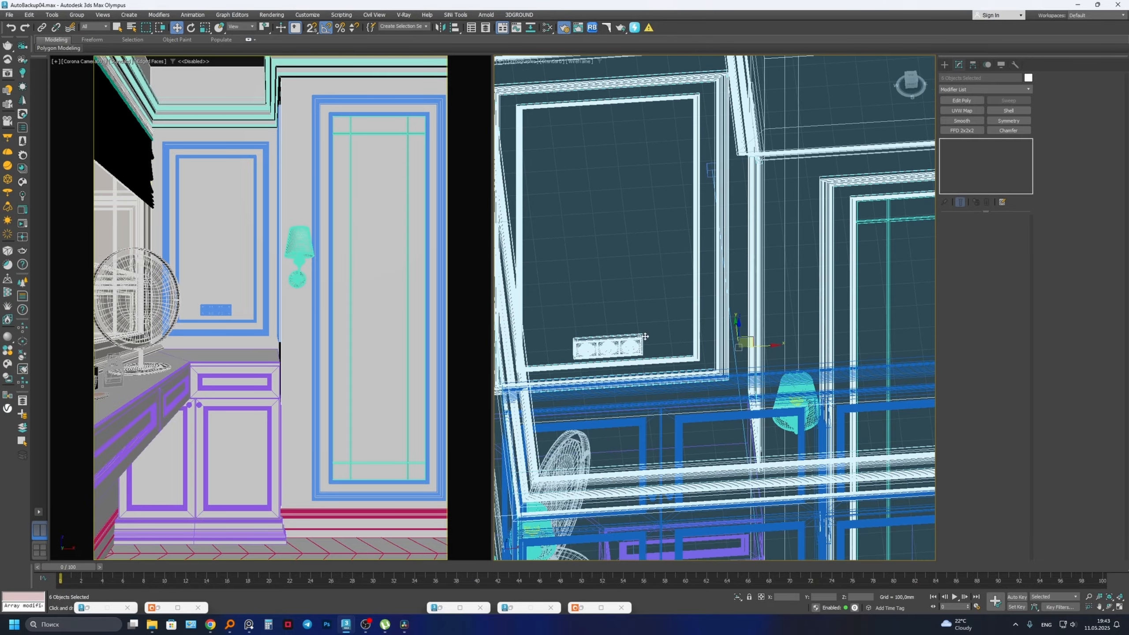
alt+middle_drag(644, 336, 785, 290)
ctrl+click(784, 289)
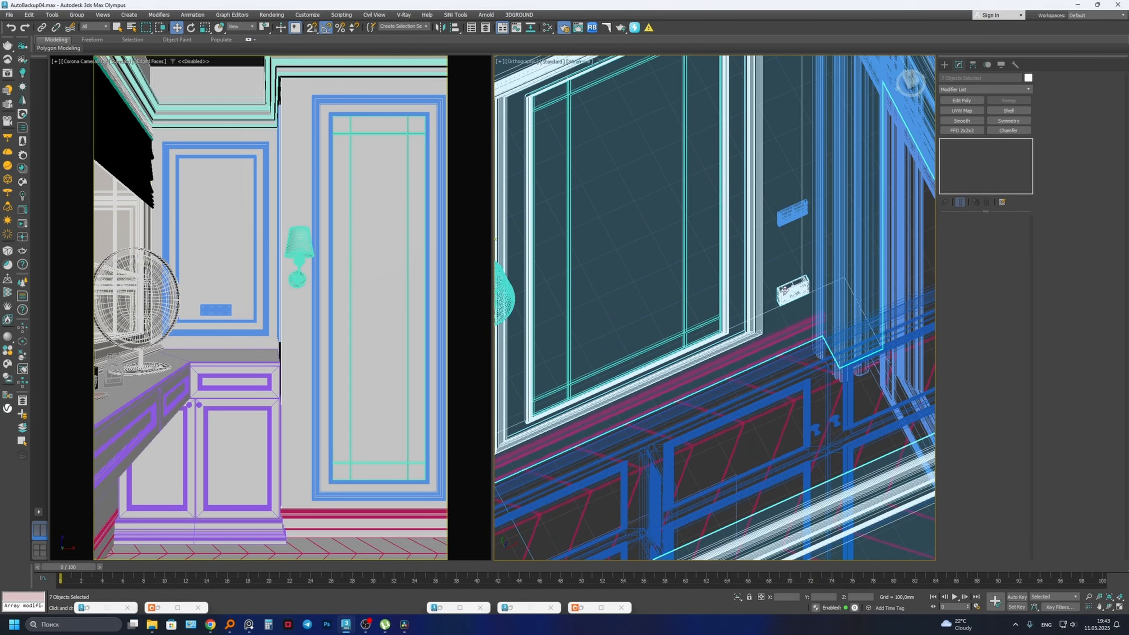
- Extend the selection to the cabinets, the floor and the remaining door and panel parts of the room
alt+middle_drag(787, 221, 714, 243)
ctrl+click(685, 325)
scroll(684, 326, down, 6)
scroll(697, 349, up, 4)
ctrl+click(685, 334)
scroll(686, 334, down, 5)
ctrl+click(640, 296)
ctrl+click(653, 272)
ctrl+click(721, 254)
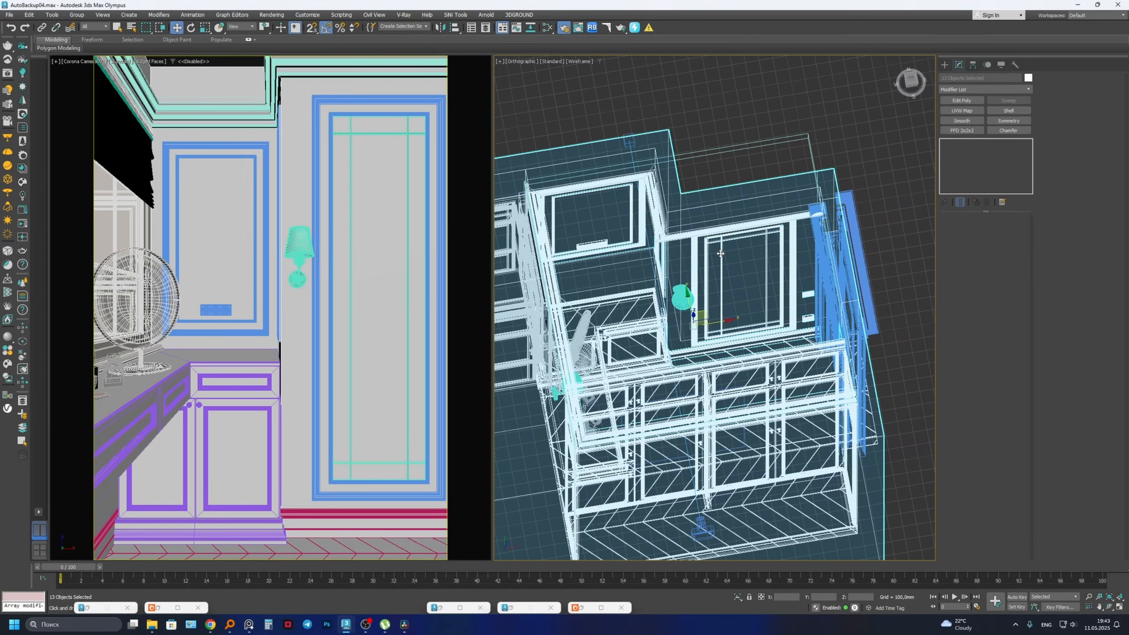
- Assign Material #25 to the selected room objects
key(m)
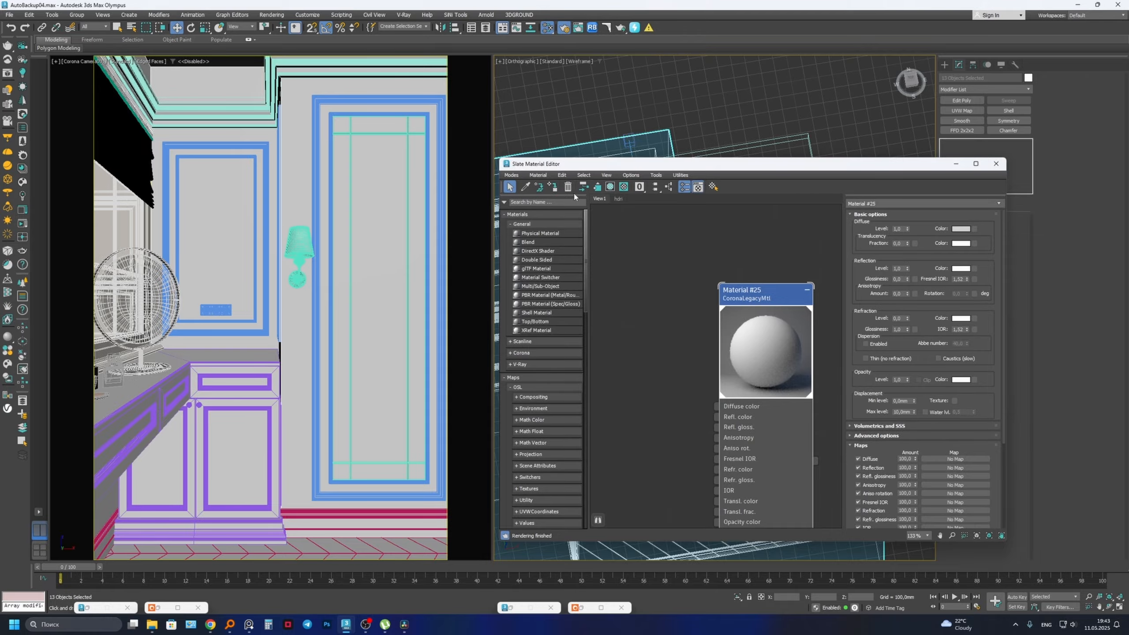
click(555, 188)
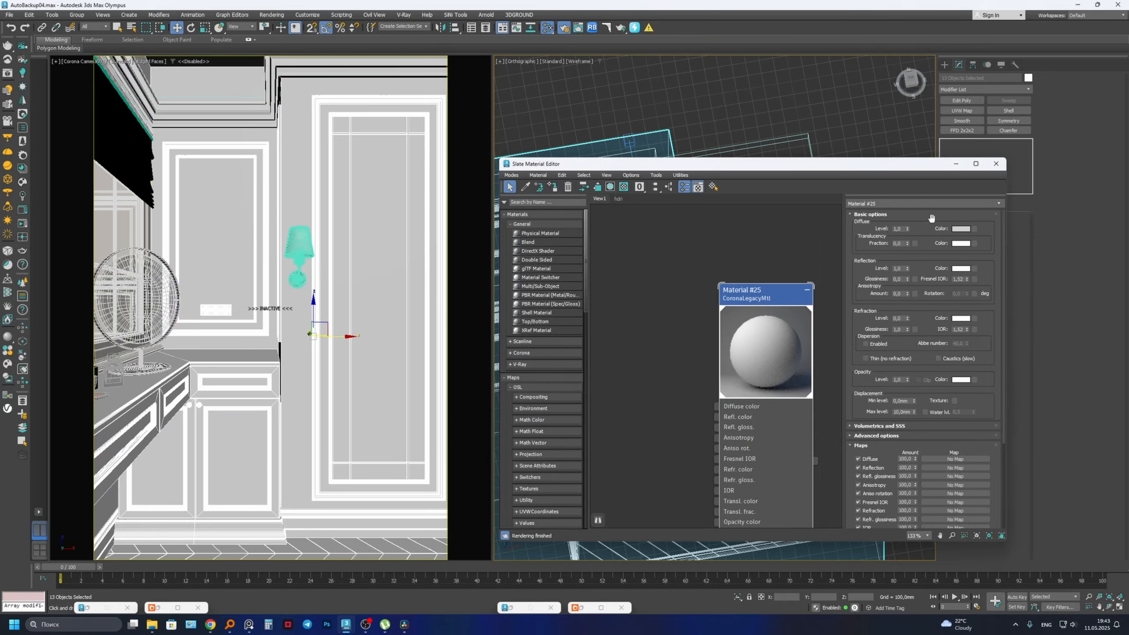
click(956, 164)
- Select the door unit on the room's outer side and assign Material #25 to it
scroll(729, 222, down, 4)
alt+middle_drag(729, 222, 674, 153)
scroll(711, 187, up, 5)
click(645, 161)
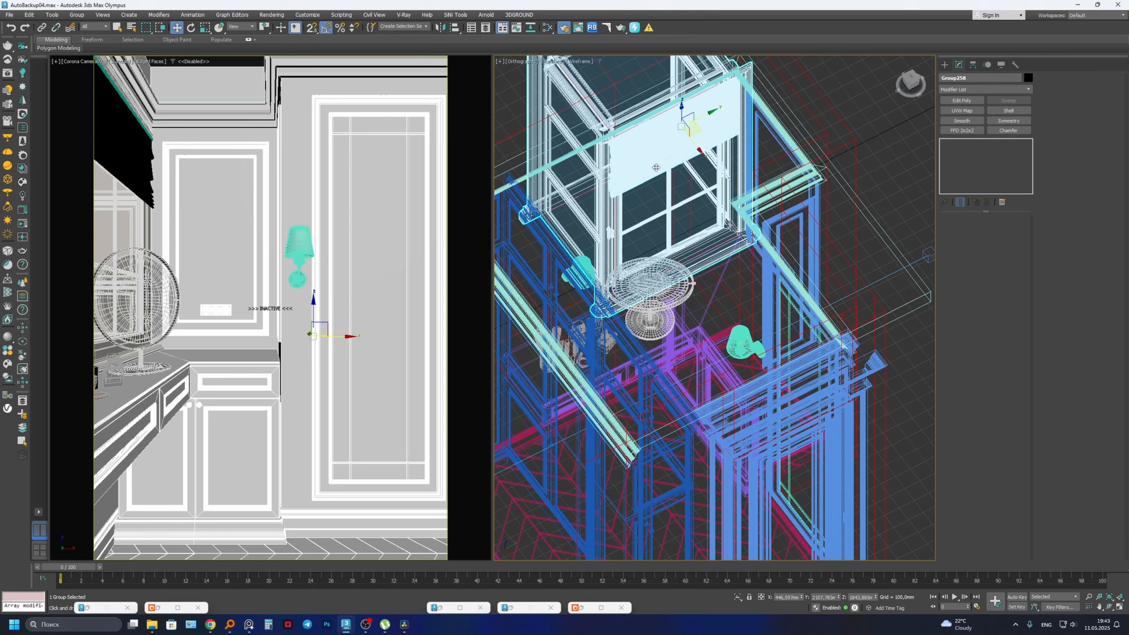
scroll(636, 166, down, 6)
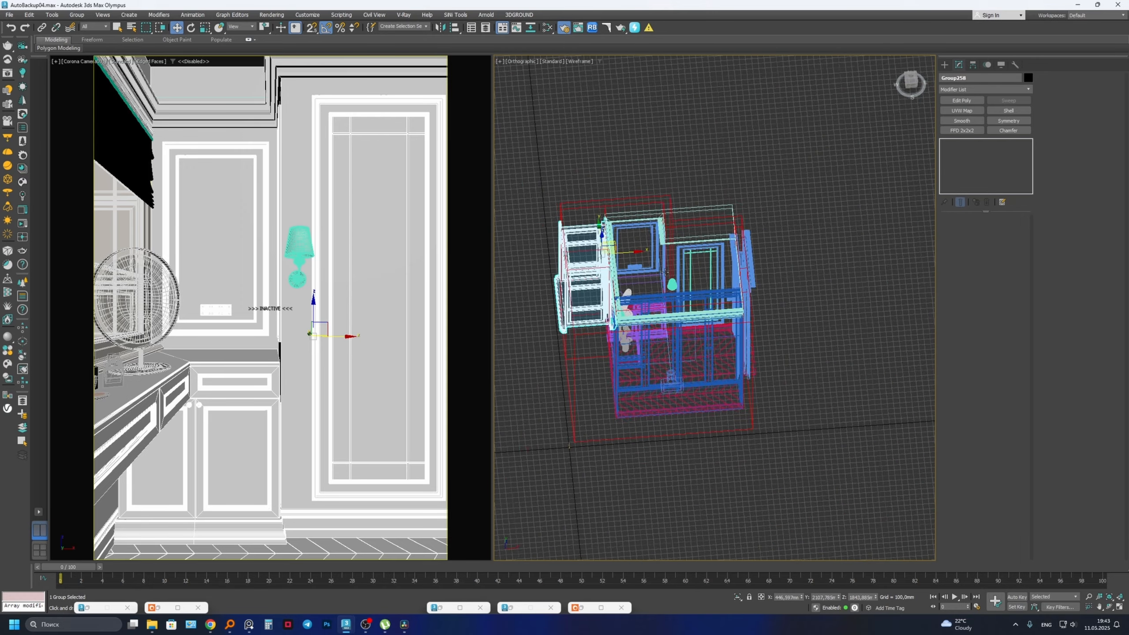
scroll(711, 200, up, 5)
click(716, 204)
key(m)
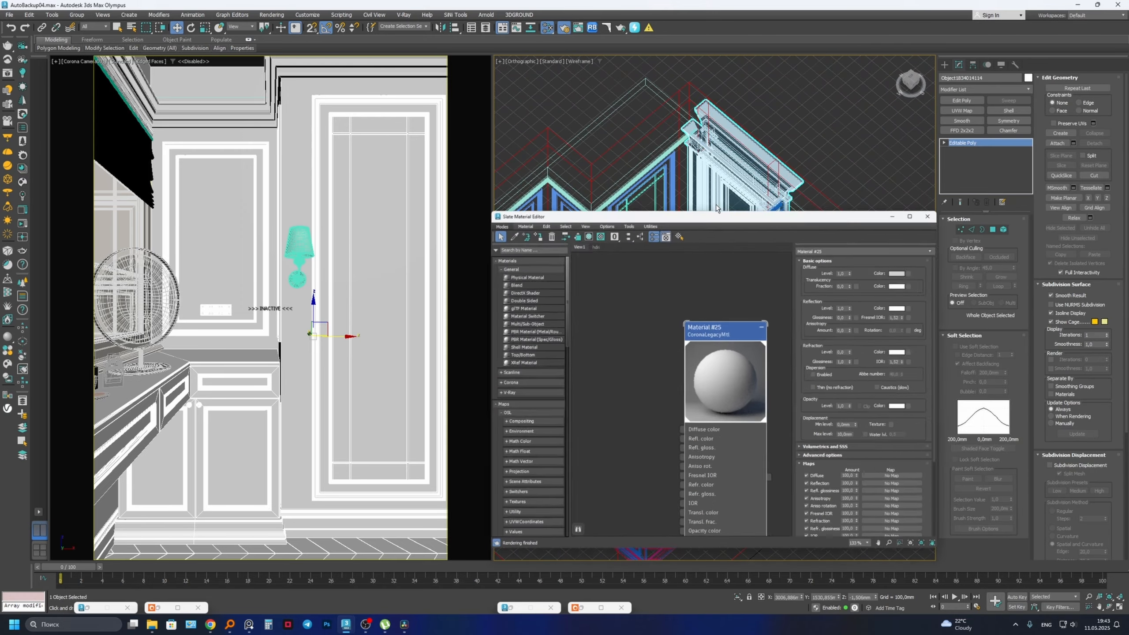
click(555, 189)
click(956, 164)
scroll(799, 275, down, 1)
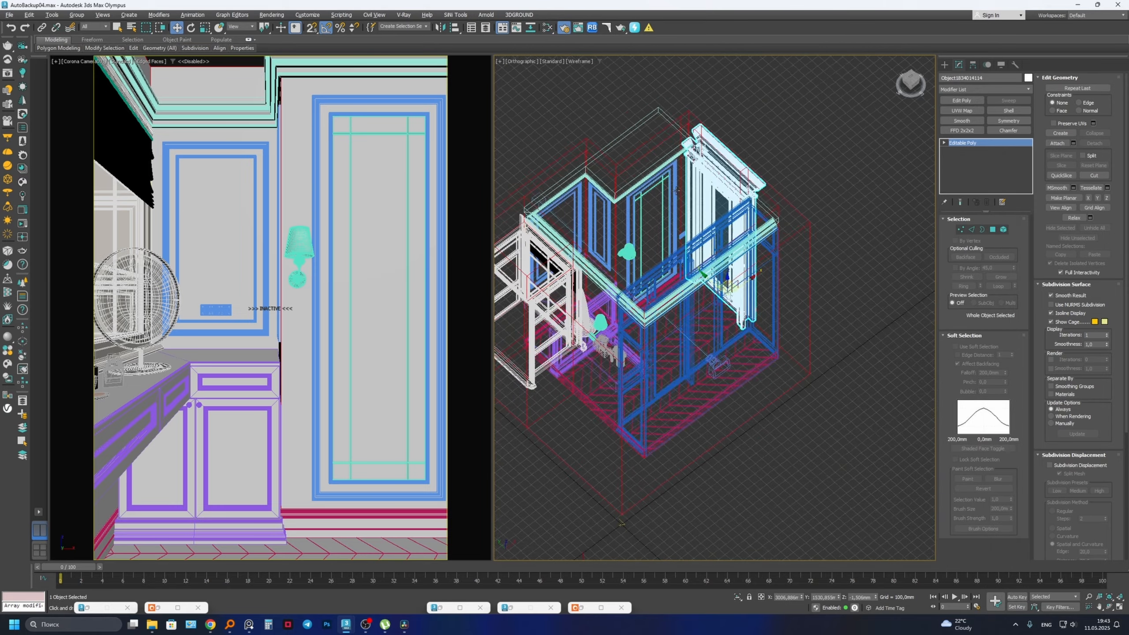
- Run a Corona interactive render of the camera view to check the lighting, and stop it
alt+middle_drag(800, 280, 736, 262)
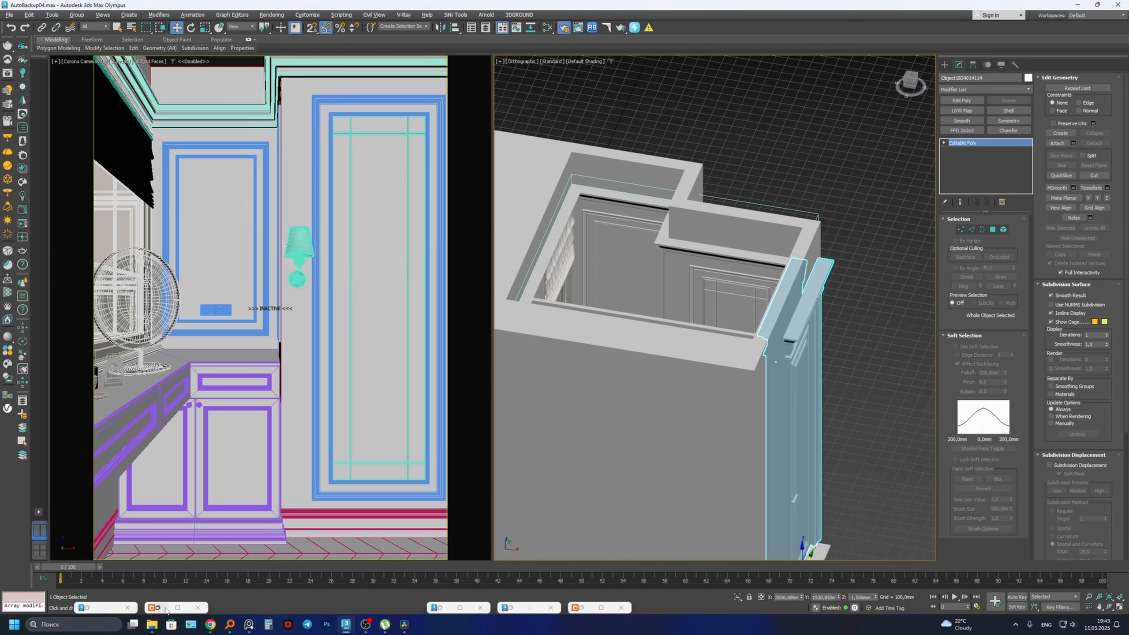
click(159, 607)
click(577, 607)
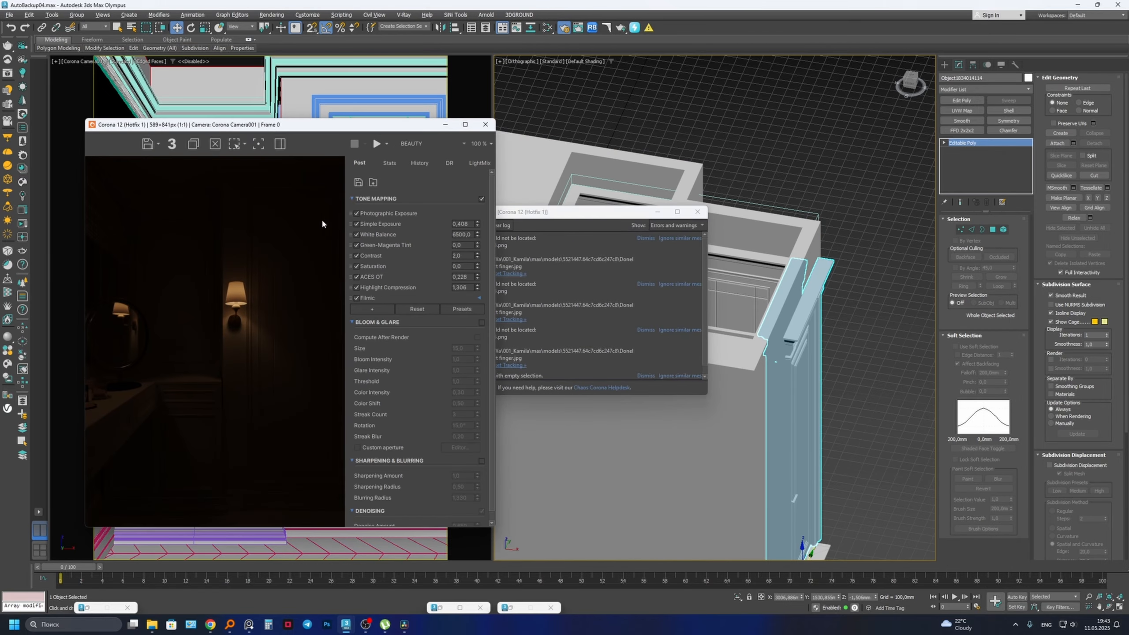
click(386, 144)
click(389, 170)
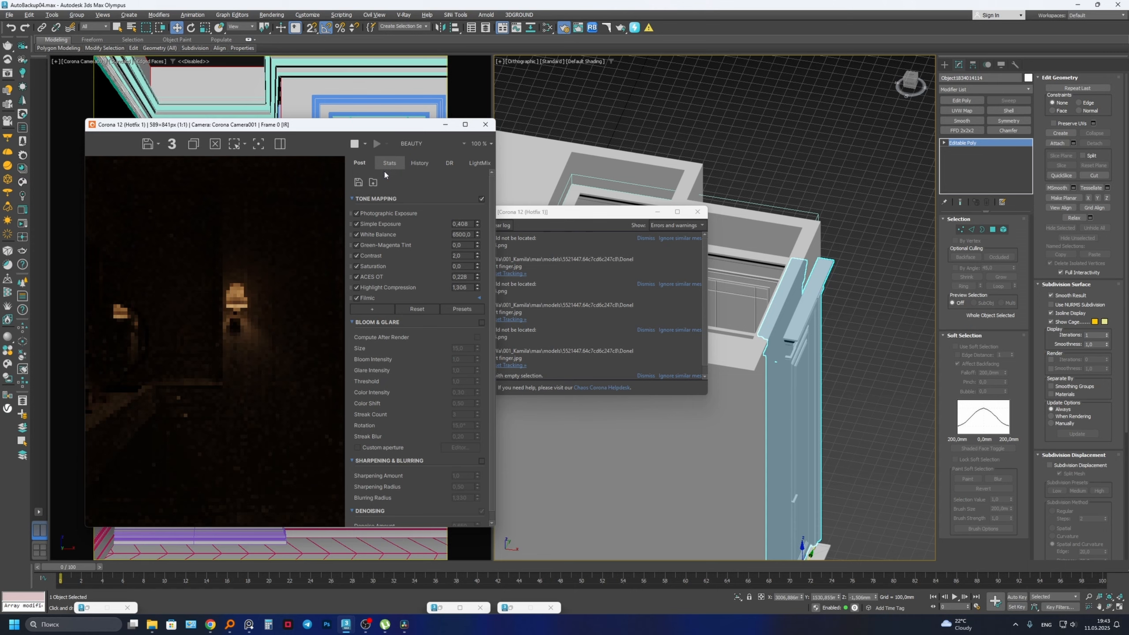
click(657, 212)
scroll(775, 227, up, 5)
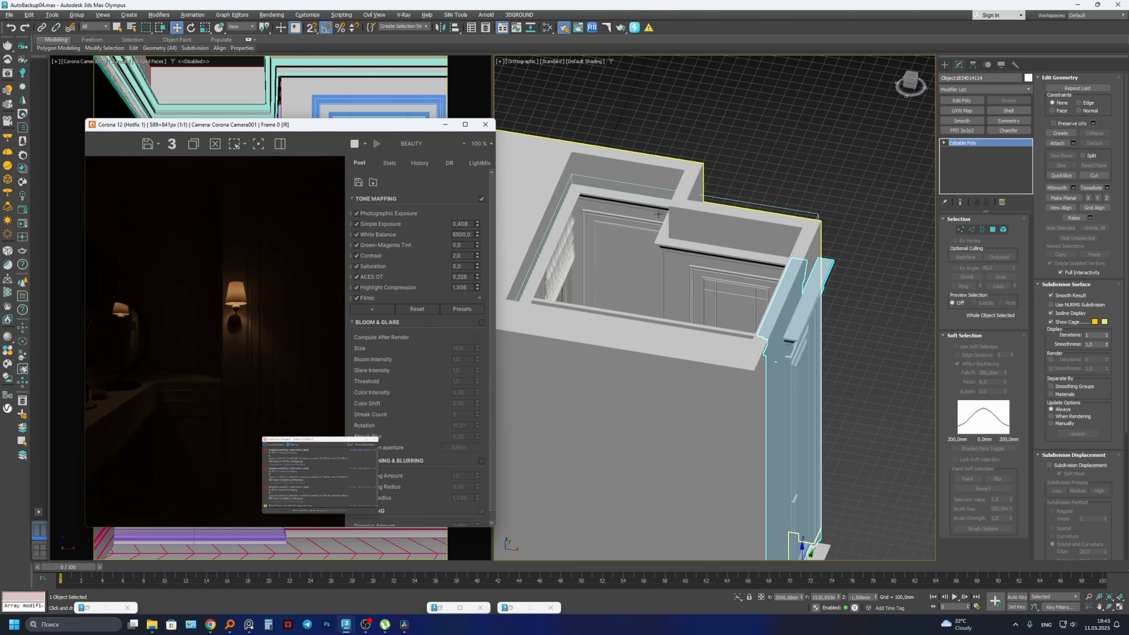
scroll(776, 228, down, 6)
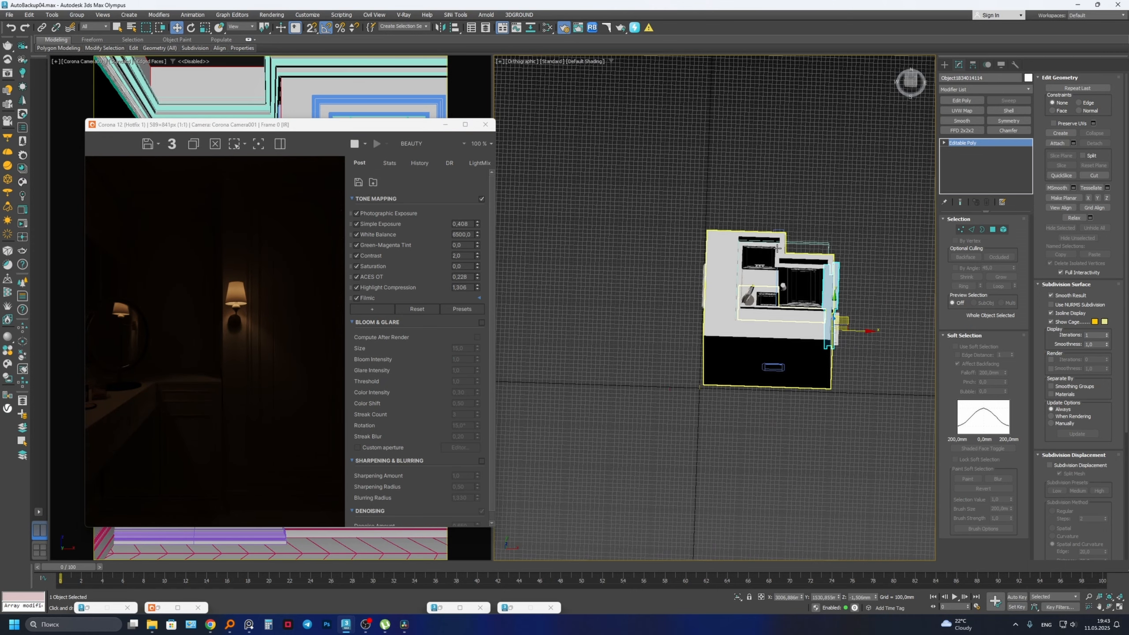
middle_drag(861, 342, 850, 345)
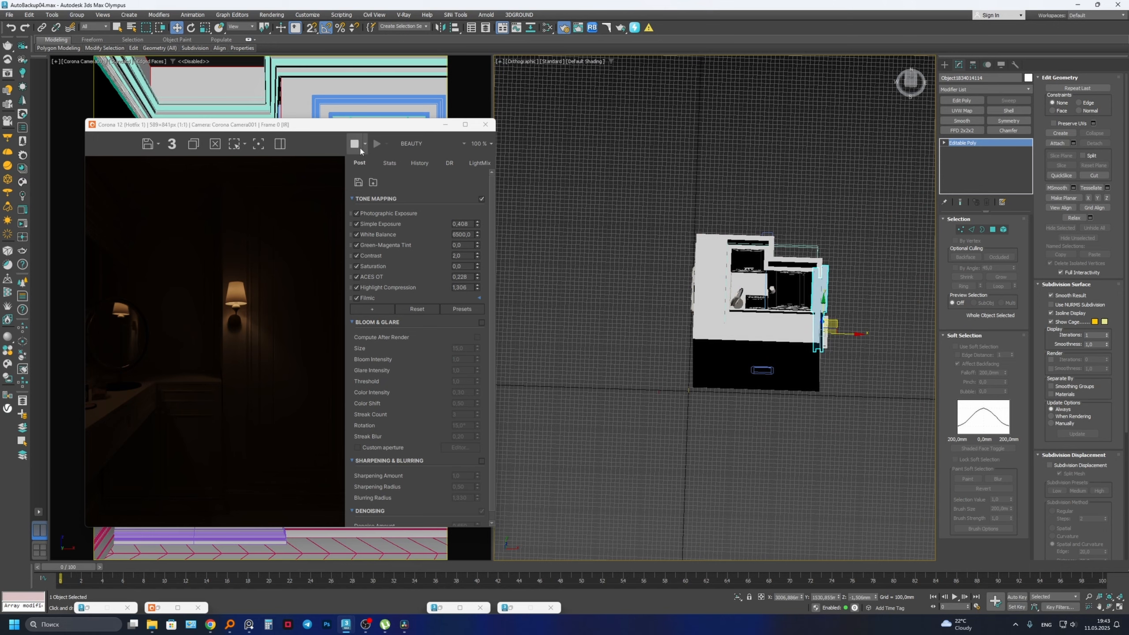
click(357, 145)
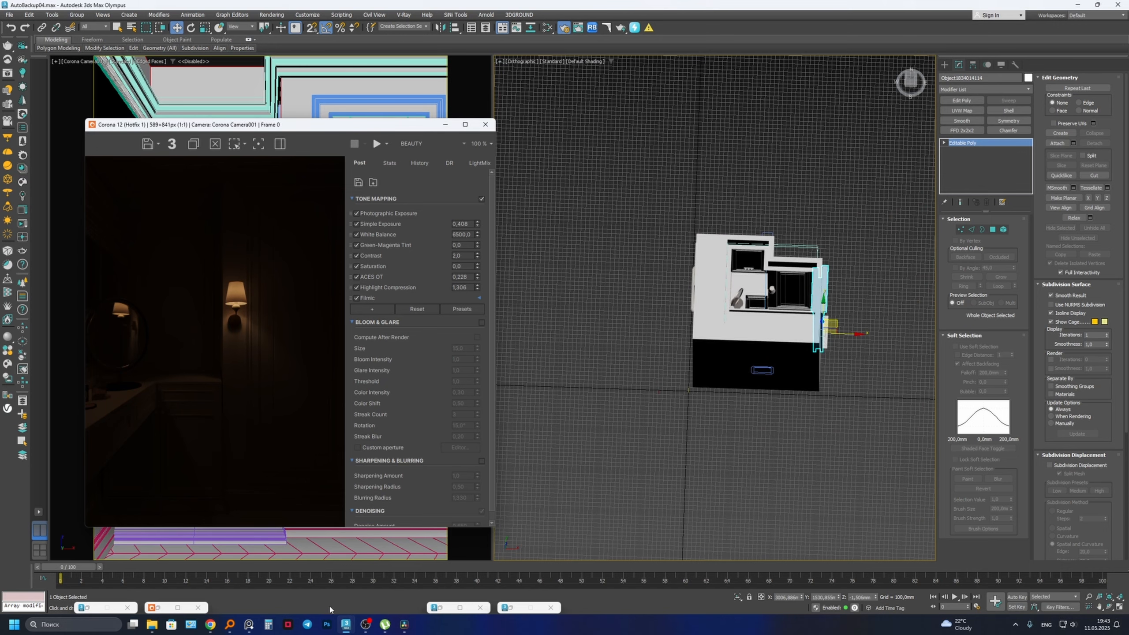
- Switch to Chrome, search Google for hdrihaven and browse Poly Haven's HDRIs page
click(231, 578)
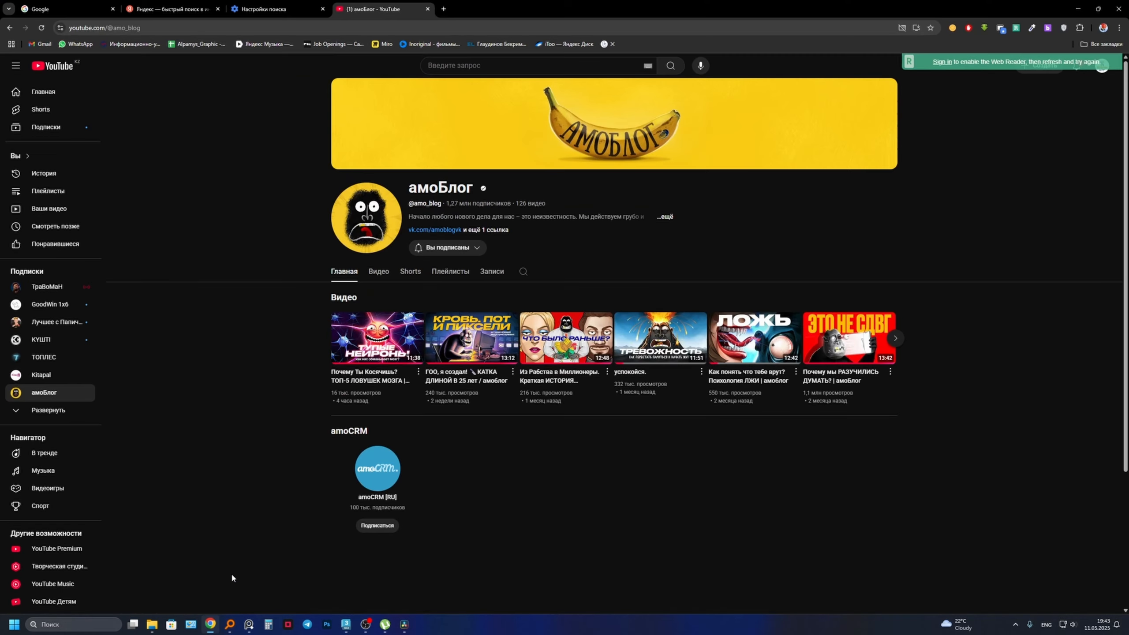
click(429, 9)
click(336, 9)
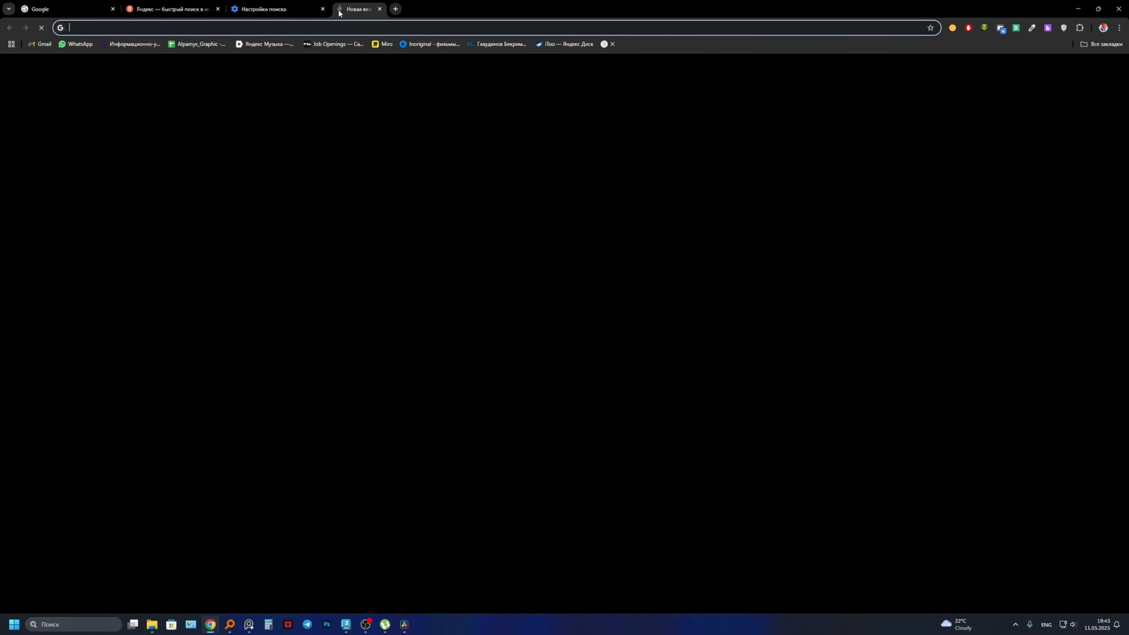
text(hdrihaven)
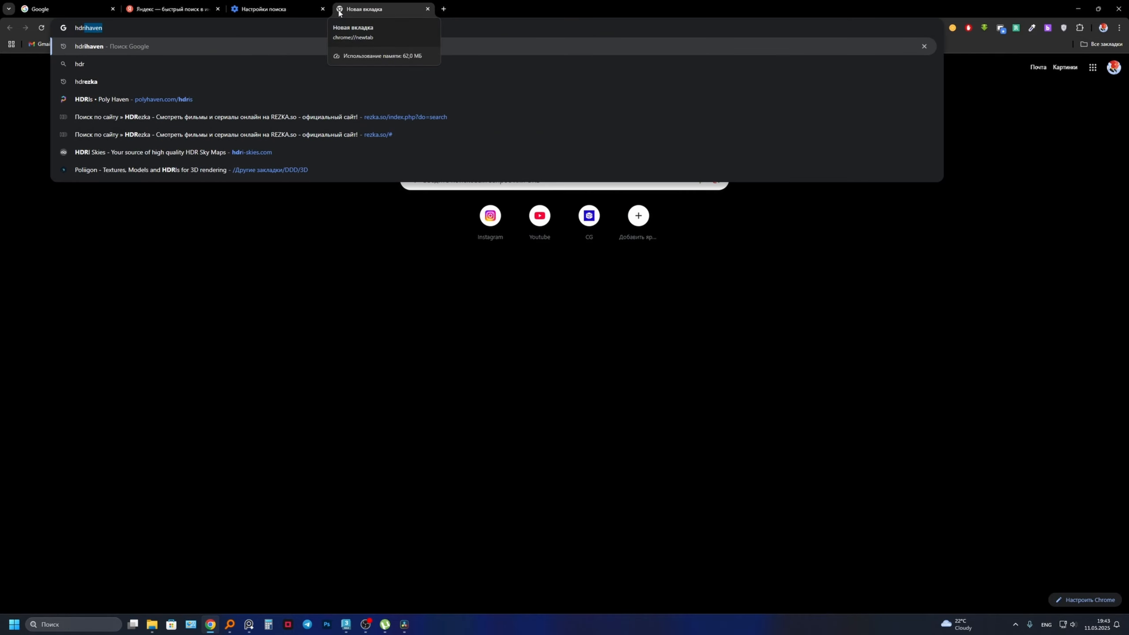
key(Return)
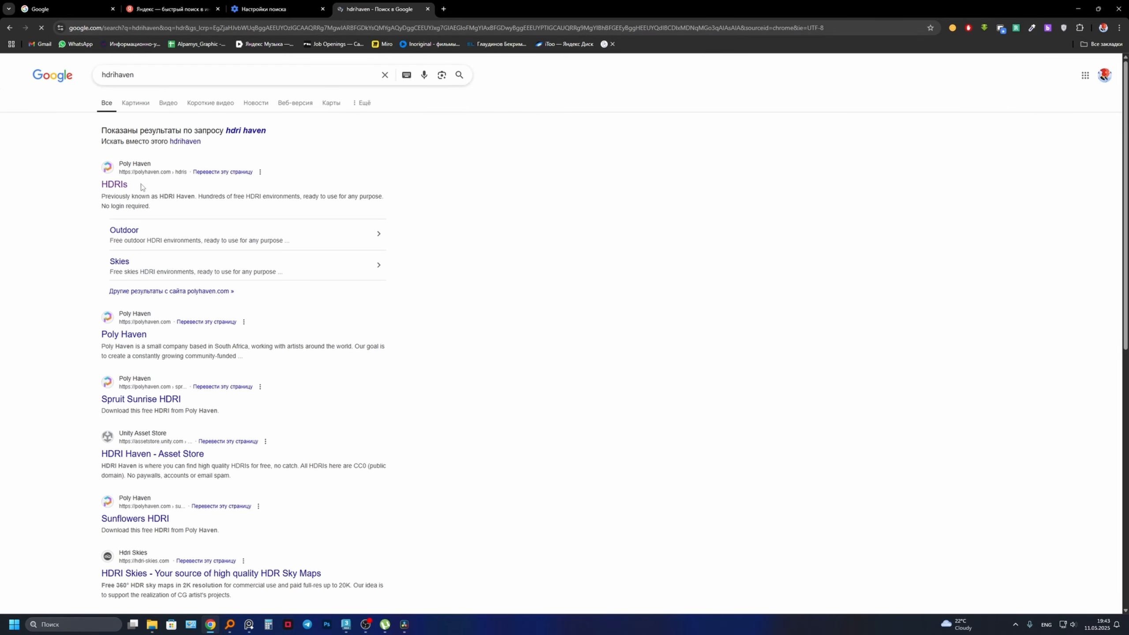
click(112, 187)
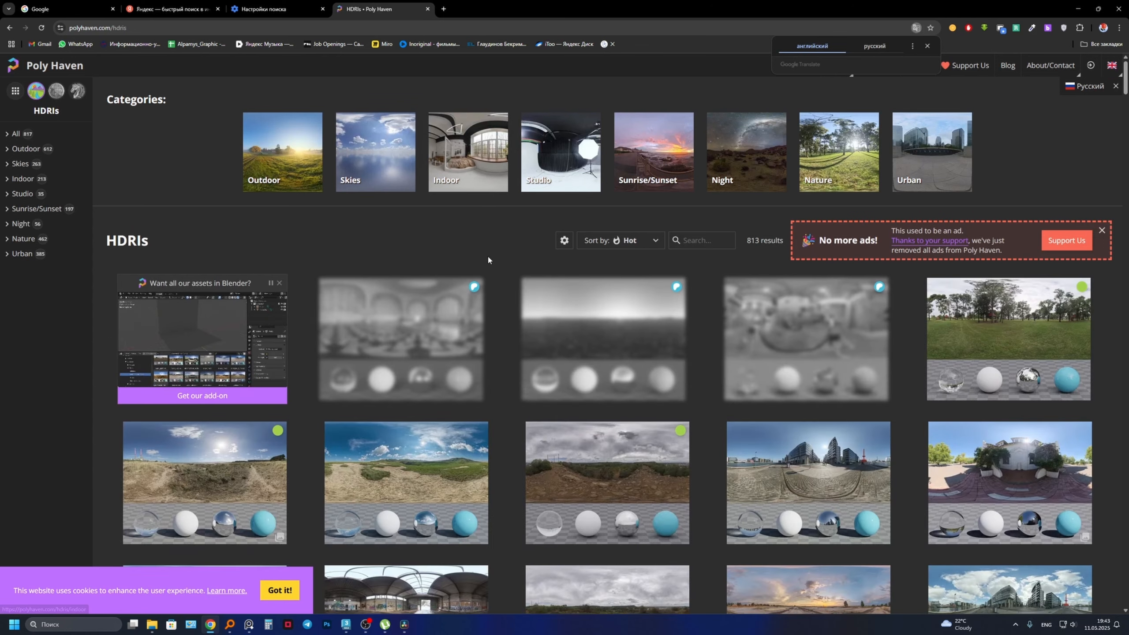
scroll(488, 258, down, 3)
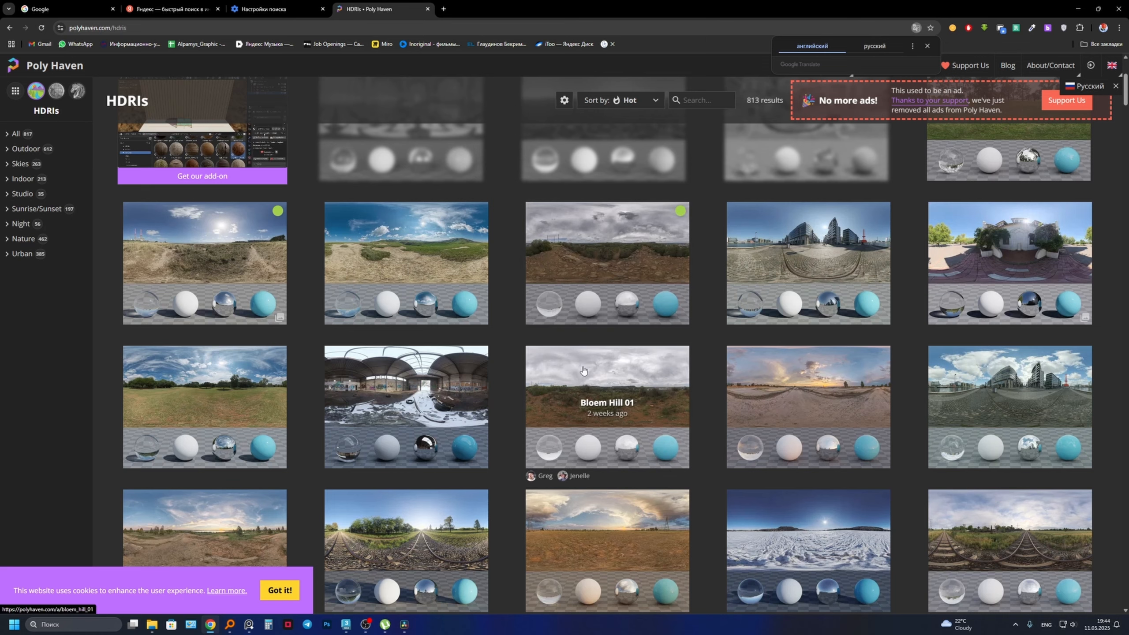
- Return to 3ds Max and clear the object selection
click(1078, 8)
scroll(713, 271, down, 5)
scroll(715, 272, down, 1)
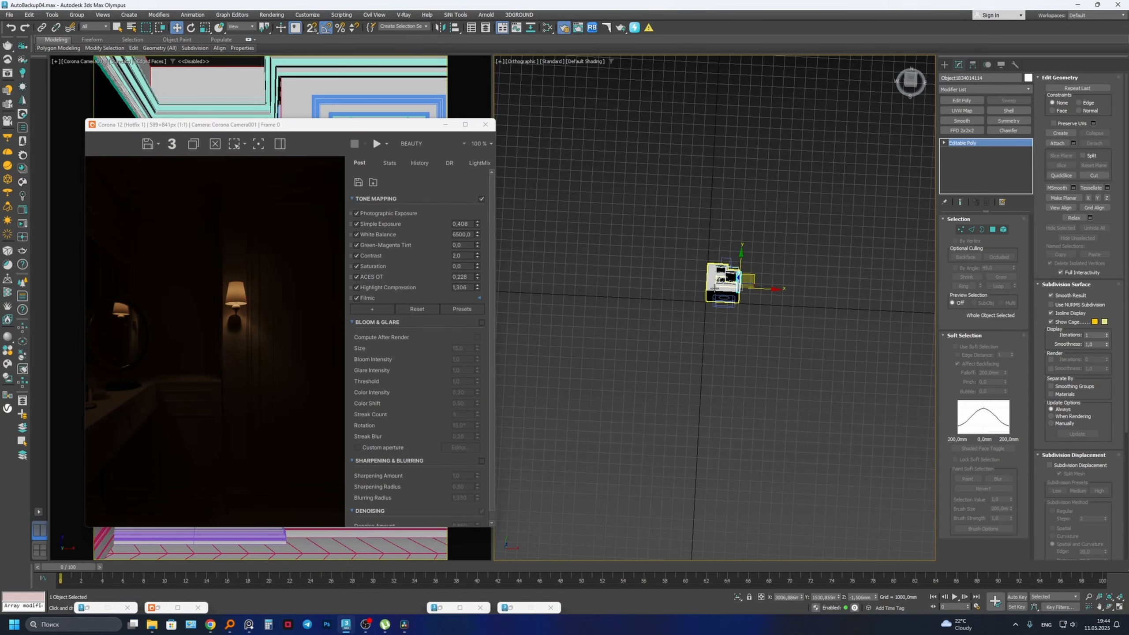
middle_drag(714, 272, 698, 297)
click(651, 306)
scroll(700, 245, down, 2)
middle_drag(703, 240, 695, 284)
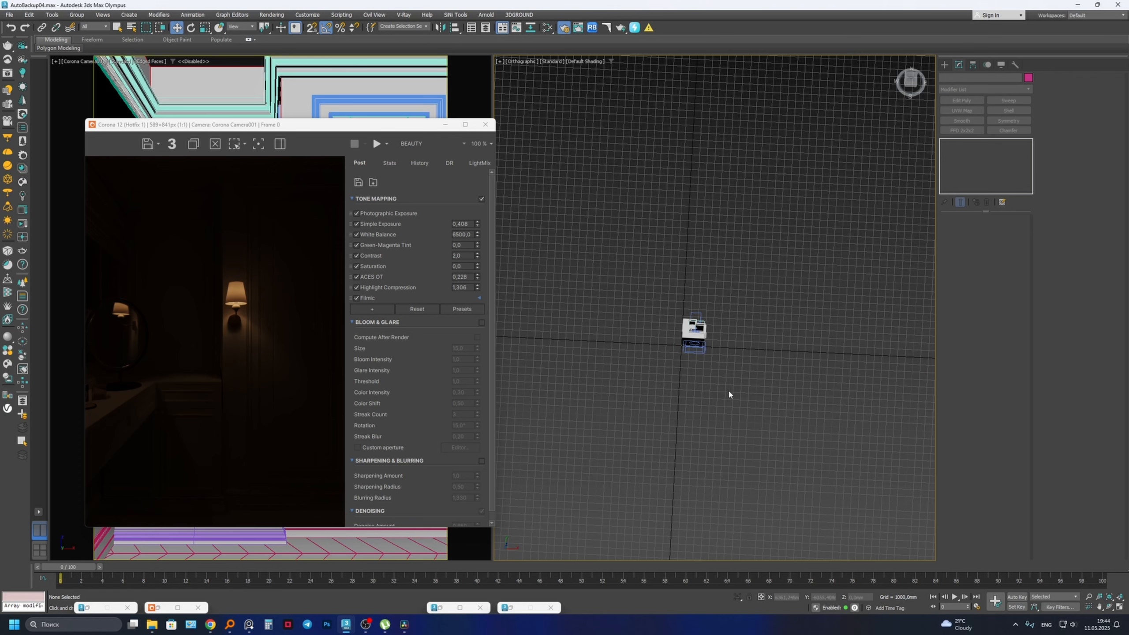
scroll(690, 328, up, 2)
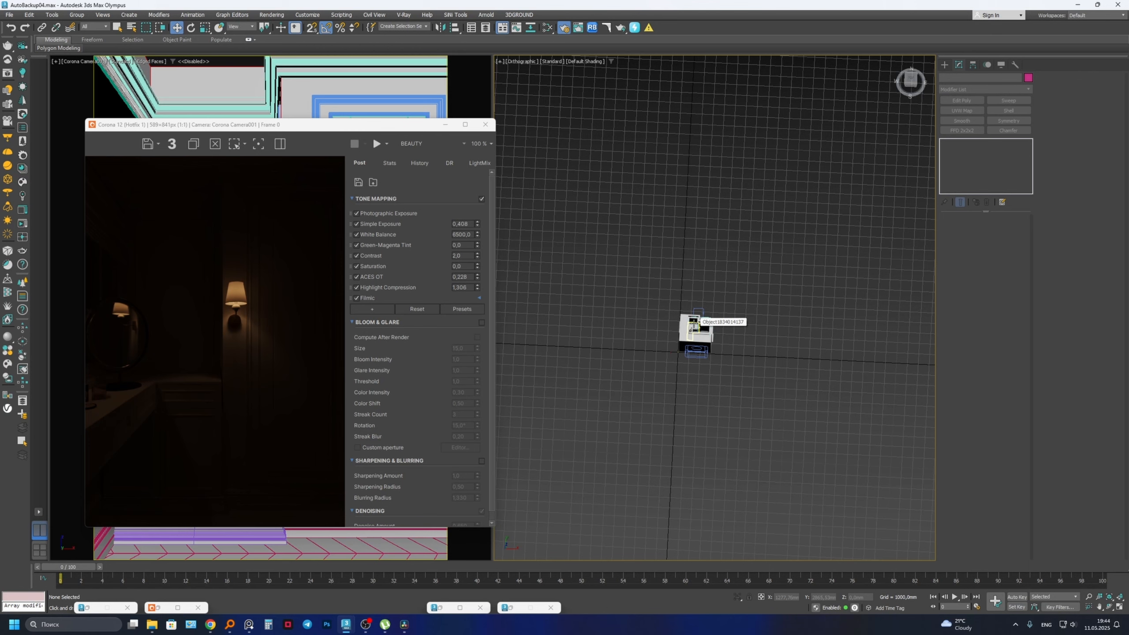
- Delete the second view in the Slate Material Editor and create a new view named hdru
key(m)
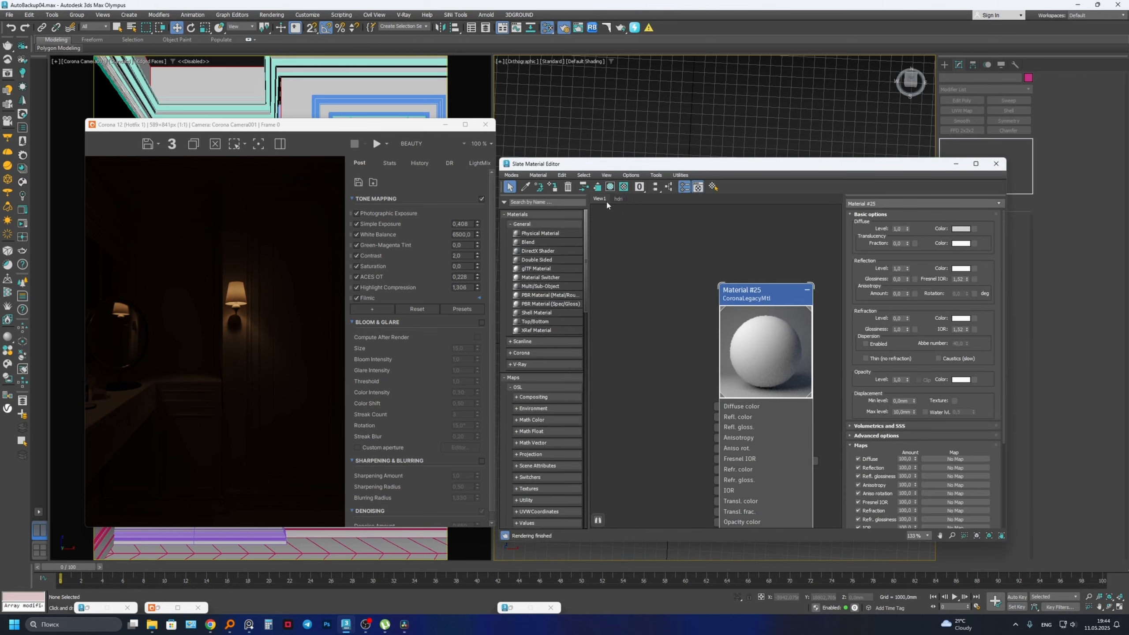
click(614, 199)
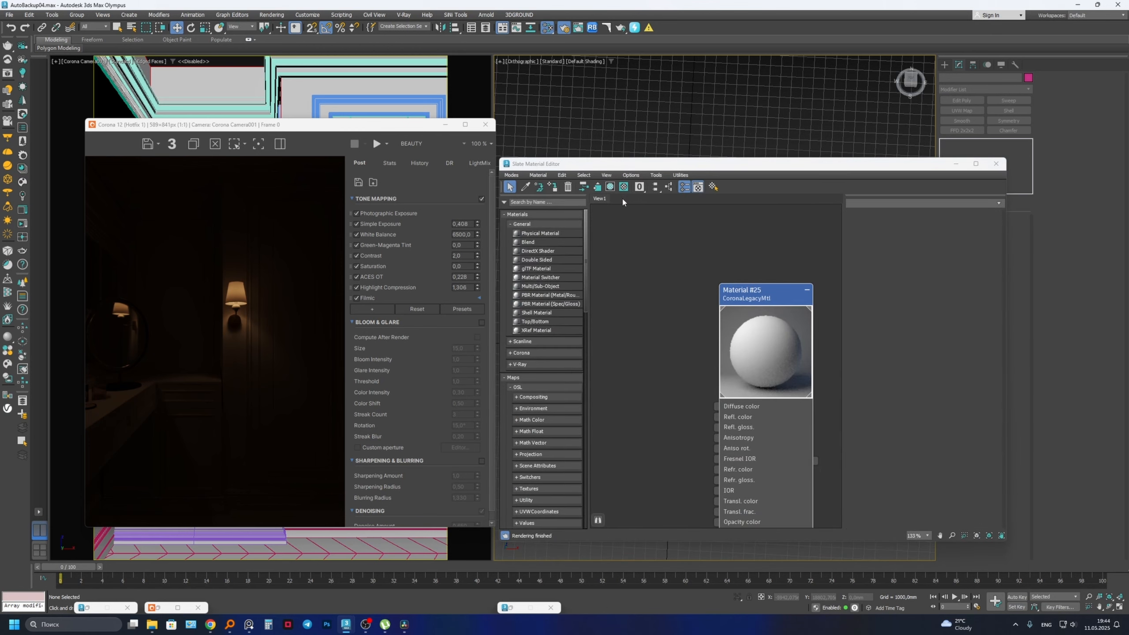
right_click(622, 197)
click(640, 205)
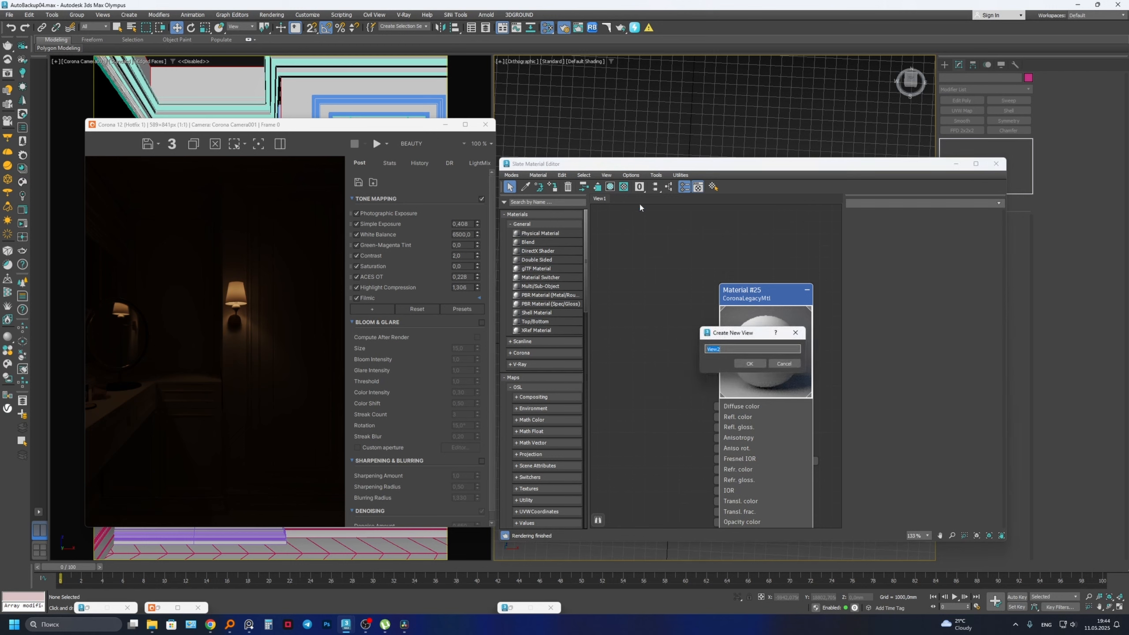
text(hdru)
key(Return)
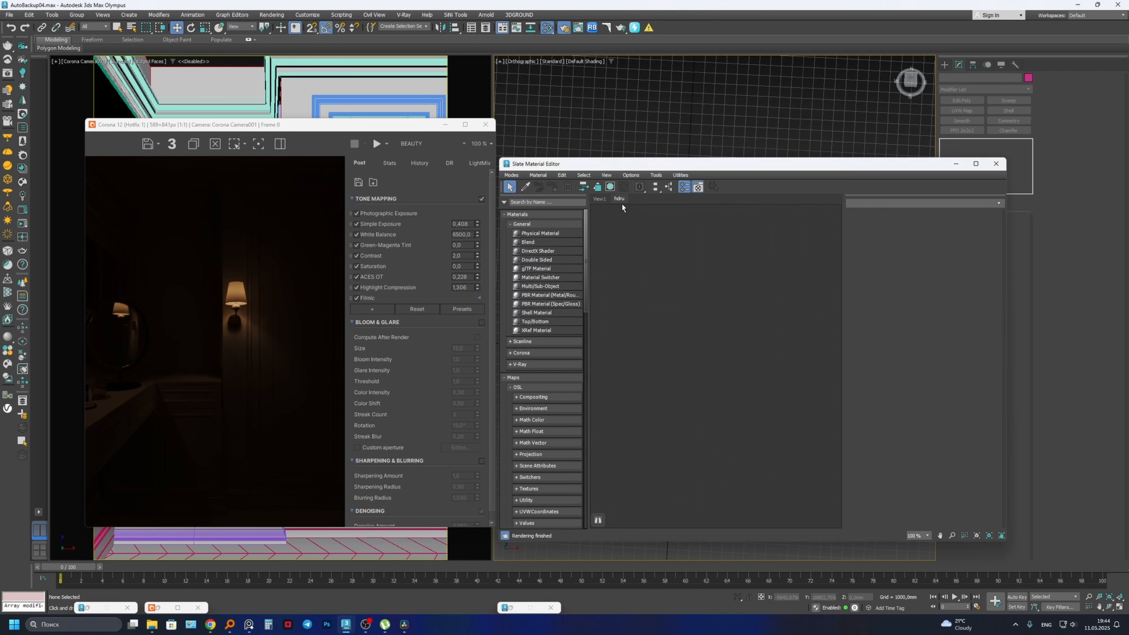
- Rename the hdru view in the Slate Material Editor as hdri
right_click(617, 198)
click(624, 207)
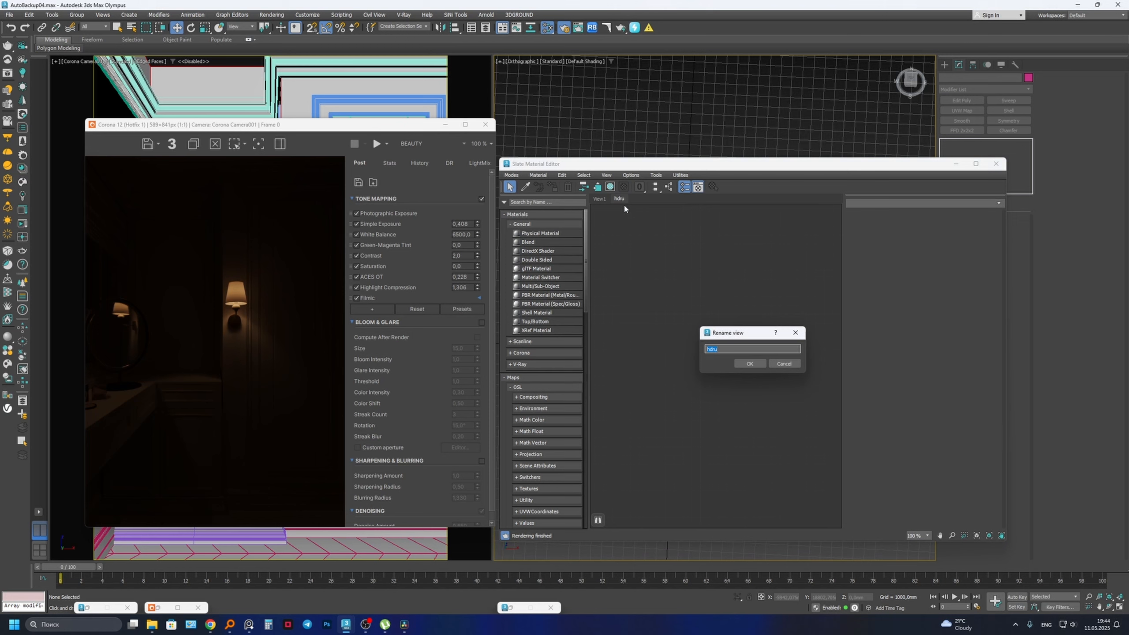
text(hdri)
key(Return)
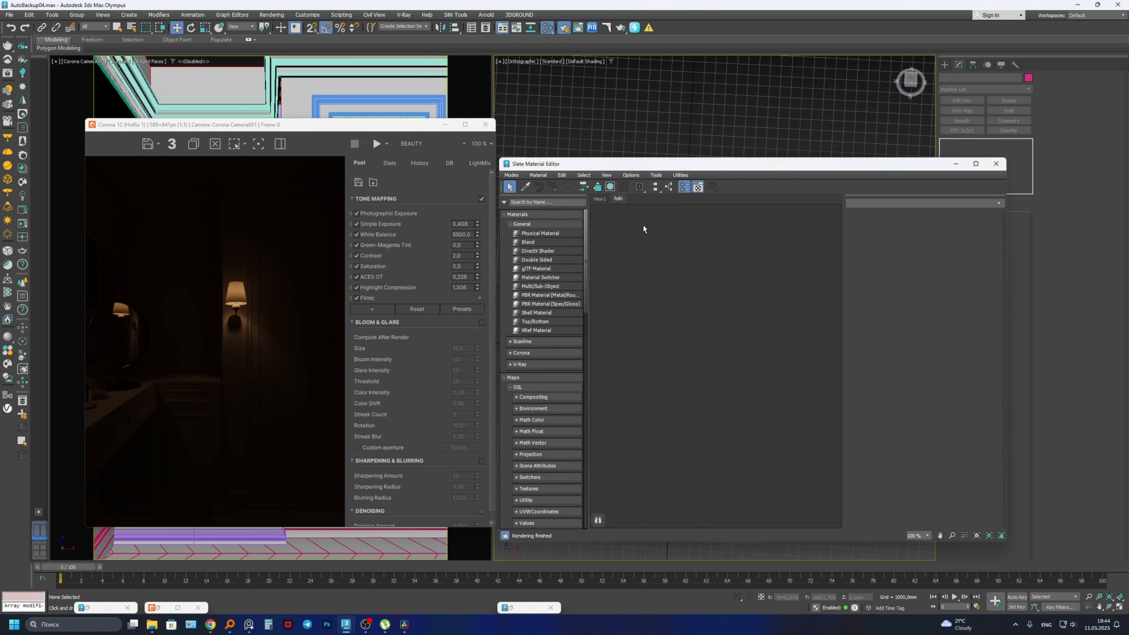
- Add a CoronaBitmap map to the hdri view, loading kloofendal_misty_morning_puresky_16k from 02_Library/04_HDRI/01_HDRIHAVEN on drive G
right_click(668, 269)
mouse_move(692, 280)
mouse_move(781, 310)
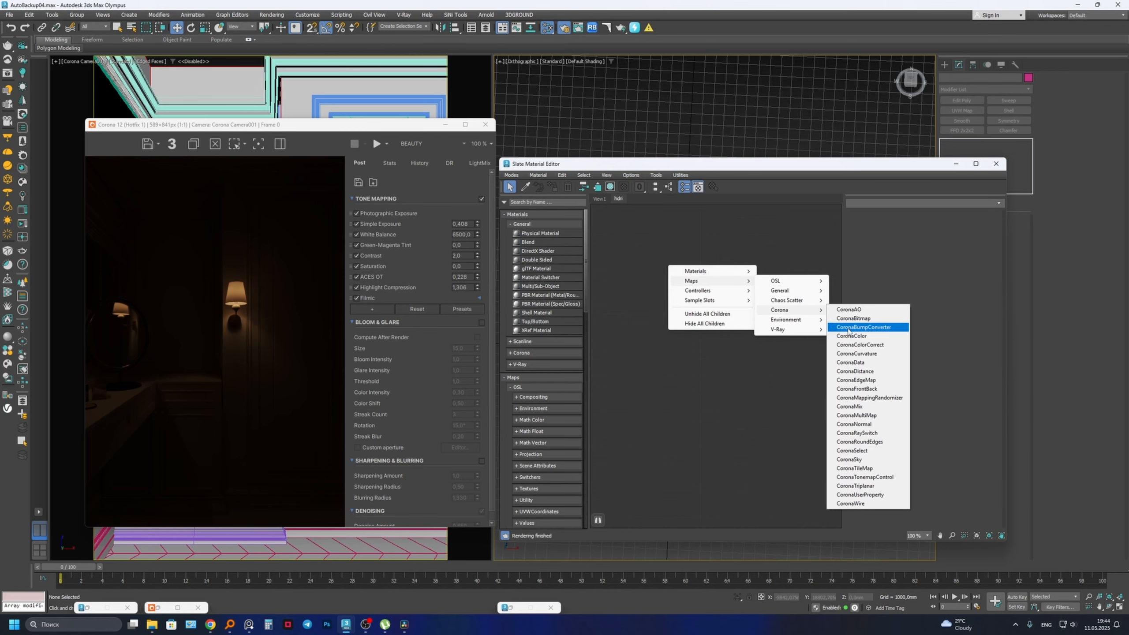
click(851, 318)
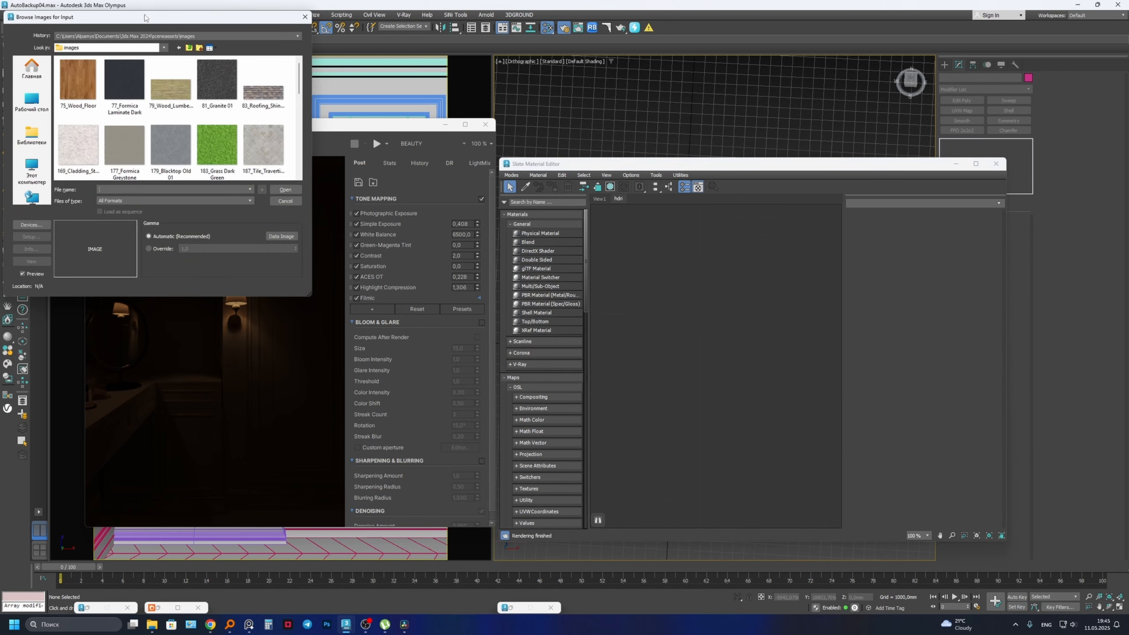
drag(145, 17, 201, 31)
click(88, 182)
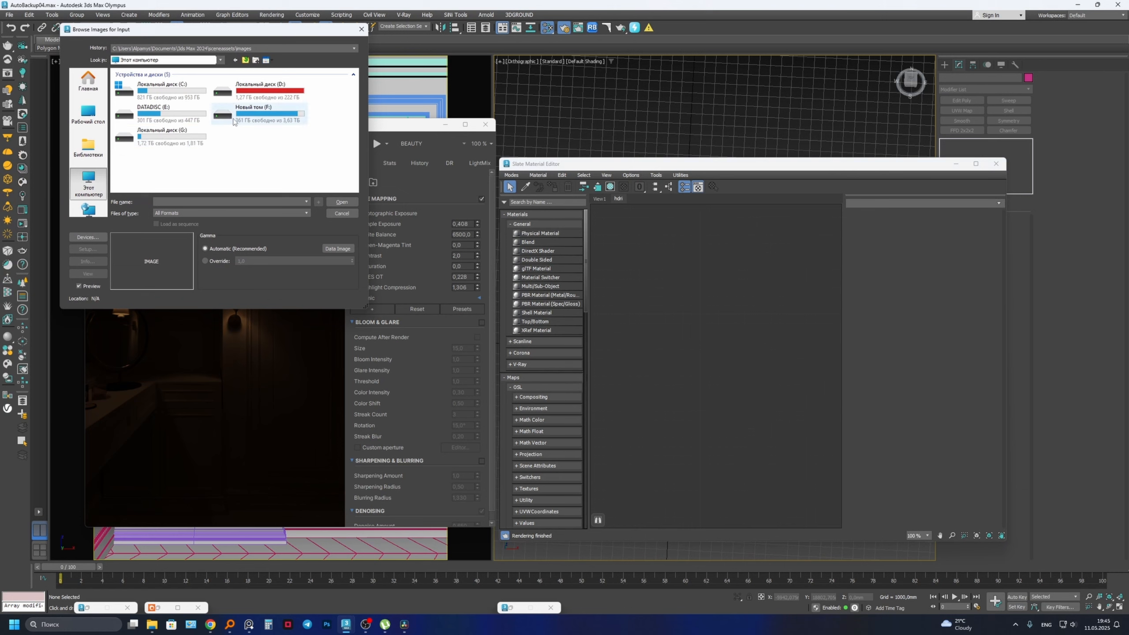
double_click(171, 137)
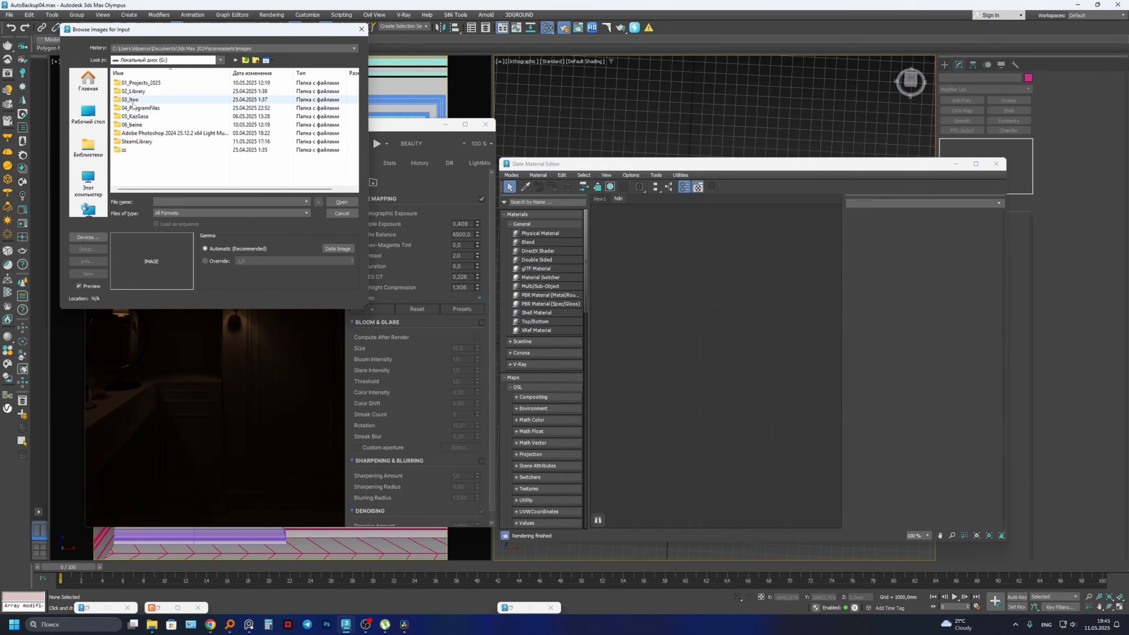
click(136, 127)
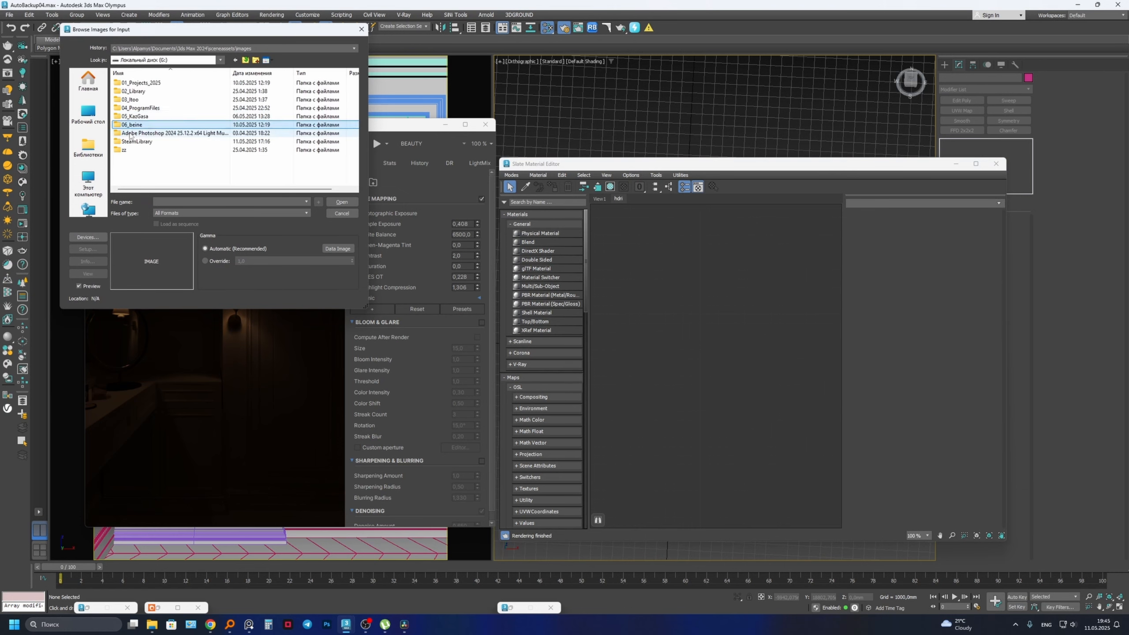
double_click(135, 101)
double_click(134, 107)
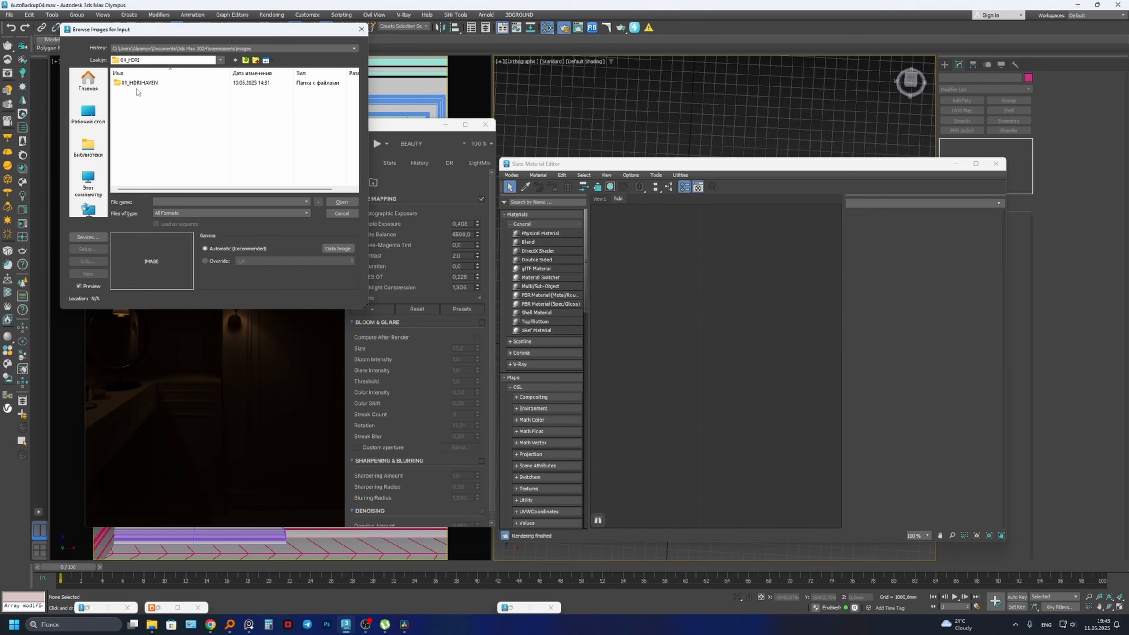
double_click(135, 84)
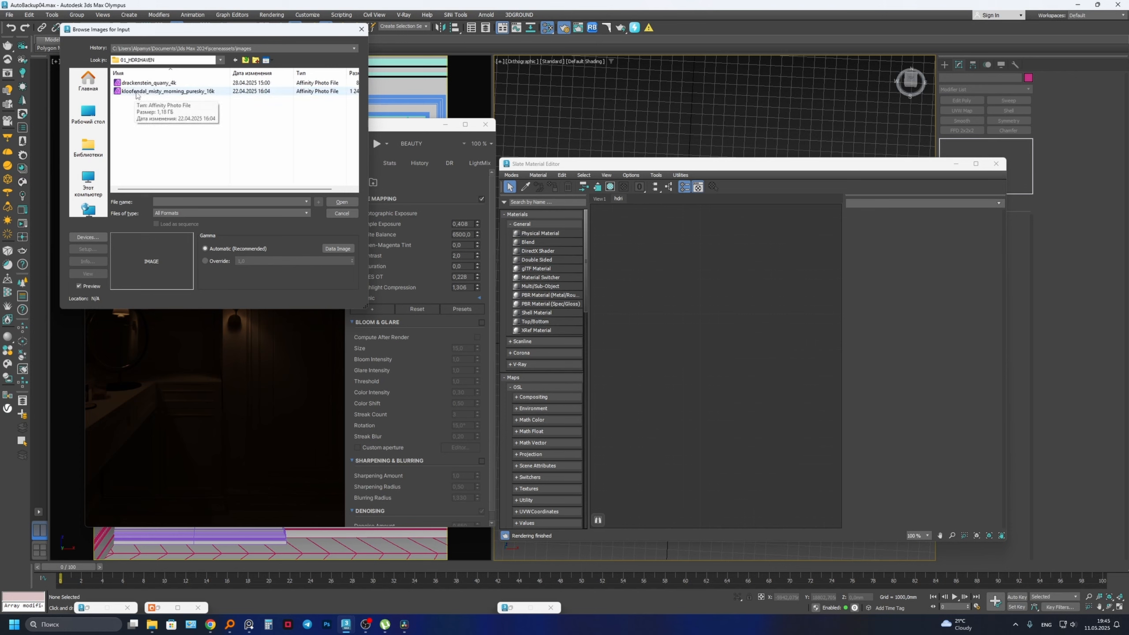
click(136, 93)
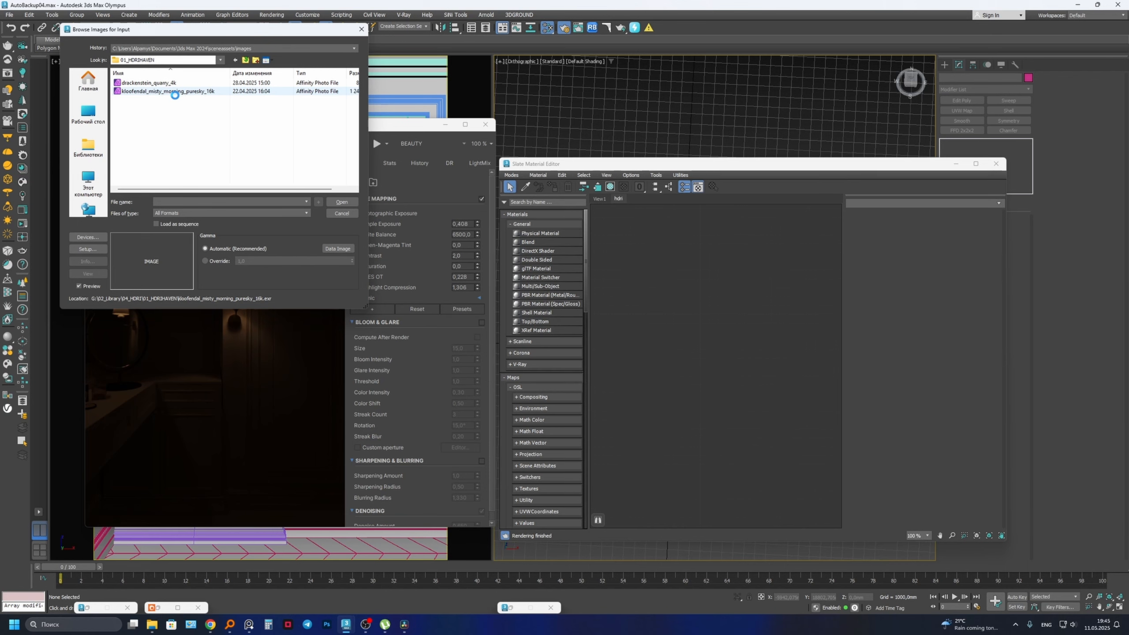
click(640, 338)
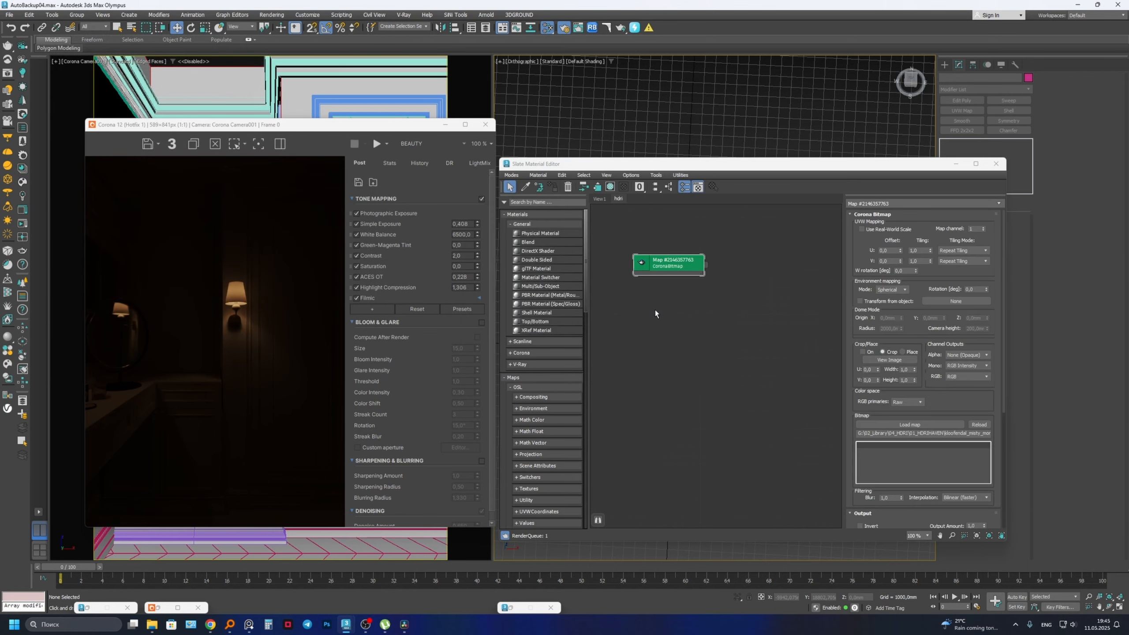
- Add a CoronaColorCorrect map beside the bitmap node and connect the CoronaBitmap output to its input
drag(697, 276, 672, 302)
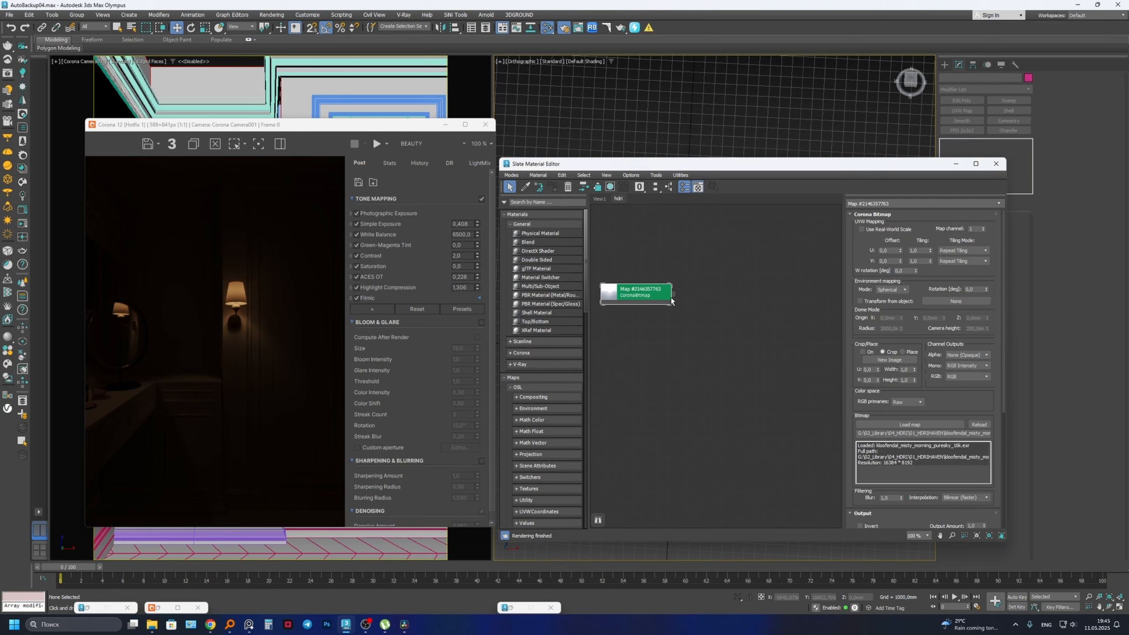
right_click(688, 249)
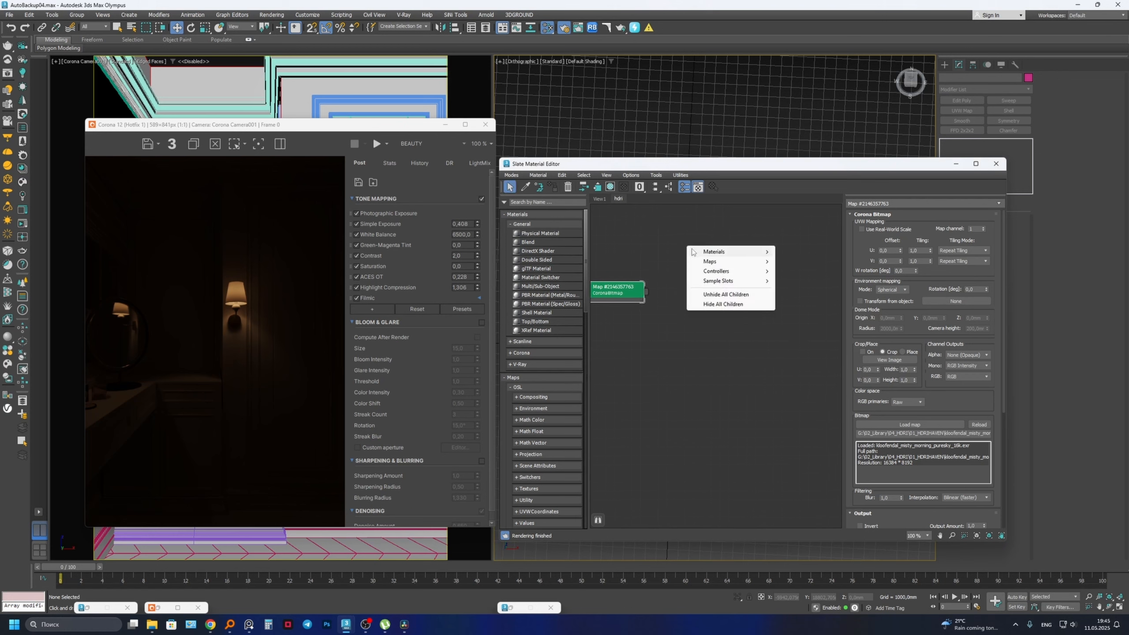
mouse_move(733, 261)
mouse_move(777, 265)
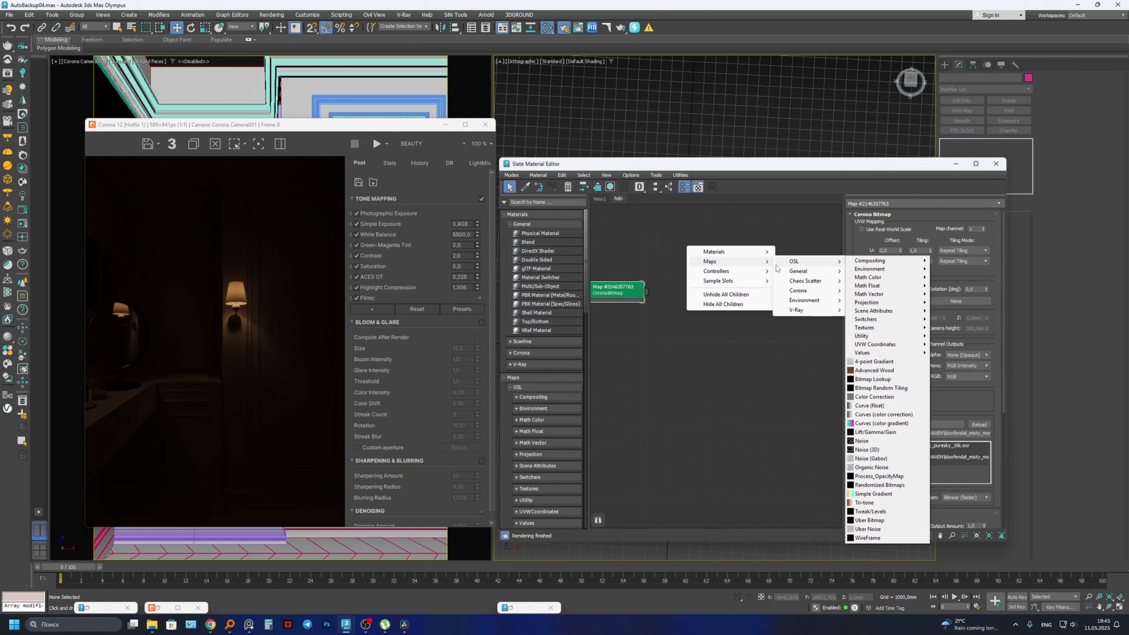
click(721, 242)
right_click(690, 255)
mouse_move(719, 272)
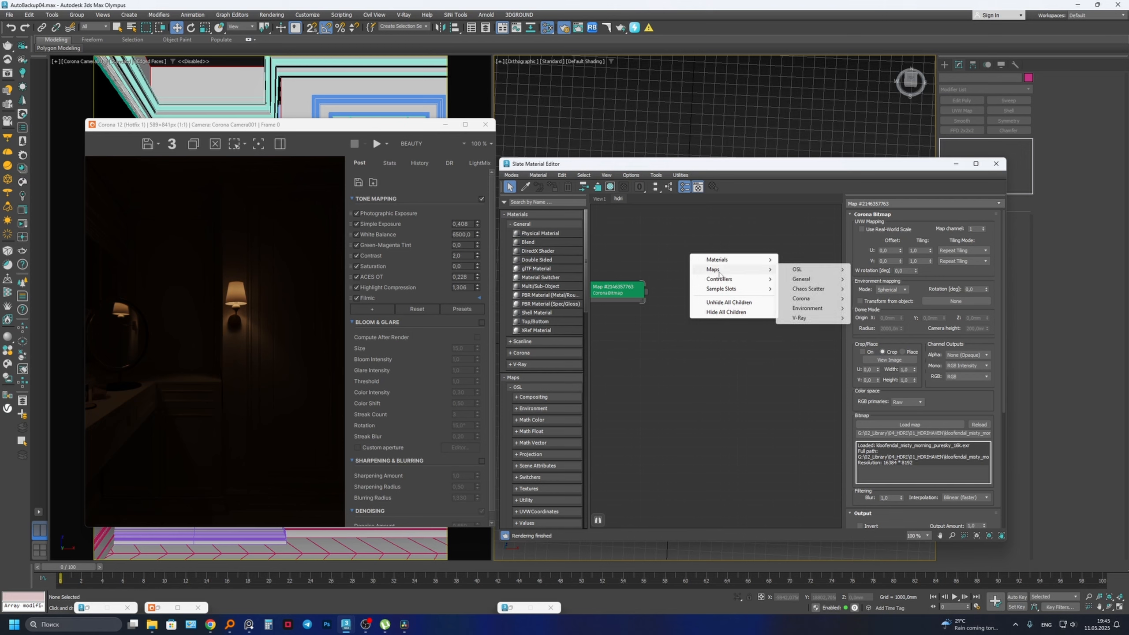
mouse_move(803, 299)
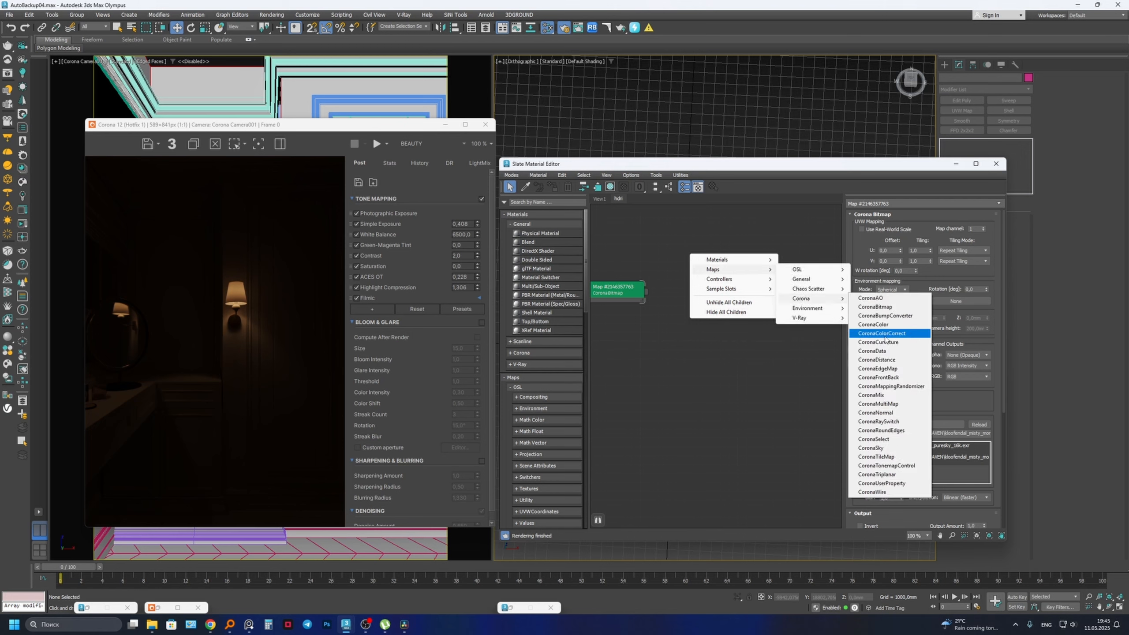
click(883, 334)
scroll(640, 303, up, 3)
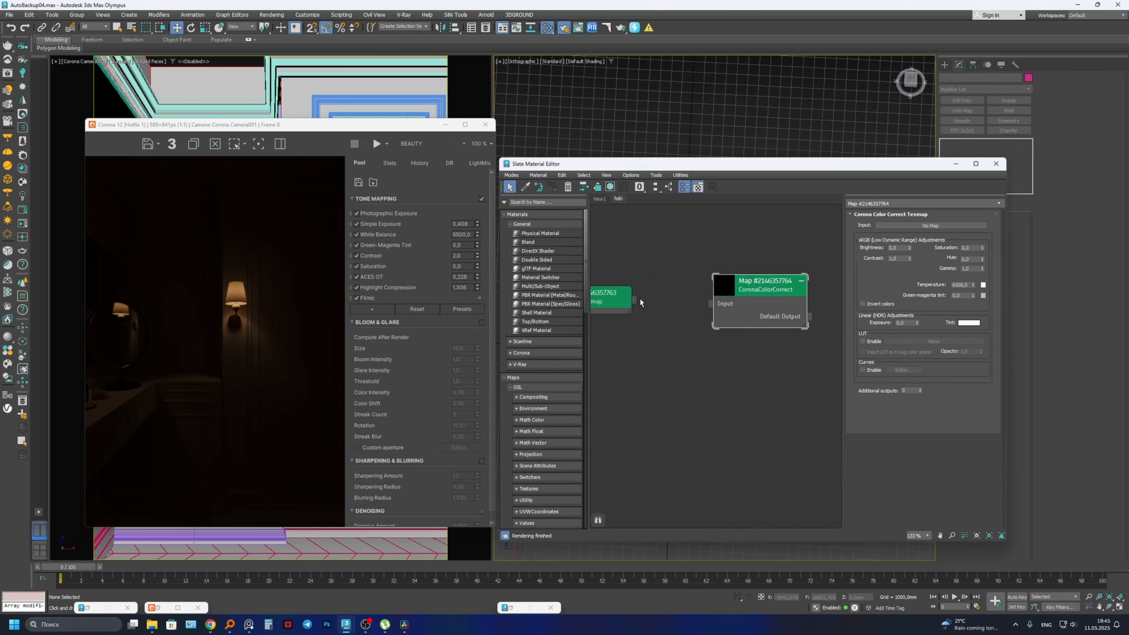
drag(680, 307, 710, 304)
scroll(769, 296, down, 3)
- In Render Setup, switch the scene environment to Single map and assign the CoronaColorCorrect map to it as an instance
click(563, 28)
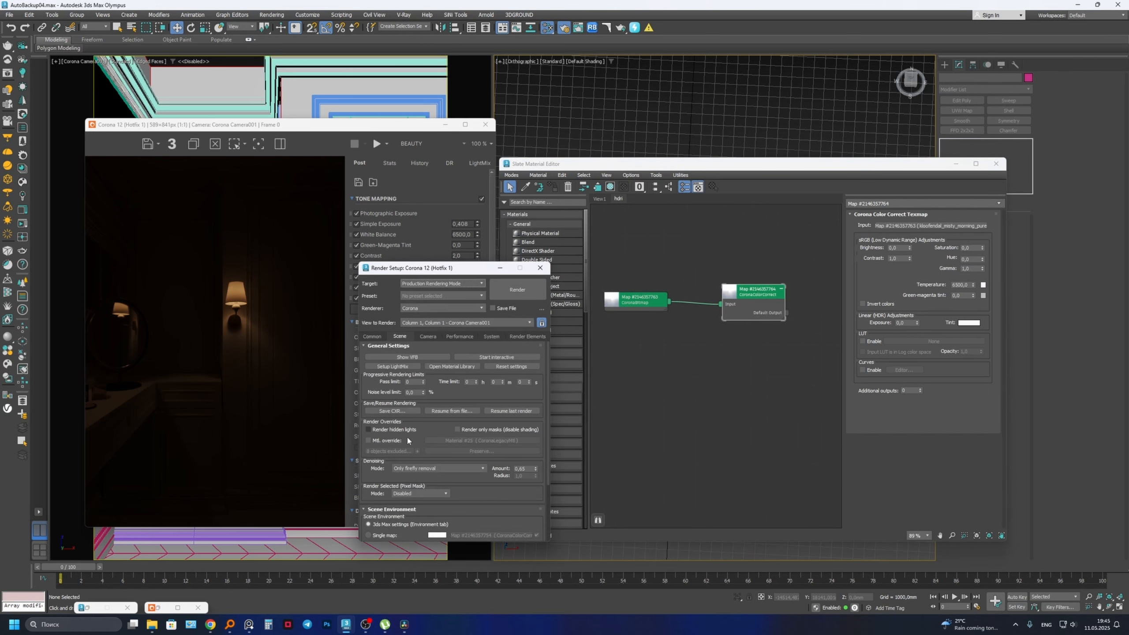
scroll(407, 435, down, 1)
click(369, 509)
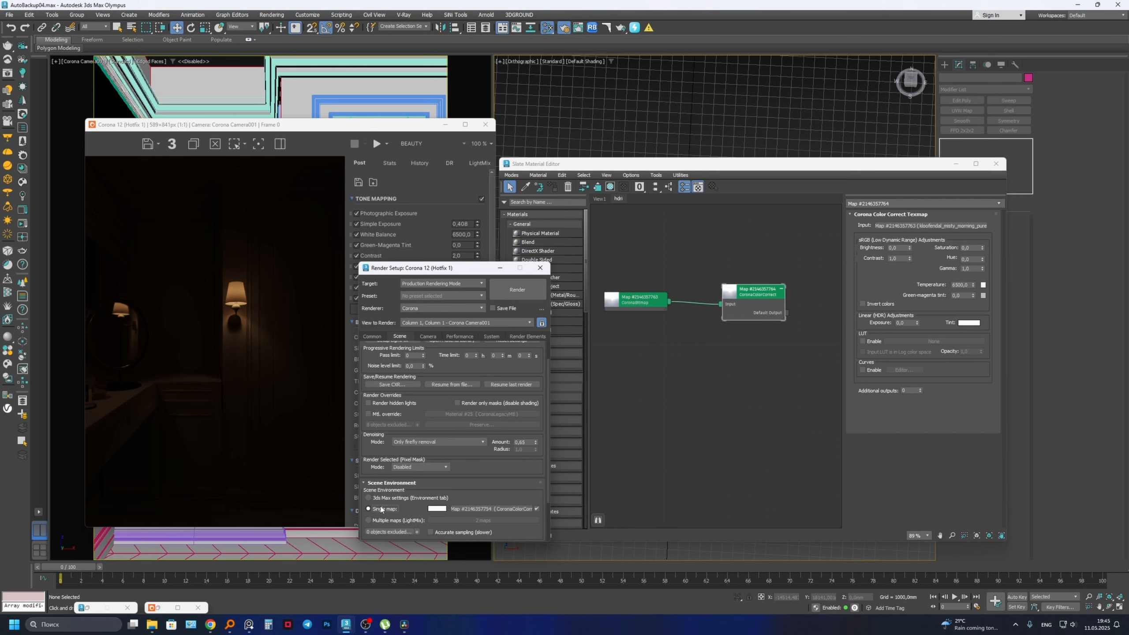
scroll(789, 311, up, 3)
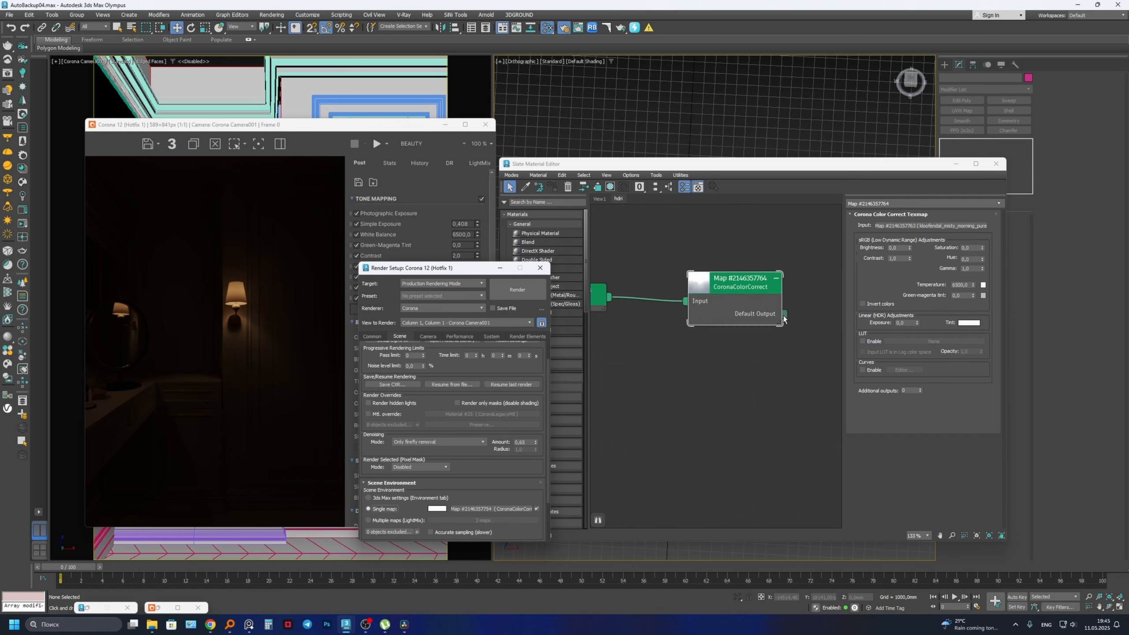
drag(785, 314, 460, 506)
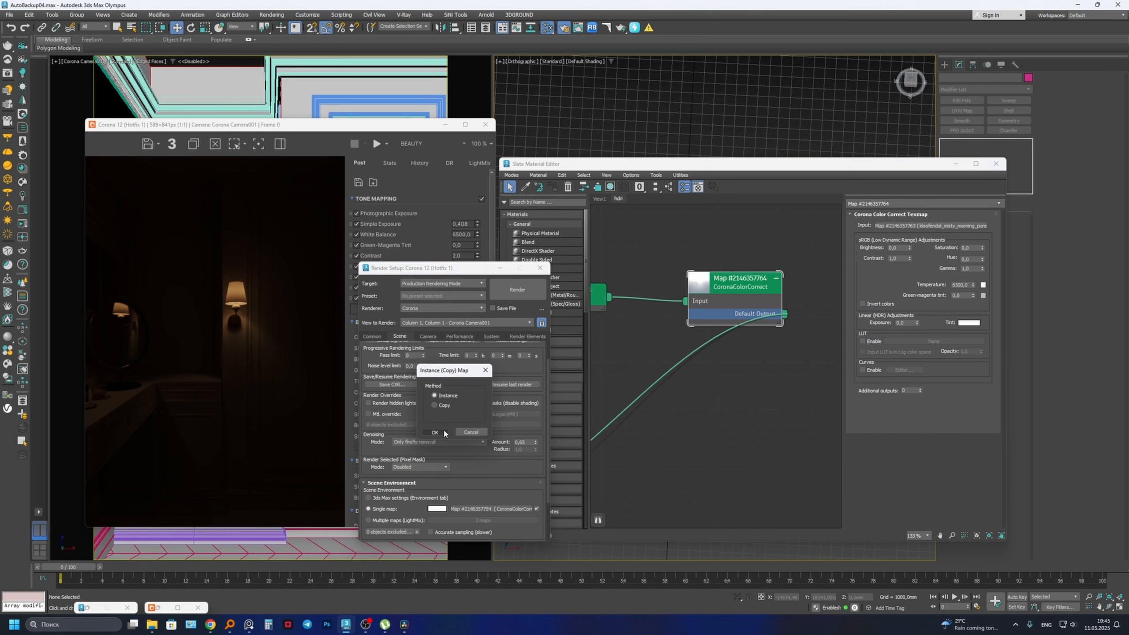
key(Return)
- Clear the Single map slot of the scene environment and reassign the CoronaColorCorrect output as an instance
right_click(485, 509)
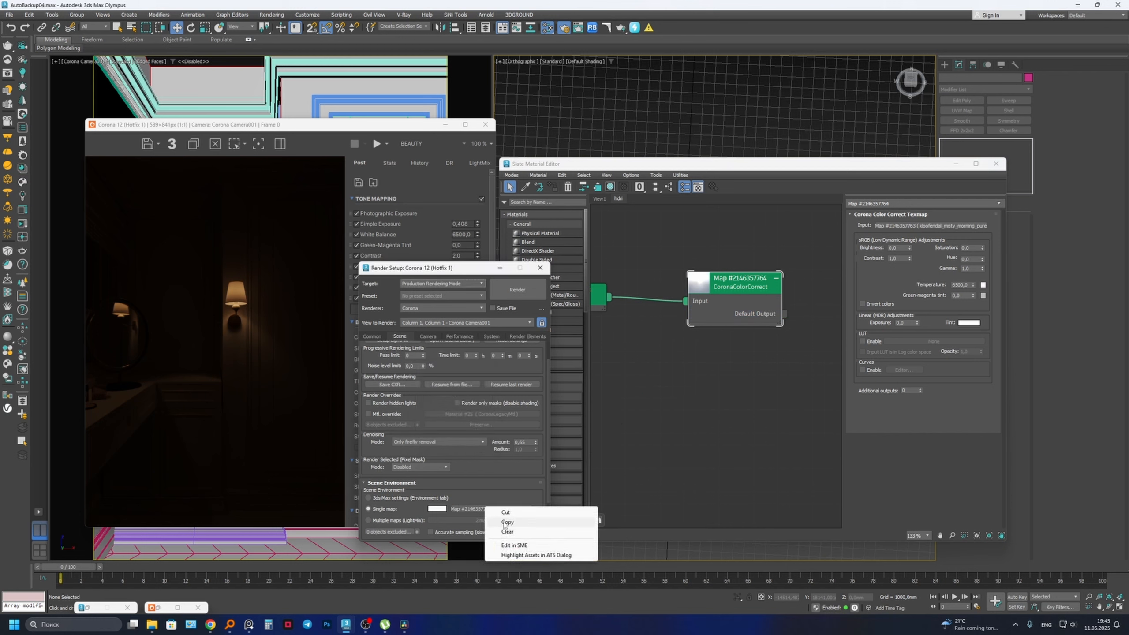
click(507, 531)
drag(785, 315, 462, 509)
click(434, 432)
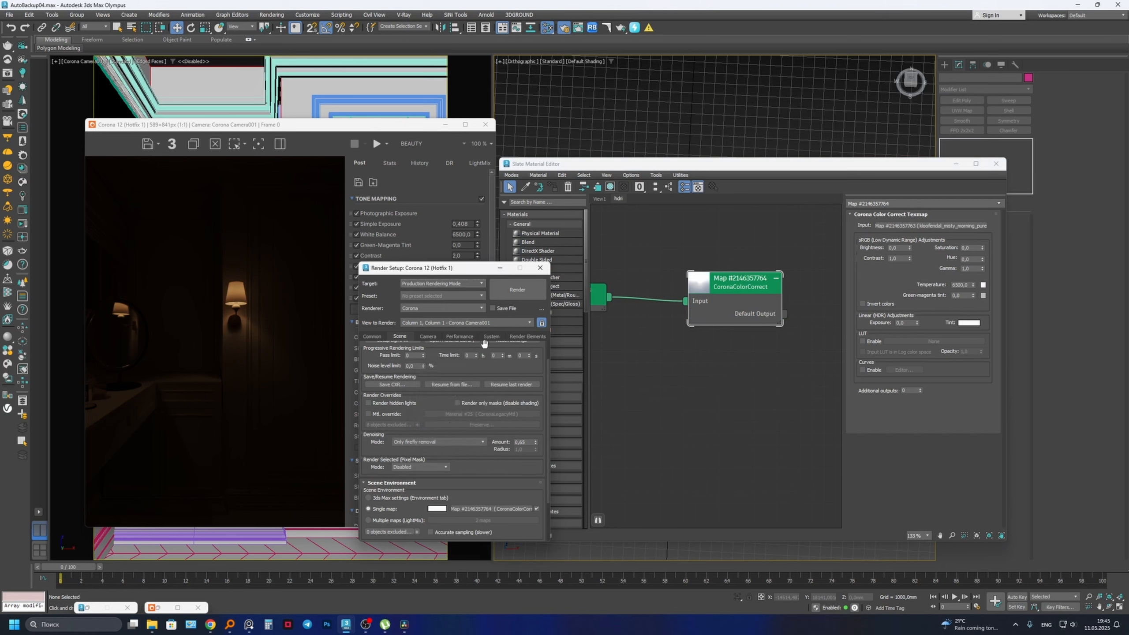
- Remove the Photographic Exposure operator from the tone mapping stack in the Corona frame buffer
click(305, 214)
right_click(364, 215)
click(368, 223)
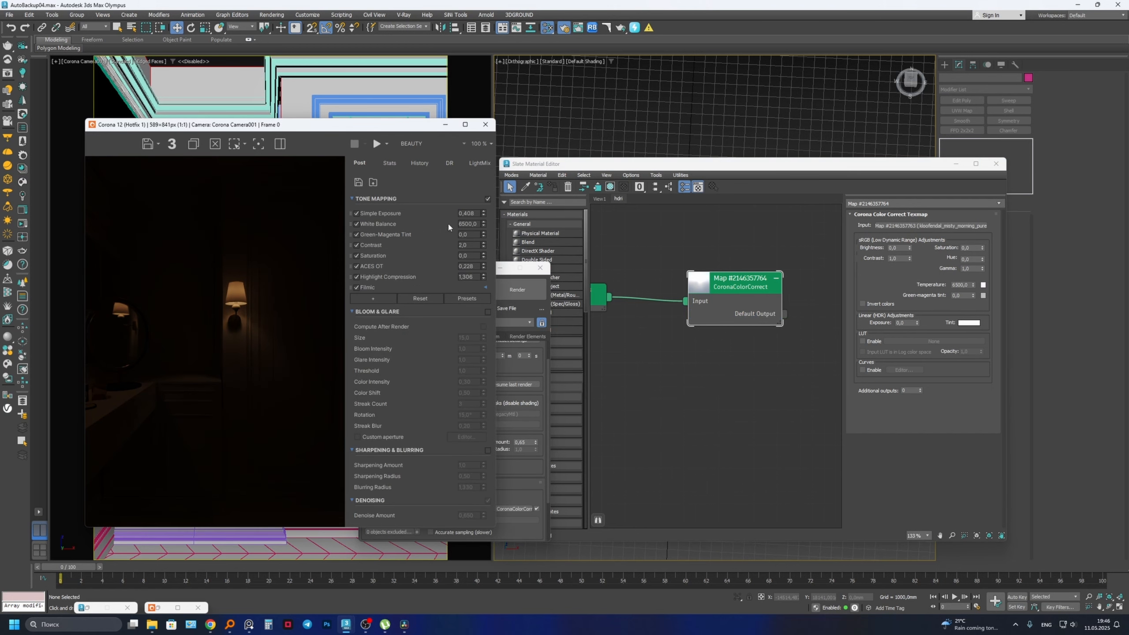
- Reset Simple Exposure to 0,0 and Contrast, ACES OT and Highlight Compression to 1,0, and remove the Filmic operator
right_click(484, 213)
right_click(484, 244)
right_click(484, 266)
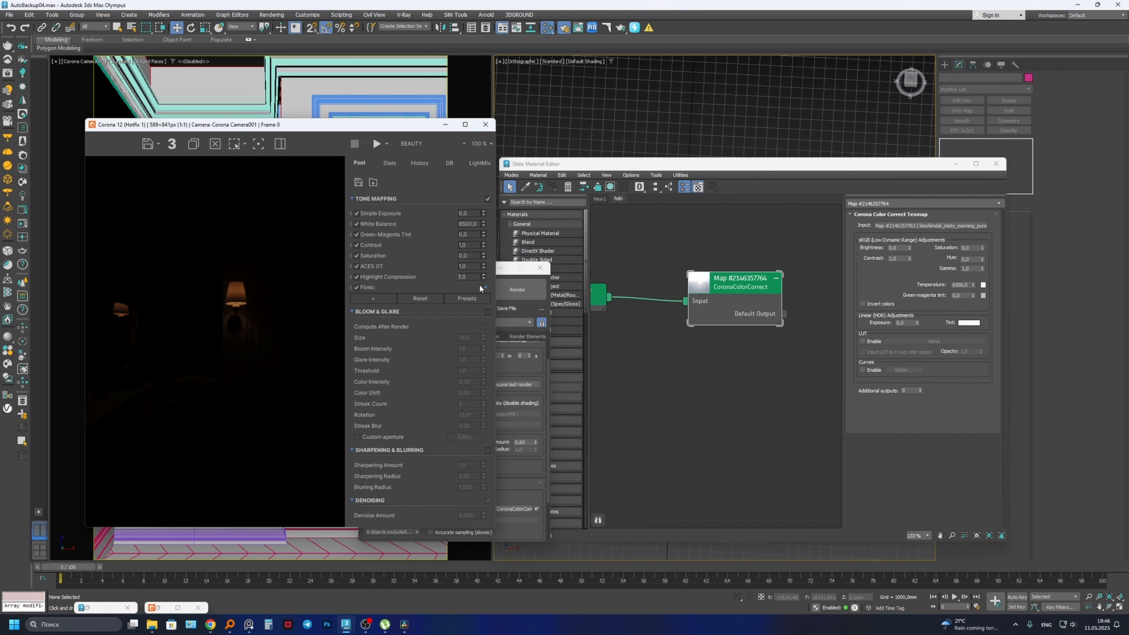
right_click(354, 285)
click(364, 290)
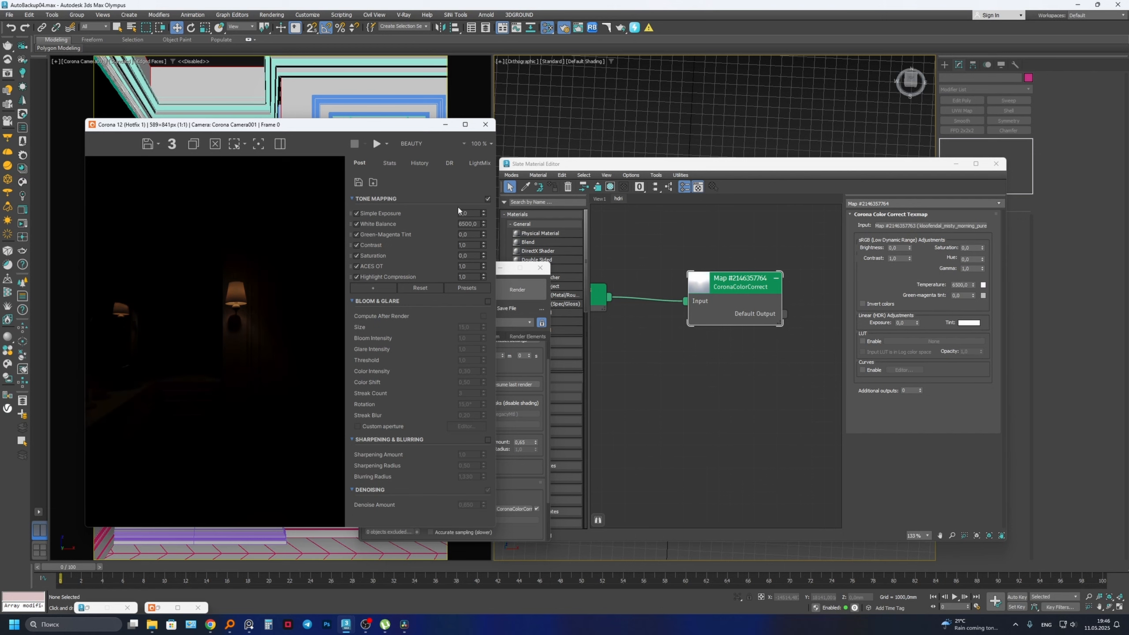
- Start an interactive render of the camera view and lower the ACES OT tone mapping amount to 0,272
click(387, 144)
click(382, 173)
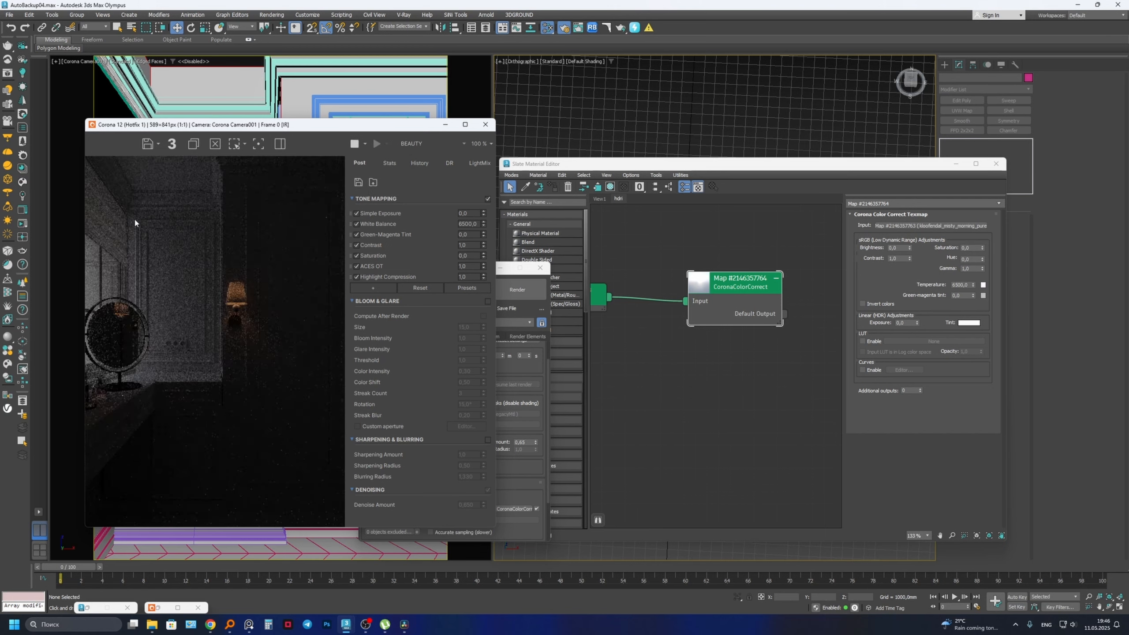
scroll(656, 280, down, 2)
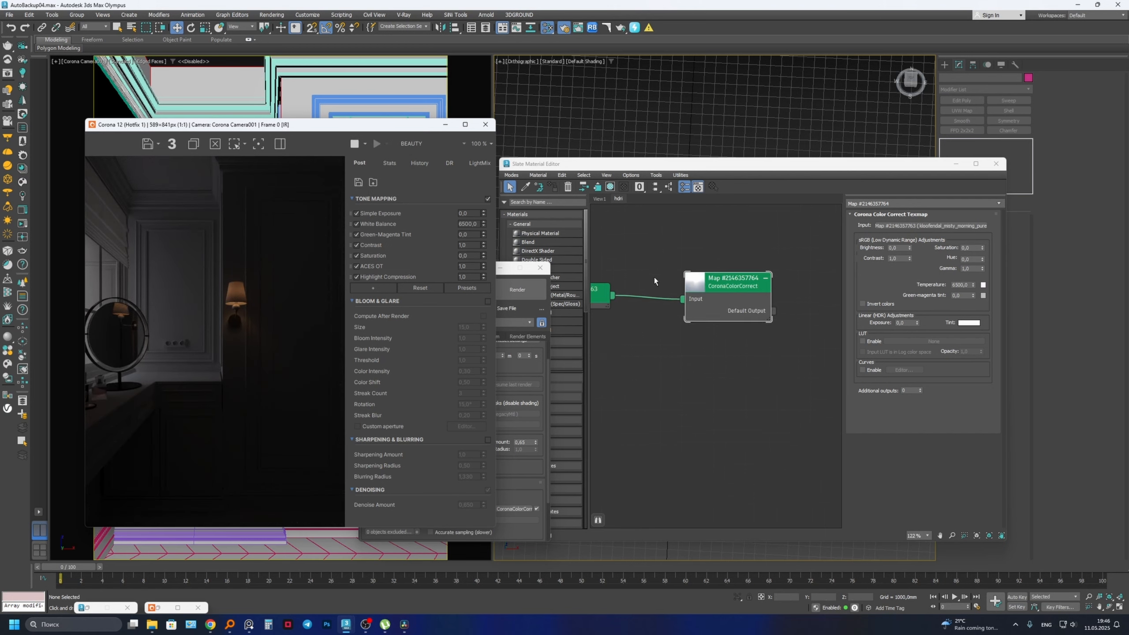
mouse_move(626, 287)
middle_down()
mouse_move(718, 294)
mouse_move(639, 295)
middle_up()
scroll(638, 295, down, 1)
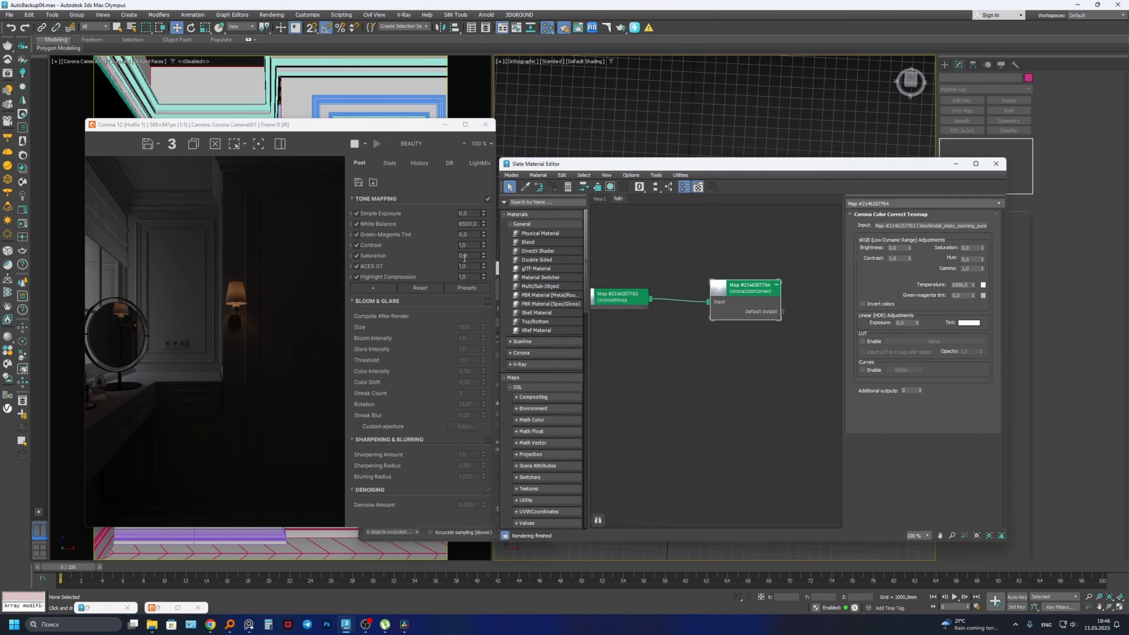
drag(484, 266, 495, 339)
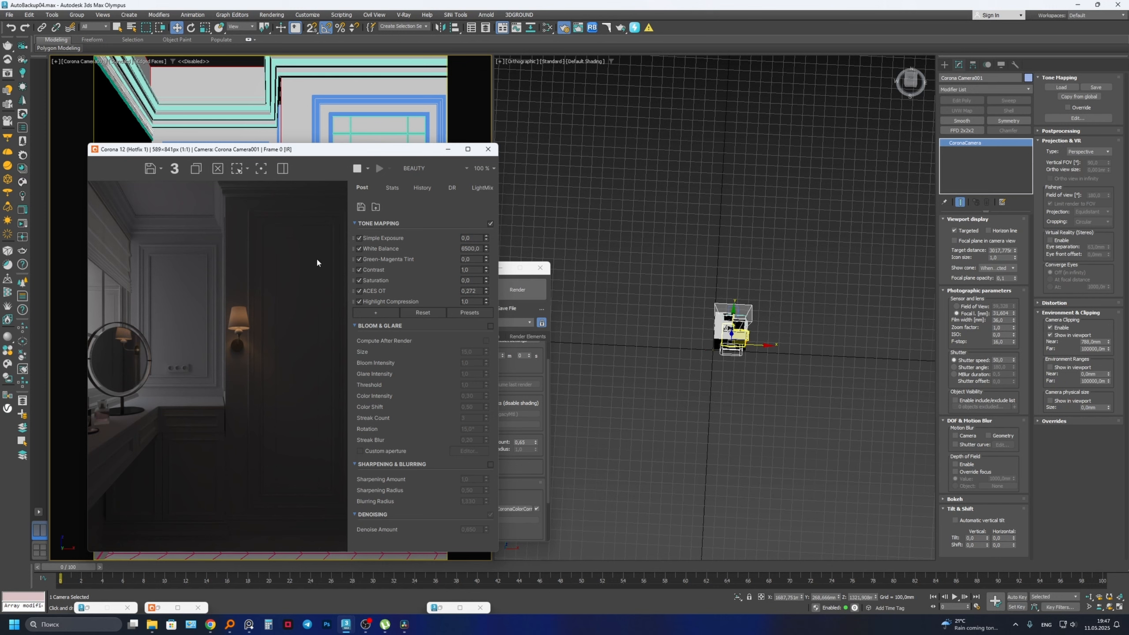
- Add a Photographic Exposure operator and move it to the top of the tone mapping stack
click(370, 313)
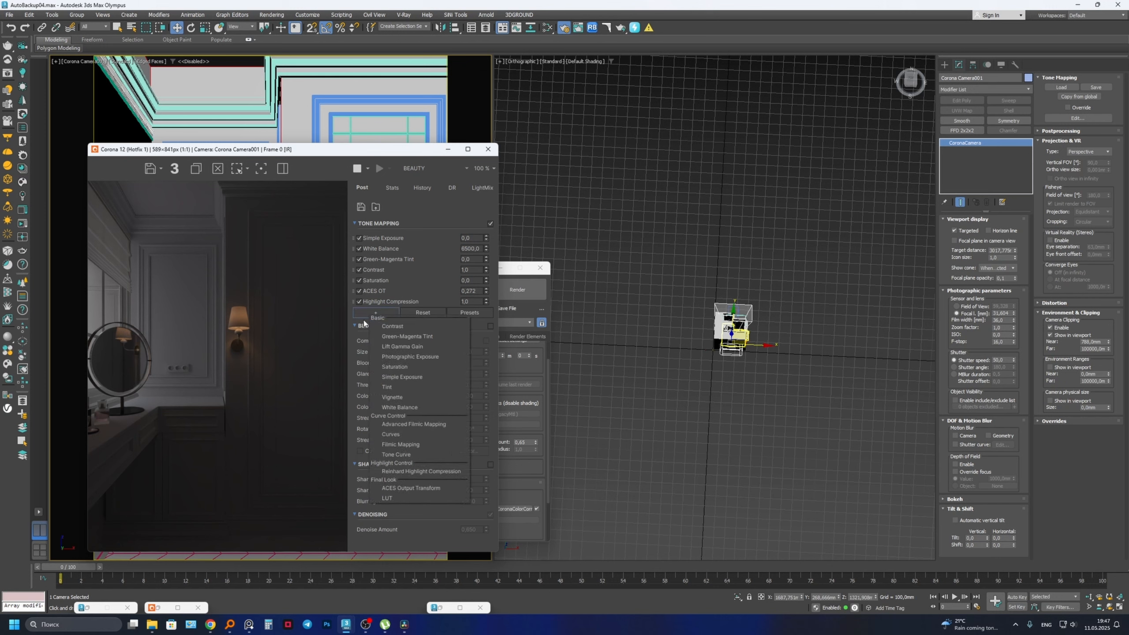
click(407, 357)
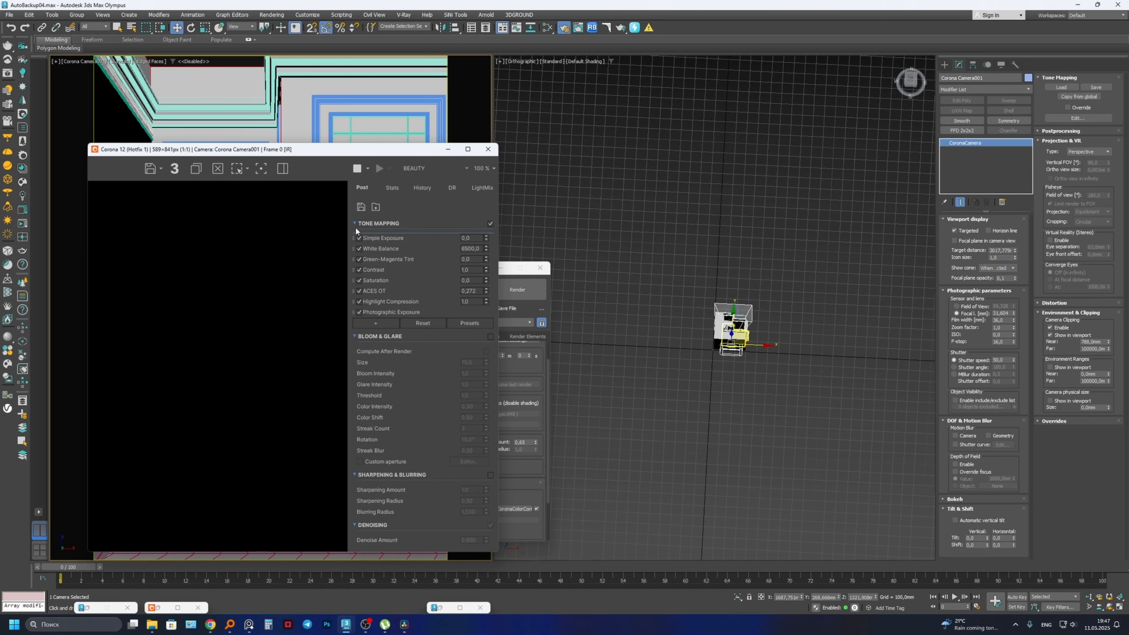
drag(356, 231, 356, 232)
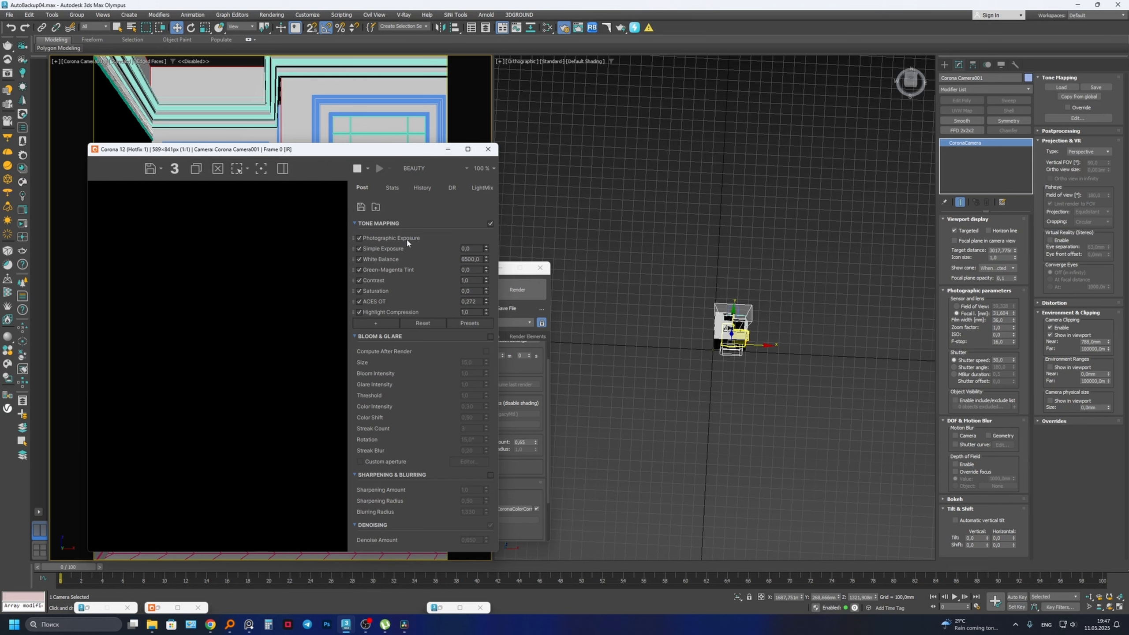
- Select the camera of the rendered view and set its ISO to 3200
click(86, 63)
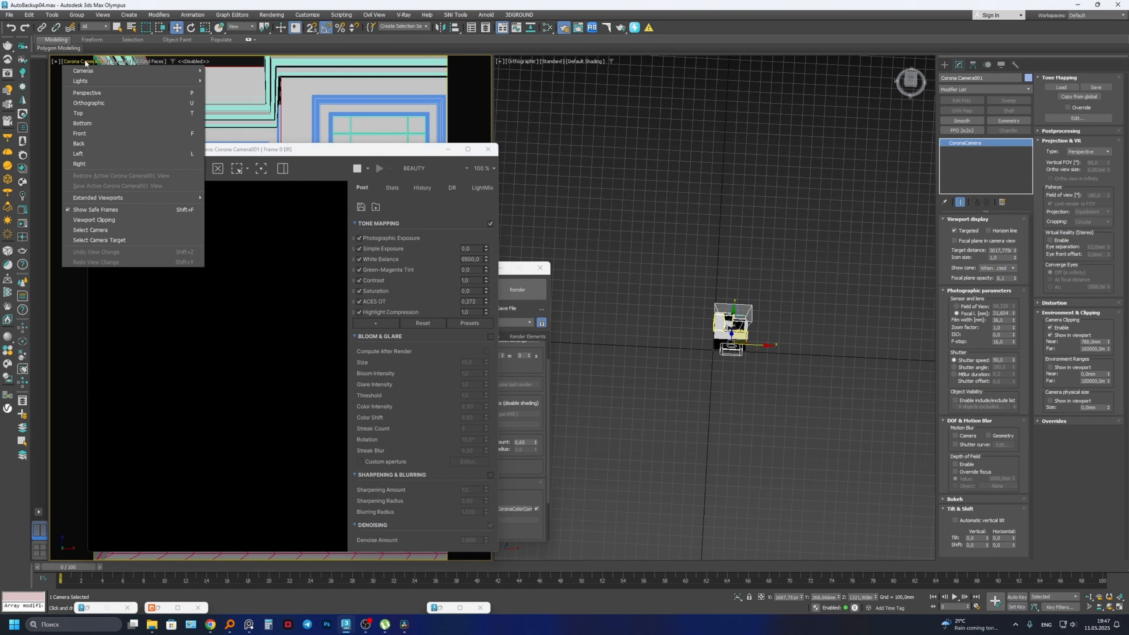
click(98, 234)
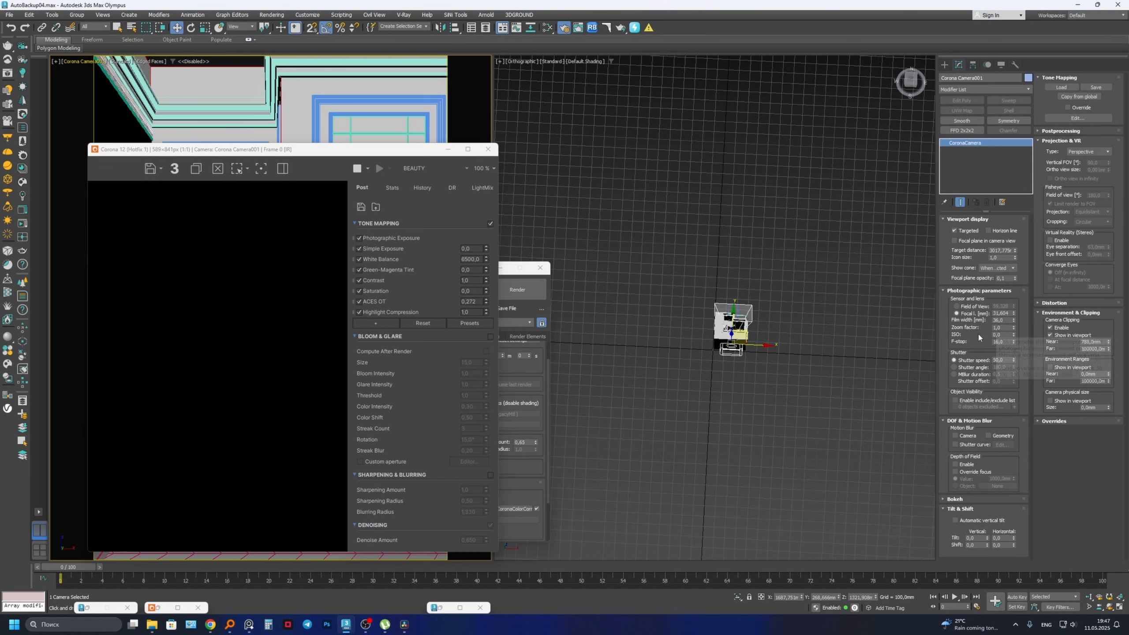
mouse_move(1003, 334)
drag(1000, 334, 991, 335)
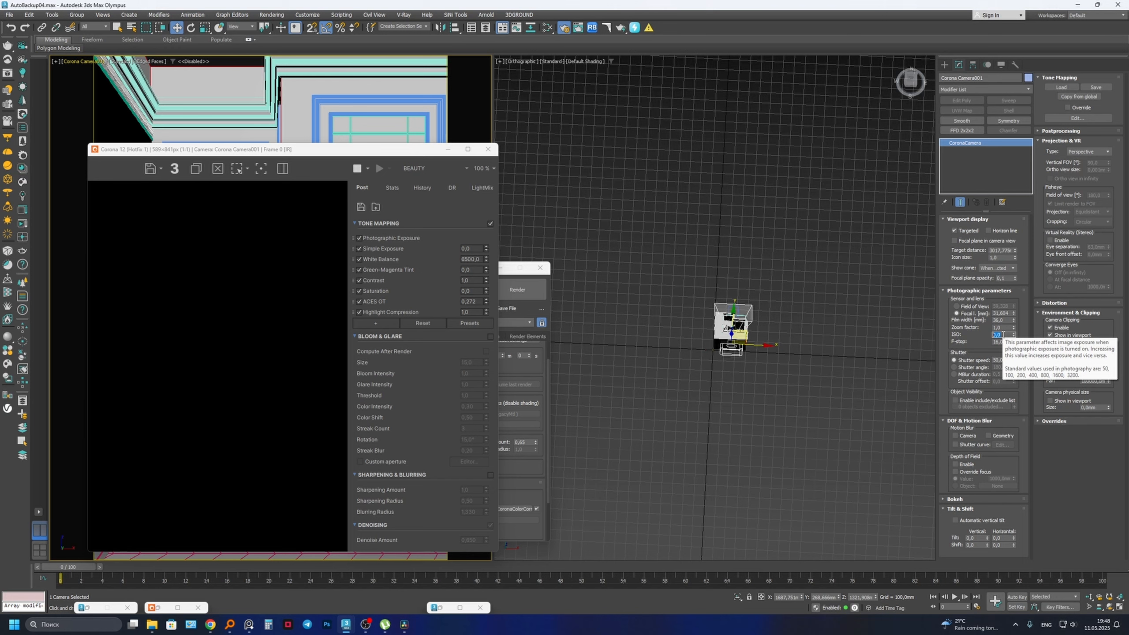
text(3200)
key(Return)
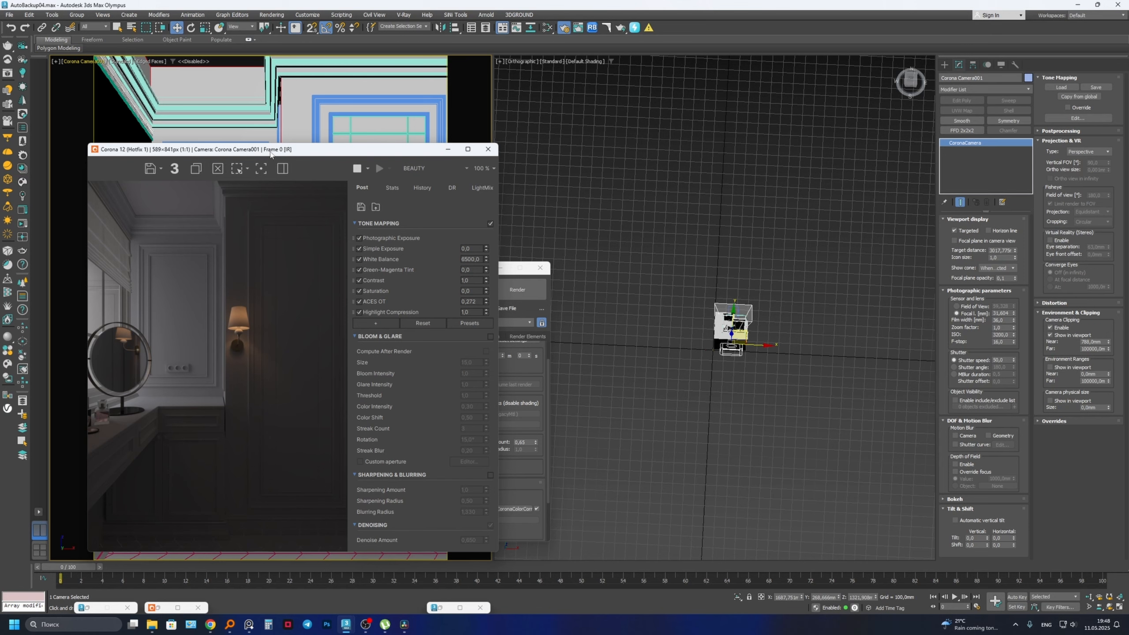
- Create a targeted Corona Sun in the top view, aimed diagonally across the room from outside the window side
drag(271, 152, 613, 174)
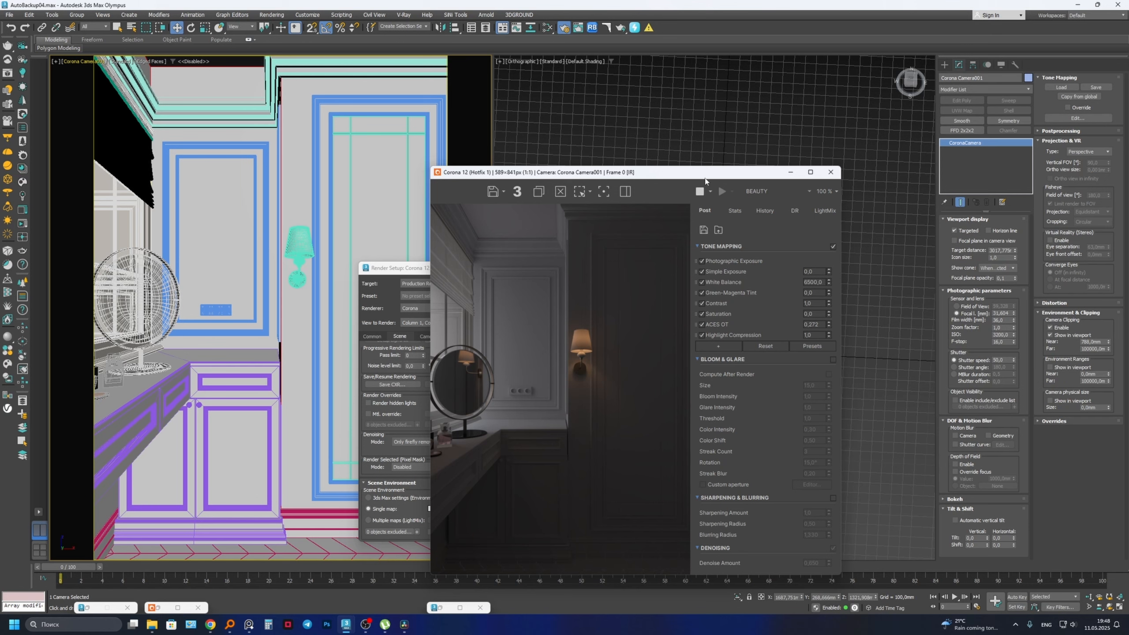
drag(717, 173, 390, 166)
middle_drag(691, 223, 725, 252)
scroll(724, 250, down, 3)
key(t)
key(z)
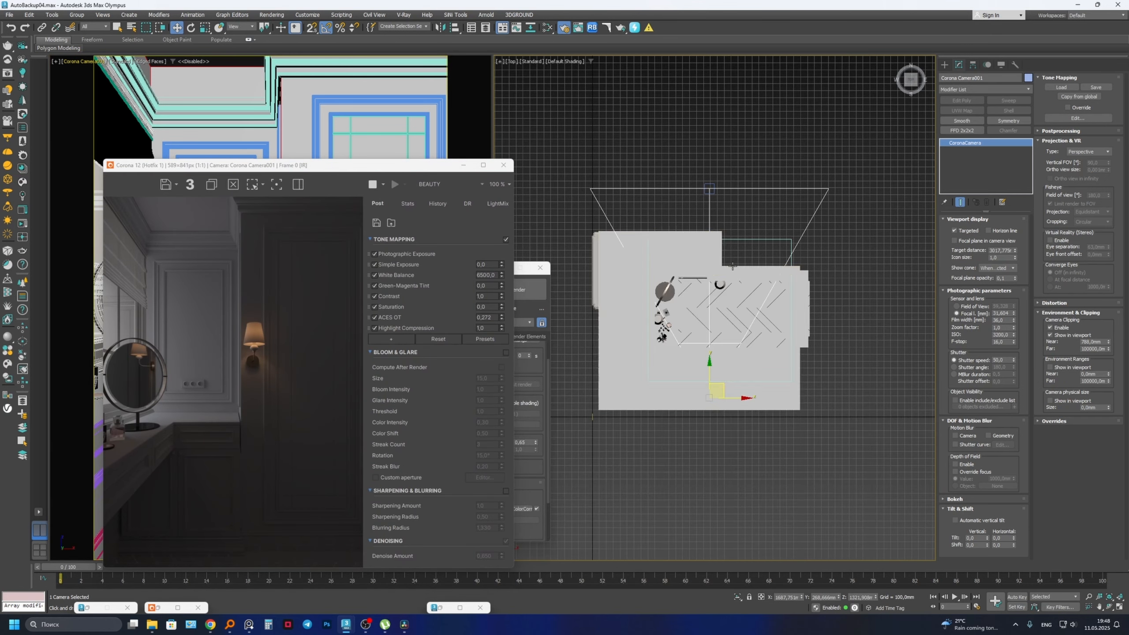
scroll(716, 280, up, 2)
scroll(766, 282, down, 5)
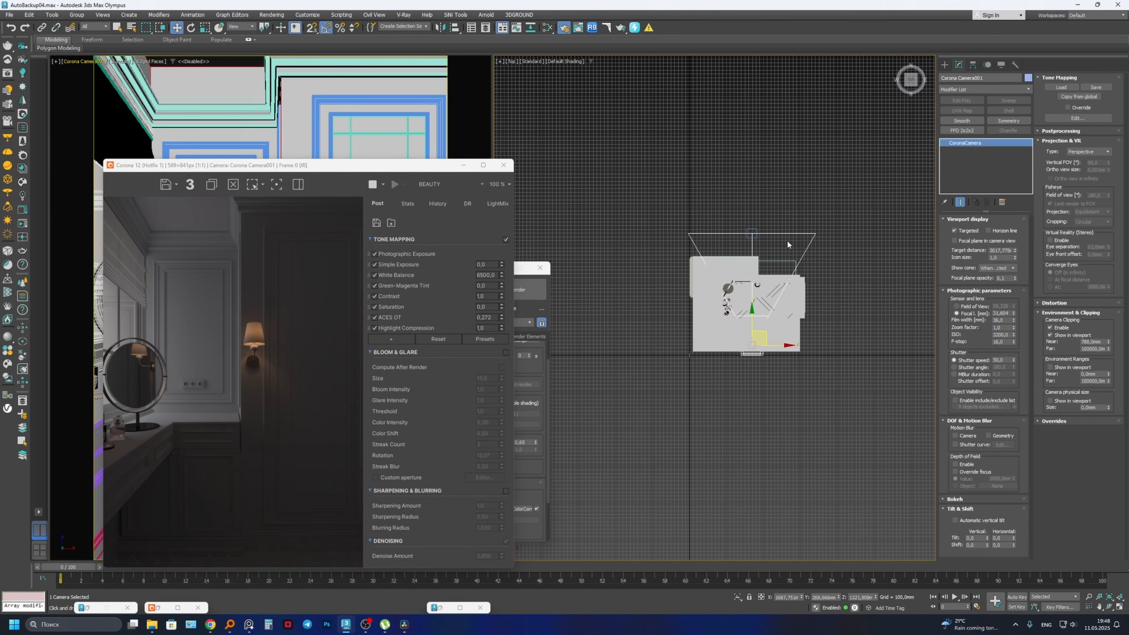
click(944, 64)
click(967, 79)
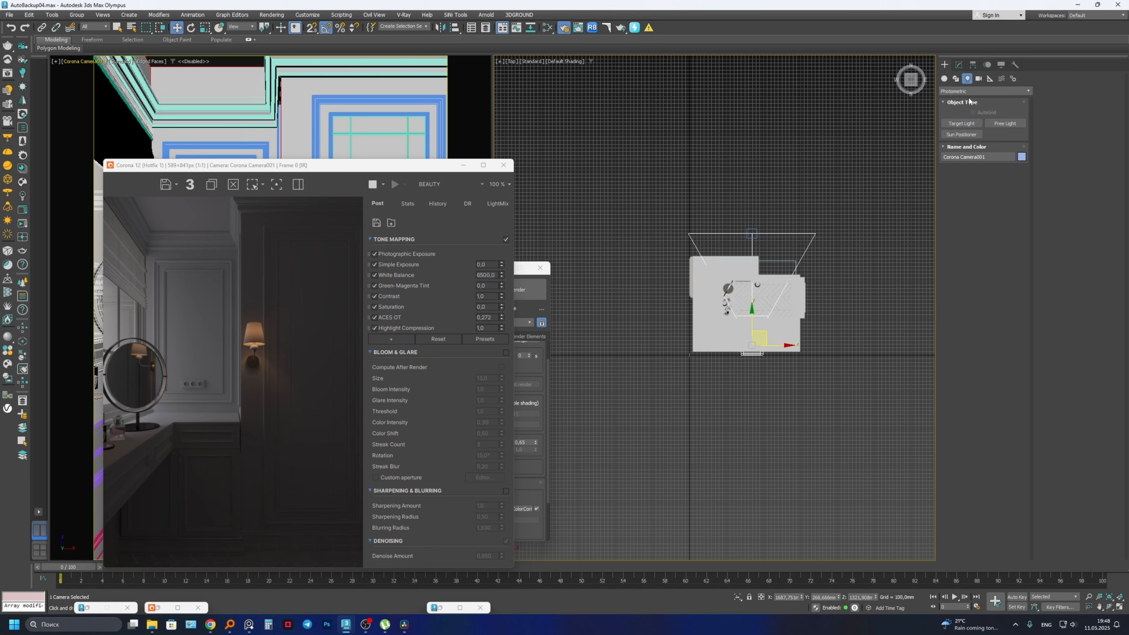
click(973, 91)
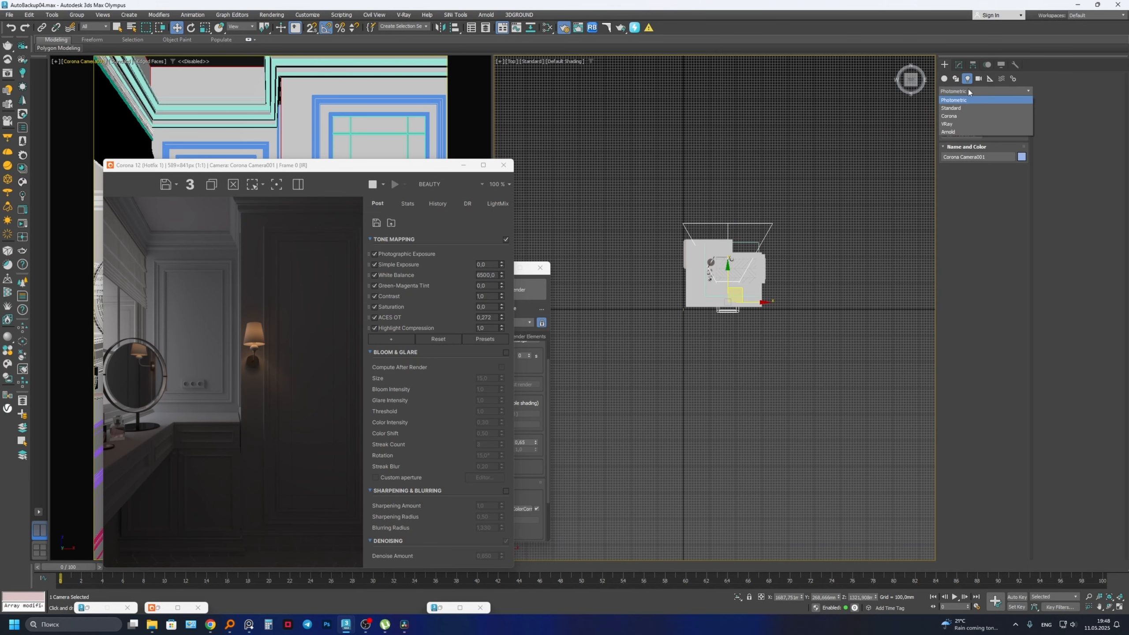
click(961, 117)
click(956, 125)
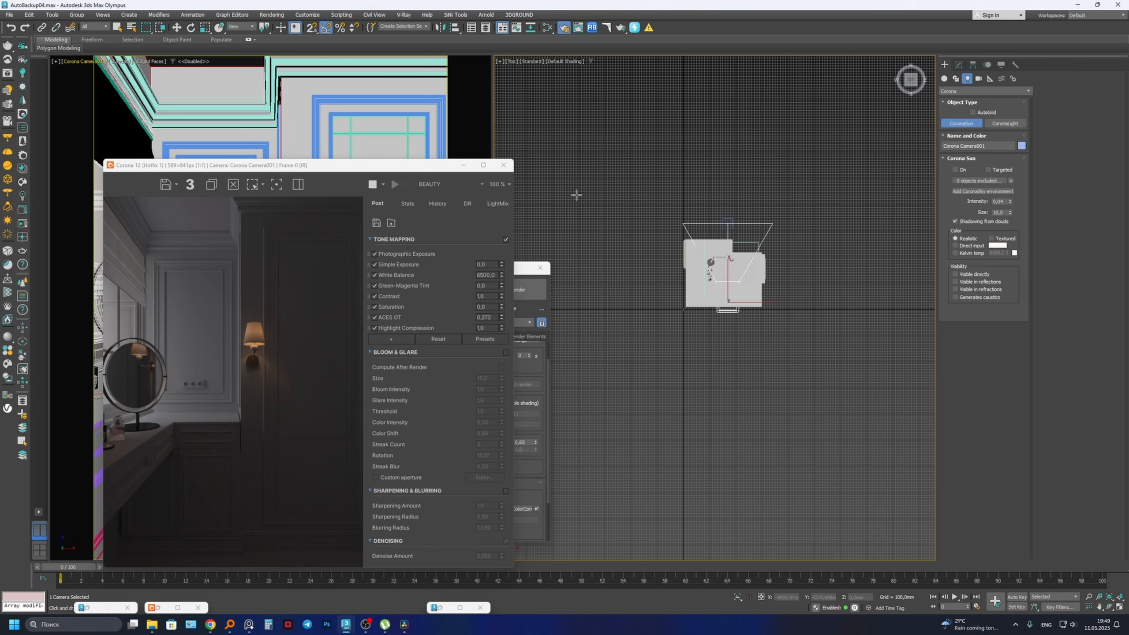
drag(575, 194, 762, 326)
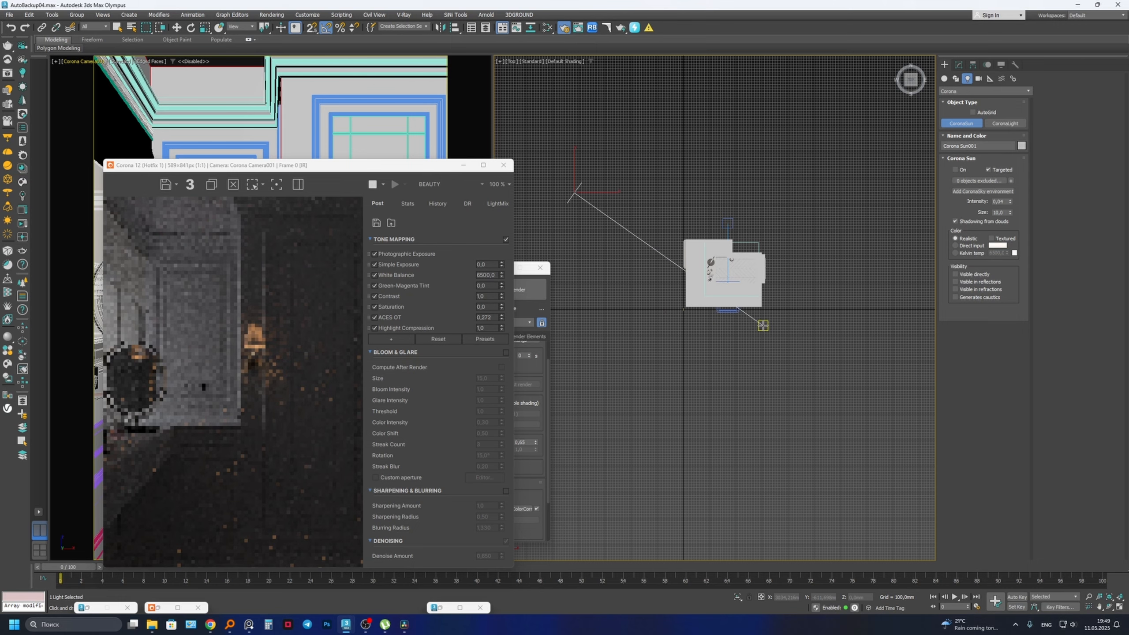
right_click(717, 110)
- Adjust the sun's position high above the room in an orbited view, keeping it on the window side
scroll(704, 180, down, 5)
alt+middle_drag(703, 184, 690, 142)
scroll(685, 144, up, 5)
scroll(653, 194, down, 2)
alt+middle_drag(653, 194, 653, 184)
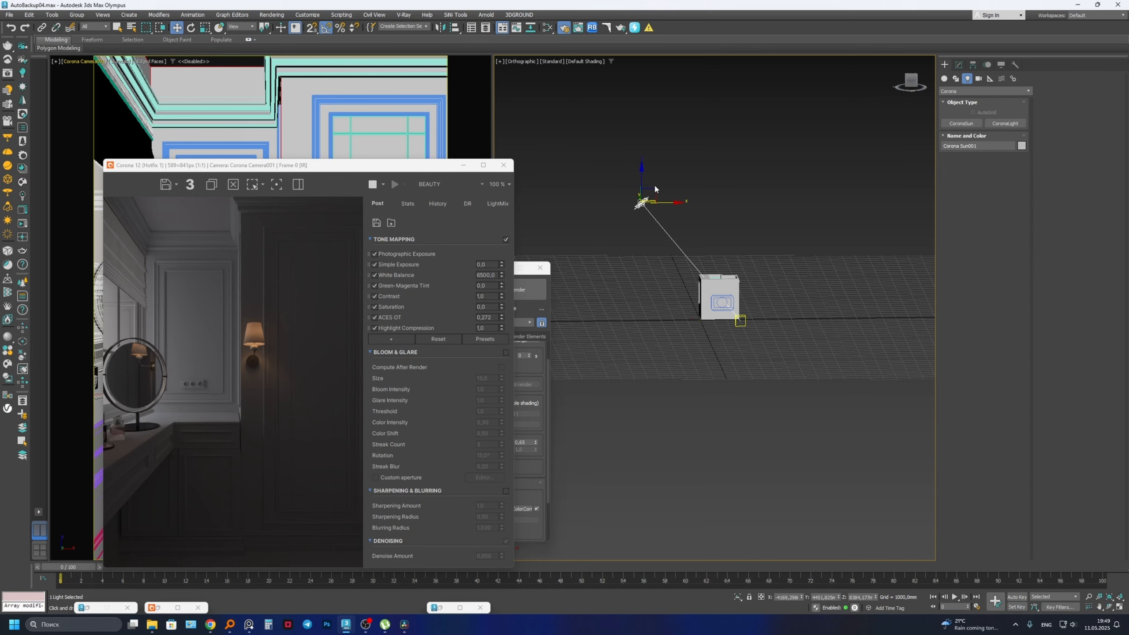
drag(653, 183, 611, 213)
alt+middle_drag(615, 211, 629, 257)
- Shift the sun in a wireframe top view so its light enters the room at a steeper diagonal
key(t)
scroll(672, 259, up, 4)
scroll(624, 261, down, 5)
key(F3)
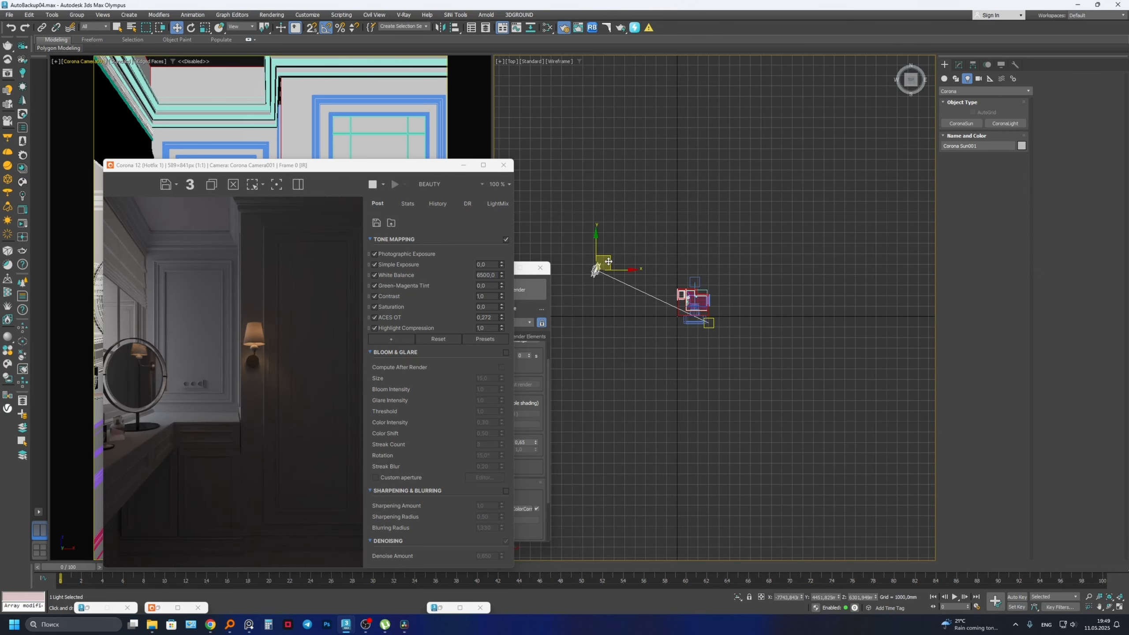
drag(612, 240, 621, 232)
scroll(639, 244, up, 3)
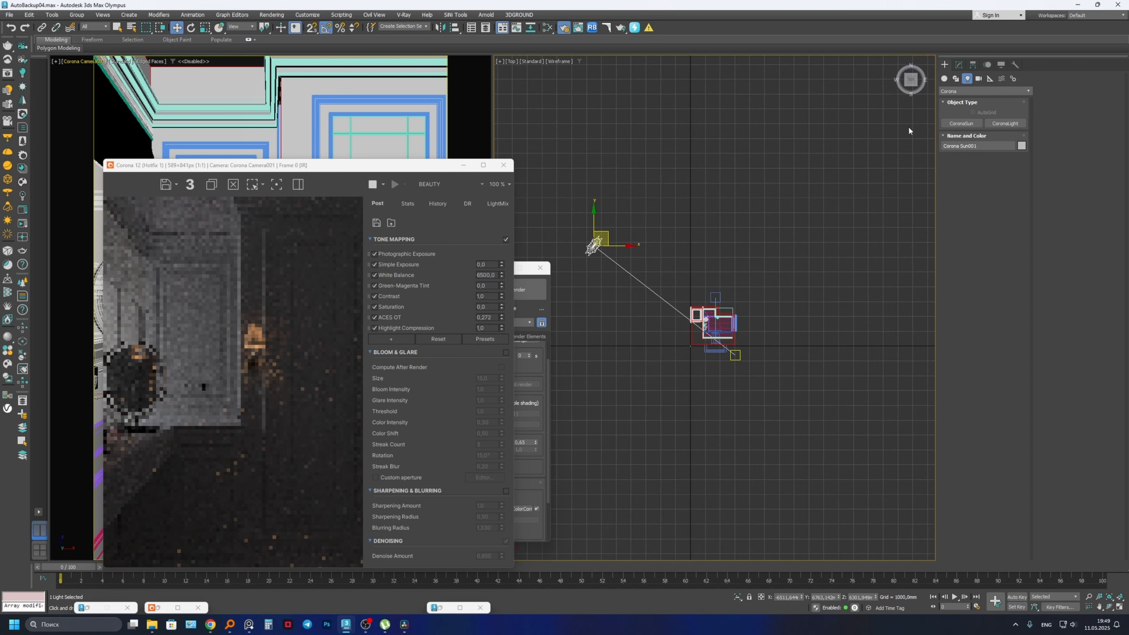
- Turn on the Corona Sun and set its intensity to 0,1 and its size to 1,0
click(958, 65)
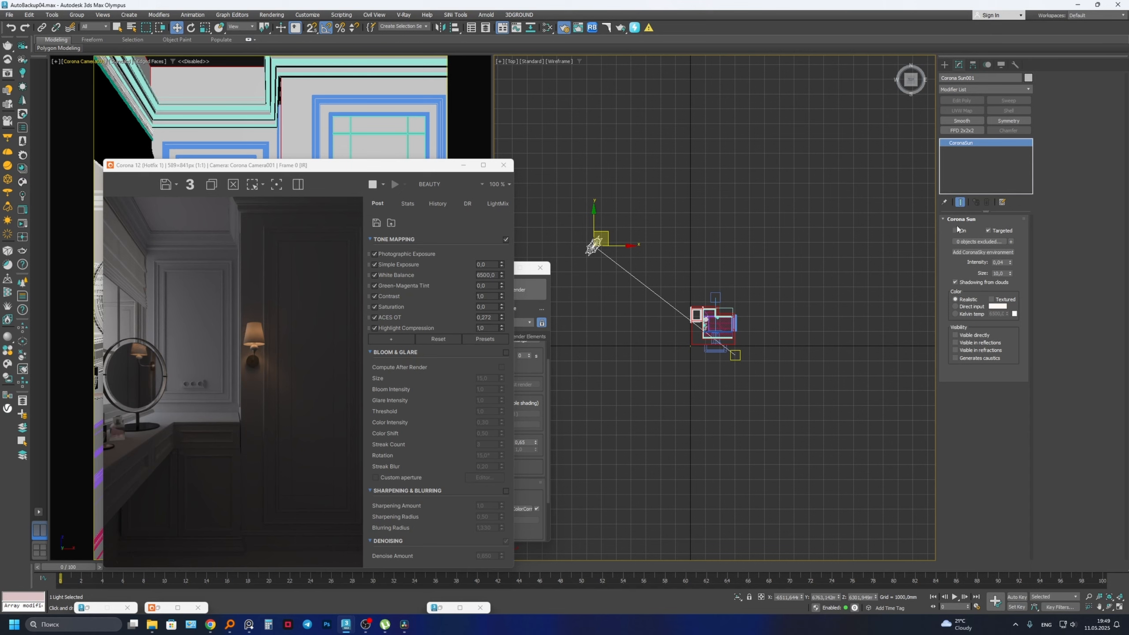
click(956, 231)
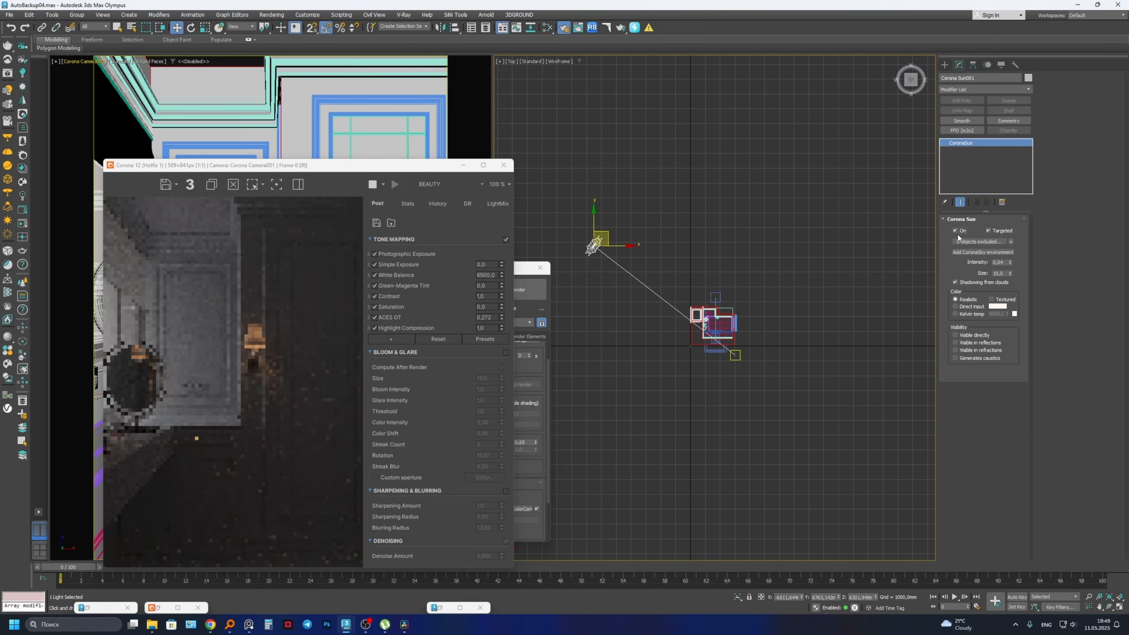
right_click(1010, 263)
right_click(1011, 273)
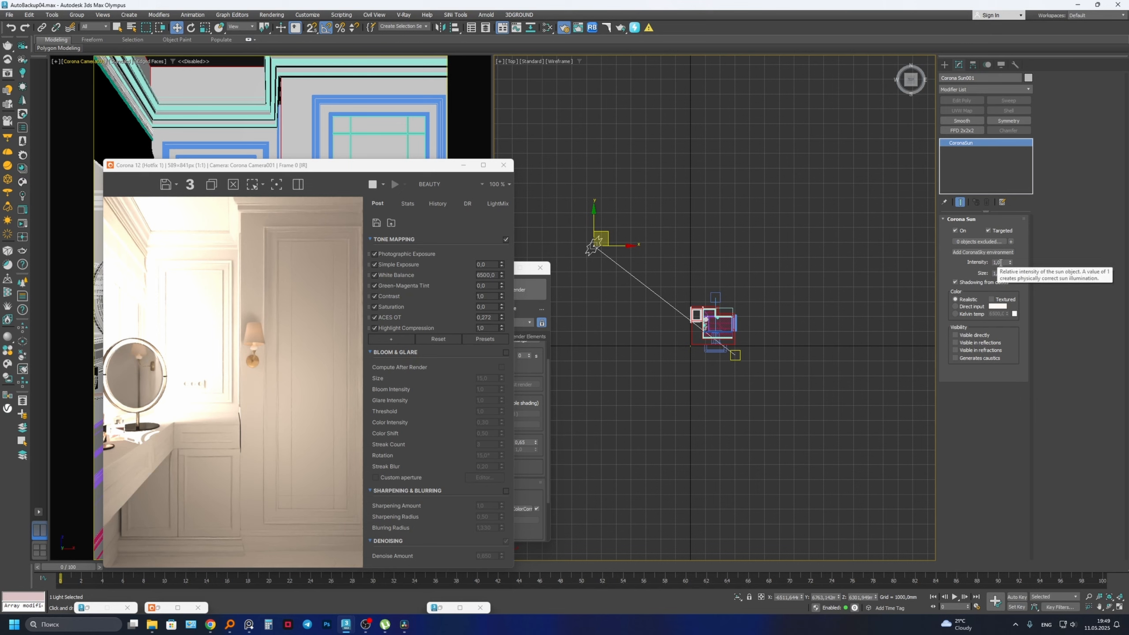
drag(1010, 262, 1012, 305)
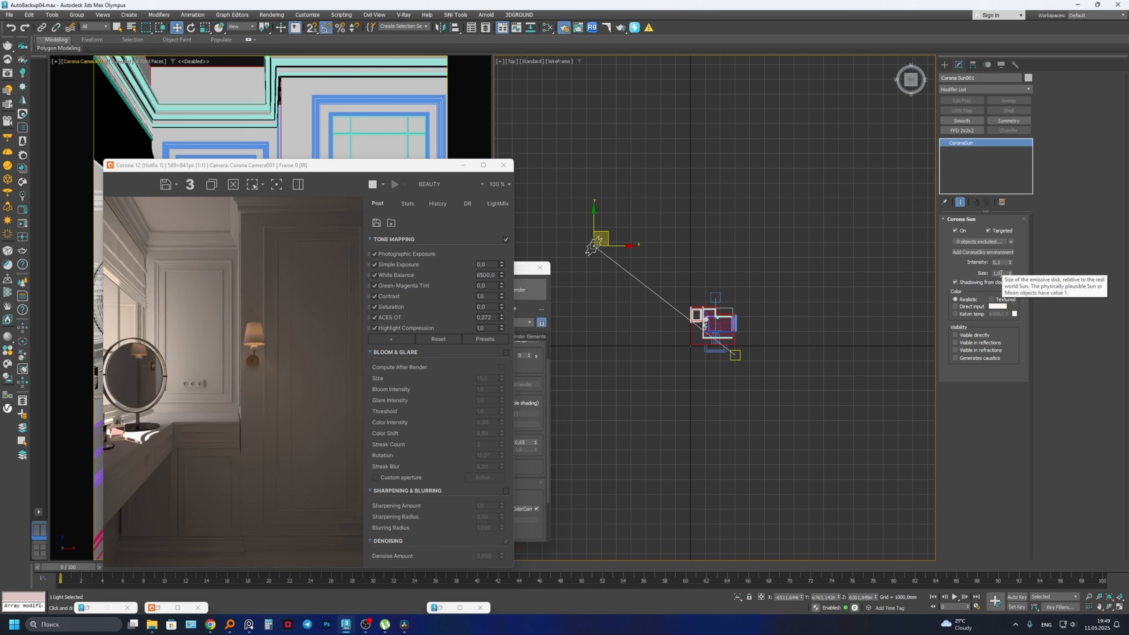
- Try sun sizes of 10 and 1 to compare the shadow softness on the tabletop in the render
scroll(117, 439, up, 3)
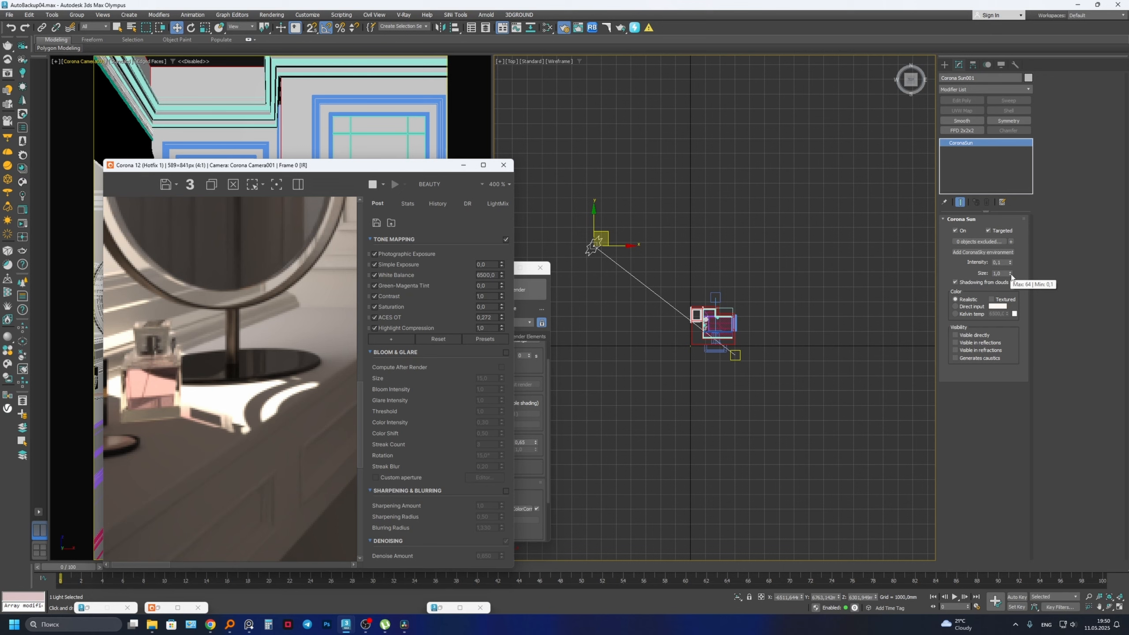
drag(1010, 276, 991, 289)
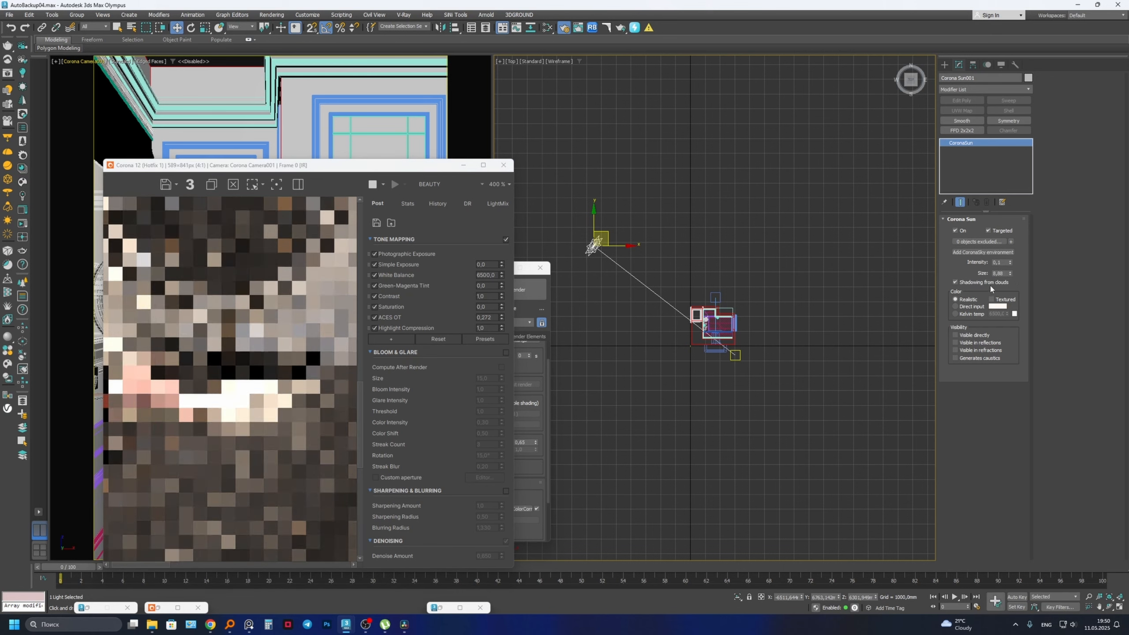
double_click(1000, 273)
text(10)
key(Return)
scroll(253, 408, up, 1)
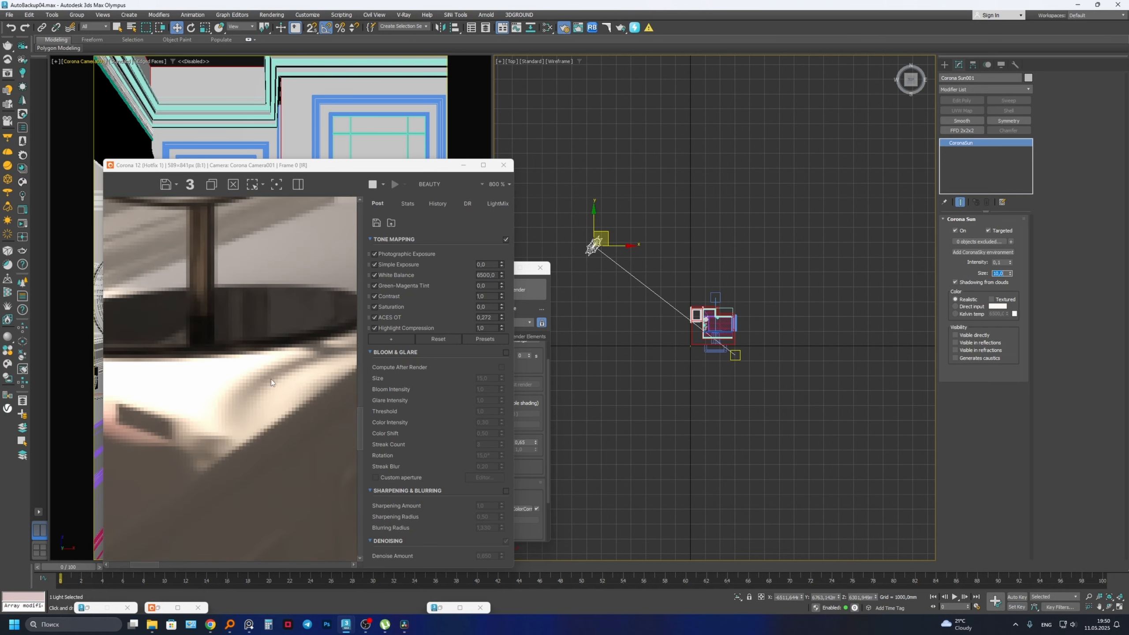
text(1)
key(Return)
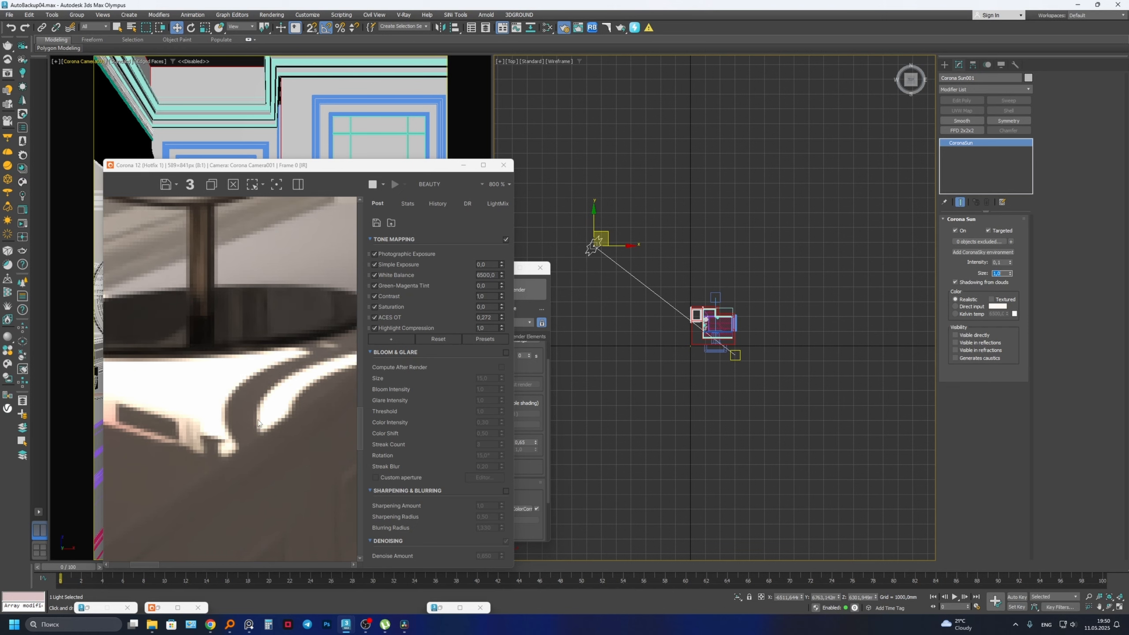
- Set the sun's size to 10 and lower its intensity to 0,043
text(10)
key(Return)
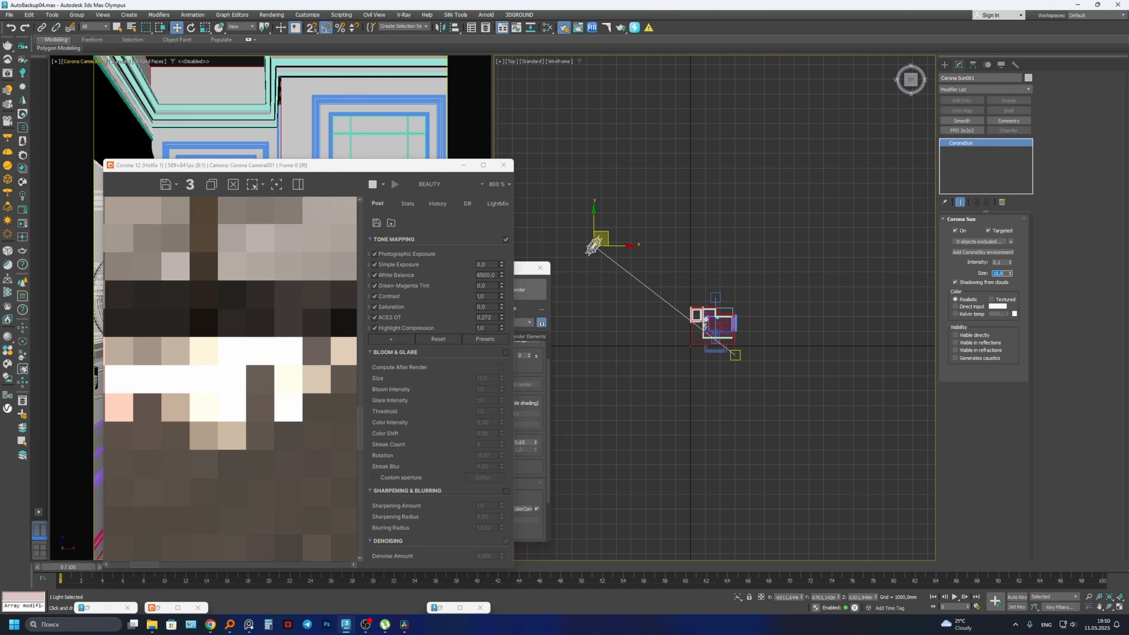
scroll(134, 414, down, 2)
middle_drag(134, 414, 267, 341)
scroll(230, 381, up, 1)
middle_drag(229, 381, 312, 378)
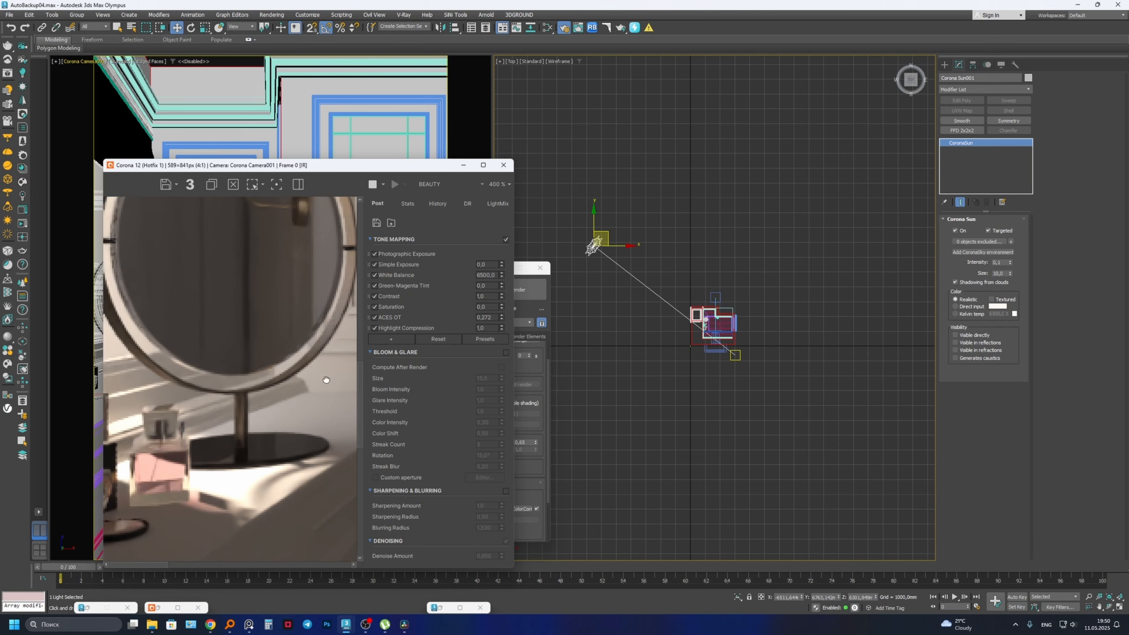
drag(1008, 265, 1011, 288)
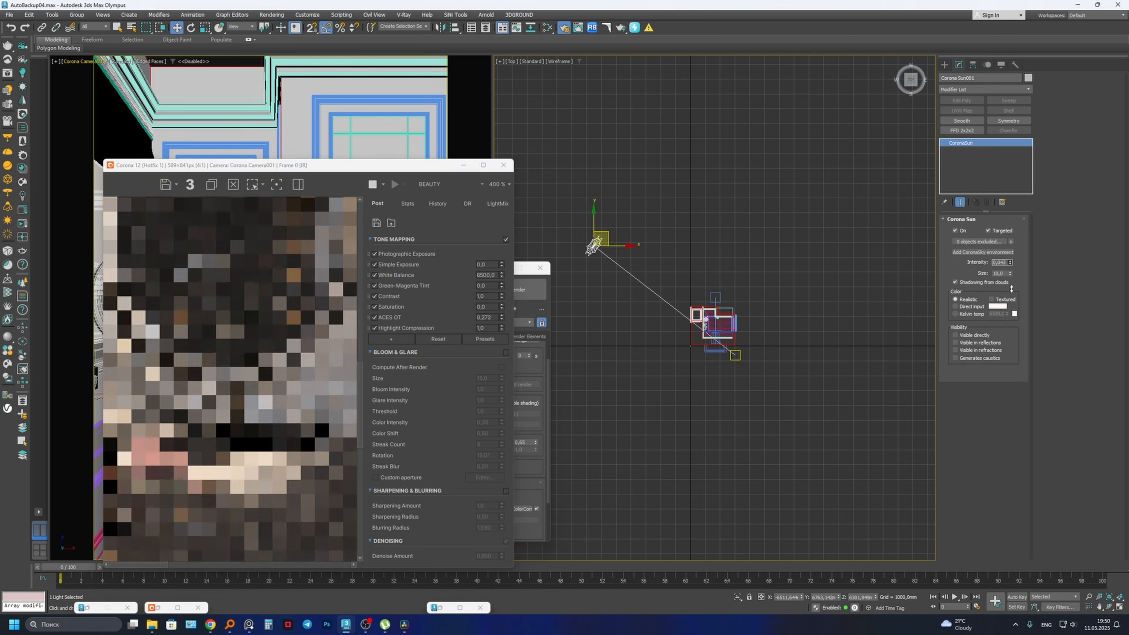
- Check the mirror, ceiling and wall areas of the interactive render and raise Simple Exposure to 0,656
scroll(153, 477, down, 1)
scroll(153, 477, down, 1)
scroll(154, 476, up, 1)
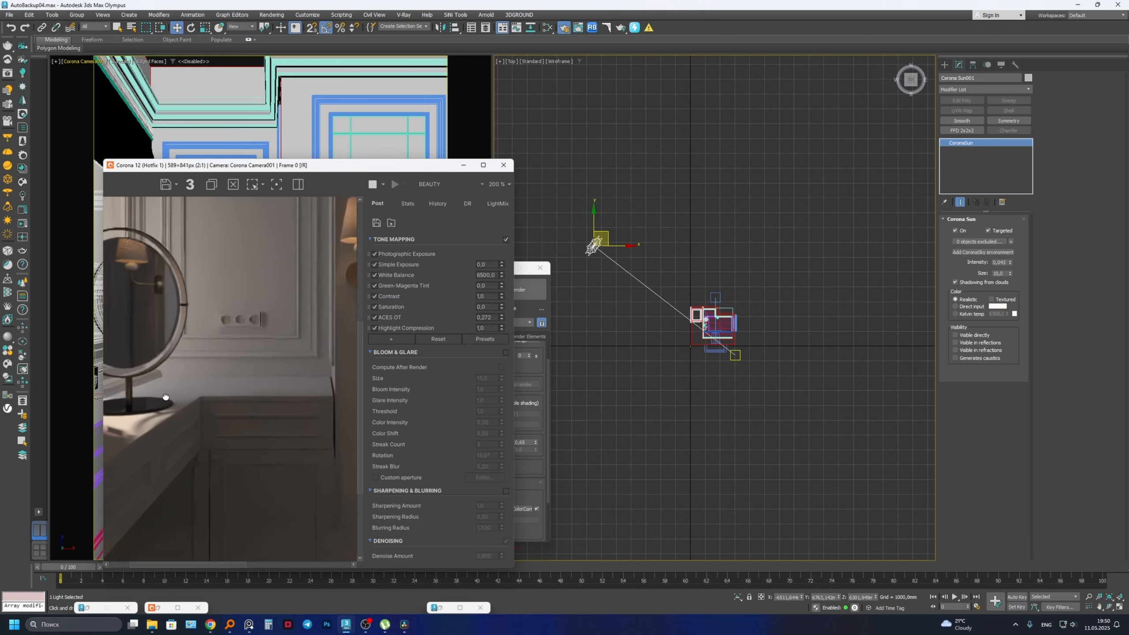
middle_drag(153, 477, 277, 226)
middle_drag(286, 369, 259, 480)
middle_drag(296, 261, 257, 416)
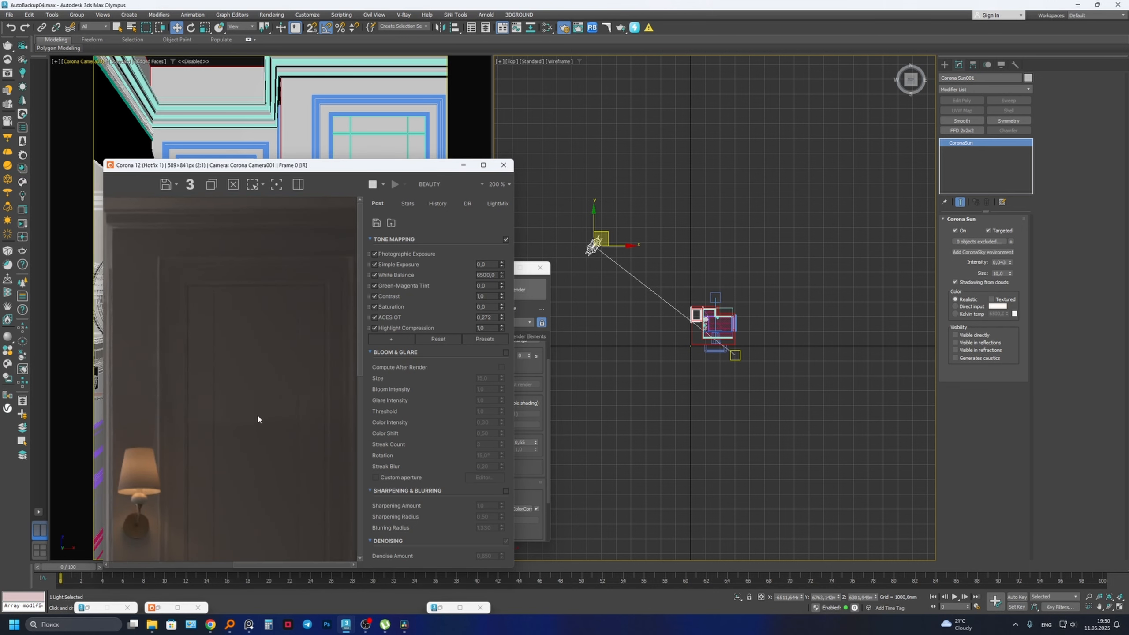
scroll(258, 405, down, 1)
scroll(258, 400, up, 1)
scroll(256, 395, down, 1)
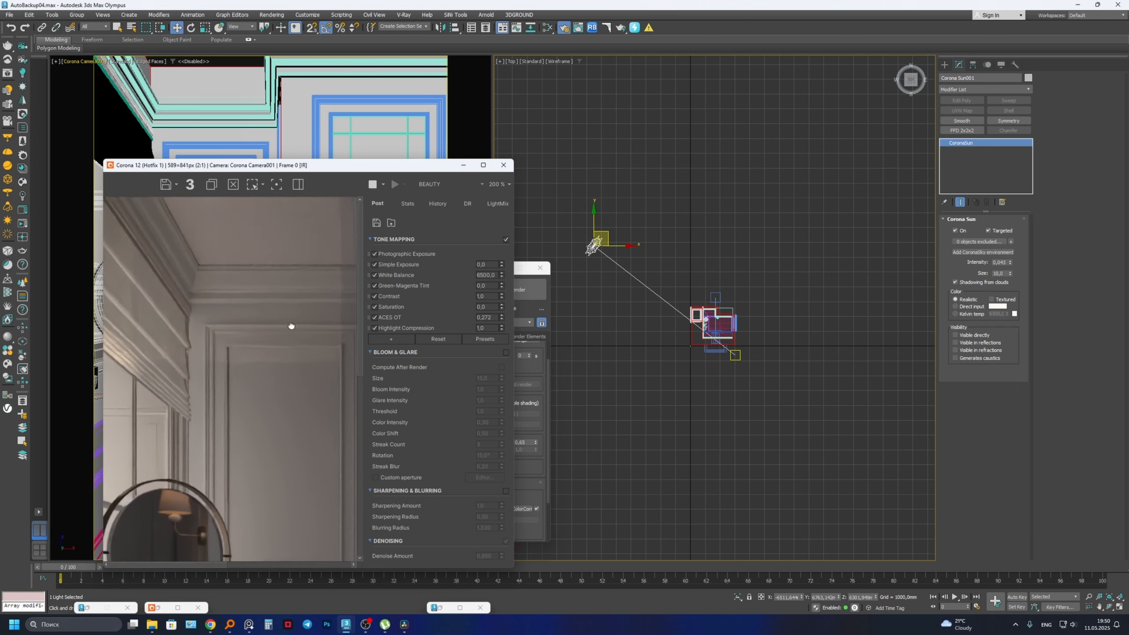
scroll(286, 337, down, 1)
scroll(243, 373, up, 1)
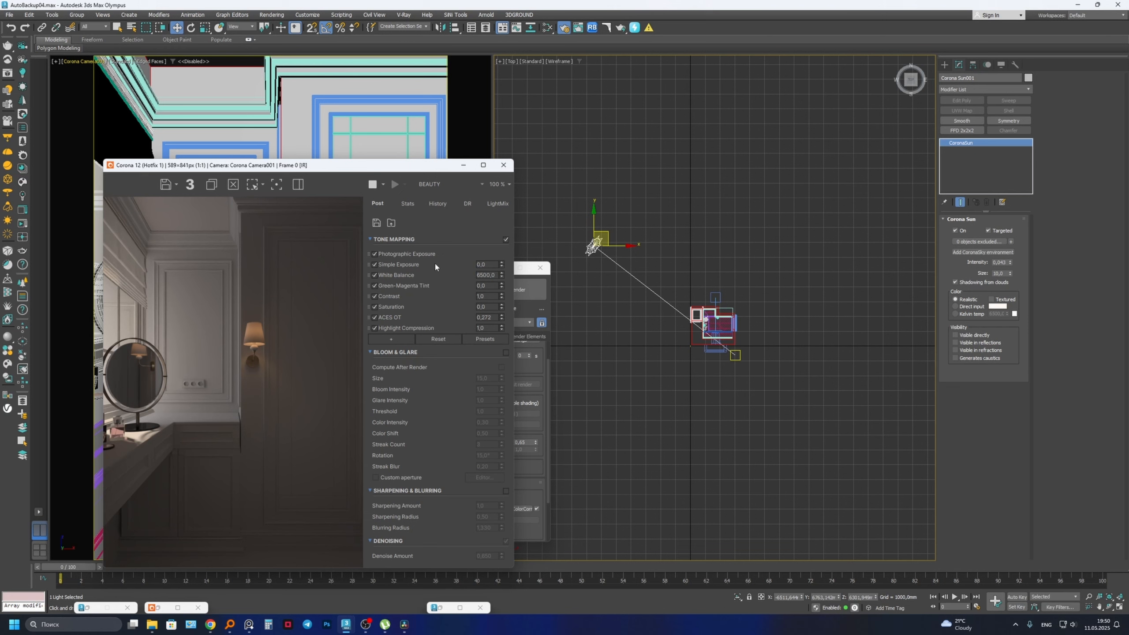
drag(502, 264, 500, 216)
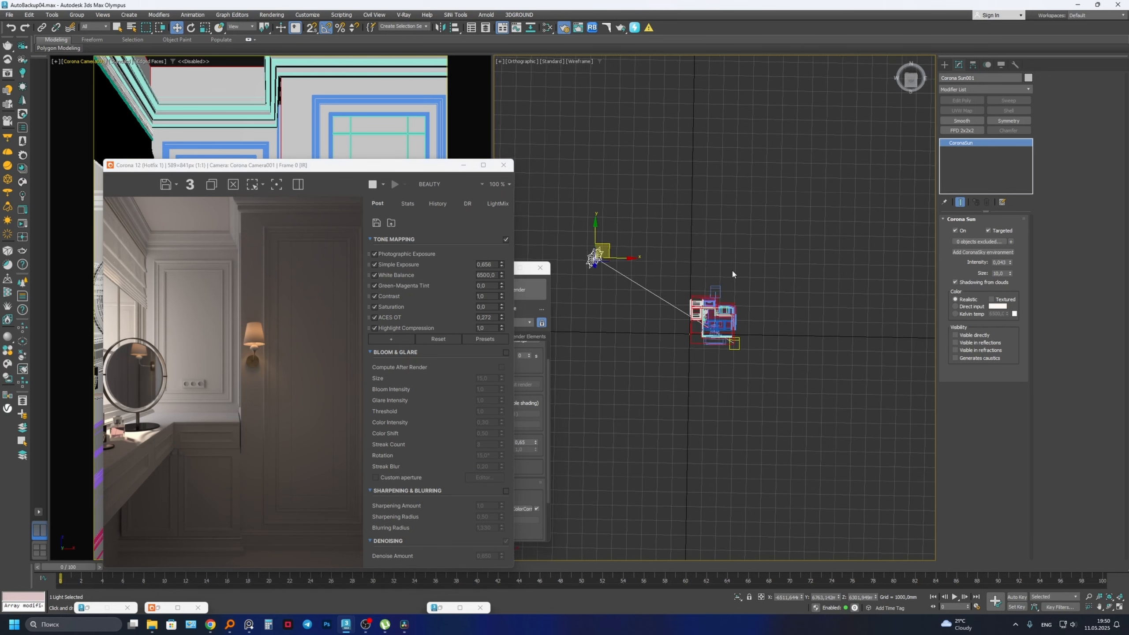
- Create a large plane in the top view, outside the room on the side facing the sun
alt+middle_drag(733, 275, 764, 255)
scroll(724, 288, down, 2)
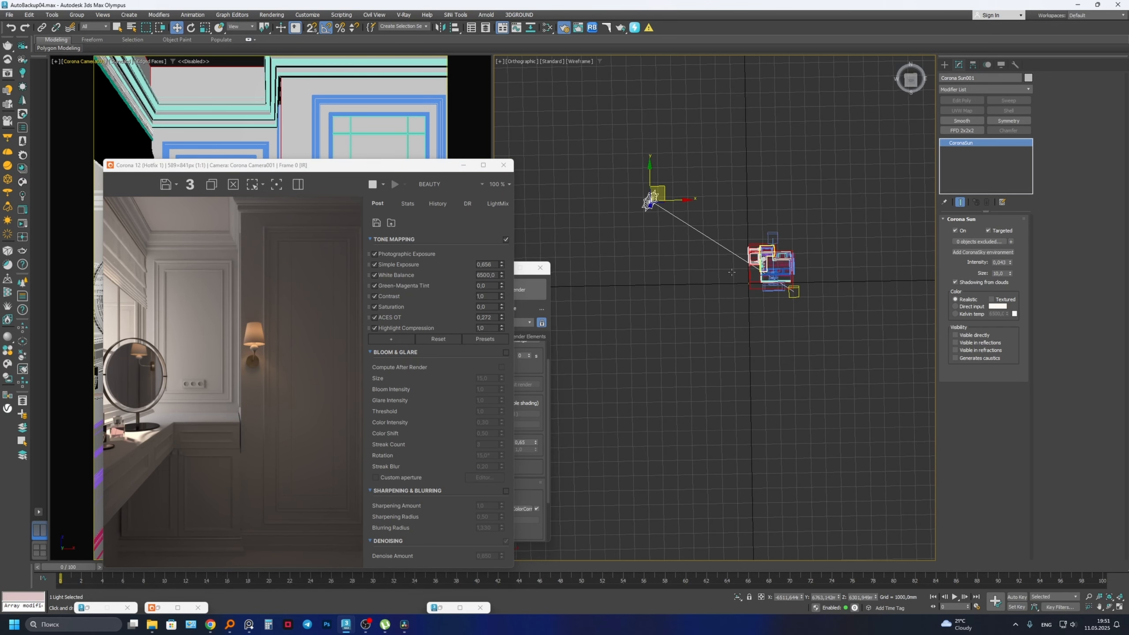
key(t)
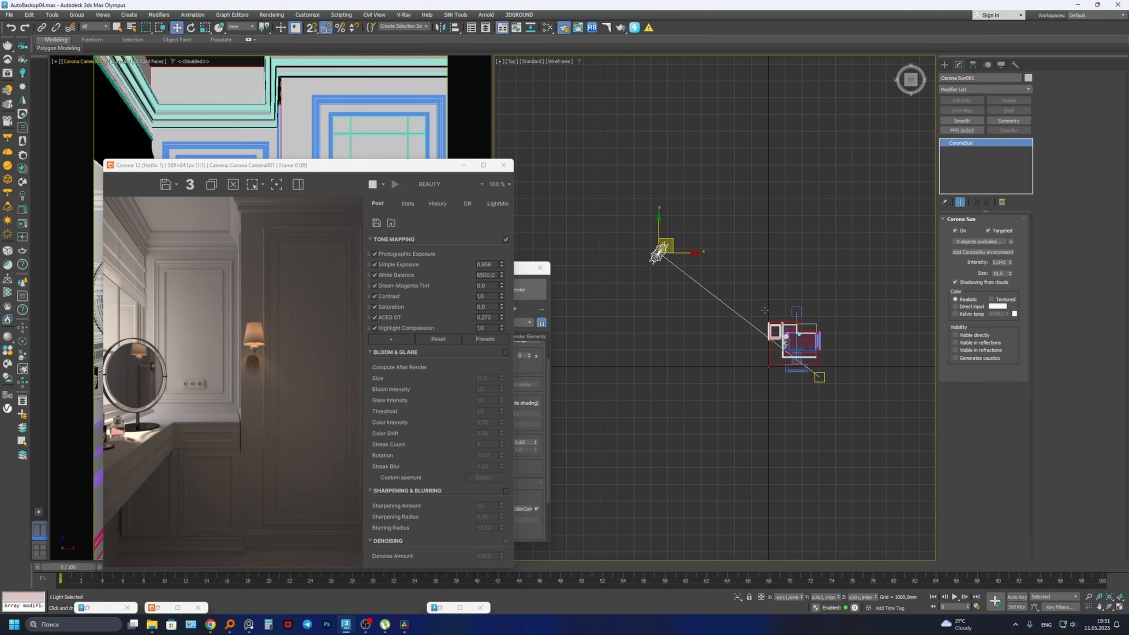
scroll(765, 310, up, 2)
middle_drag(753, 304, 680, 266)
click(679, 266)
click(946, 64)
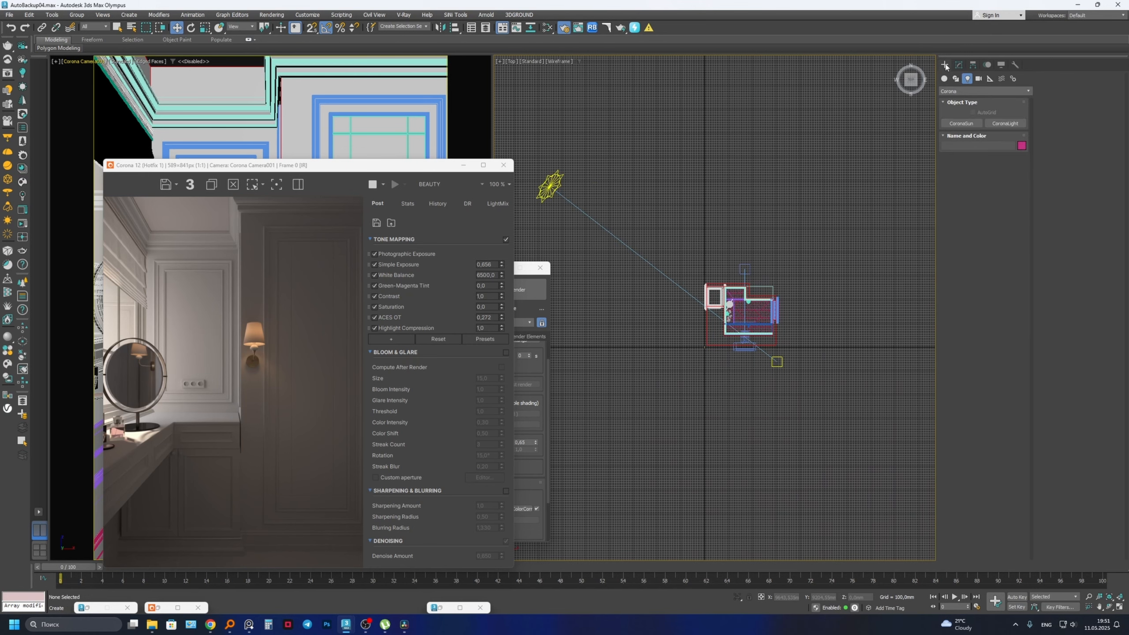
click(944, 78)
click(1005, 168)
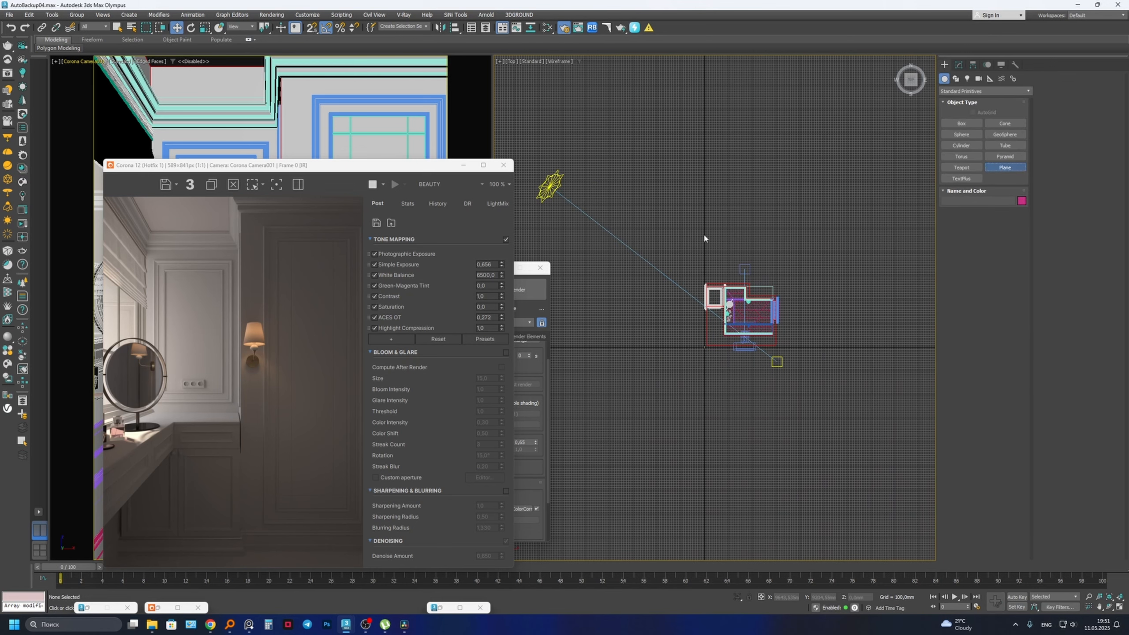
mouse_move(702, 226)
mouse_down()
mouse_move(647, 281)
mouse_move(553, 428)
mouse_up()
key(w)
middle_drag(643, 293, 670, 288)
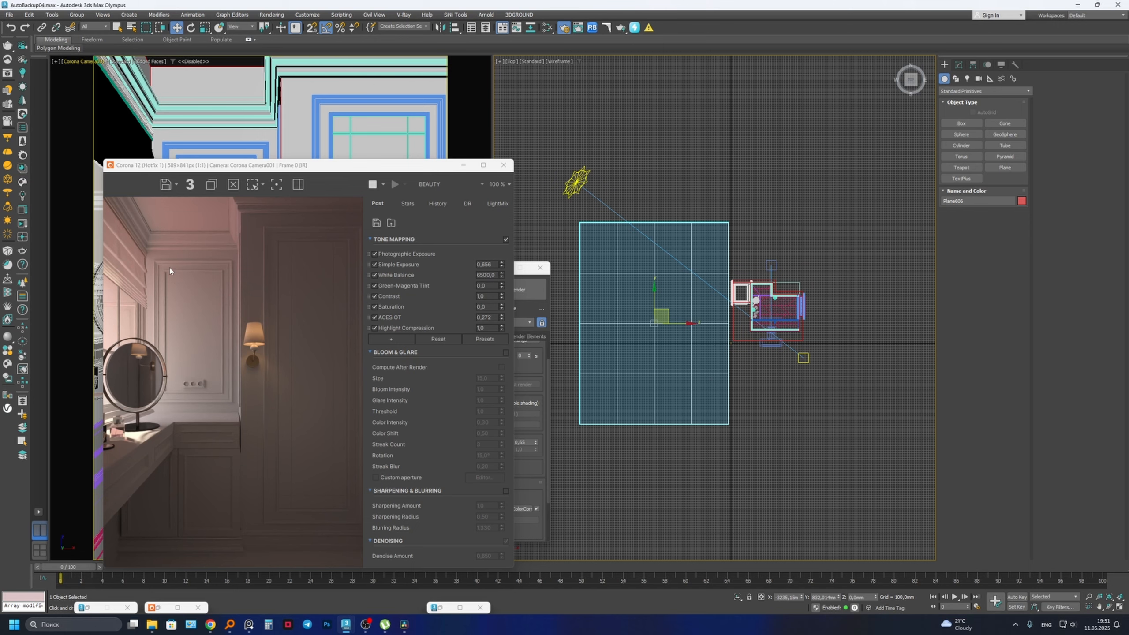
- Show the outdoor plane shaded in an orbited view and nudge it slightly toward the room along the X axis
scroll(707, 340, up, 2)
middle_drag(711, 341, 765, 328)
key(F3)
mouse_move(773, 345)
alt+middle_down()
mouse_move(693, 295)
mouse_move(707, 300)
alt+middle_up()
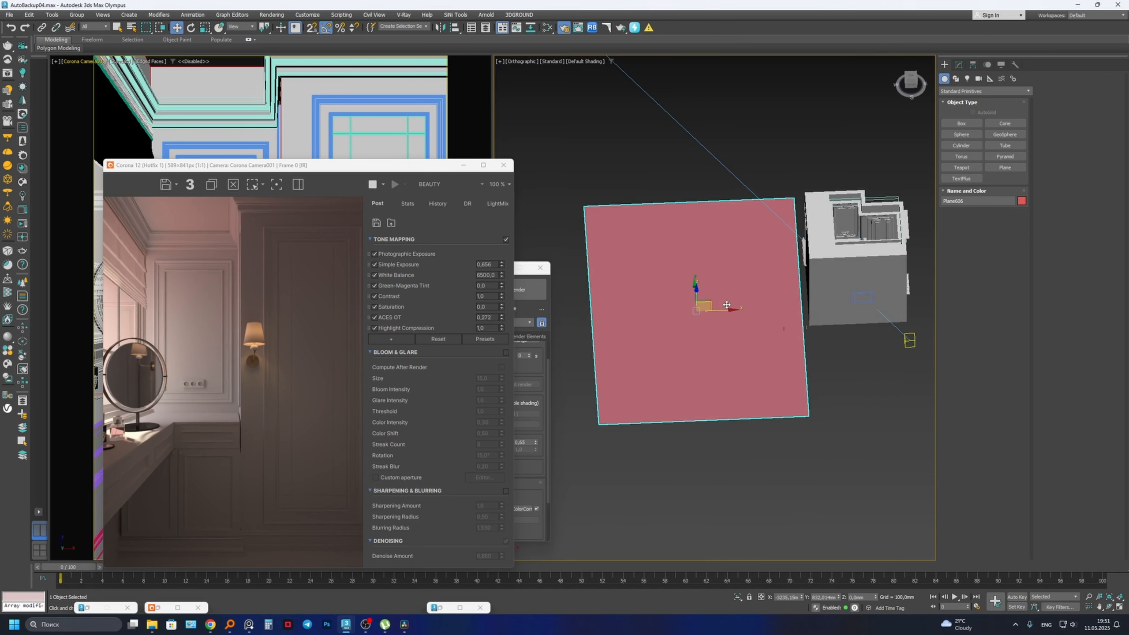
drag(722, 298, 728, 298)
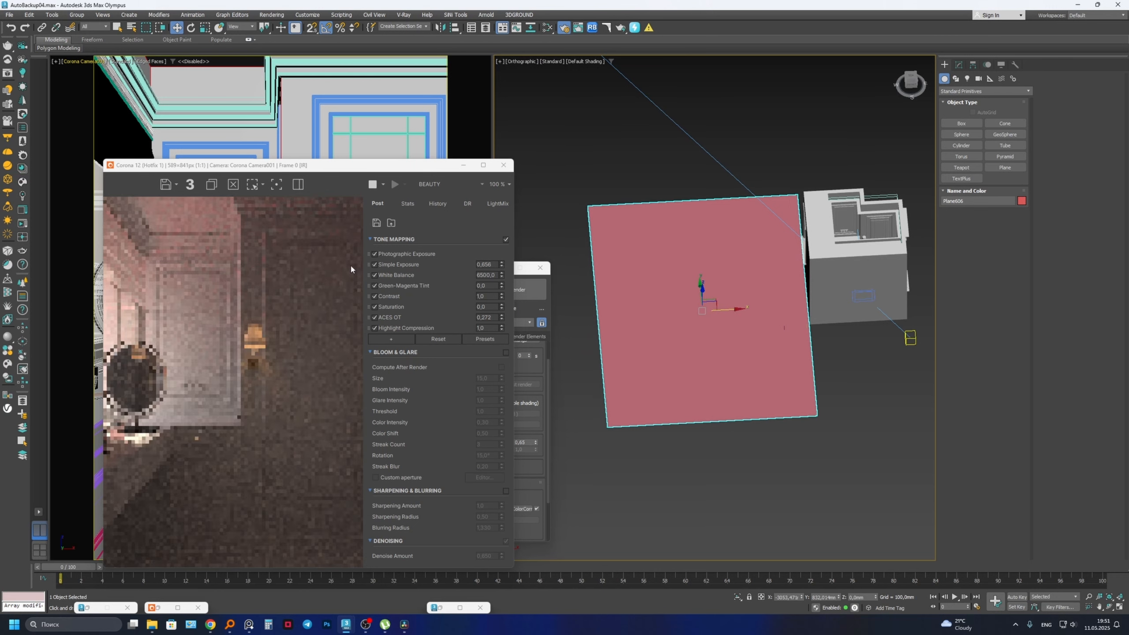
alt+middle_drag(711, 345, 713, 339)
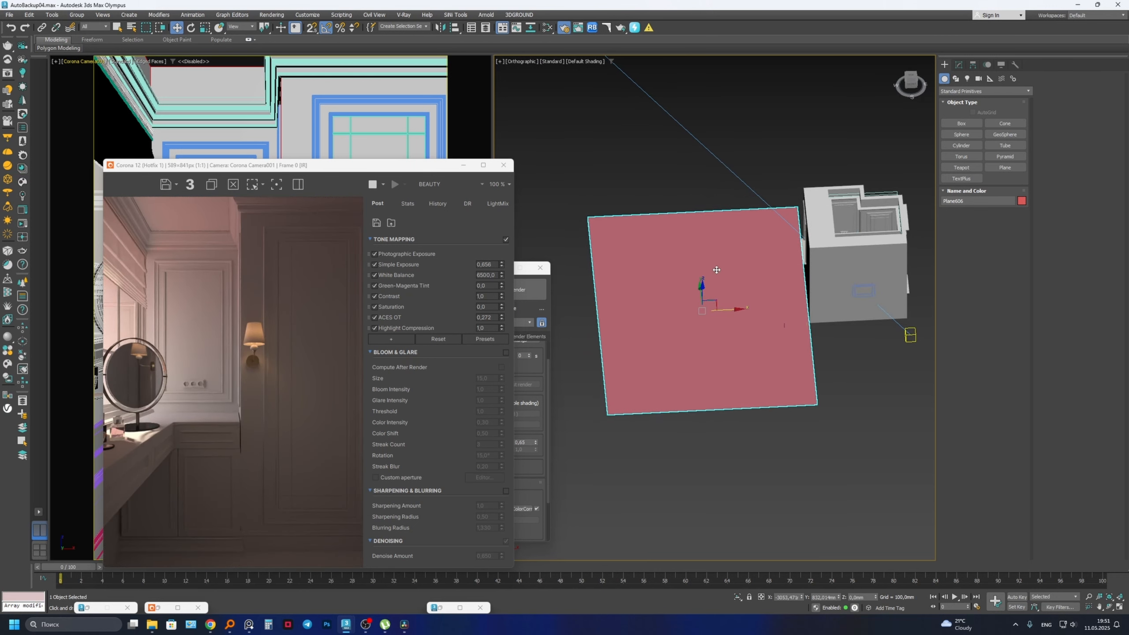
- Create a new CoronaLegacyMtl in an empty area of View1 in the Slate Material Editor
key(m)
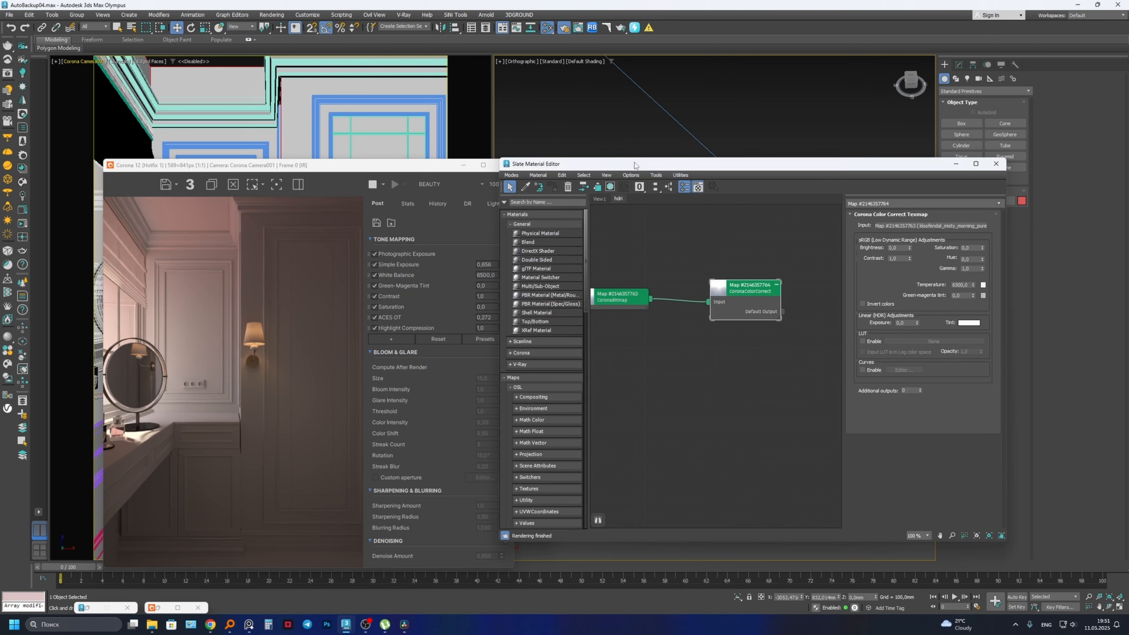
drag(636, 166, 684, 230)
click(649, 264)
middle_drag(728, 351, 733, 293)
scroll(734, 356, down, 2)
right_click(734, 423)
mouse_move(761, 430)
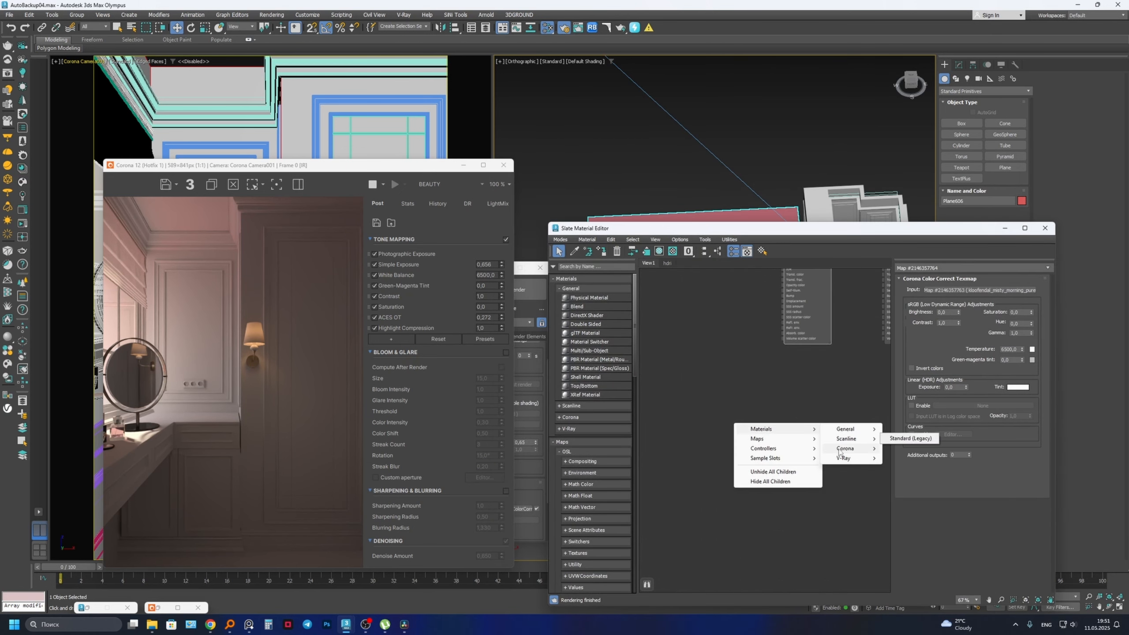
click(907, 476)
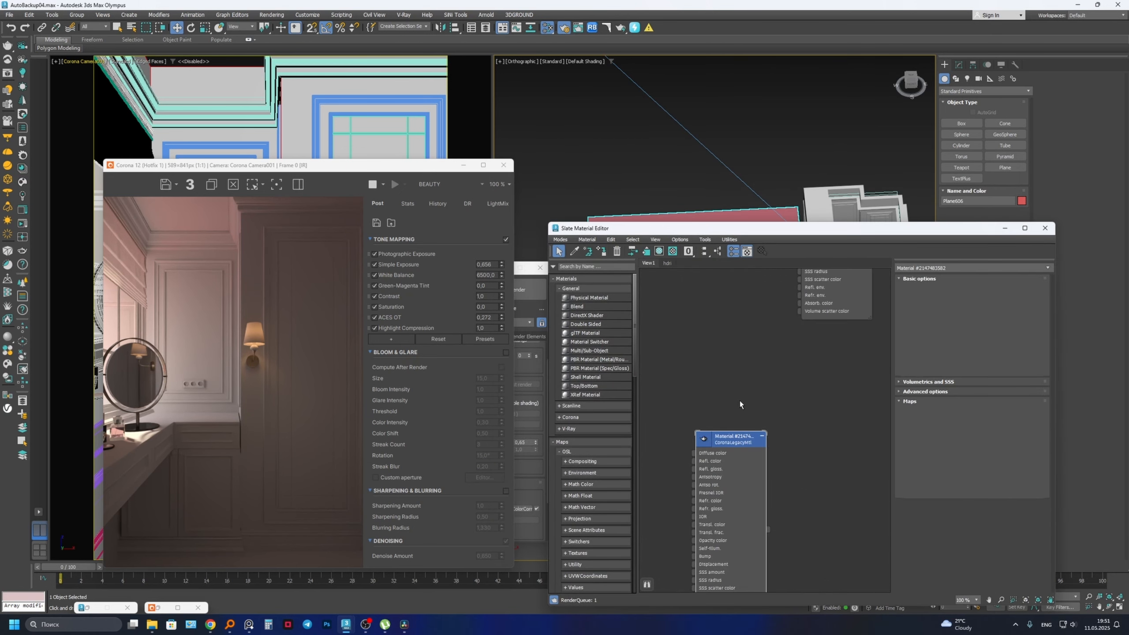
- Set the new material's reflection level to 1,0
scroll(704, 447, up, 2)
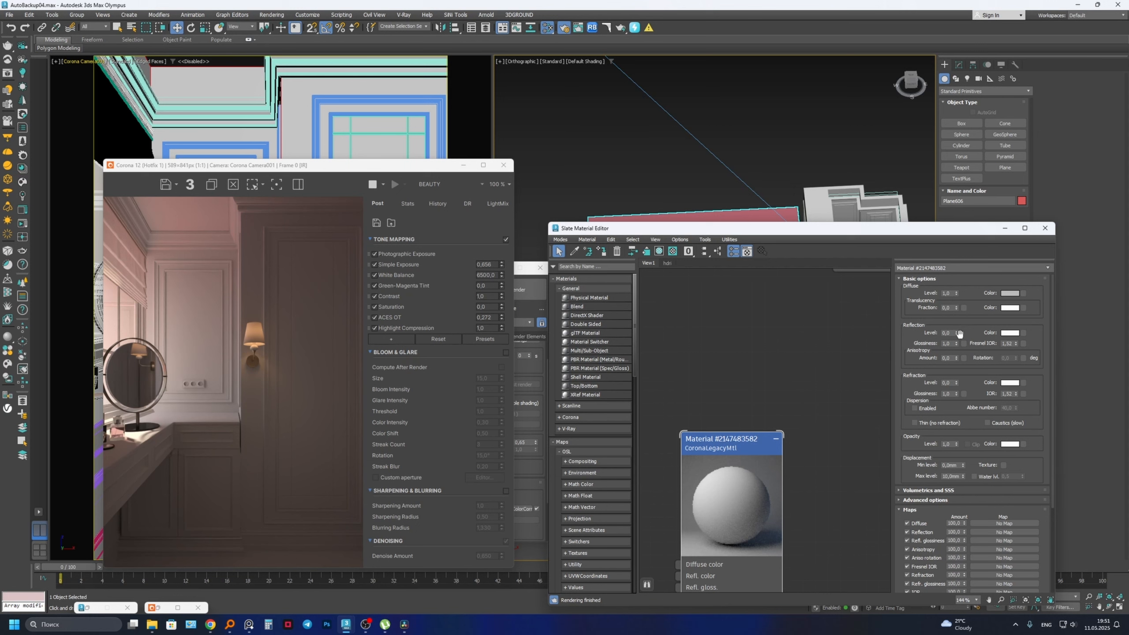
drag(956, 332, 956, 324)
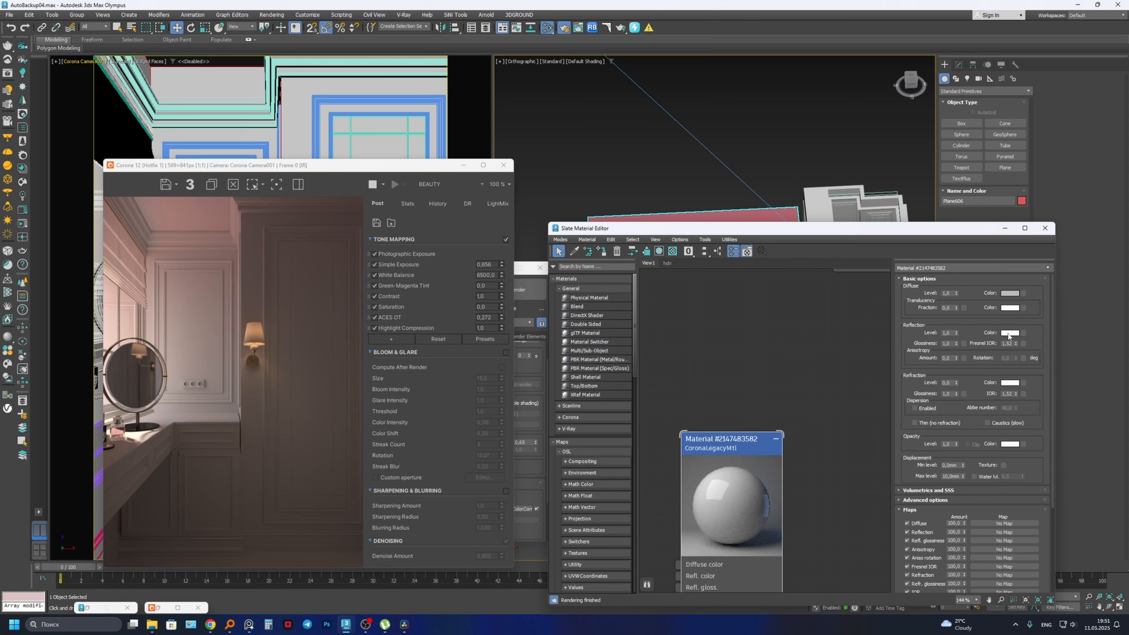
scroll(702, 468, down, 2)
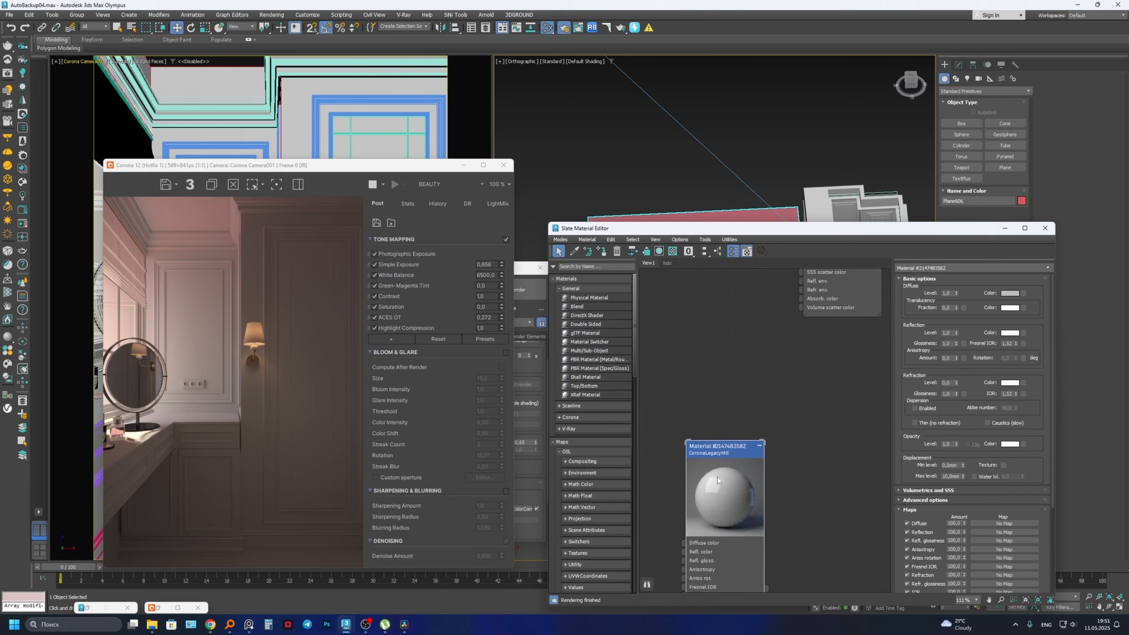
- Assign the new reflective material to the outdoor plane
drag(658, 229, 695, 358)
click(648, 208)
click(675, 274)
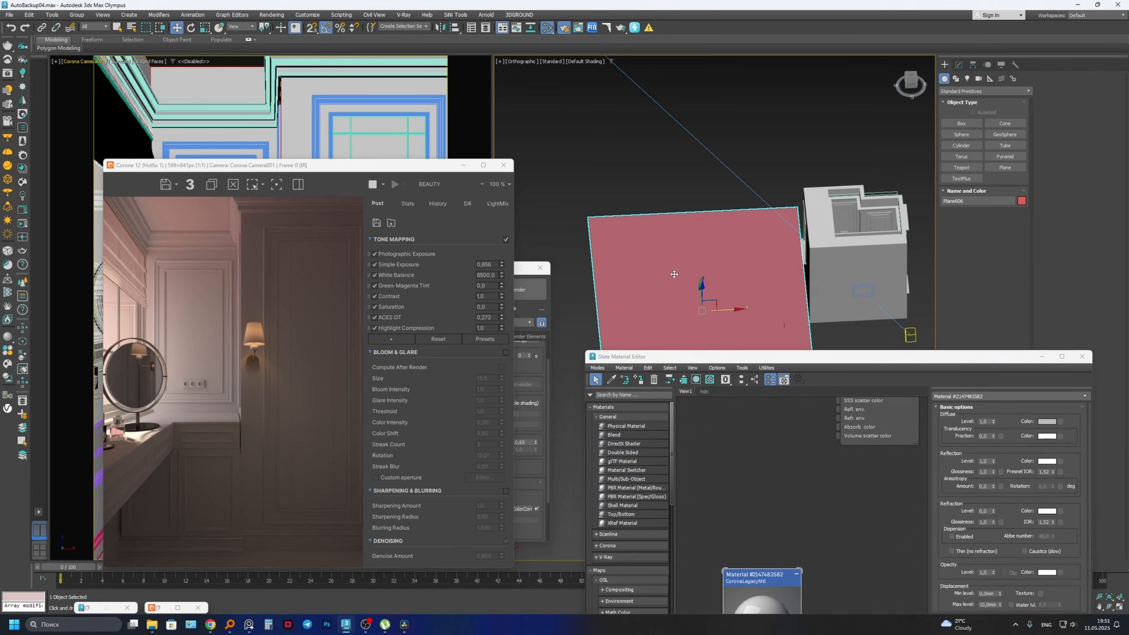
click(640, 379)
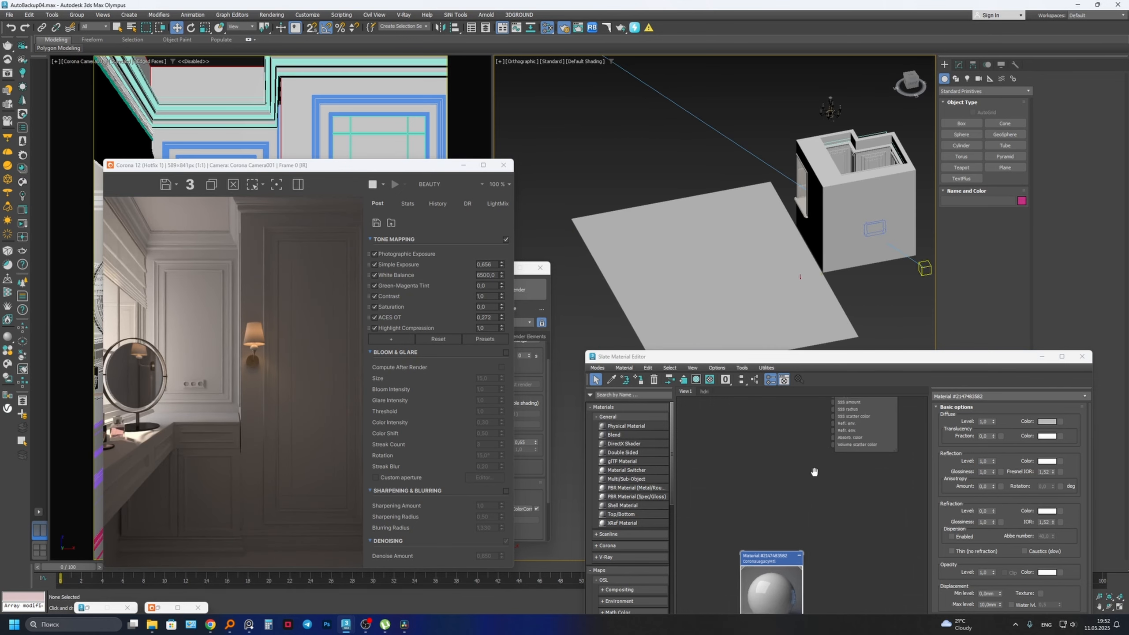
key(z)
- Set the plane material's diffuse color to pure white and its Fresnel IOR to 3,0, then close the material editor
click(1046, 423)
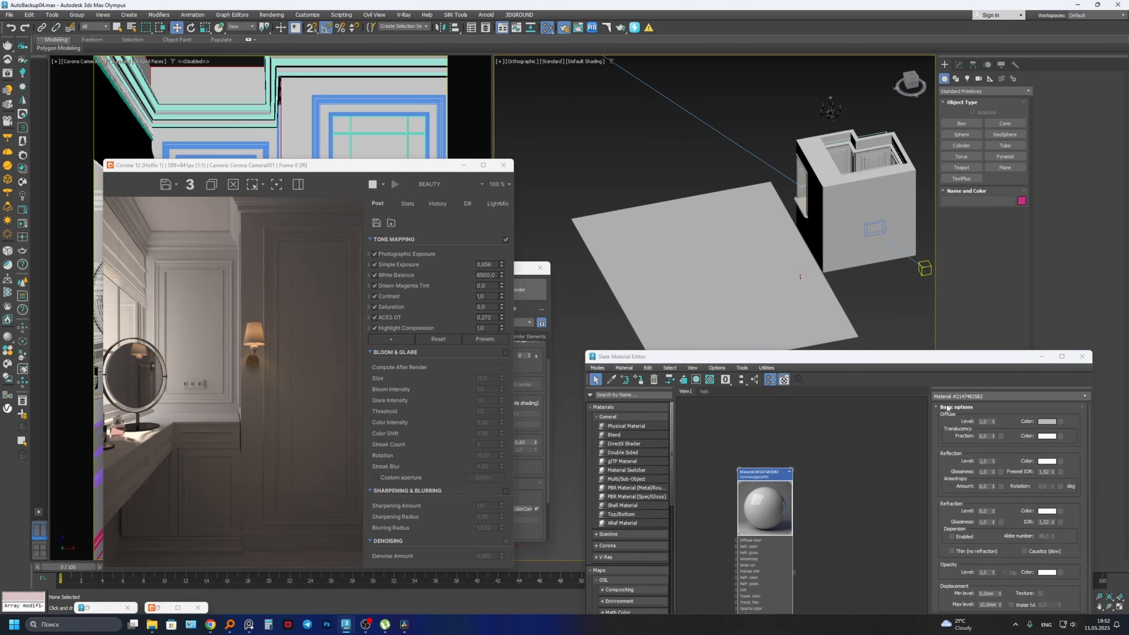
drag(862, 358, 897, 359)
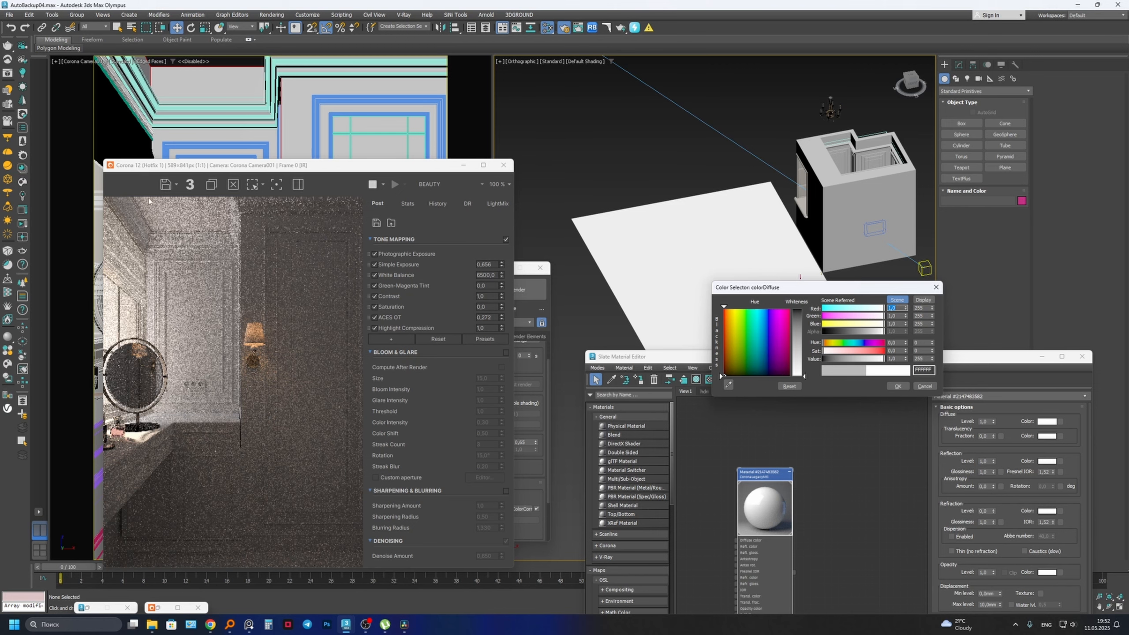
click(897, 385)
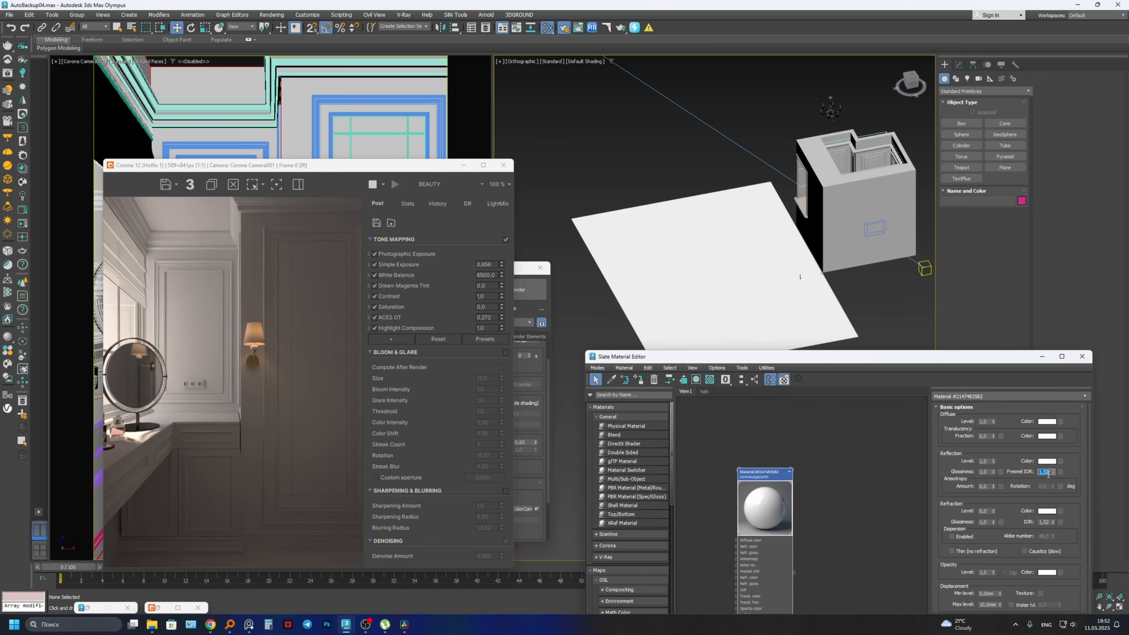
key(Return)
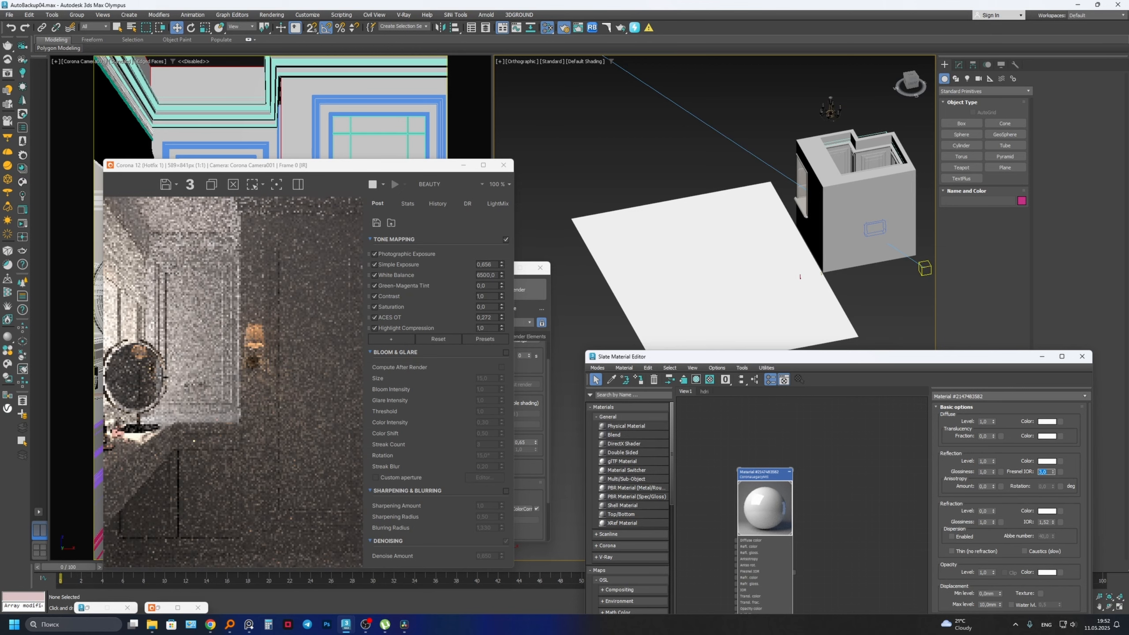
click(1082, 356)
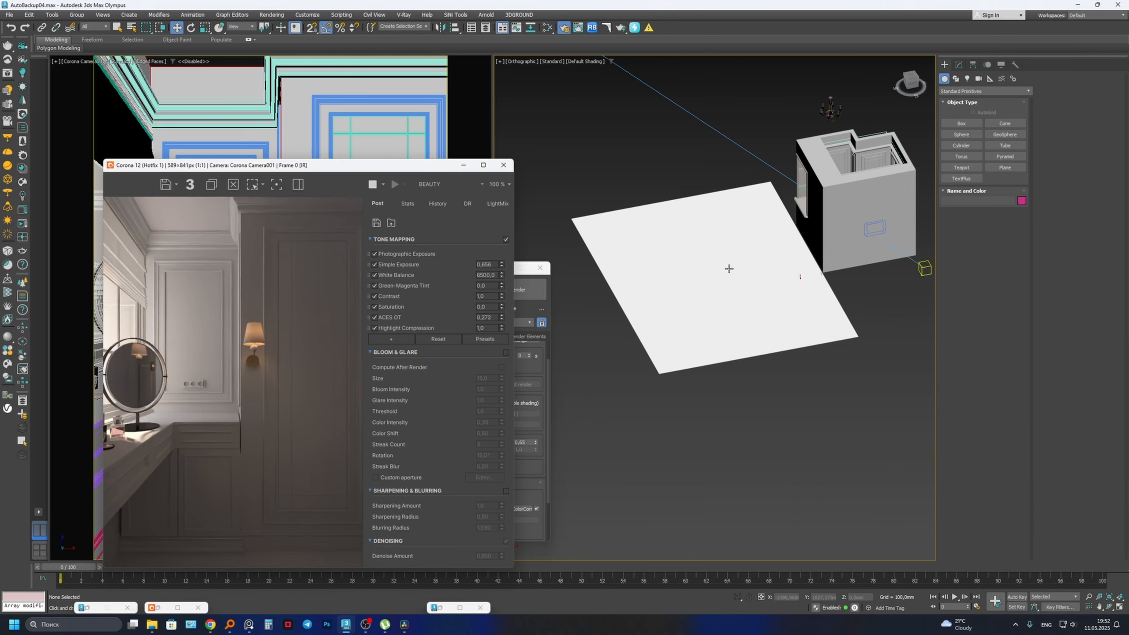
- Select the tall door panel inside the room and create another CoronaLegacyMtl for it
click(715, 258)
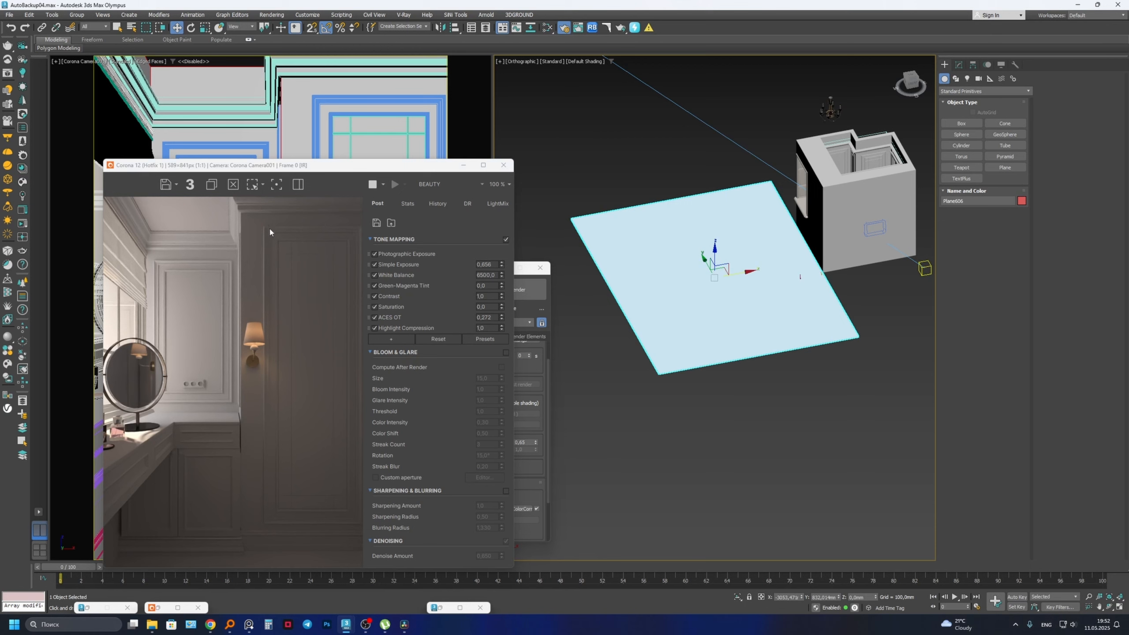
middle_drag(778, 269, 645, 258)
alt+middle_drag(644, 258, 716, 233)
scroll(692, 259, up, 3)
scroll(717, 235, up, 5)
click(717, 234)
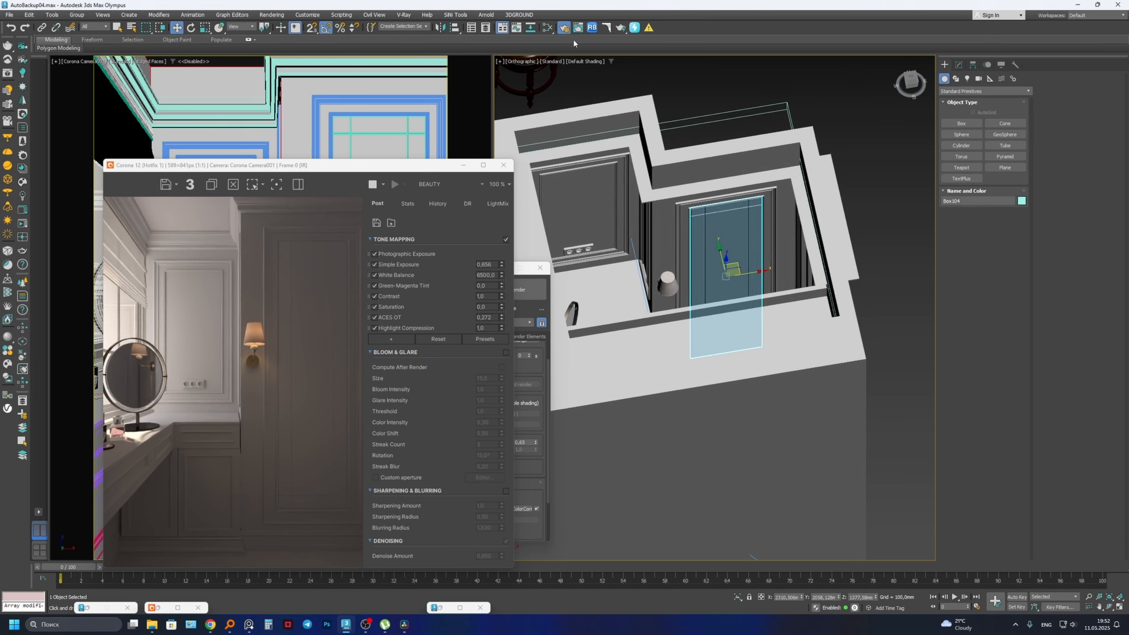
click(547, 28)
scroll(781, 506, down, 3)
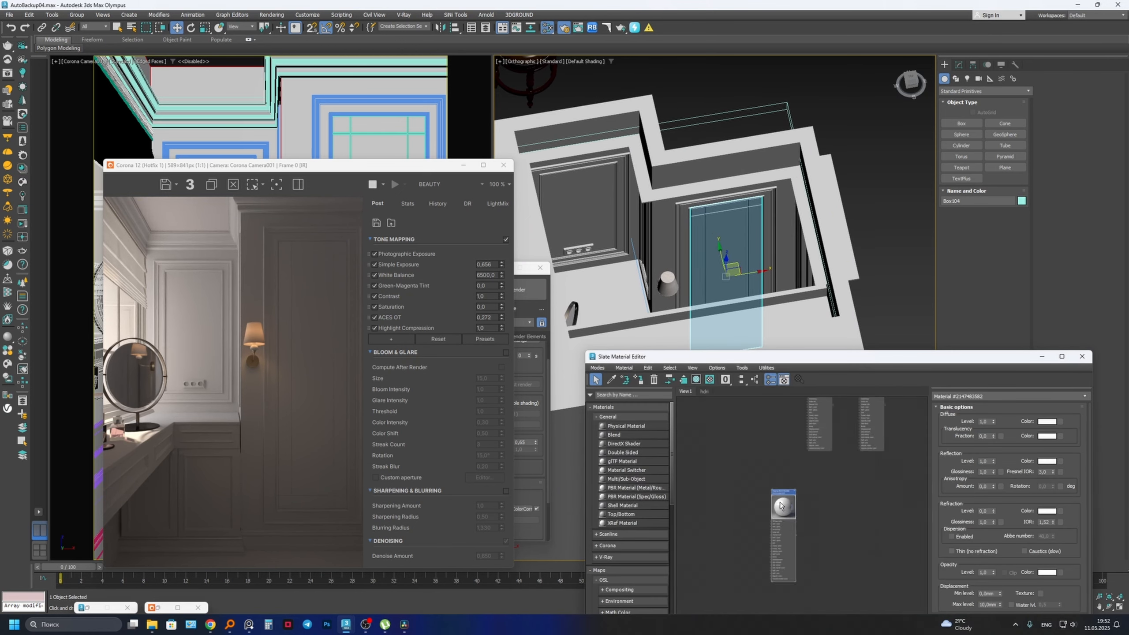
scroll(781, 506, up, 2)
right_click(711, 426)
mouse_move(727, 431)
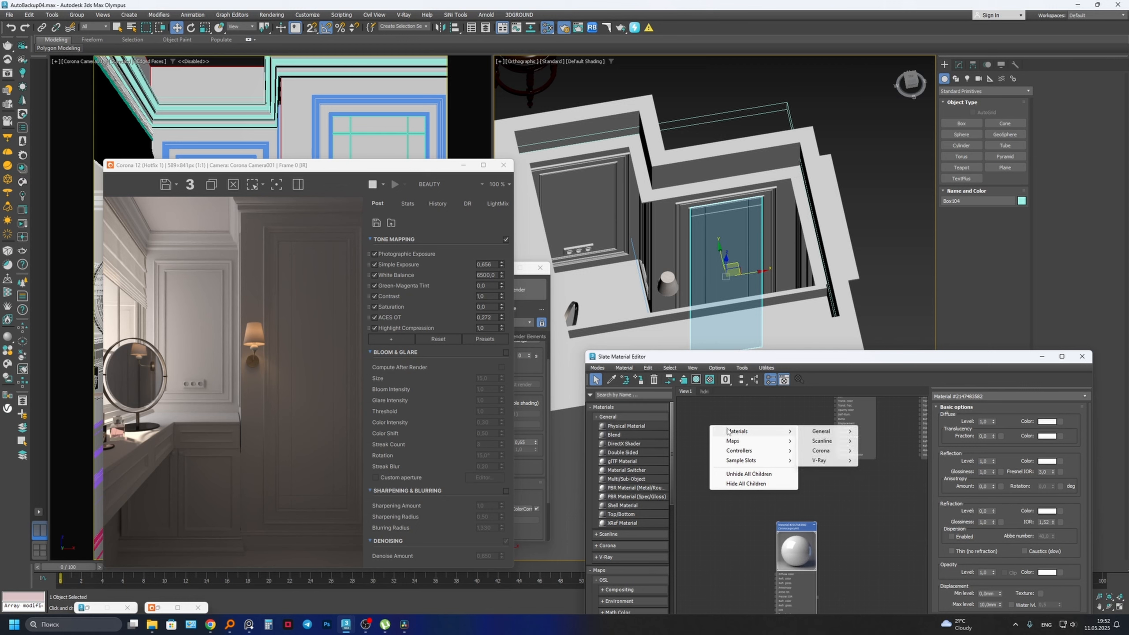
mouse_move(829, 453)
click(880, 478)
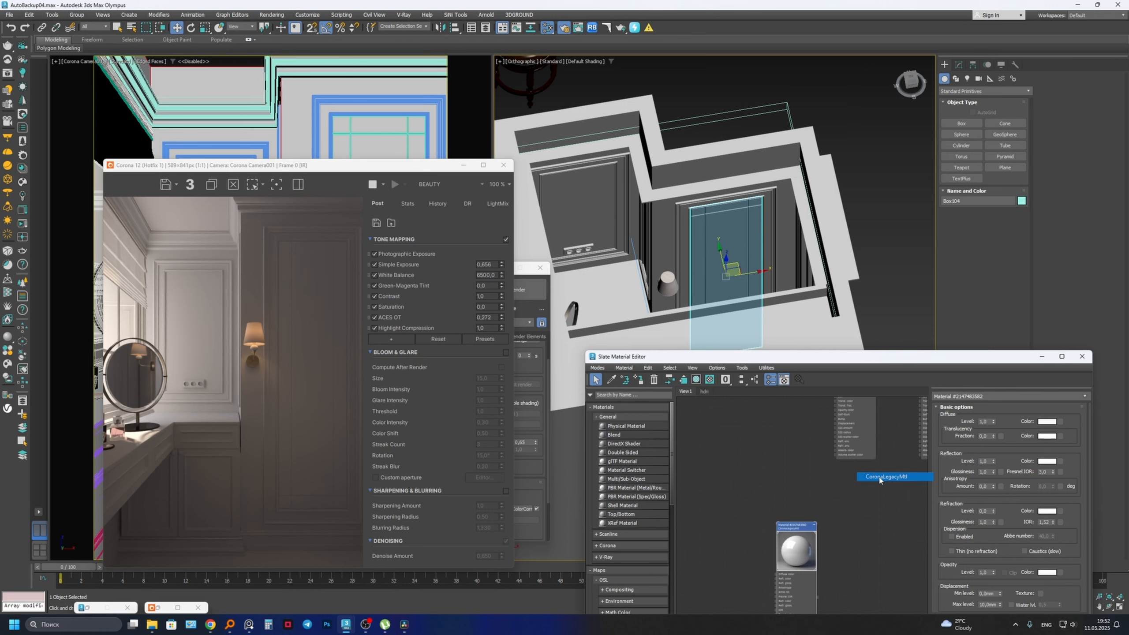
drag(706, 428, 785, 438)
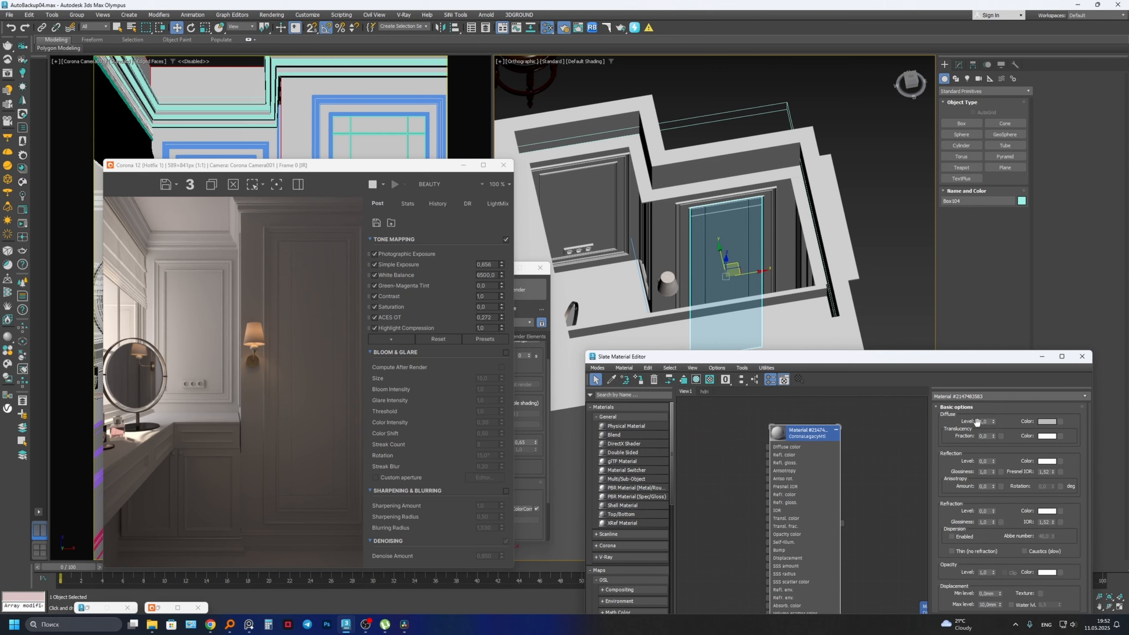
- Make the door panel's material a mirror with diffuse level 0,0, reflection level 1,0 and Fresnel IOR 999
drag(994, 422, 996, 386)
click(1038, 461)
click(874, 371)
click(788, 443)
- Assign the mirror material to the tall door panel and check its reflection in the interactive render
middle_drag(730, 247, 677, 218)
scroll(677, 218, up, 5)
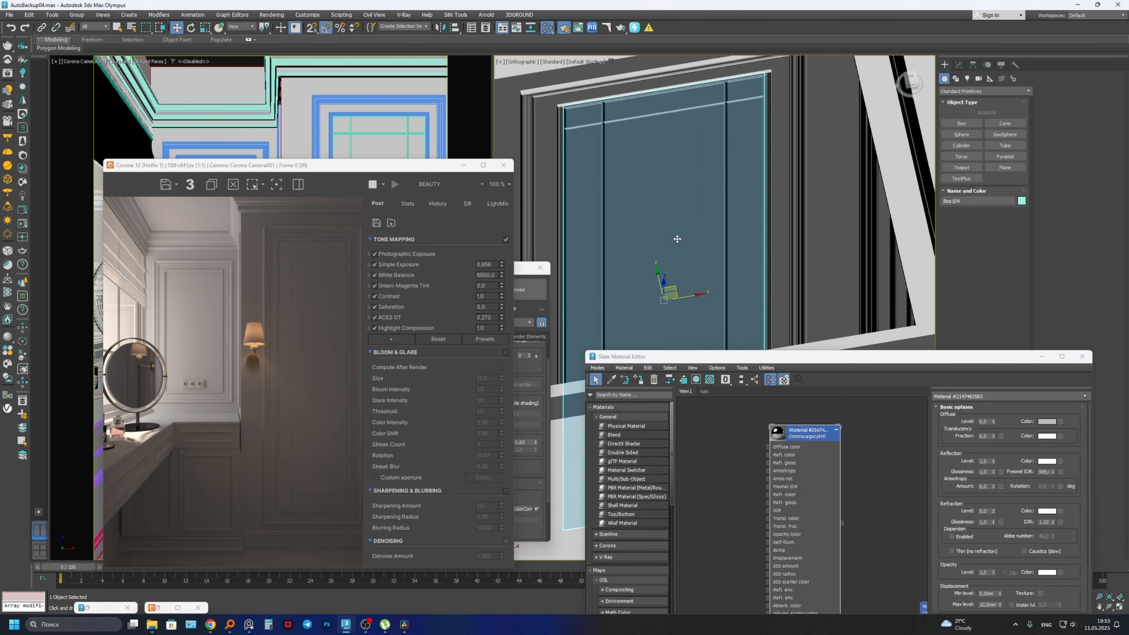
click(640, 381)
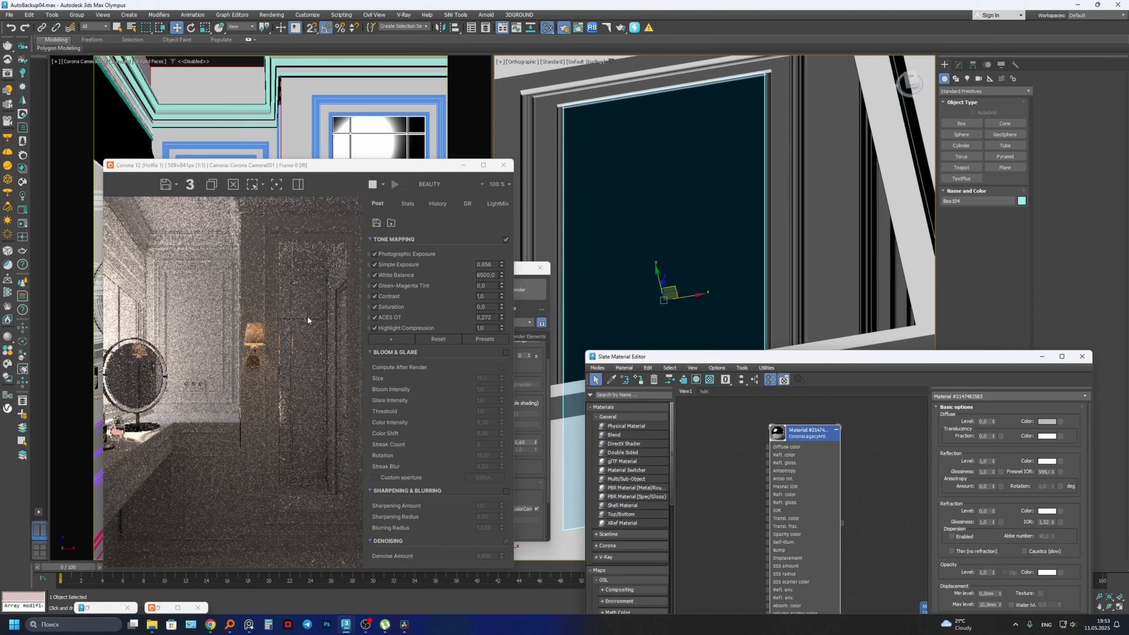
scroll(326, 243, up, 1)
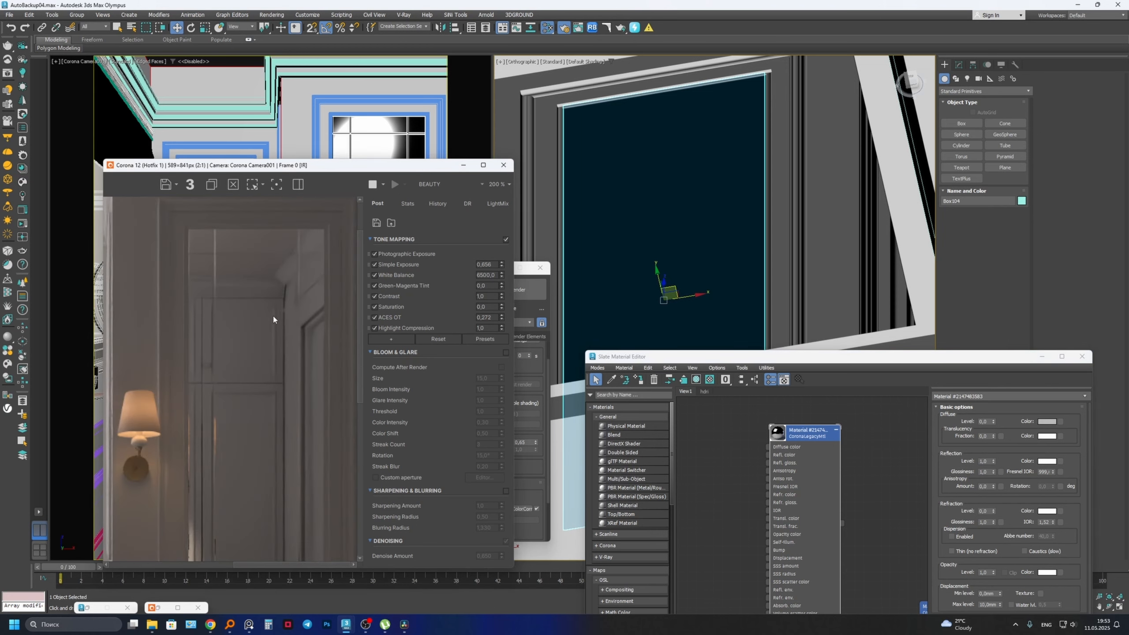
click(640, 380)
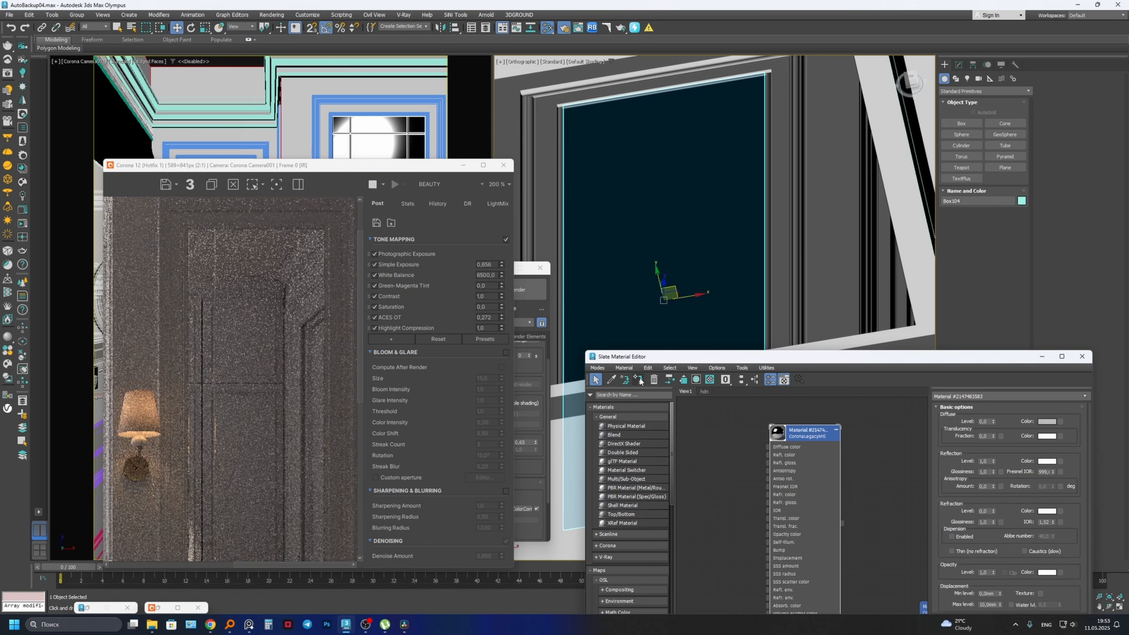
scroll(235, 337, down, 2)
scroll(272, 415, up, 3)
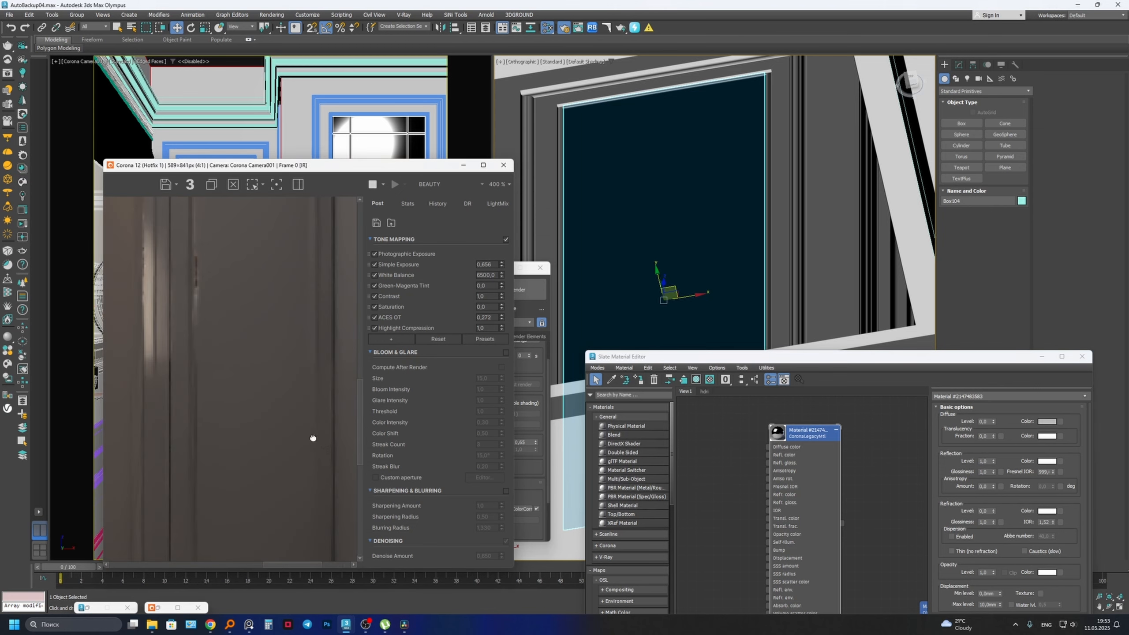
middle_drag(313, 439, 240, 295)
scroll(248, 327, down, 3)
scroll(252, 332, up, 2)
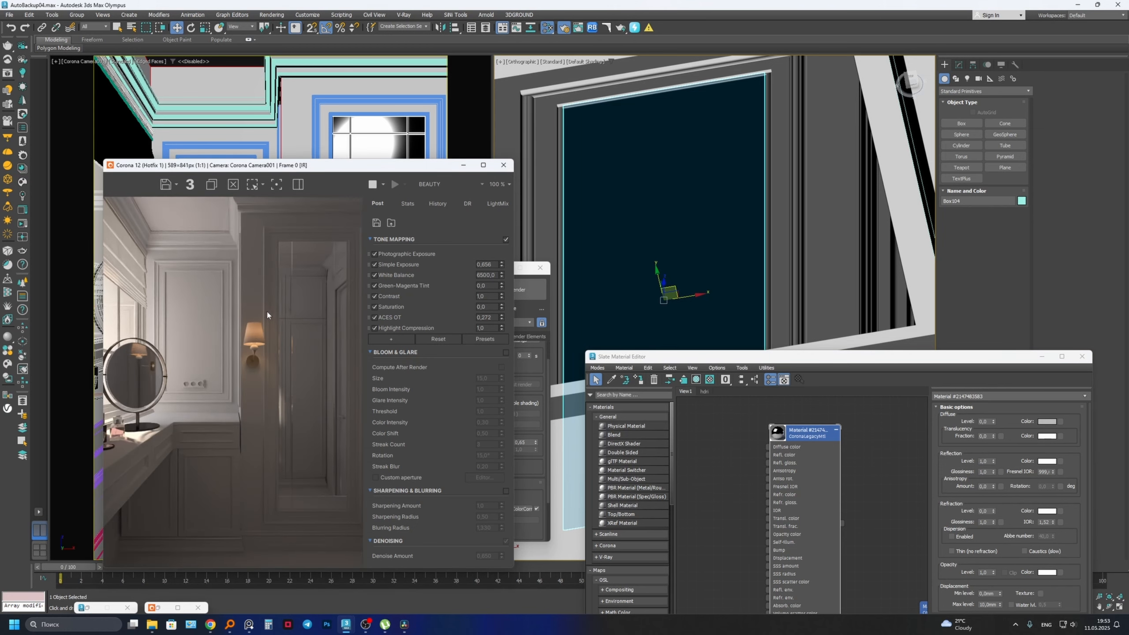
- Select the herringbone floor shape and create a new CoronaLegacyMtl for it
scroll(755, 179, down, 5)
alt+middle_drag(771, 217, 680, 232)
scroll(716, 205, up, 3)
click(1041, 357)
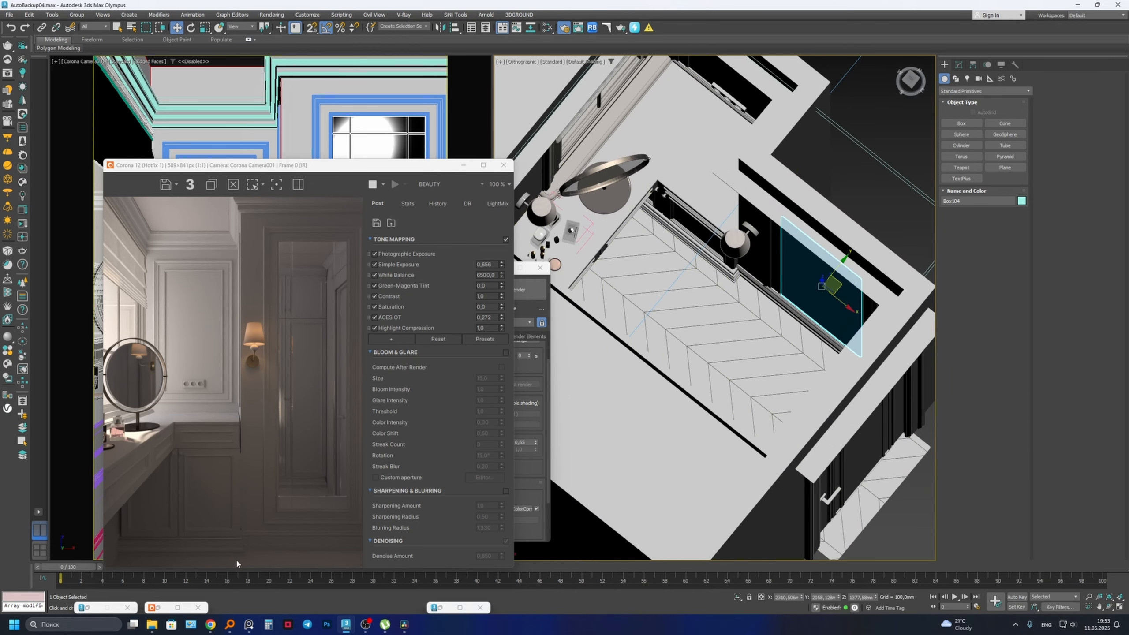
middle_drag(734, 420, 723, 399)
click(694, 323)
scroll(694, 324, down, 3)
mouse_move(694, 324)
alt+middle_down()
mouse_move(702, 295)
mouse_move(702, 308)
alt+middle_up()
scroll(701, 294, down, 5)
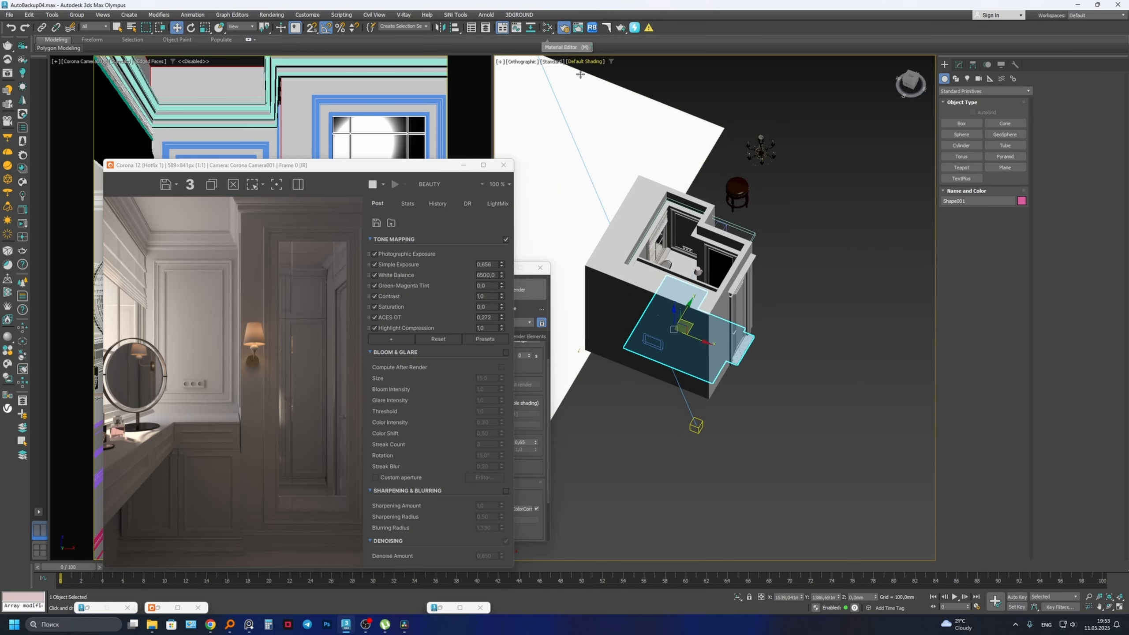
click(547, 27)
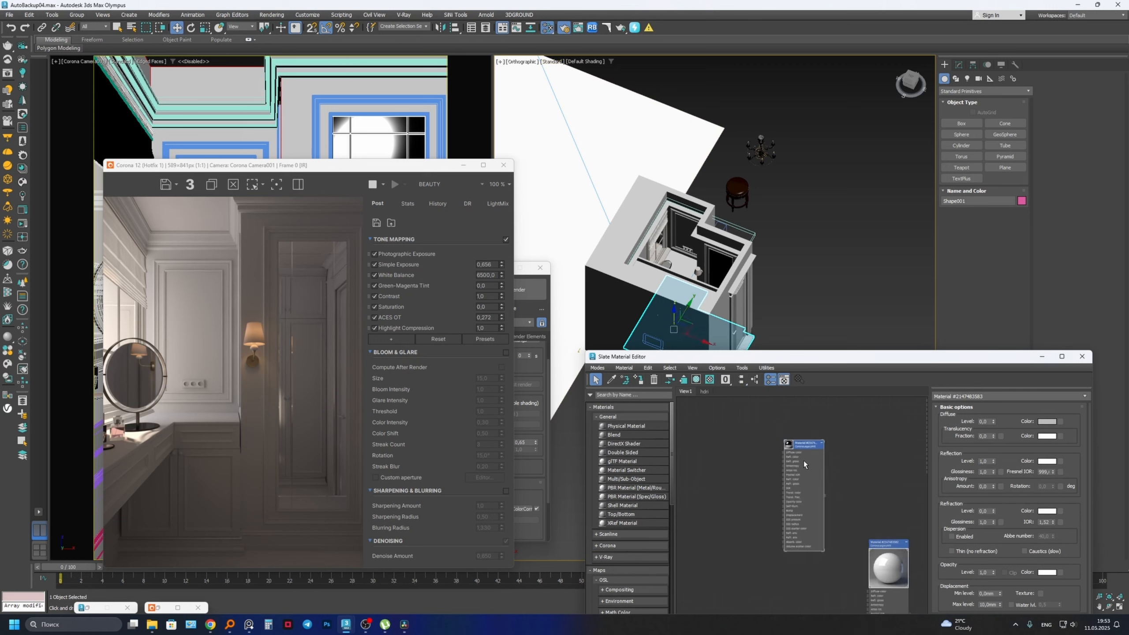
middle_drag(803, 463, 797, 382)
right_click(703, 451)
mouse_move(747, 461)
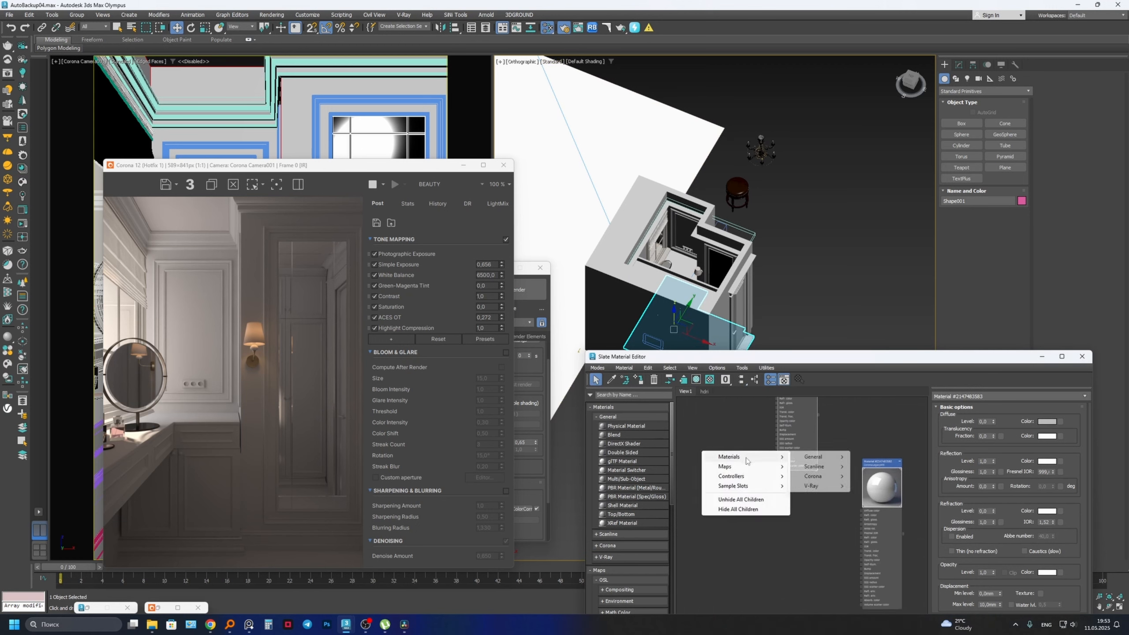
mouse_move(813, 476)
click(878, 507)
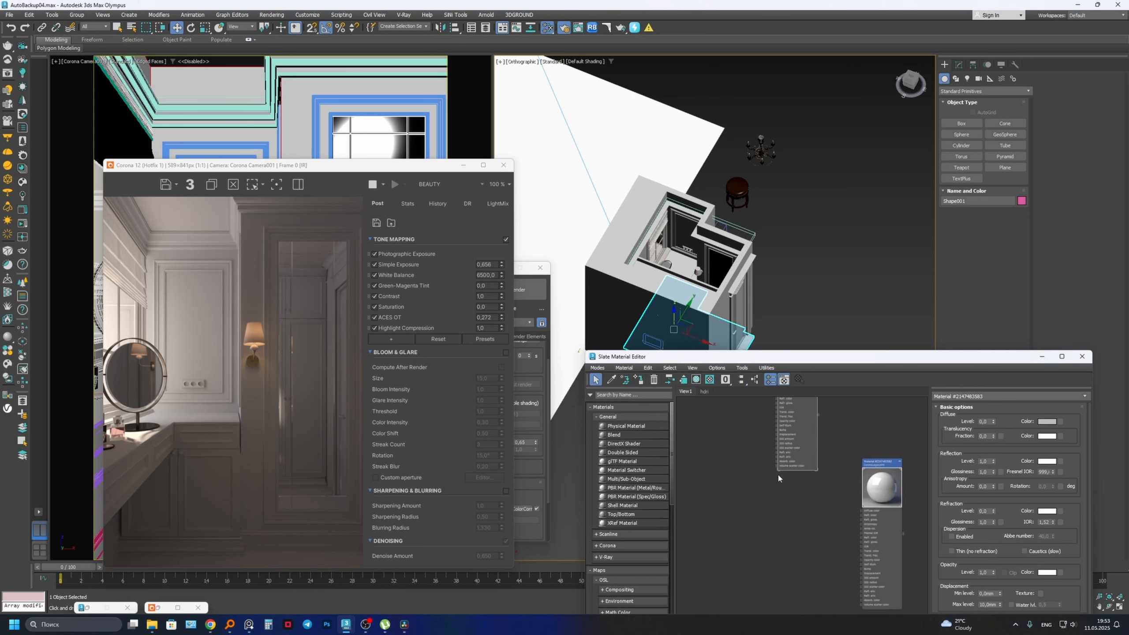
middle_drag(749, 475, 837, 459)
scroll(725, 463, up, 2)
- Add a MultiTexture map beside the floor material in the node view
right_click(711, 456)
mouse_move(731, 473)
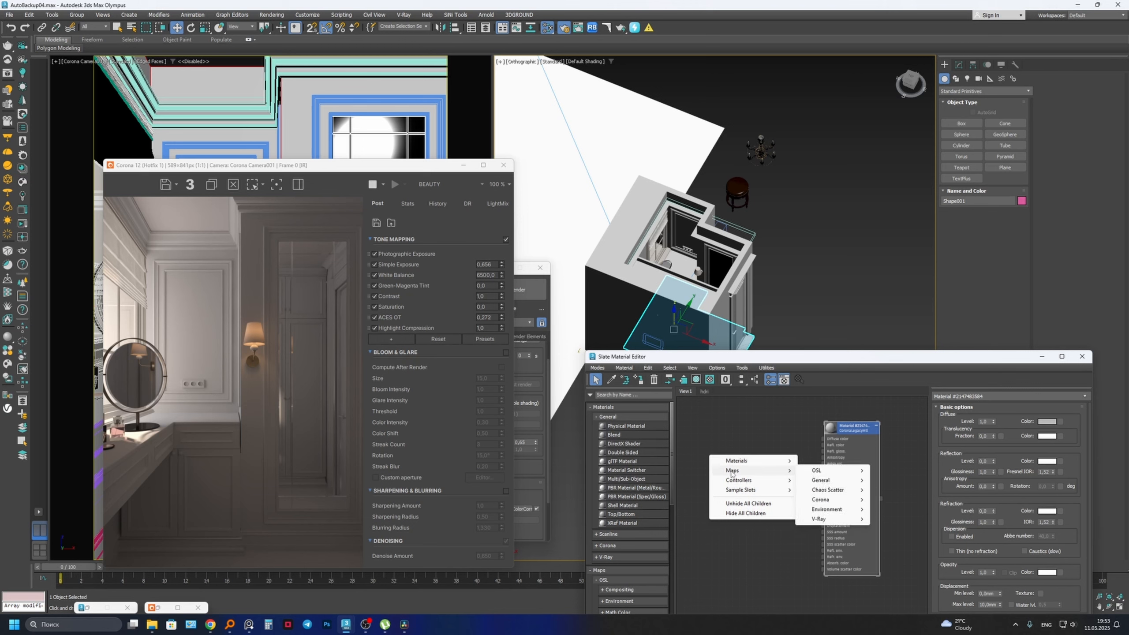
mouse_move(817, 480)
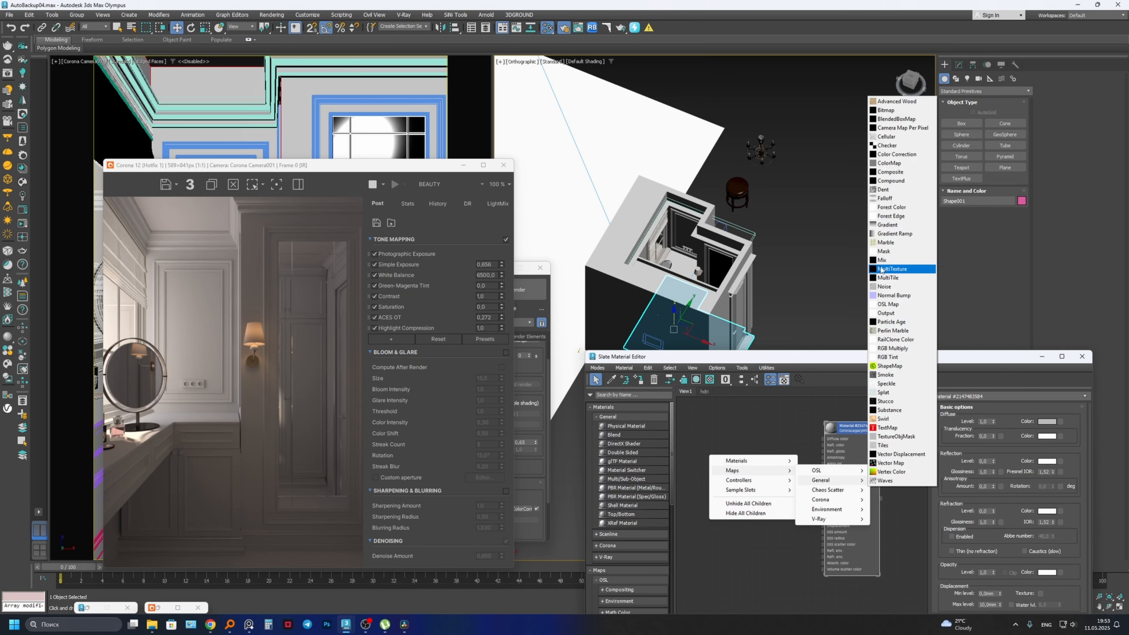
click(881, 269)
middle_drag(688, 453, 744, 454)
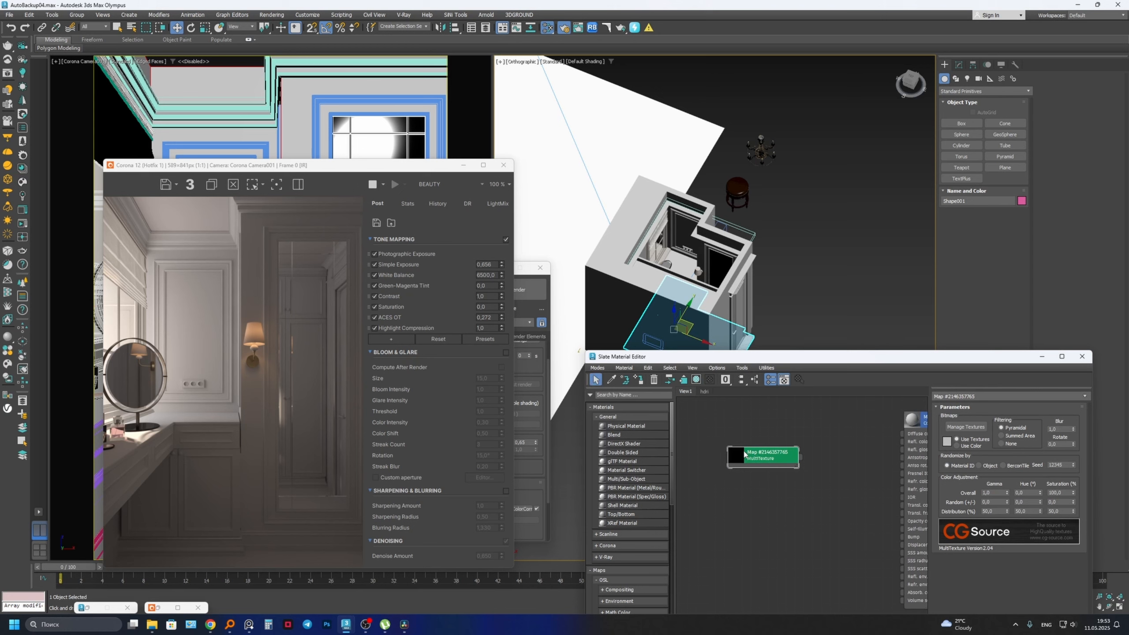
- Load the bitmaps Maple(3)_Diffuse_01 to Maple(3)_Diffuse_12 from the floor_texture folder into the MultiTexture map
click(960, 427)
drag(89, 63, 503, 140)
click(492, 154)
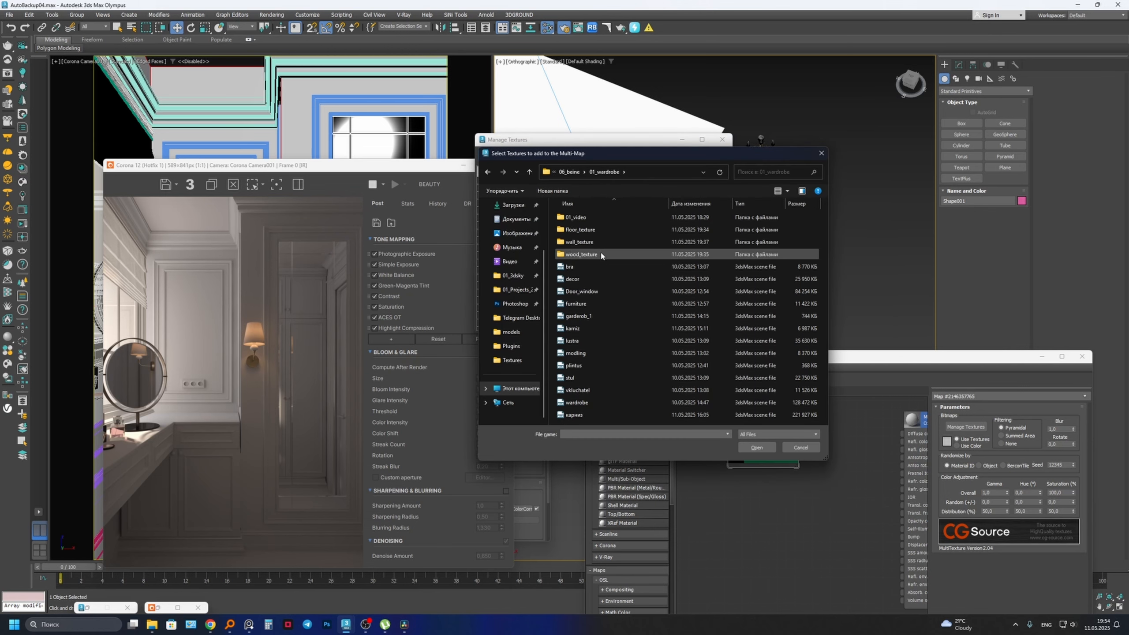
double_click(581, 230)
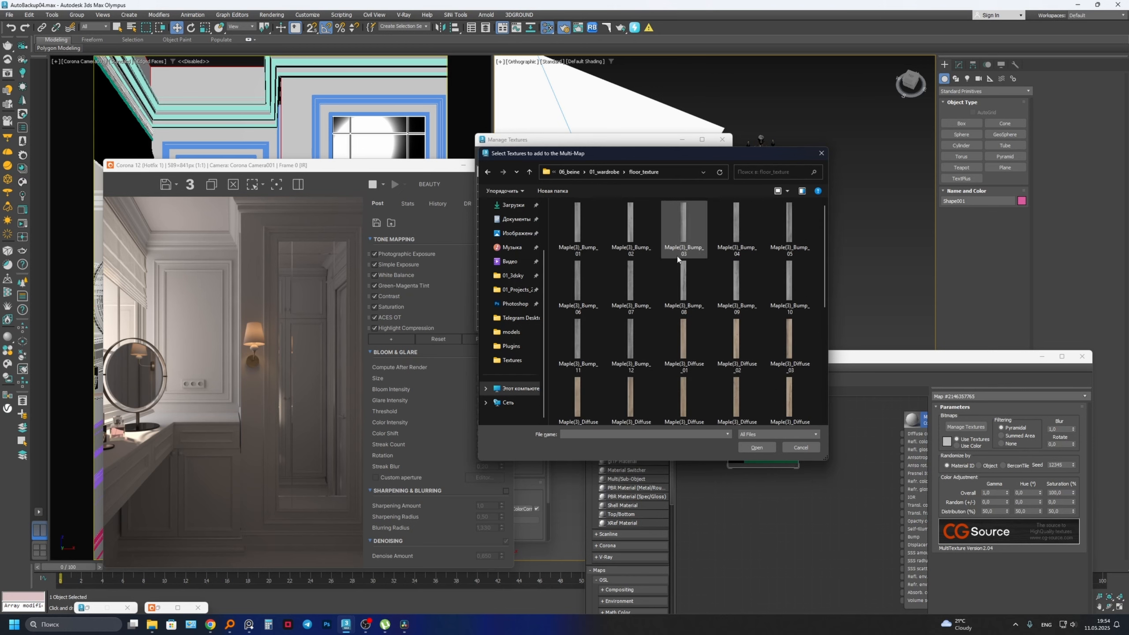
scroll(688, 275, down, 1)
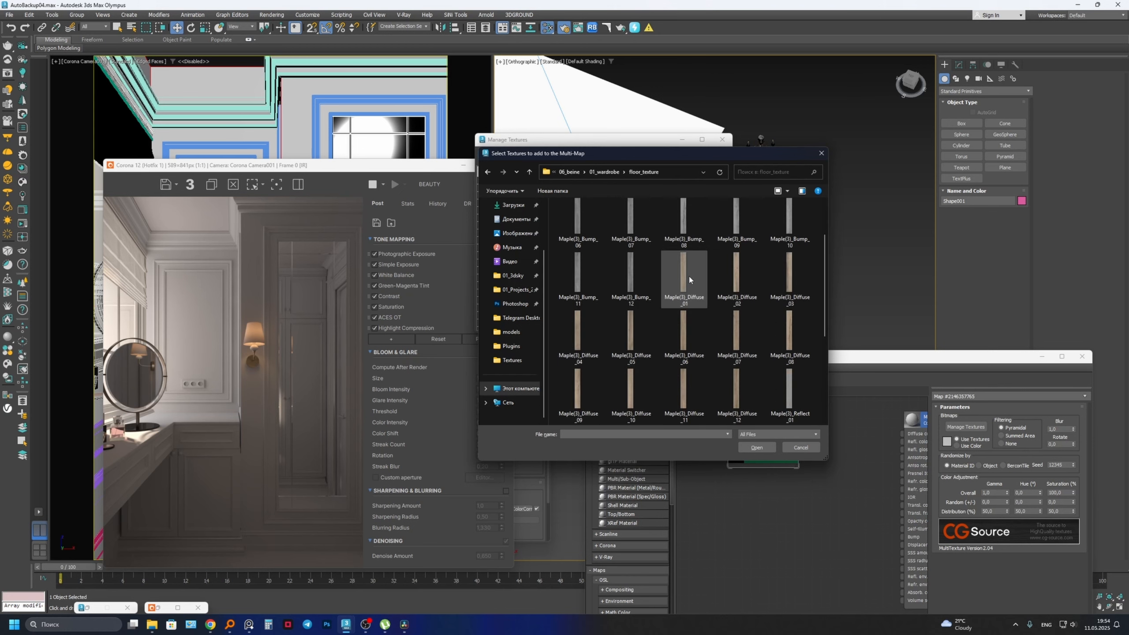
click(694, 303)
scroll(688, 279, down, 1)
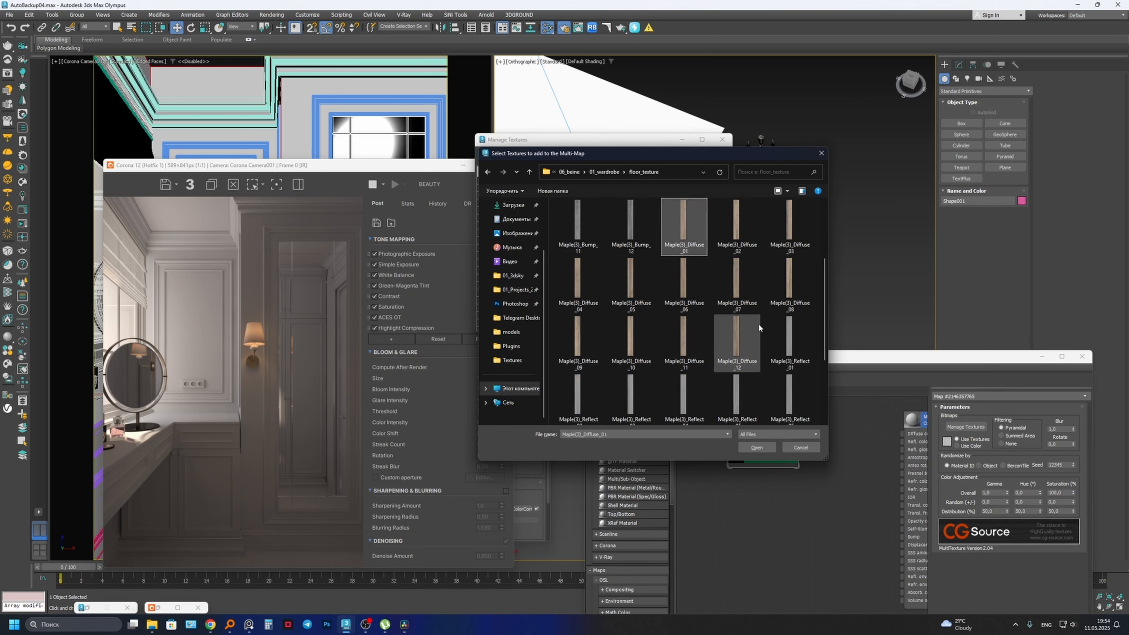
shift+click(743, 340)
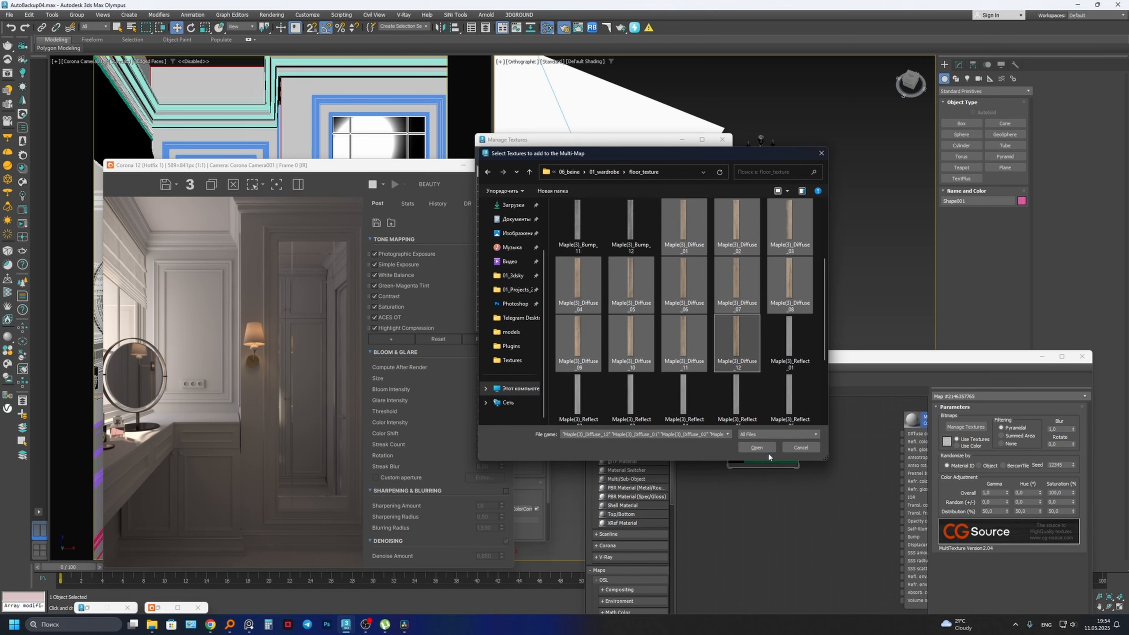
click(755, 447)
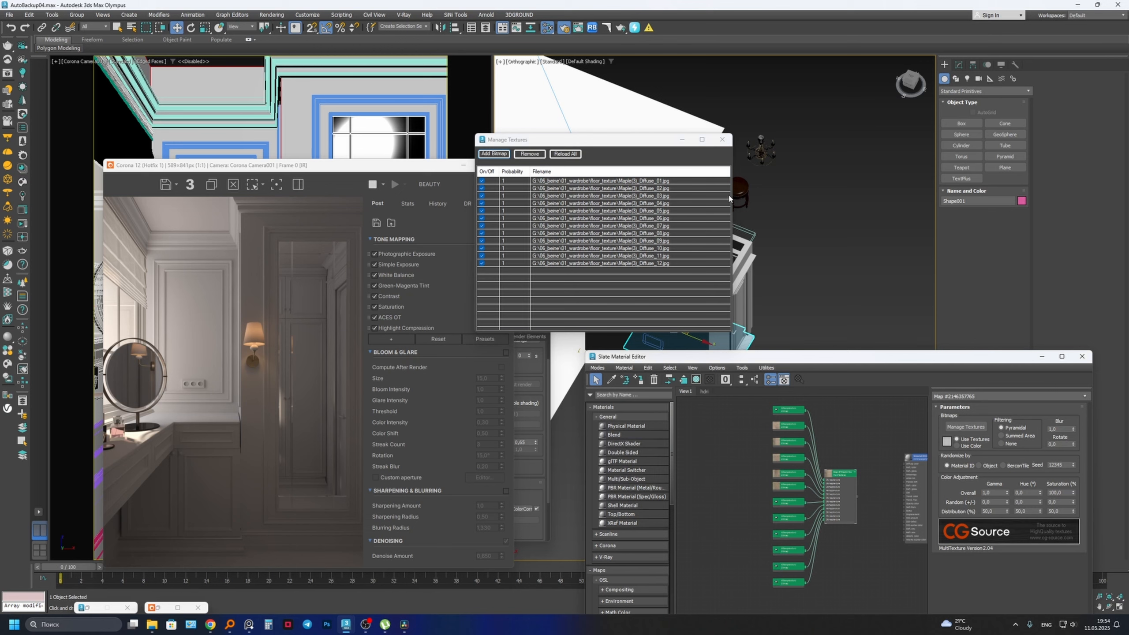
click(722, 140)
- Connect the diffuse MultiTexture to the floor material's diffuse color and move the material node away from the map nodes
scroll(892, 483, up, 2)
middle_drag(877, 488, 741, 501)
scroll(756, 472, up, 5)
scroll(750, 469, down, 1)
scroll(739, 504, up, 1)
drag(734, 505, 856, 475)
scroll(822, 467, down, 2)
middle_drag(823, 466, 835, 409)
scroll(831, 414, down, 2)
middle_drag(803, 461, 780, 445)
scroll(793, 482, down, 1)
drag(853, 428, 869, 460)
scroll(804, 441, up, 2)
middle_drag(798, 442, 810, 415)
scroll(790, 446, down, 1)
scroll(775, 465, down, 1)
scroll(773, 465, up, 1)
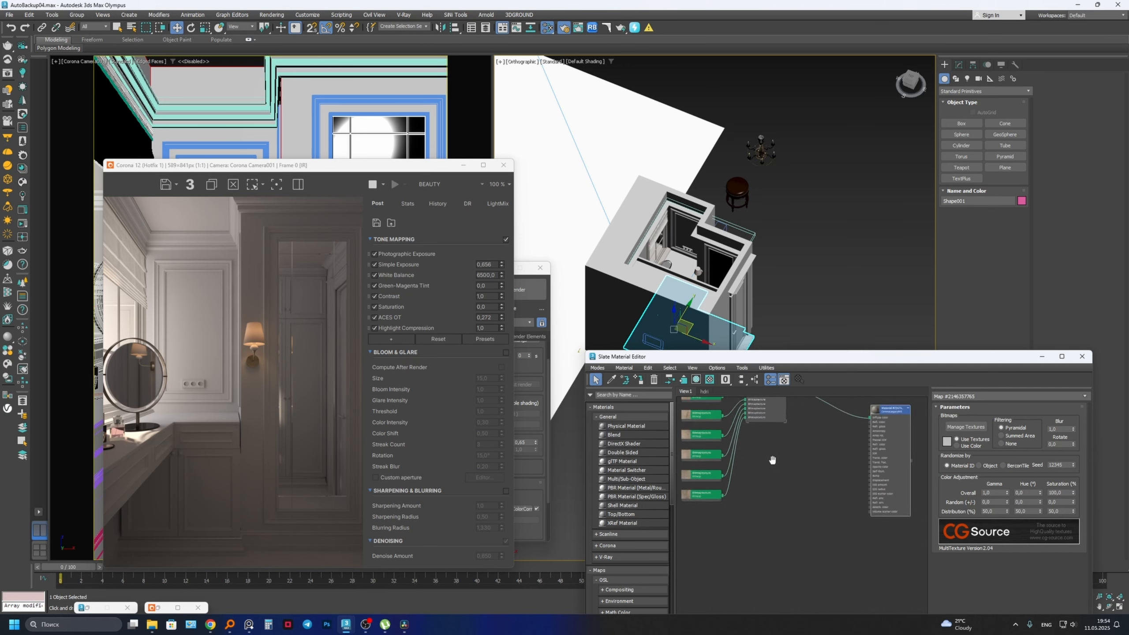
middle_drag(772, 461, 758, 456)
drag(873, 418, 910, 452)
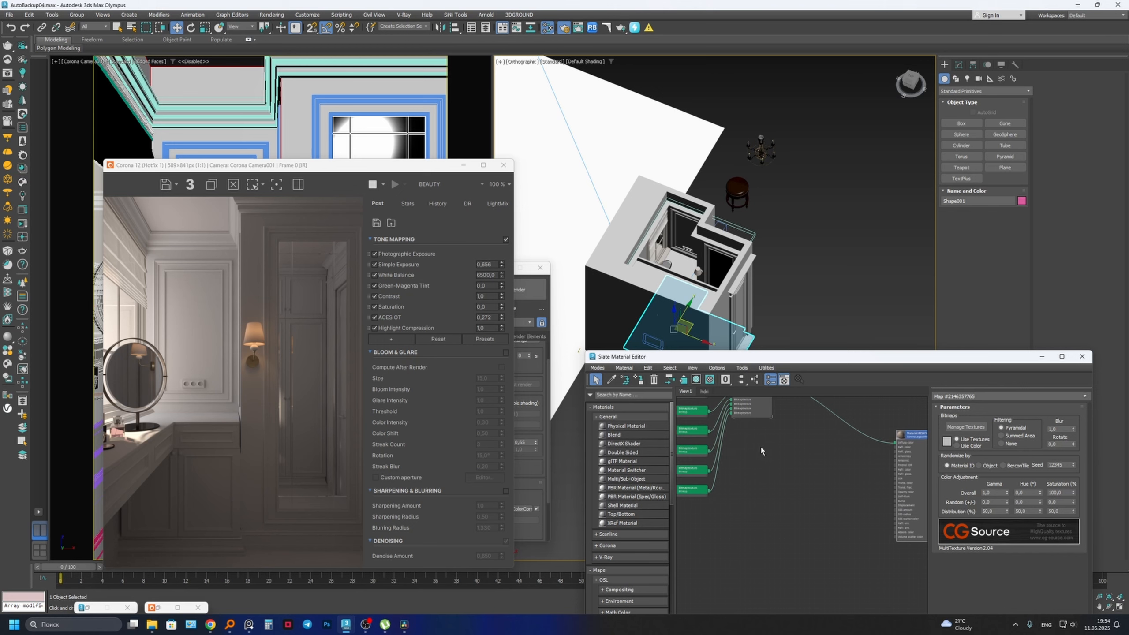
- Add a second MultiTexture map below the diffuse one for the floor material
right_click(764, 452)
mouse_move(795, 470)
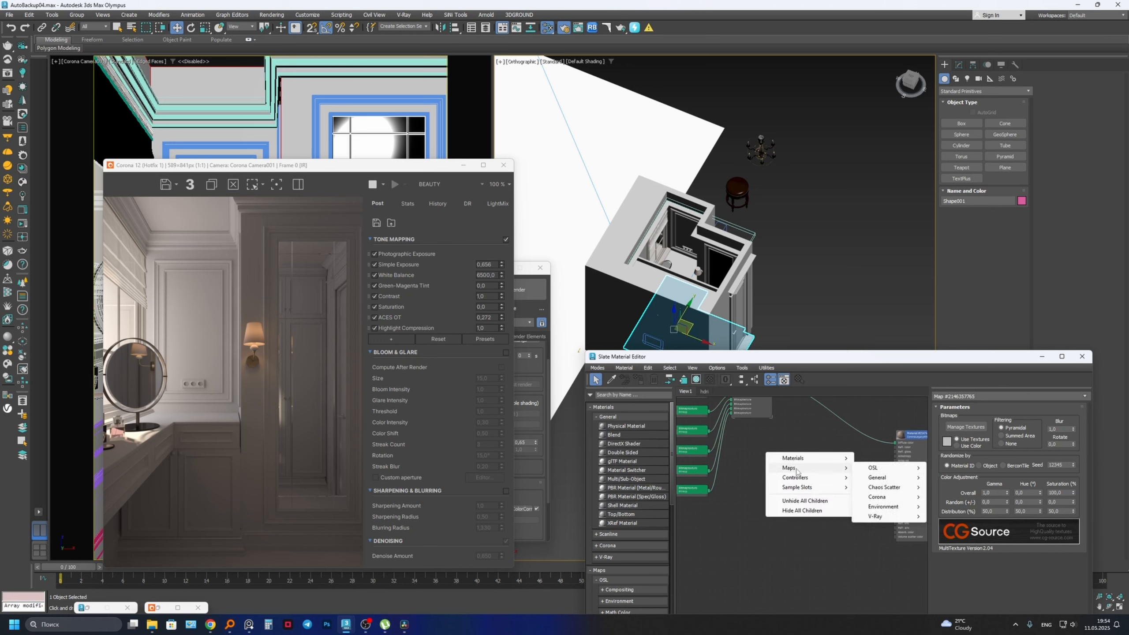
mouse_move(878, 477)
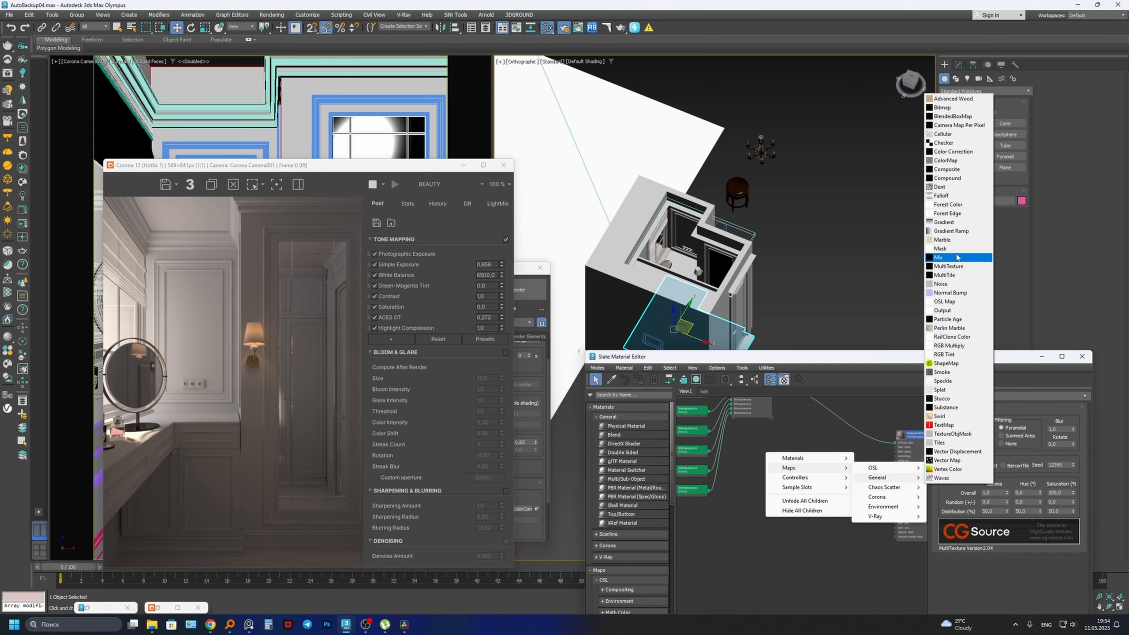
click(949, 266)
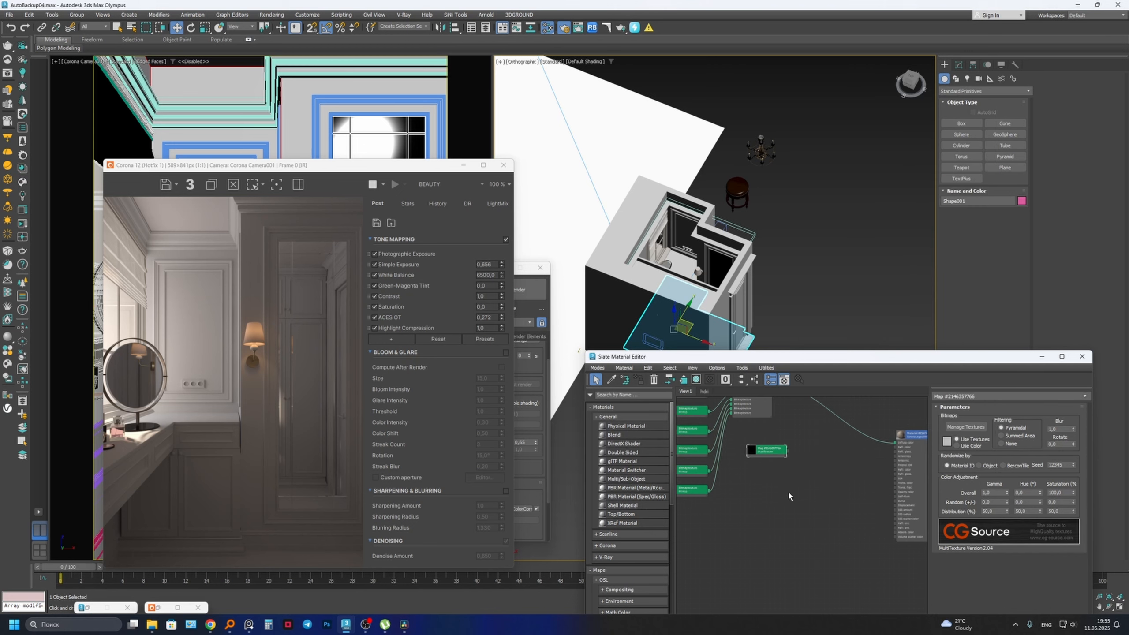
- Load the bitmaps Maple(3)_Reflect_01 to Maple(3)_Reflect_12 into the second MultiTexture map
click(965, 426)
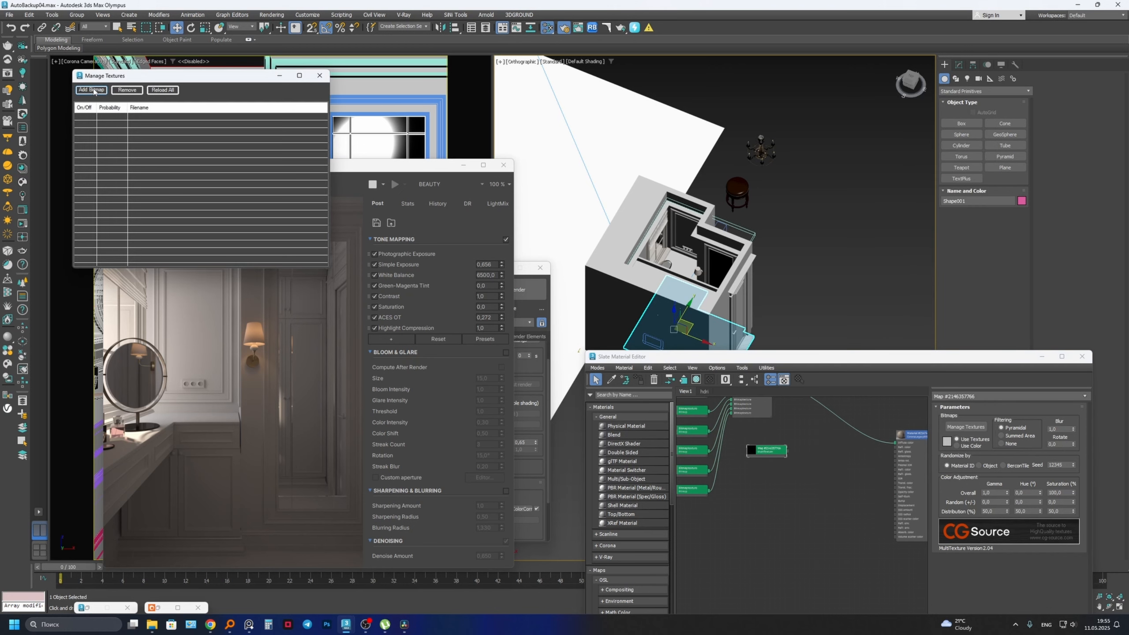
click(92, 90)
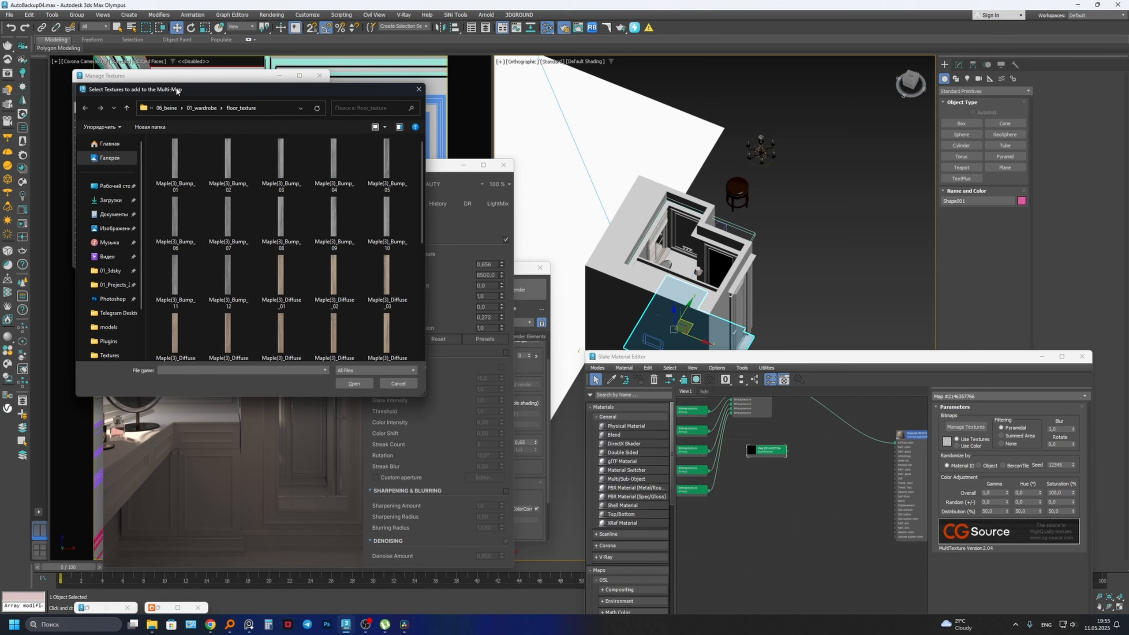
drag(180, 78, 354, 127)
scroll(400, 249, down, 5)
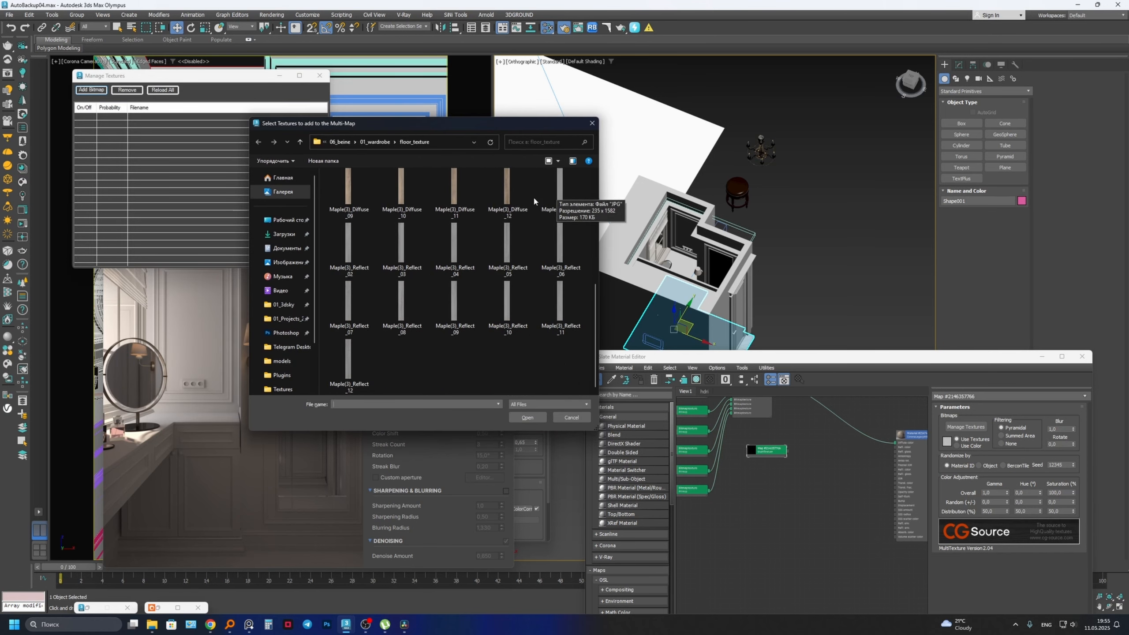
scroll(553, 233, up, 1)
scroll(555, 222, down, 1)
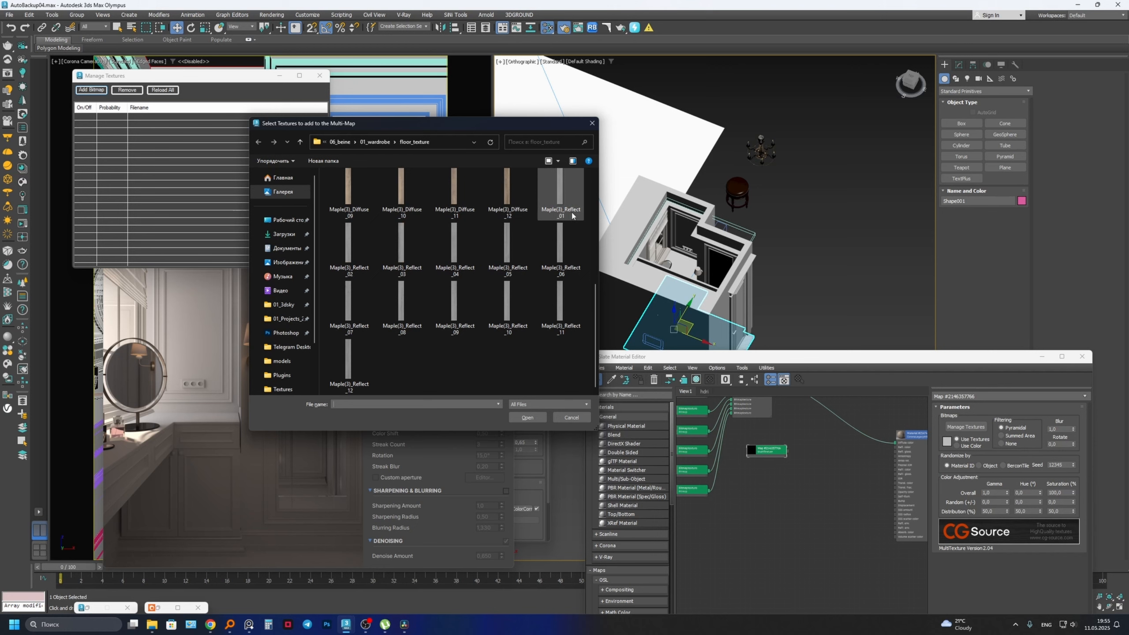
click(563, 197)
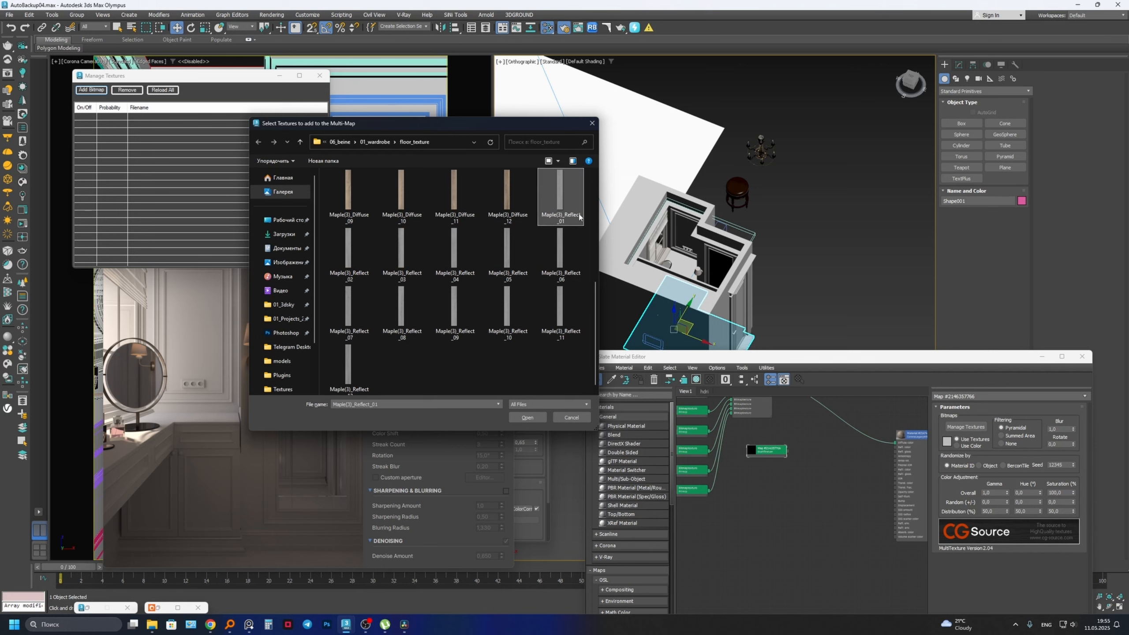
shift+click(351, 364)
click(511, 418)
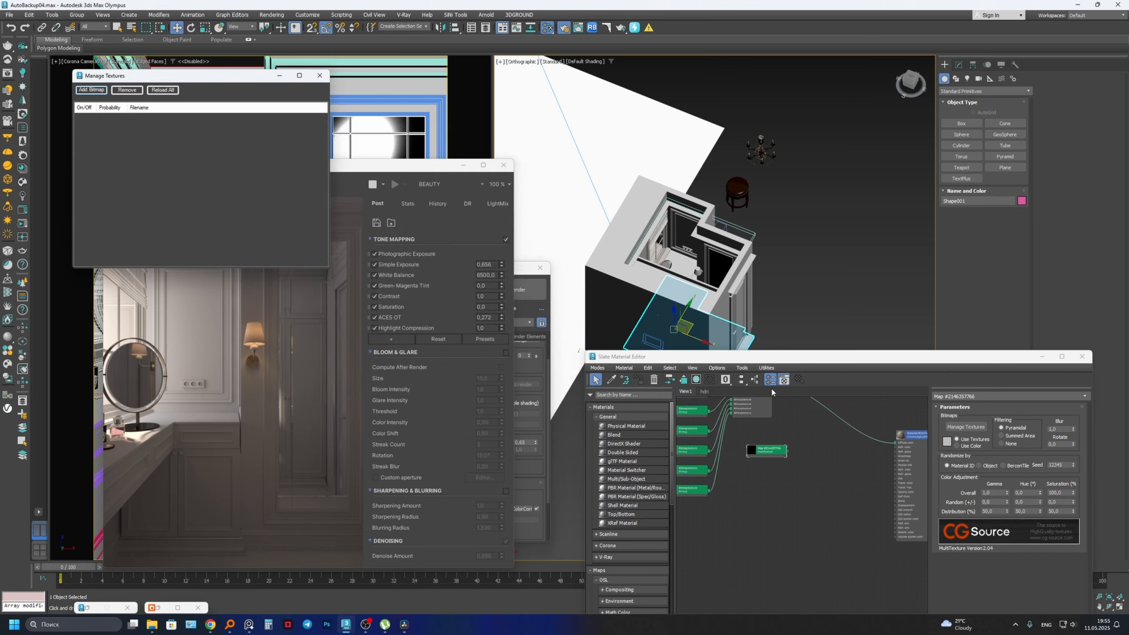
- Connect the reflect MultiTexture to the floor material's reflection glossiness and close its texture list
scroll(794, 478, up, 1)
middle_drag(794, 478, 743, 473)
scroll(743, 473, down, 1)
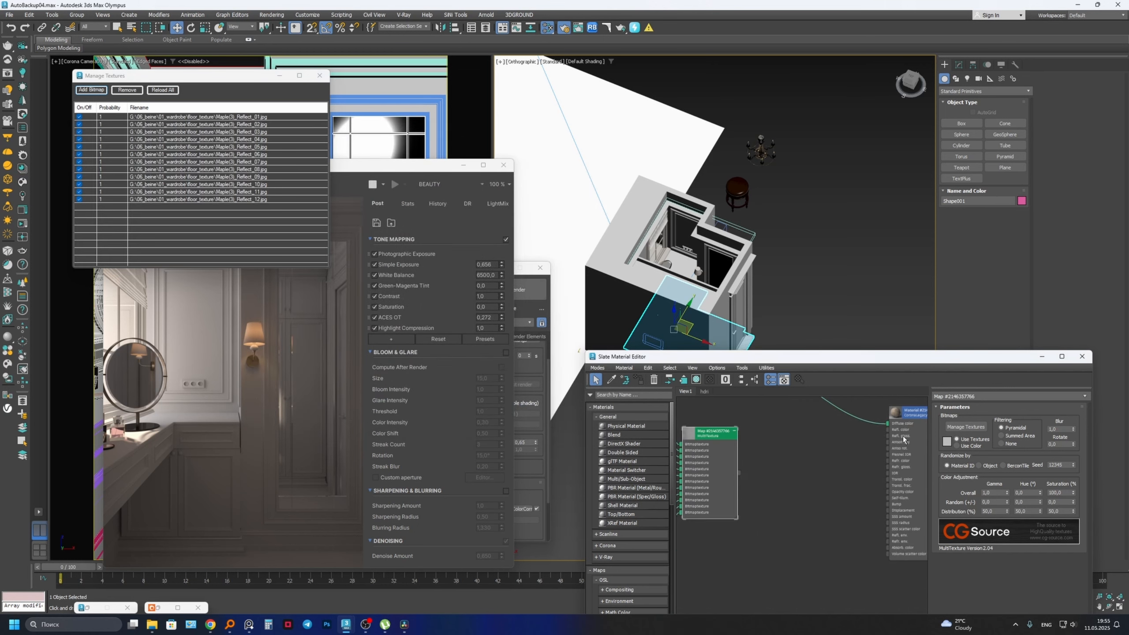
middle_drag(748, 472, 697, 477)
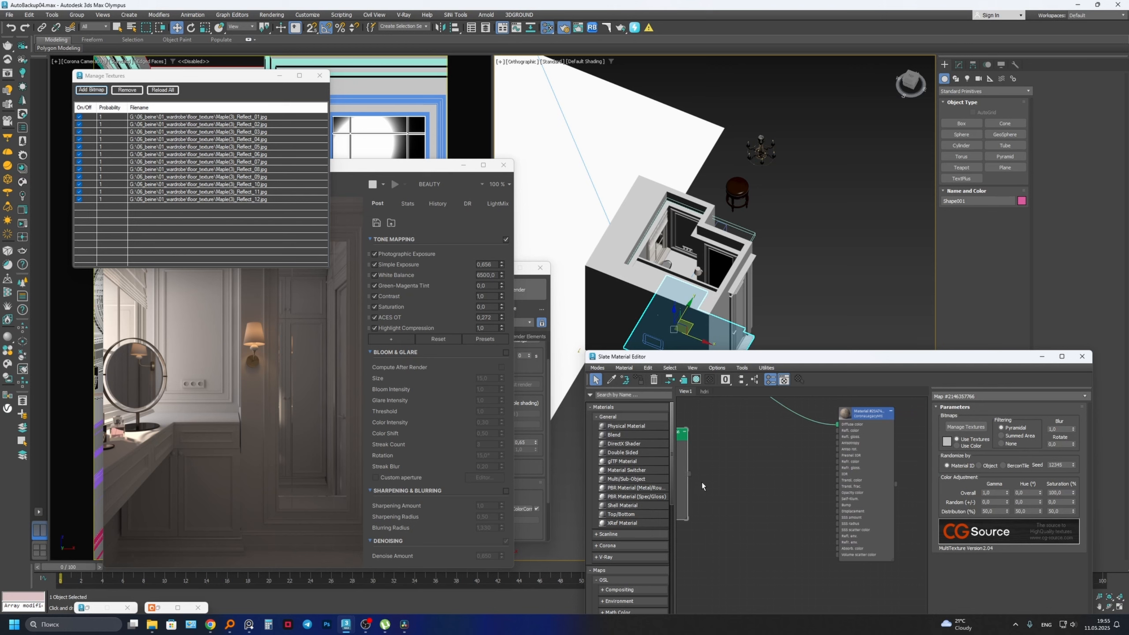
click(690, 476)
drag(724, 470, 836, 436)
click(320, 75)
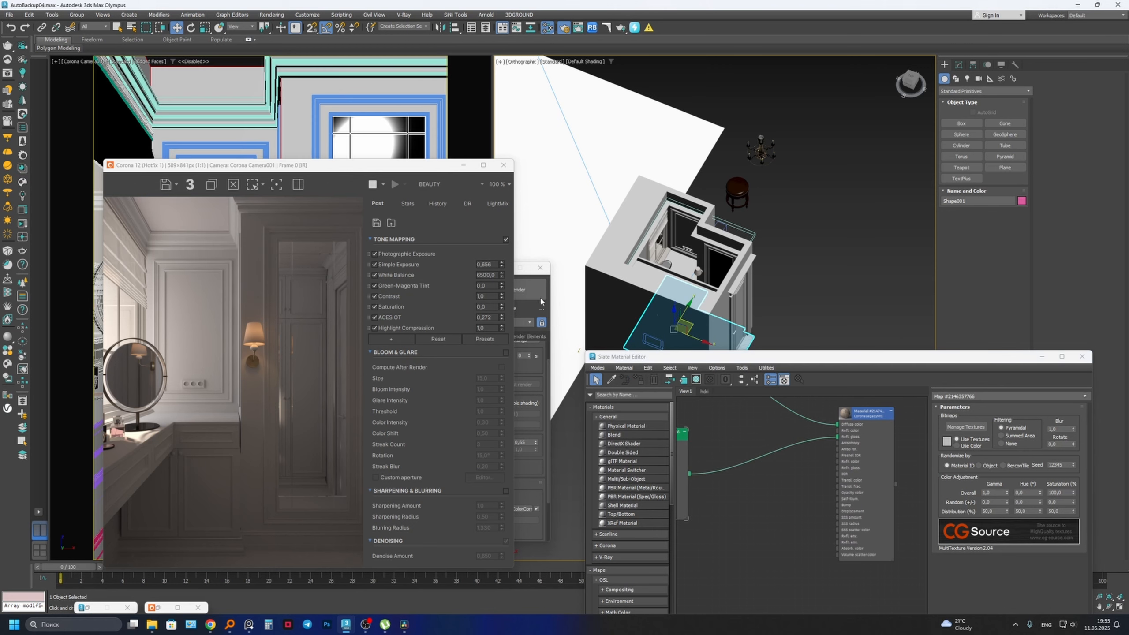
- Stop the interactive render and move the Corona frame buffer aside
middle_drag(744, 454, 751, 448)
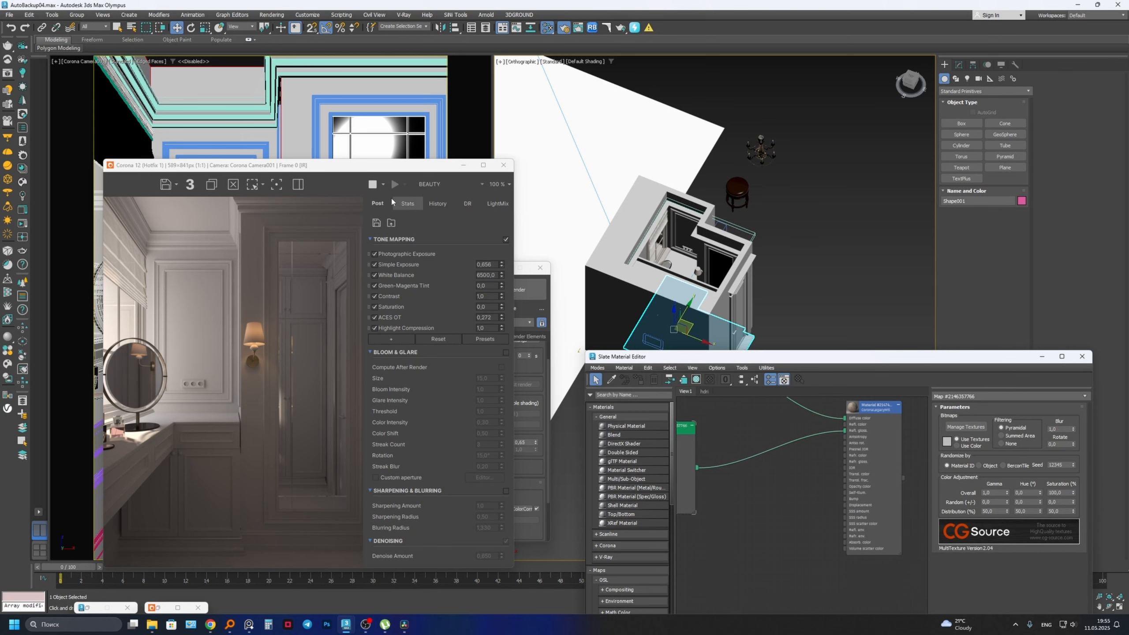
click(373, 183)
drag(386, 165, 276, 156)
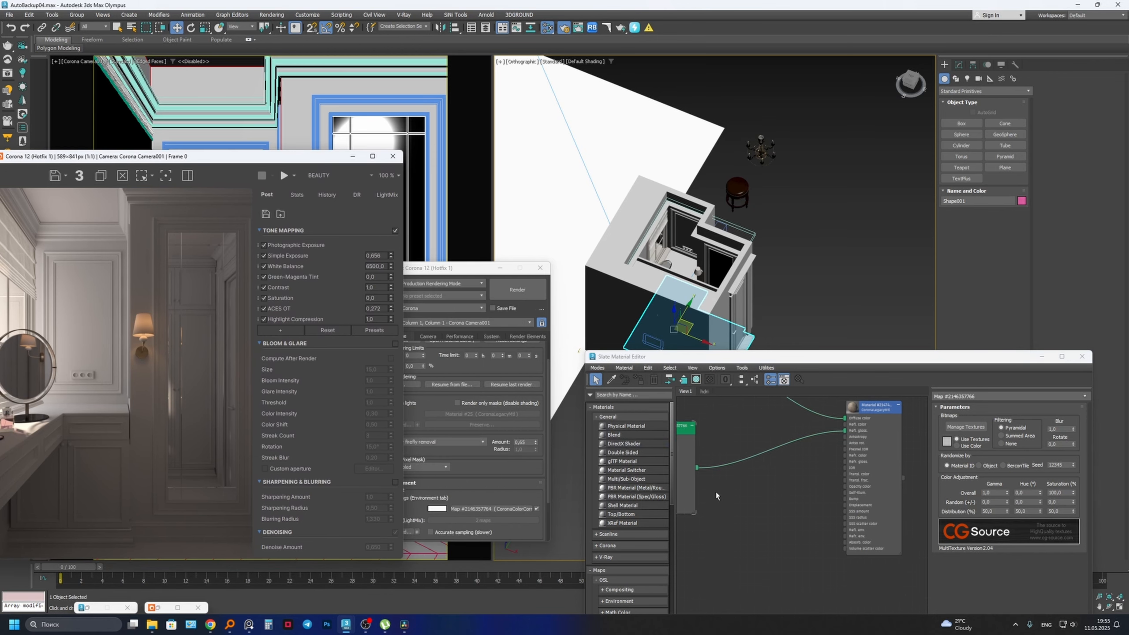
- Add a third MultiTexture map below the reflect one for the floor material
scroll(769, 499, down, 3)
right_click(763, 493)
mouse_move(786, 505)
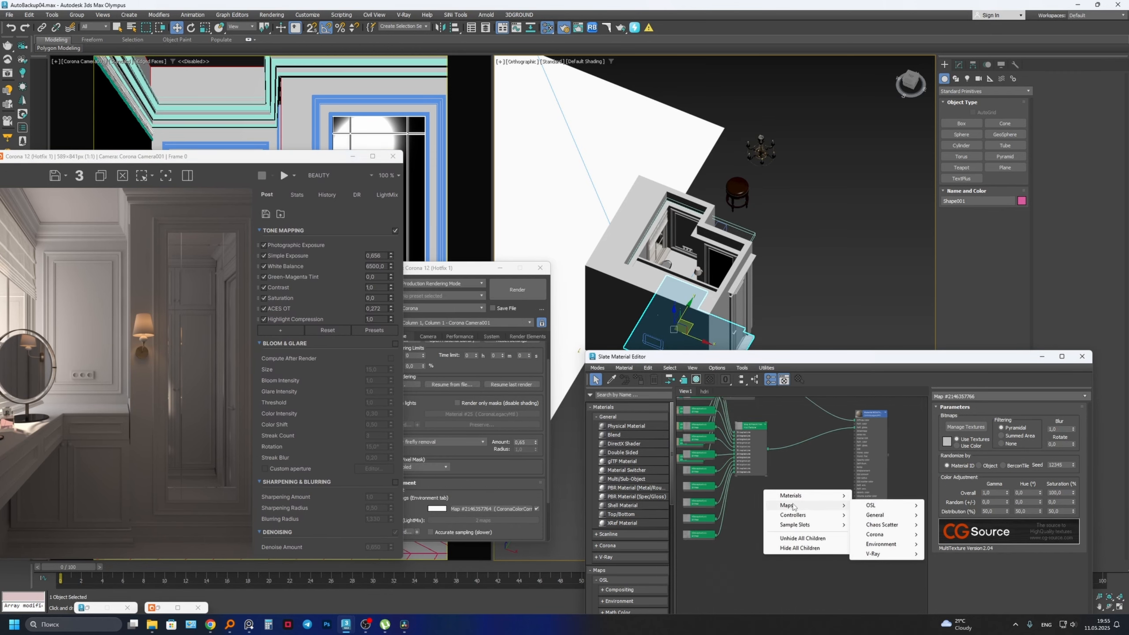
mouse_move(874, 514)
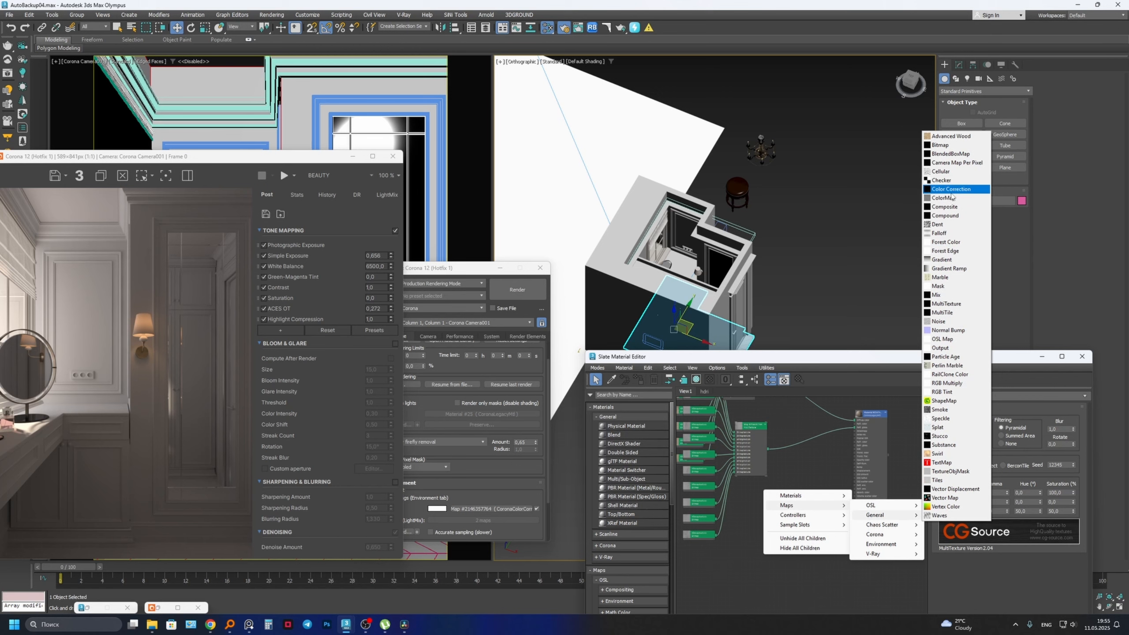
click(958, 303)
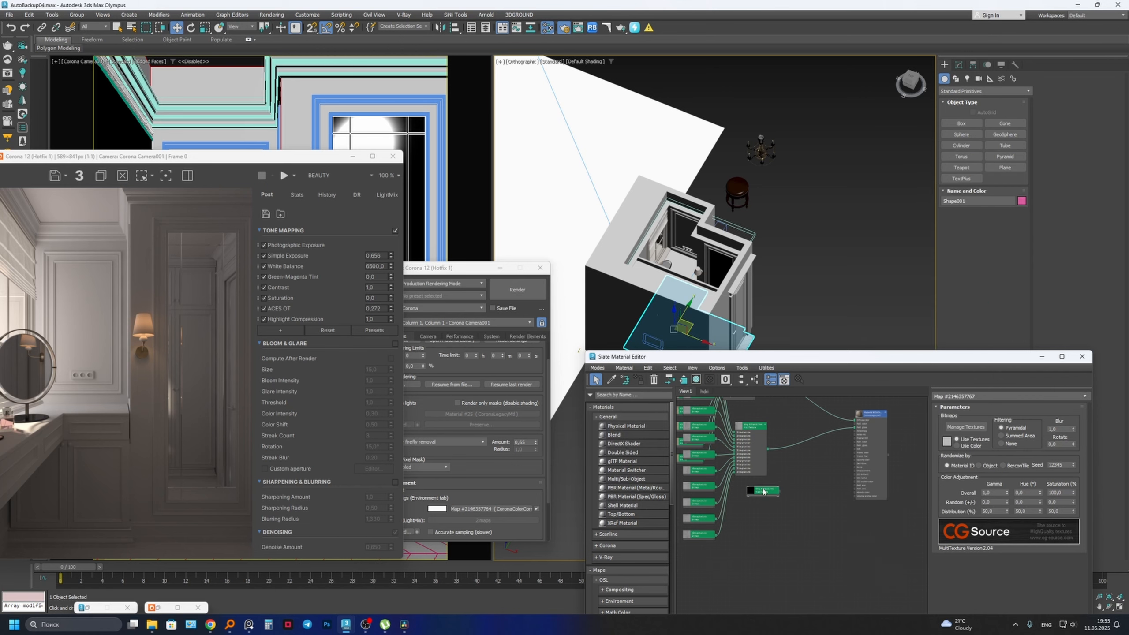
- Load the bitmaps Maple(3)_Bump_01 to Maple(3)_Bump_12 into the third MultiTexture and connect it to the floor material's bump
click(965, 427)
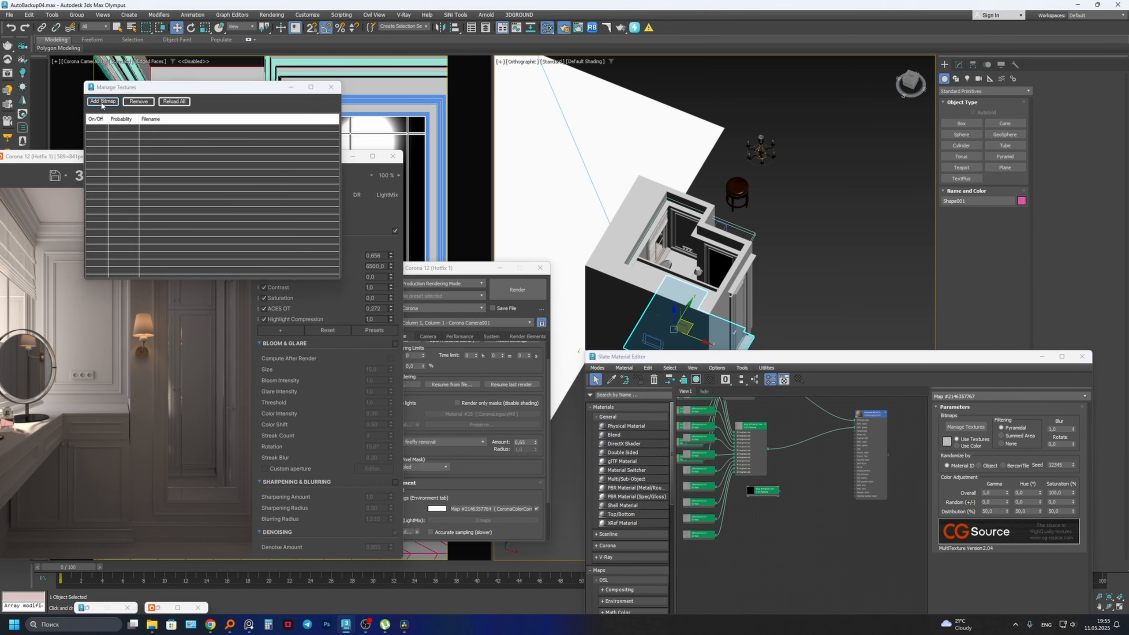
click(102, 101)
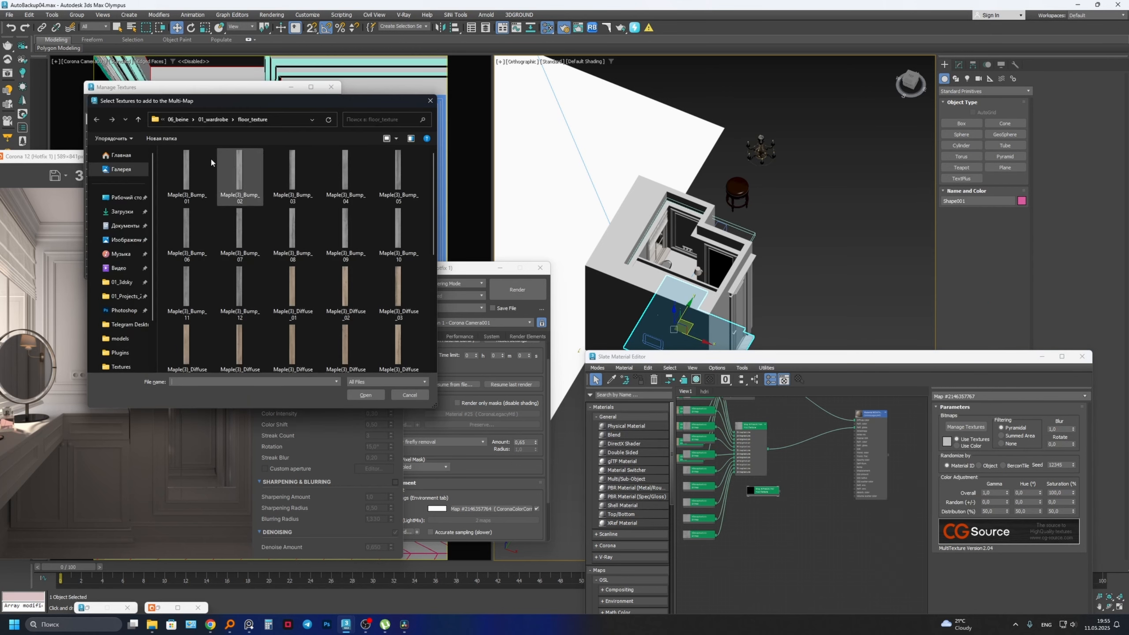
click(189, 174)
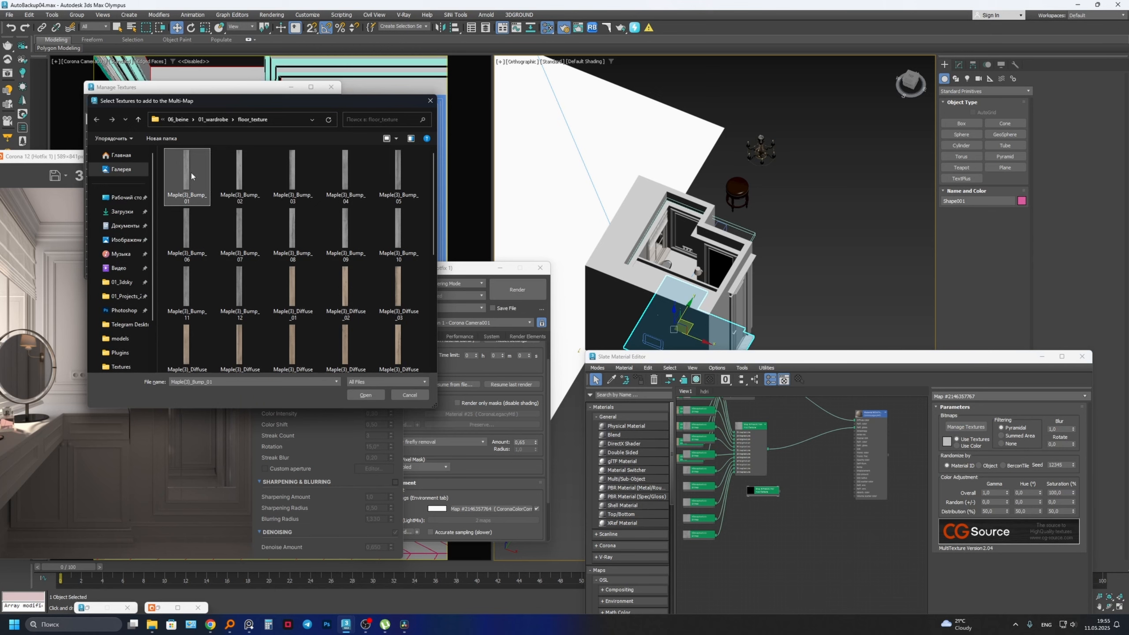
shift+click(240, 287)
click(365, 395)
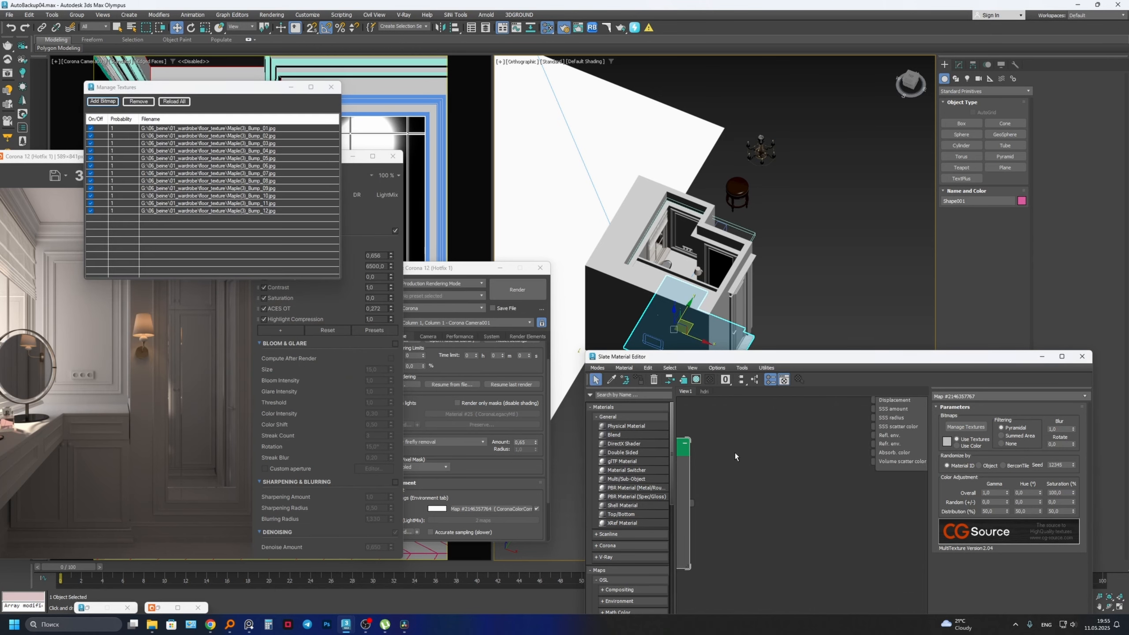
scroll(735, 456, down, 2)
drag(704, 543, 850, 457)
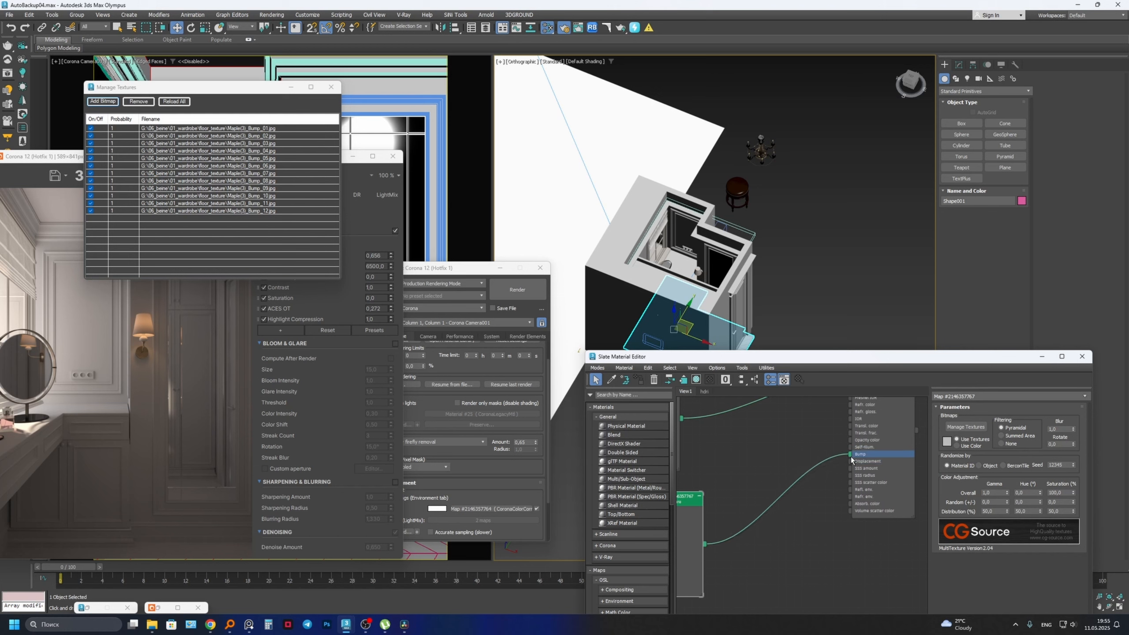
- Examine the floor material's three MultiTexture connections and the herringbone floor planks in the orthographic view
scroll(826, 438, down, 2)
middle_drag(826, 438, 809, 545)
scroll(755, 518, down, 2)
middle_drag(755, 518, 813, 539)
scroll(792, 484, up, 2)
scroll(748, 472, down, 2)
mouse_move(724, 449)
middle_down()
mouse_move(750, 479)
mouse_move(738, 442)
middle_up()
scroll(710, 564, down, 2)
scroll(751, 489, up, 2)
scroll(737, 441, down, 1)
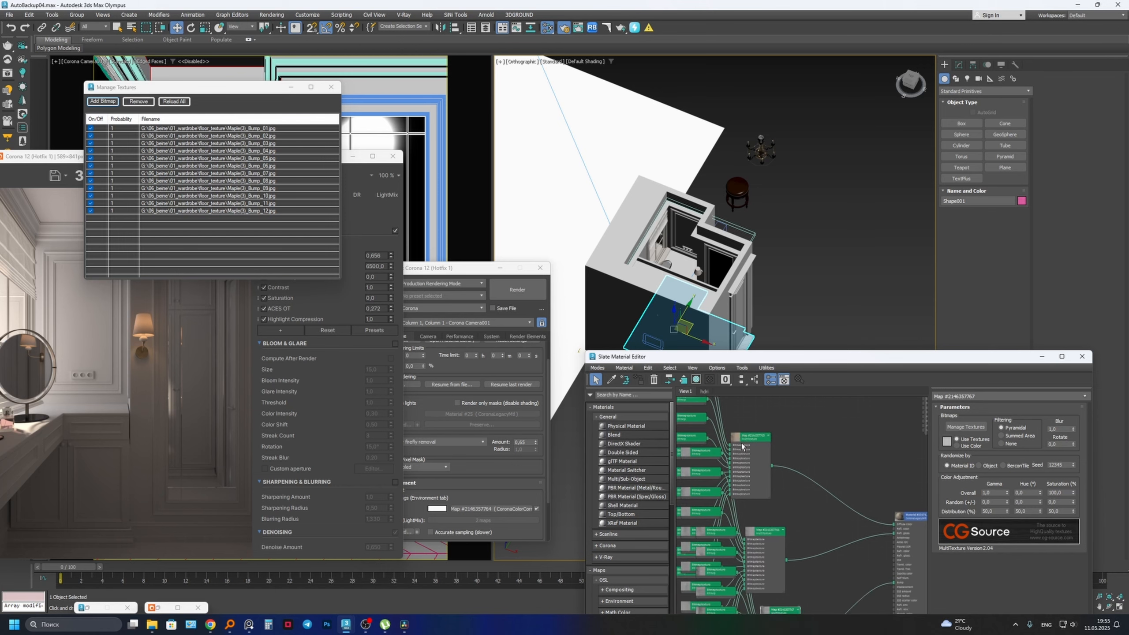
scroll(736, 440, up, 1)
scroll(754, 444, down, 1)
scroll(704, 274, down, 4)
alt+middle_drag(703, 271, 689, 296)
scroll(690, 302, up, 8)
scroll(776, 289, down, 2)
middle_drag(776, 290, 711, 245)
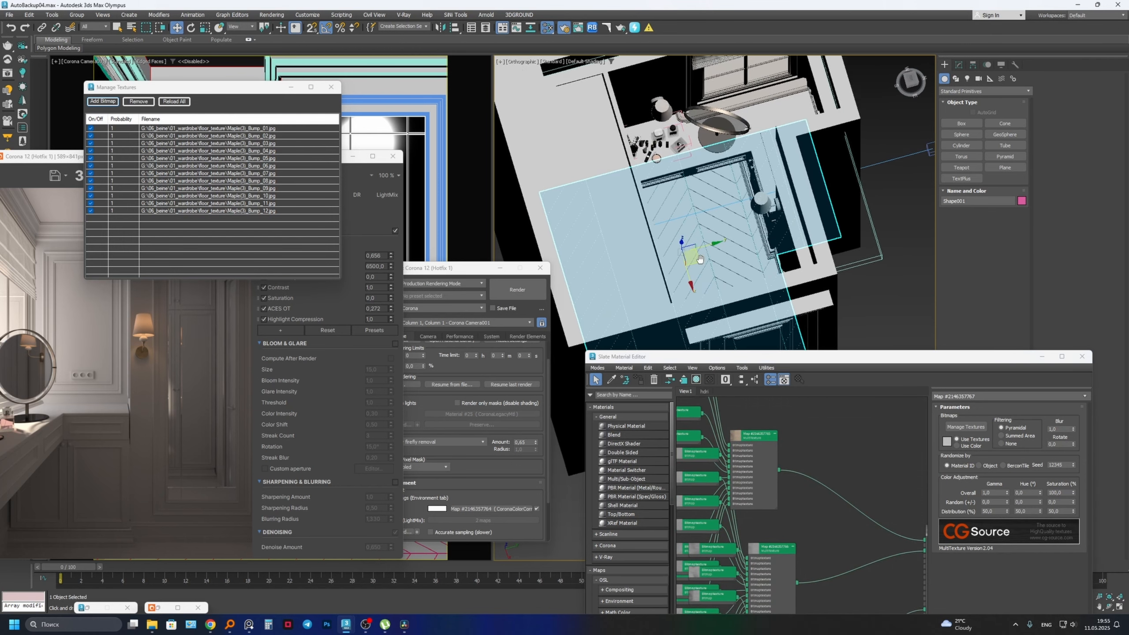
- Bring up the interior reference images and examine the dark herringbone parquet beside the wall panels and cabinets
scroll(710, 244, up, 2)
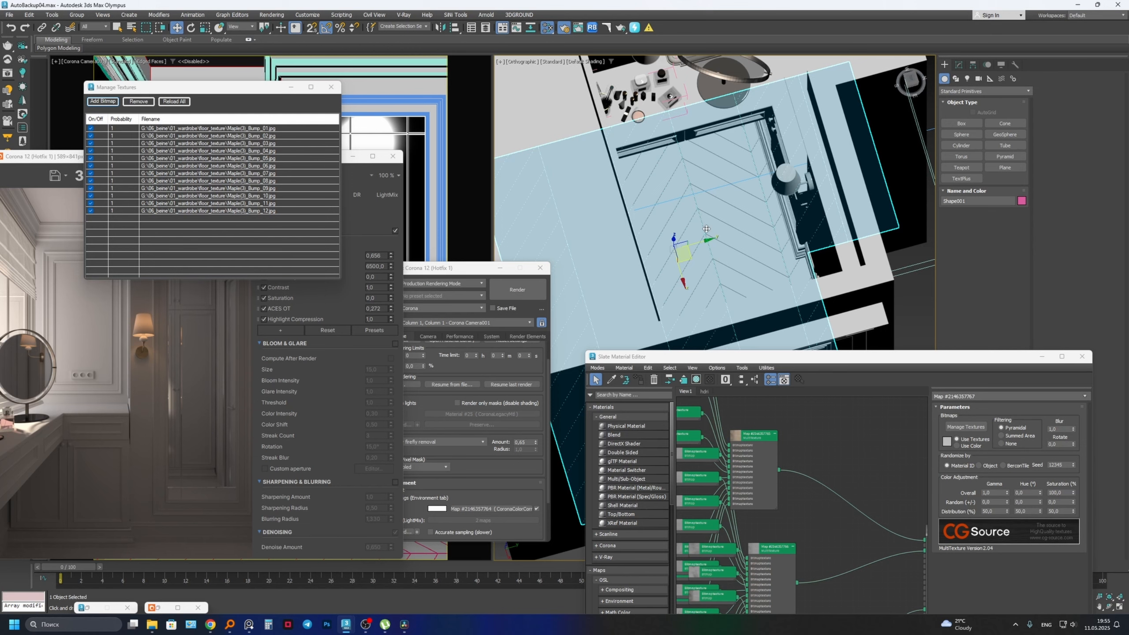
click(249, 625)
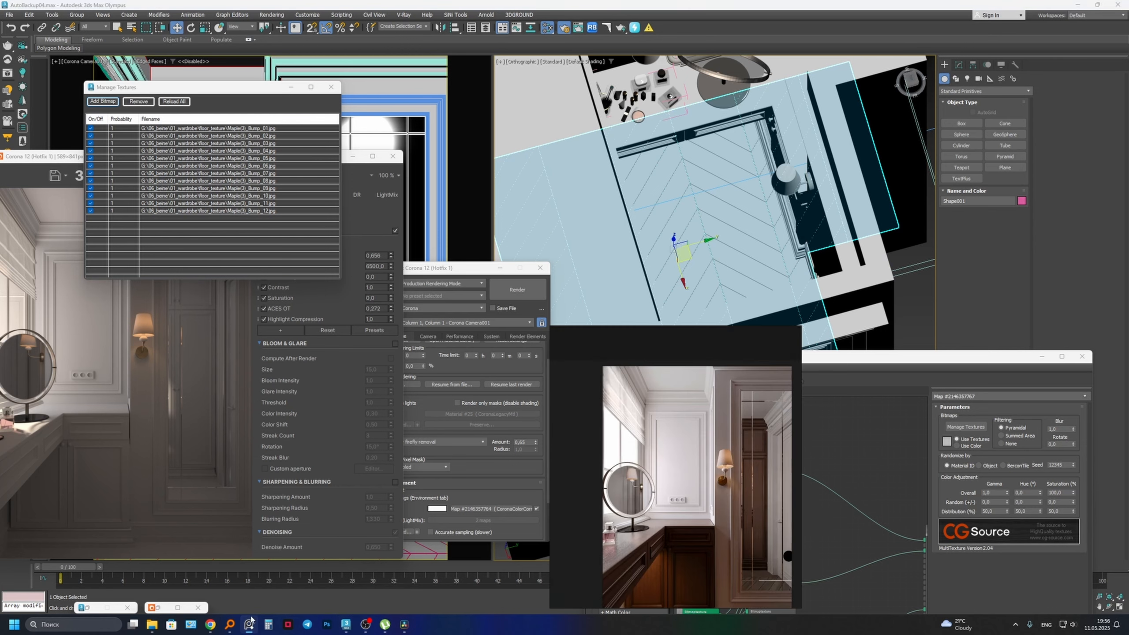
right_drag(683, 487, 462, 302)
middle_drag(443, 363, 392, 279)
scroll(480, 362, up, 8)
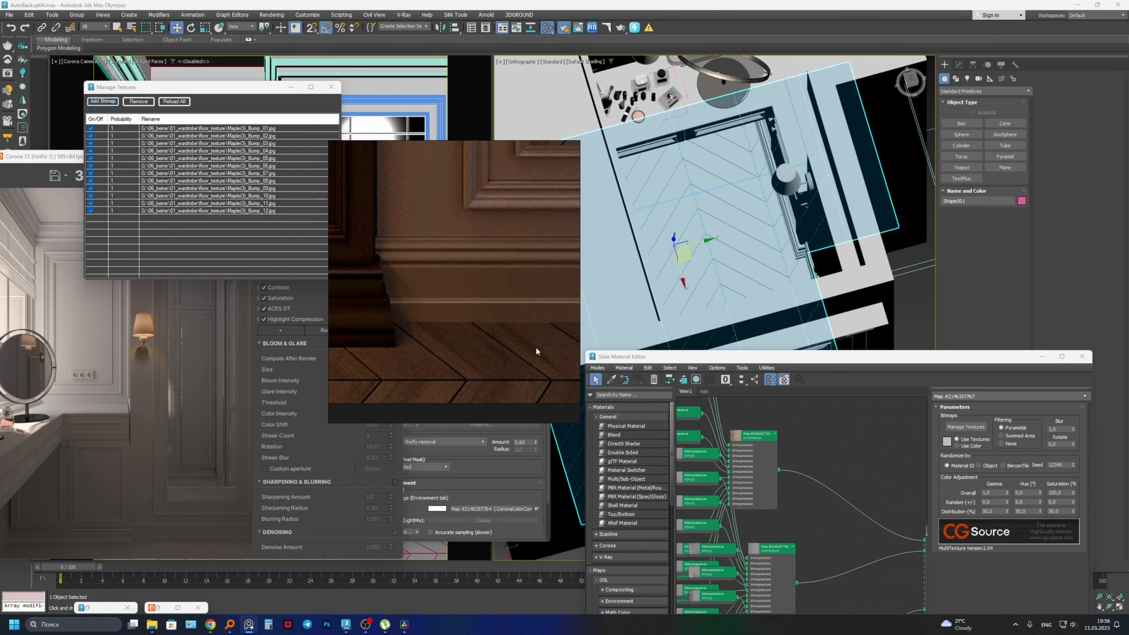
scroll(445, 354, down, 5)
scroll(519, 353, up, 3)
scroll(534, 354, down, 6)
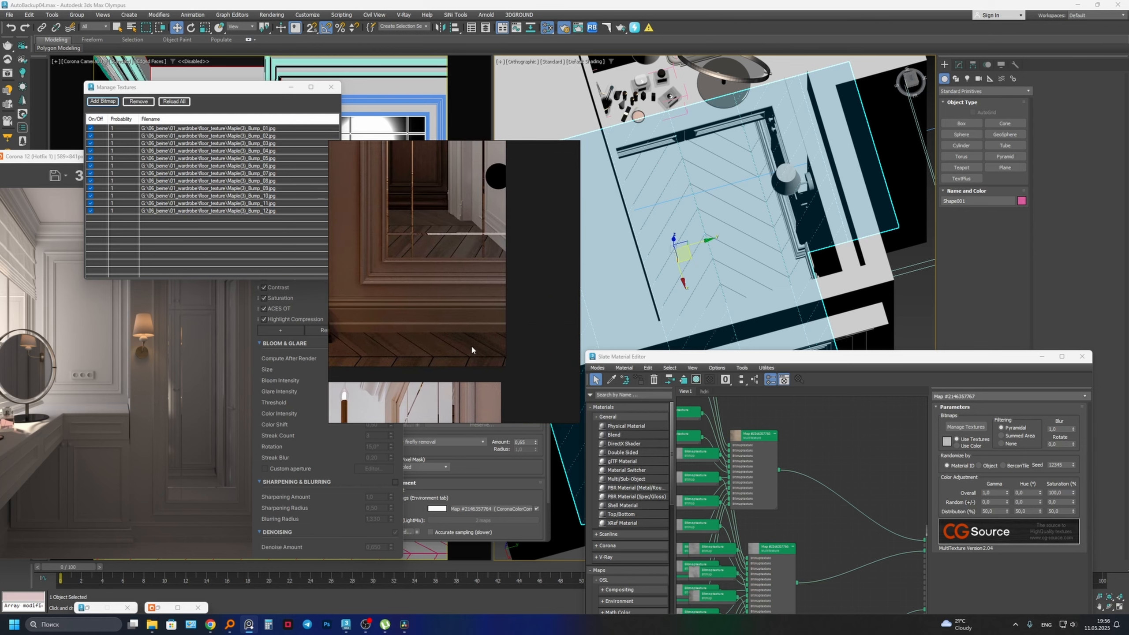
scroll(438, 352, up, 5)
middle_drag(495, 342, 508, 342)
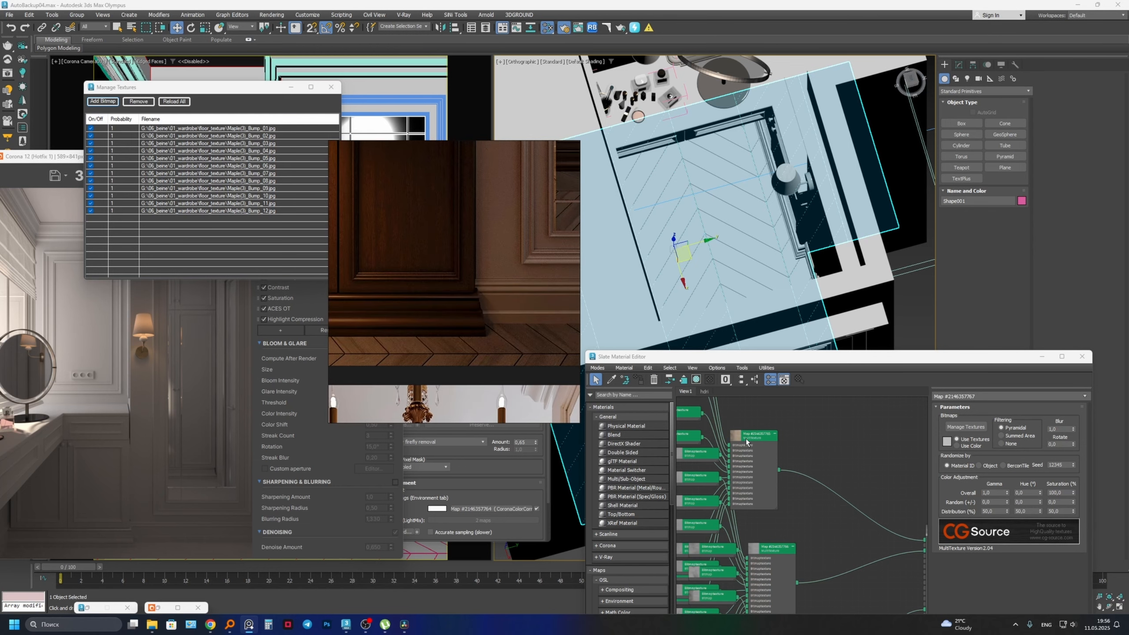
- Examine how the three MultiTexture maps feed the floor material's diffuse color, reflection glossiness and bump
drag(746, 438, 751, 427)
scroll(756, 434, down, 3)
middle_drag(762, 439, 725, 429)
scroll(726, 428, down, 2)
scroll(835, 482, up, 5)
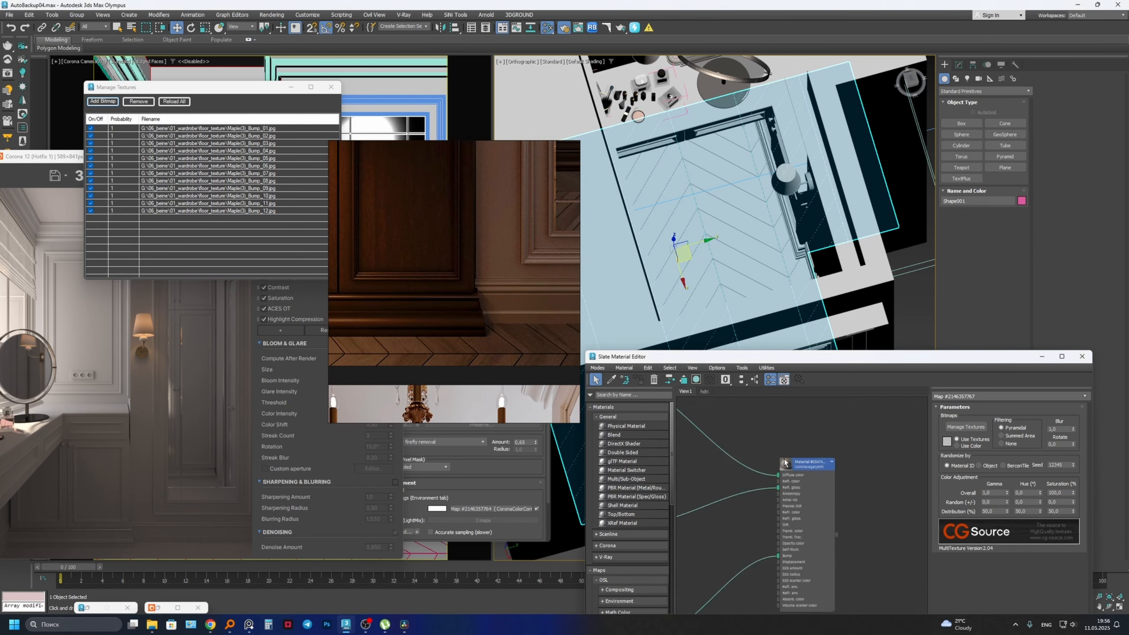
middle_drag(789, 484, 864, 506)
scroll(864, 507, up, 1)
scroll(865, 508, up, 1)
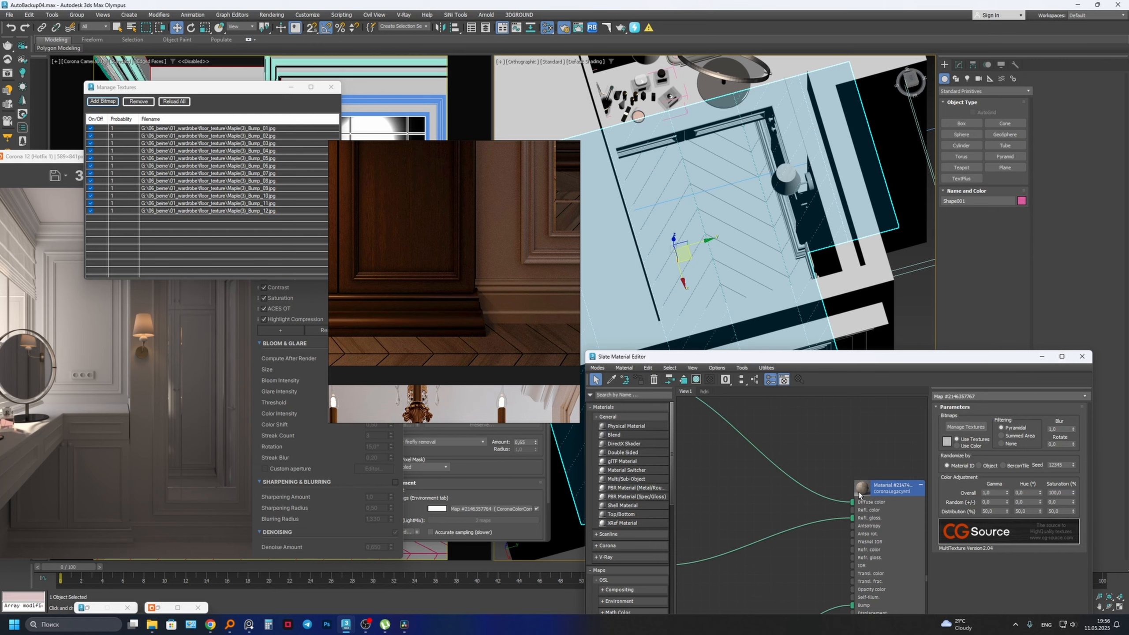
middle_drag(796, 501, 910, 396)
middle_drag(832, 433, 686, 477)
scroll(832, 464, up, 2)
scroll(814, 461, down, 1)
middle_drag(814, 461, 879, 457)
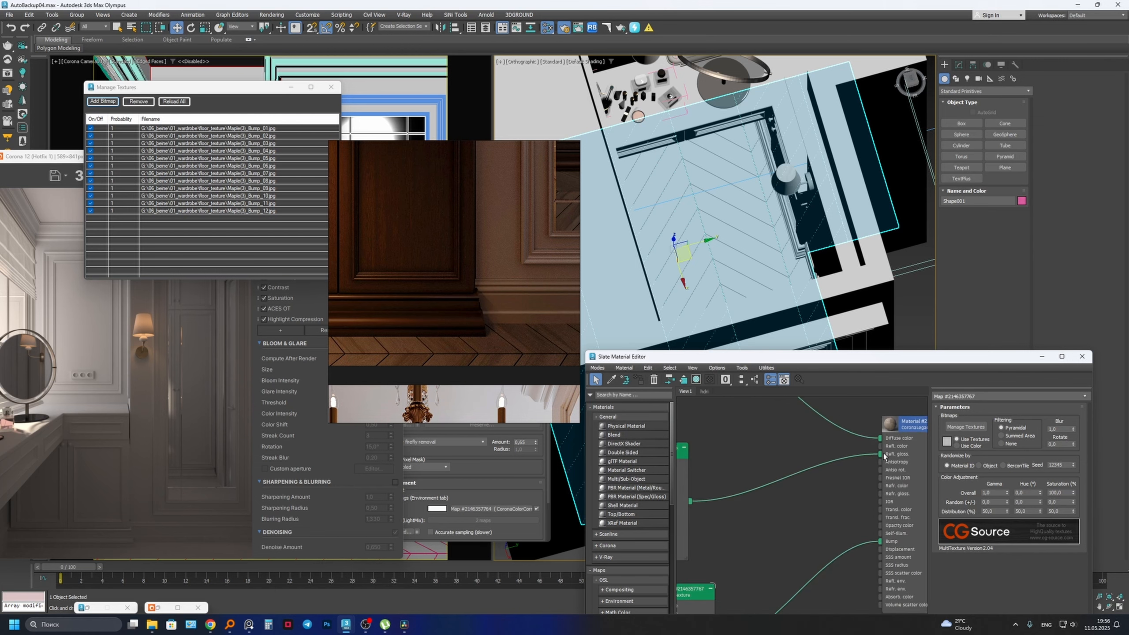
scroll(648, 431, down, 1)
scroll(731, 459, down, 1)
middle_drag(731, 460, 856, 431)
scroll(785, 427, up, 2)
- Open the reflect MultiTexture and inspect an enlarged preview of its Maple(3)_Reflect_02 bitmap
double_click(786, 422)
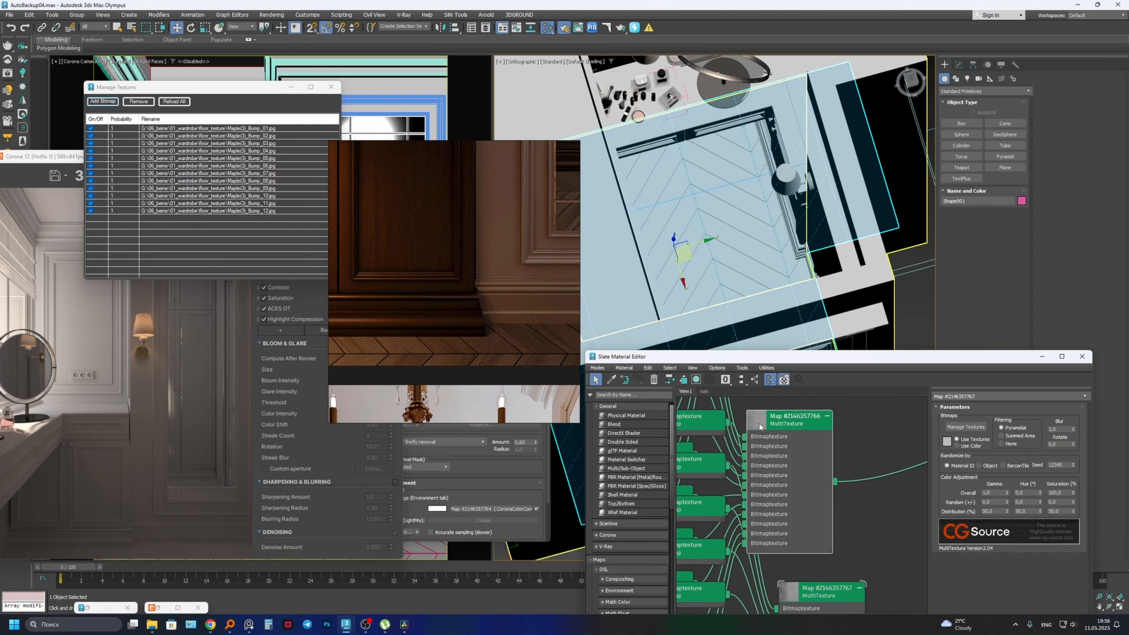
scroll(784, 422, down, 2)
scroll(841, 482, down, 2)
middle_drag(773, 435, 769, 461)
scroll(768, 462, up, 2)
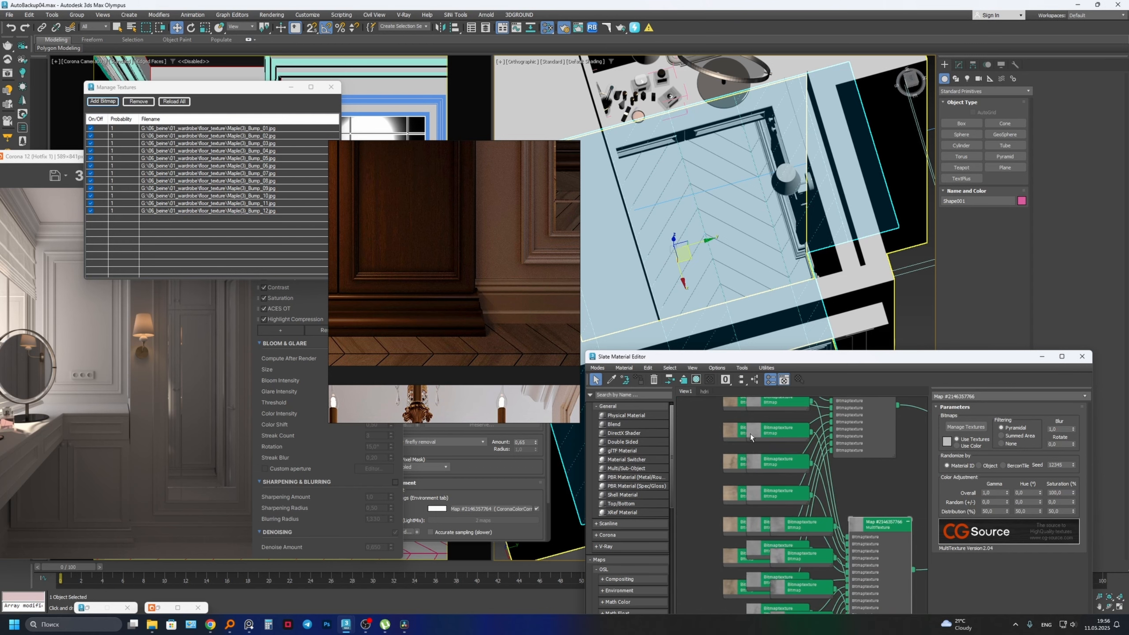
double_click(750, 431)
scroll(783, 464, up, 3)
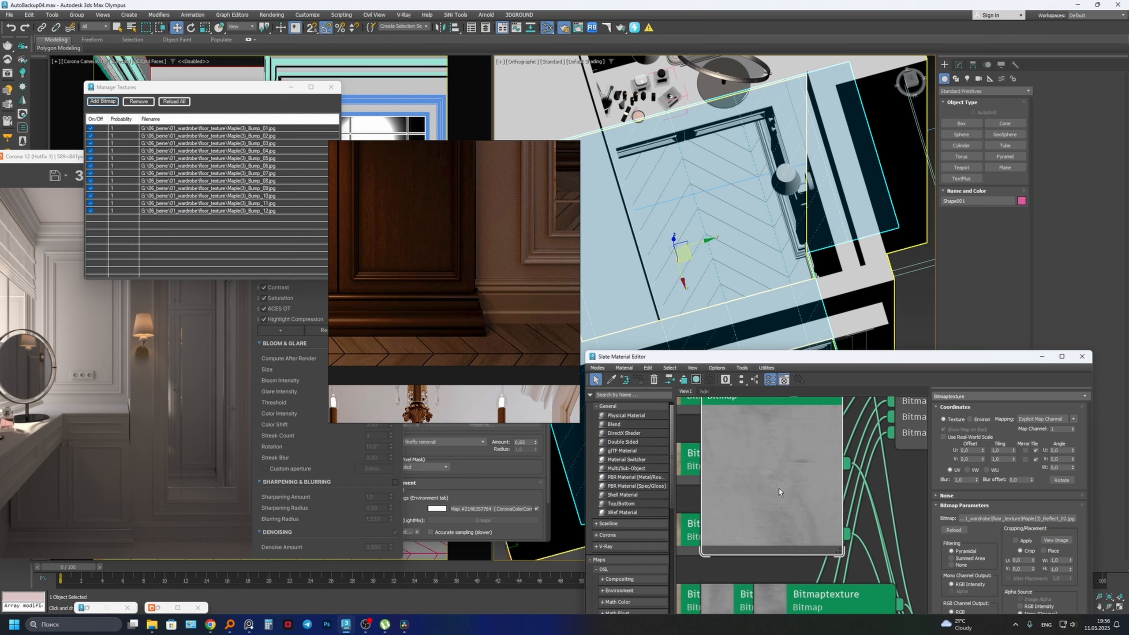
scroll(797, 511, down, 5)
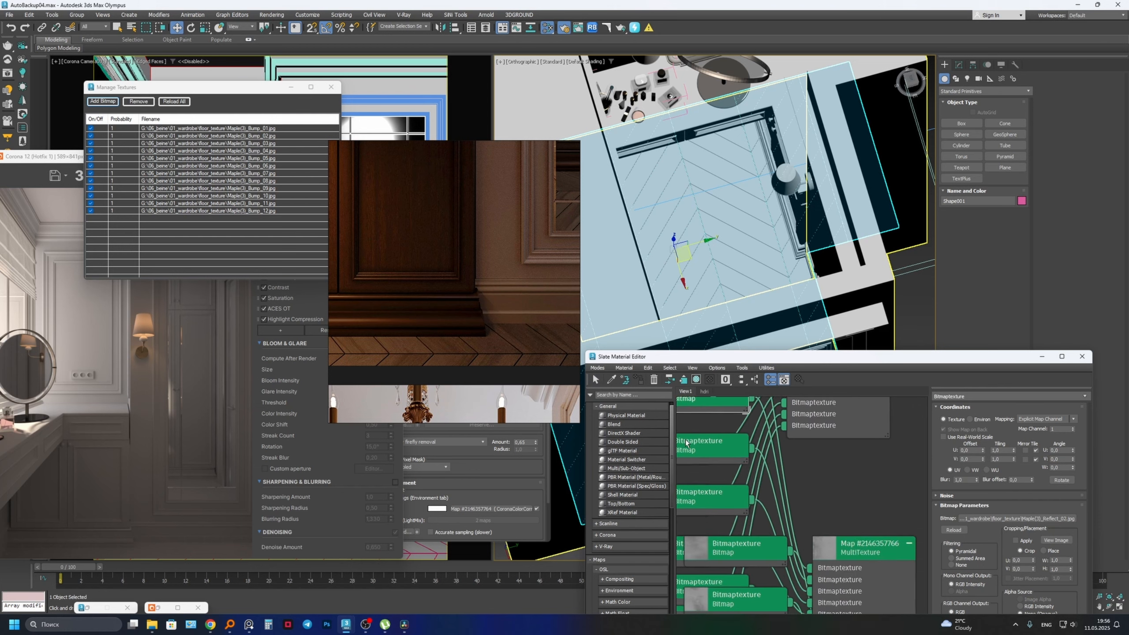
- Open the bump MultiTexture's parameters and enlarge its node preview
scroll(797, 511, up, 3)
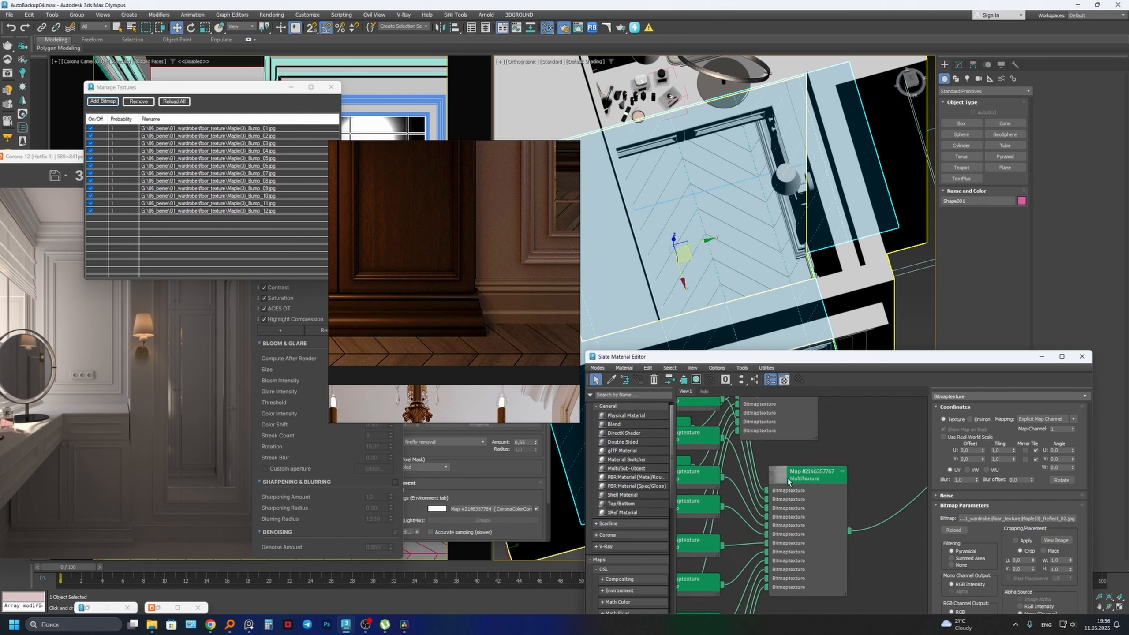
scroll(788, 481, down, 2)
double_click(774, 450)
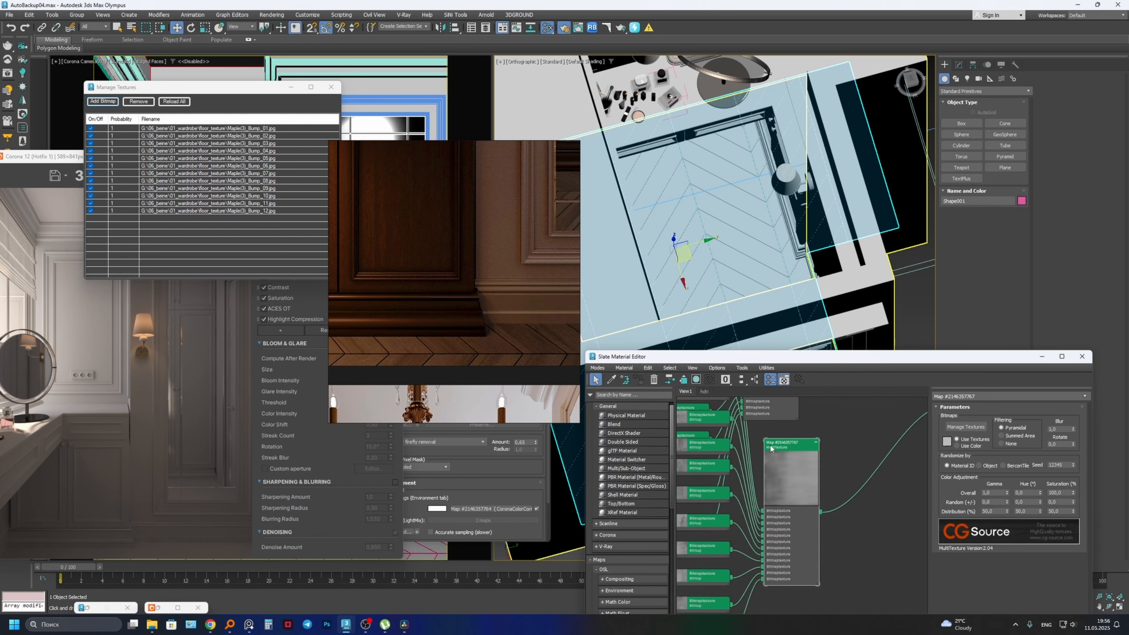
scroll(781, 474, up, 1)
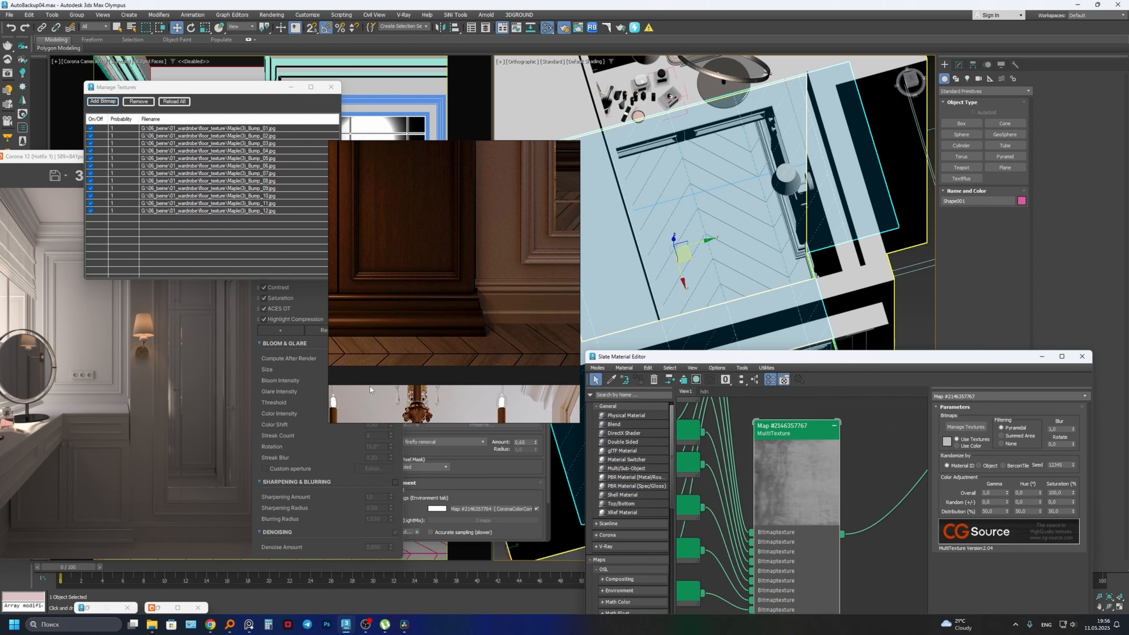
- Examine the wood grain and plank joints of the herringbone floor in the reference images
scroll(406, 359, down, 6)
scroll(370, 359, up, 7)
scroll(413, 313, up, 5)
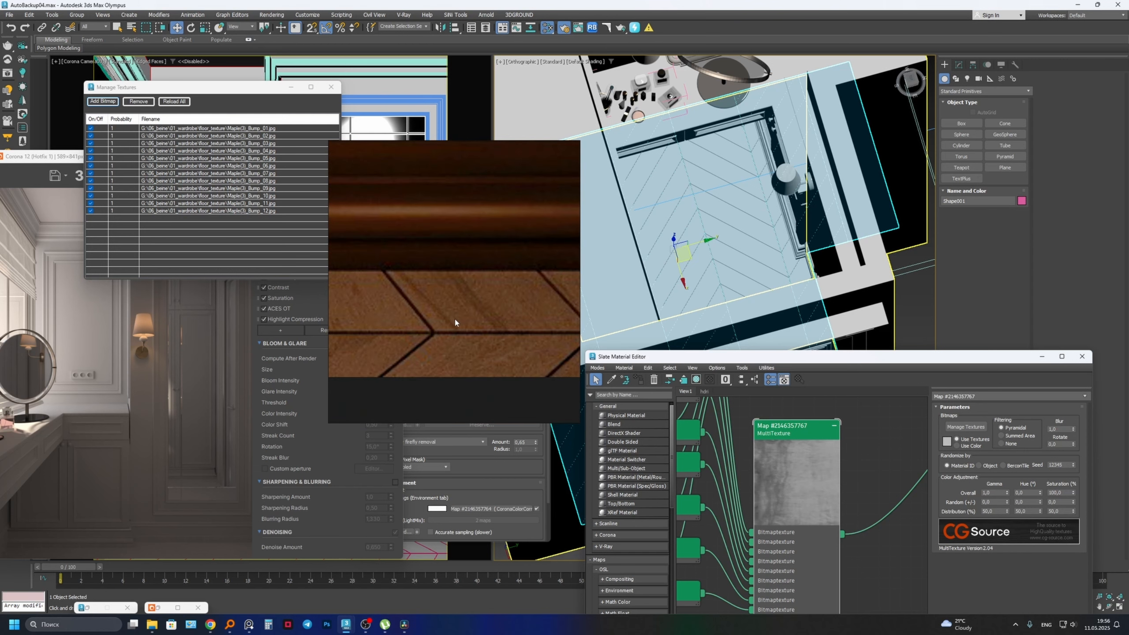
scroll(454, 325, down, 4)
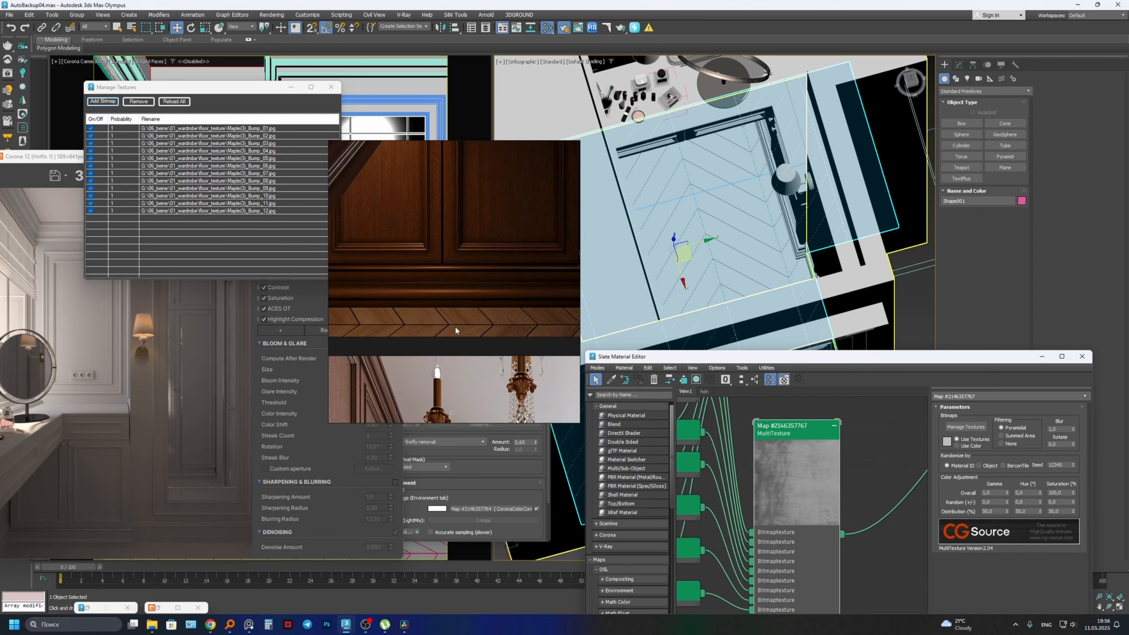
scroll(819, 473, up, 2)
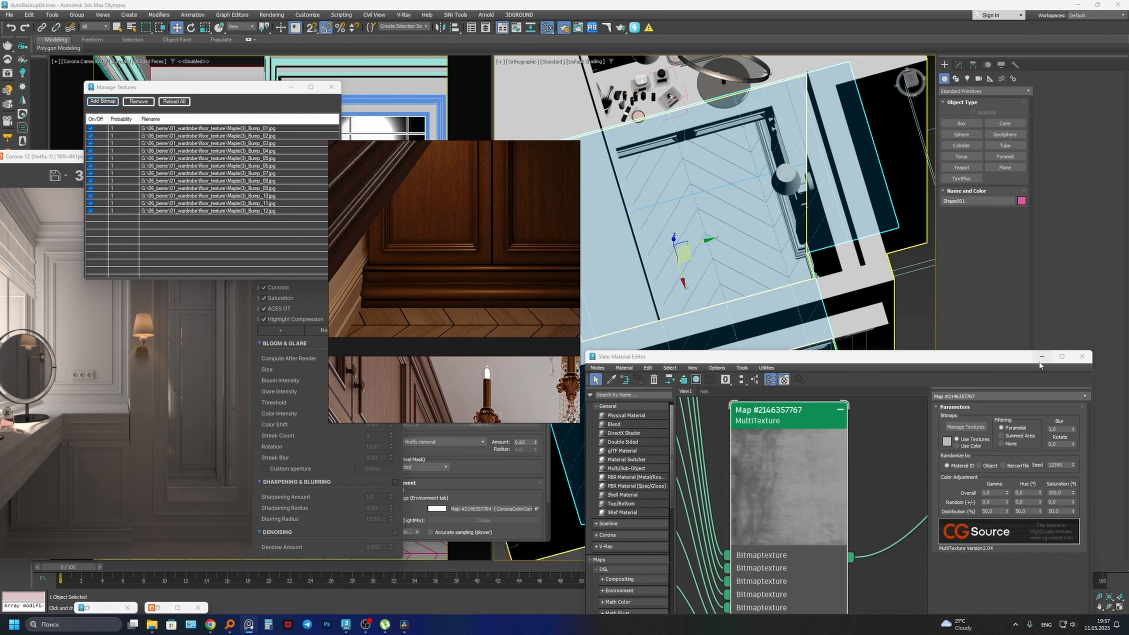
- Examine the floor material's bump connection and compare it with the herringbone planks in the orthographic view
scroll(796, 503, down, 5)
middle_drag(796, 502, 713, 529)
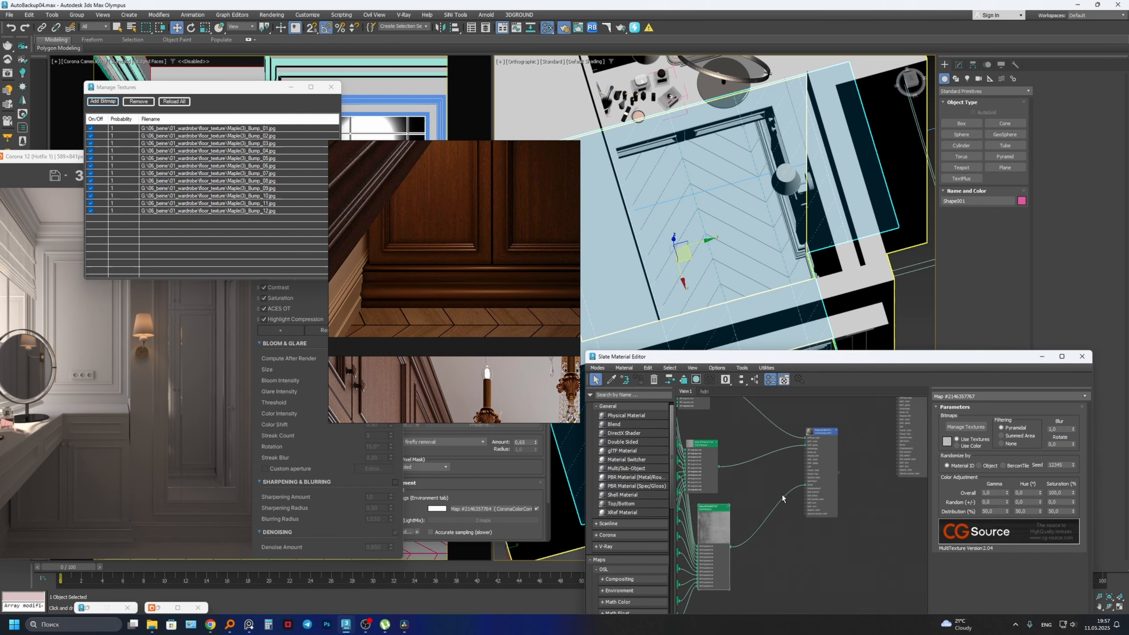
scroll(811, 489, up, 4)
scroll(847, 482, up, 1)
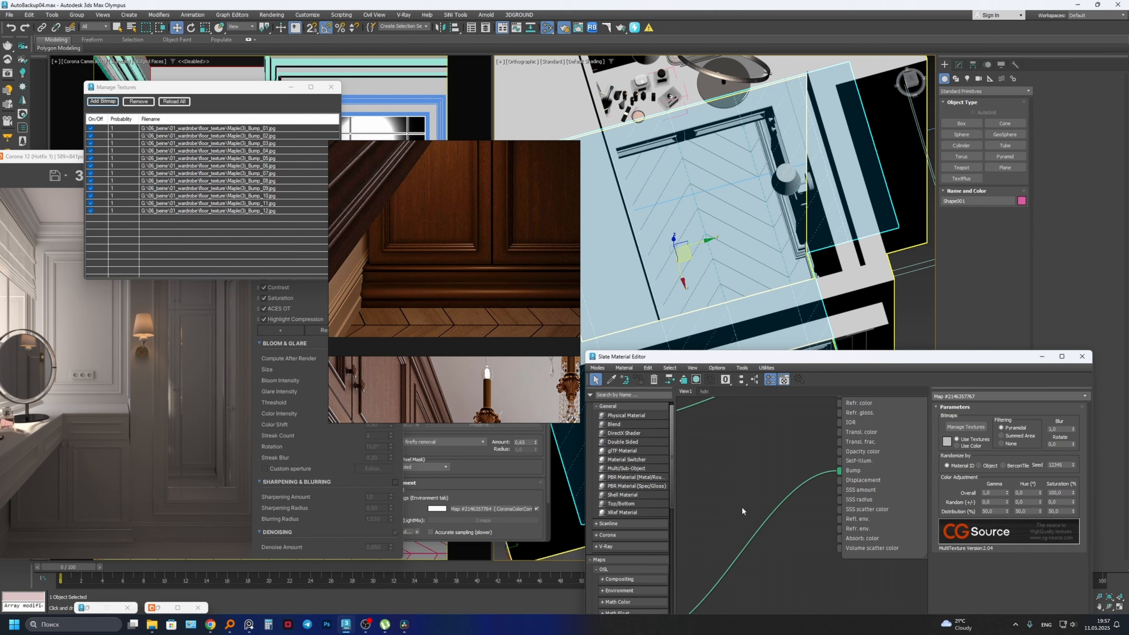
scroll(835, 489, down, 3)
scroll(706, 253, up, 3)
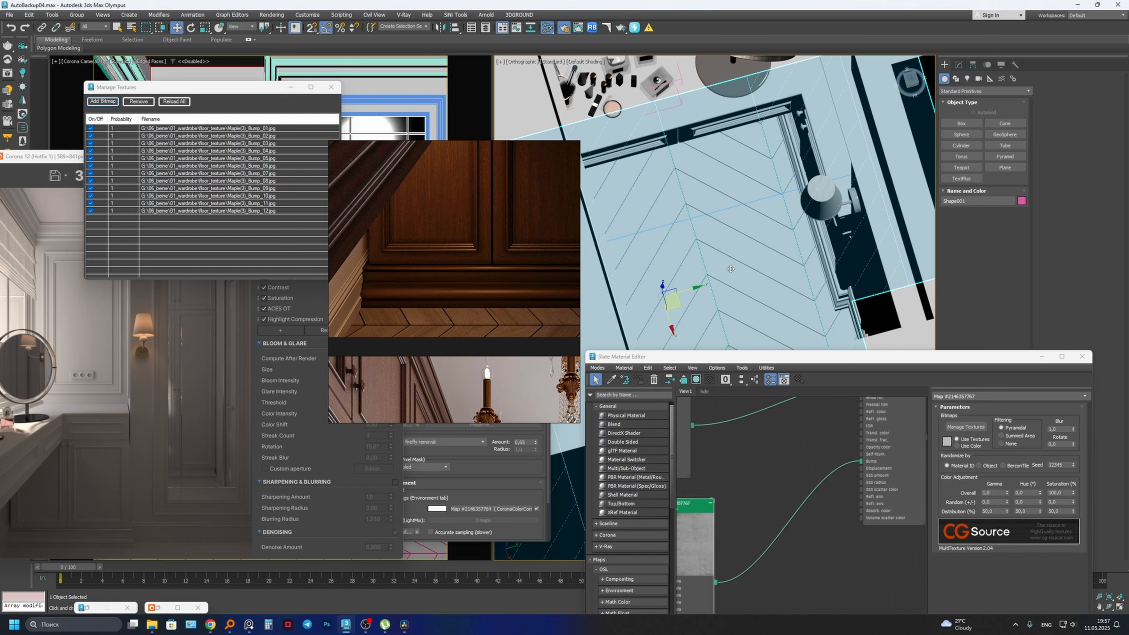
scroll(853, 455, down, 3)
middle_drag(854, 455, 839, 505)
scroll(851, 440, up, 4)
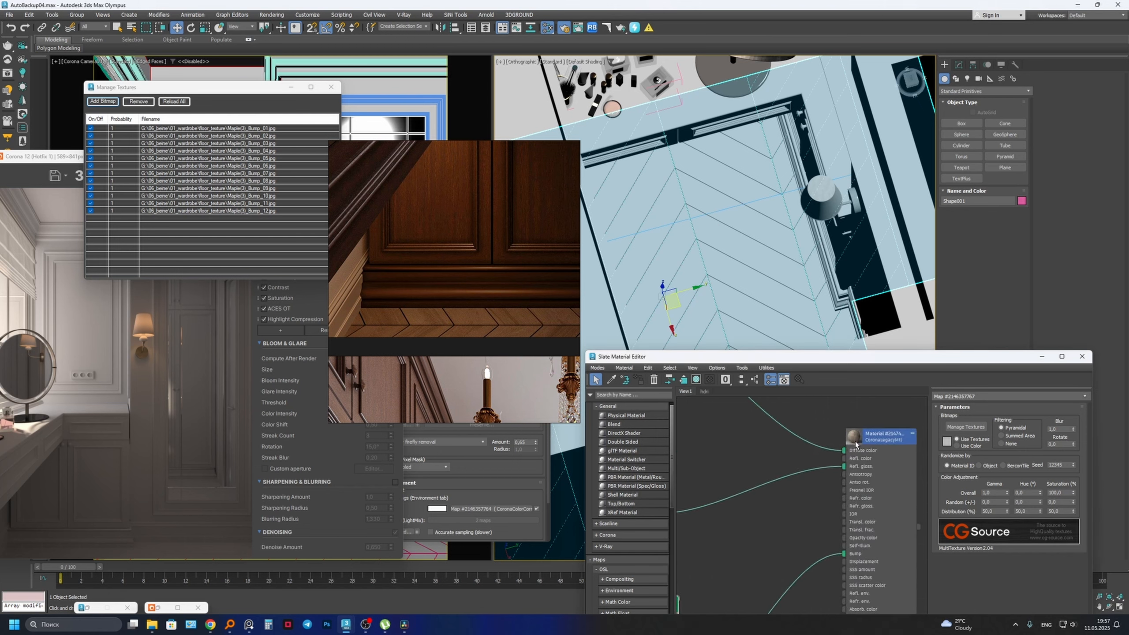
scroll(852, 558, up, 1)
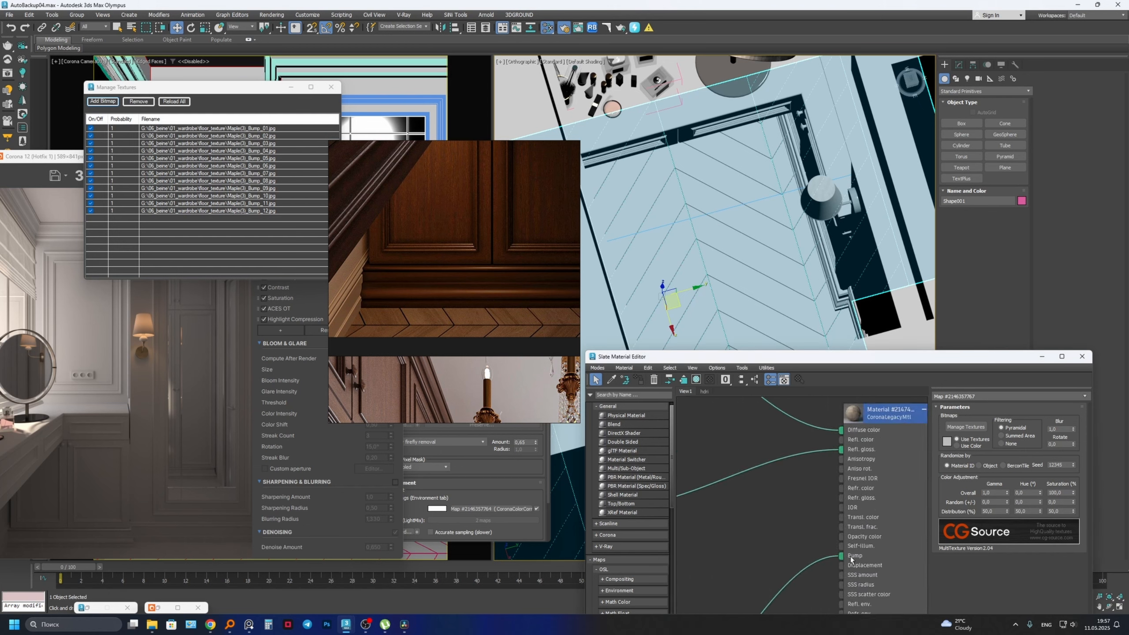
- Open the floor material's parameters and assign the material to the selected herringbone floor
mouse_move(832, 421)
middle_down()
mouse_move(773, 438)
mouse_move(845, 435)
middle_up()
scroll(791, 435, down, 3)
double_click(850, 436)
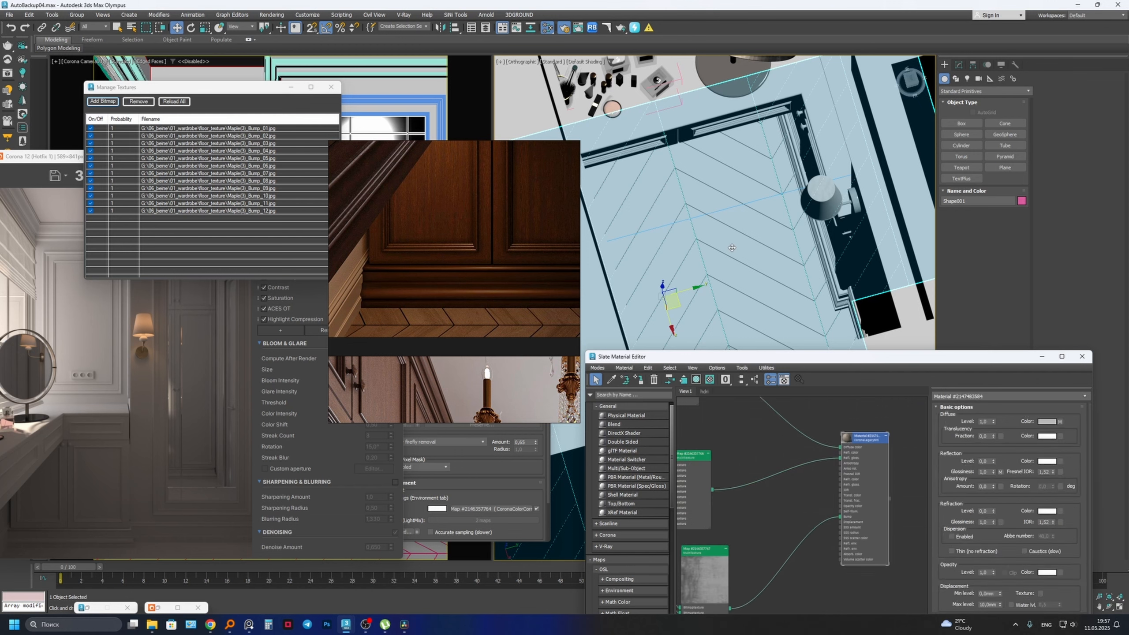
click(639, 382)
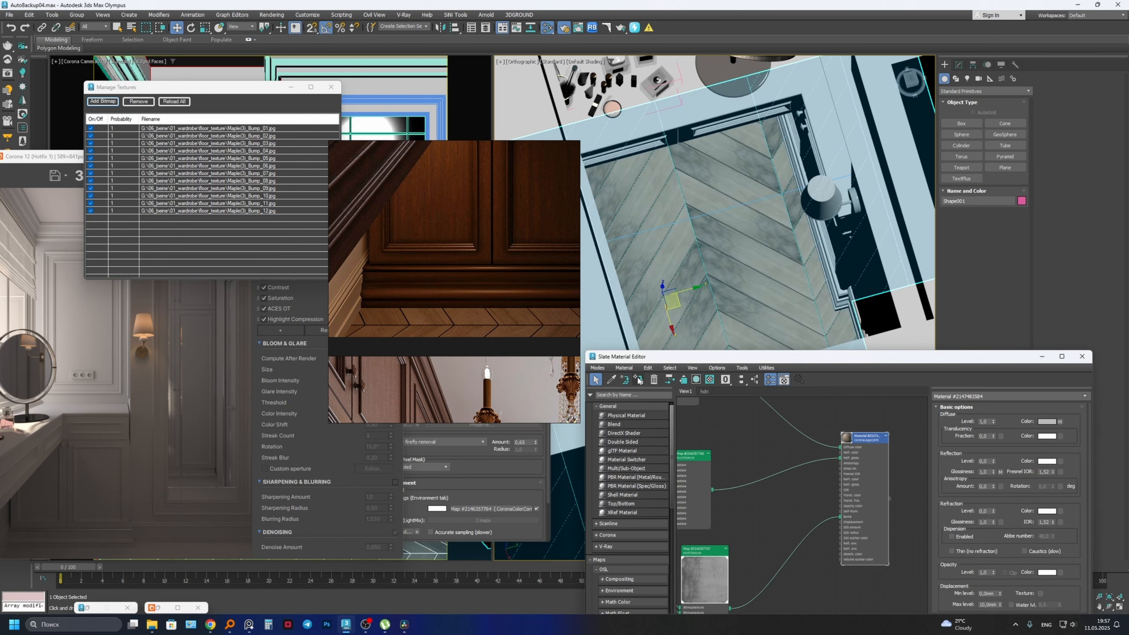
- Set the rotation of the floor material's diffuse MultiTexture map to 90
scroll(736, 459, down, 2)
middle_drag(749, 449, 819, 489)
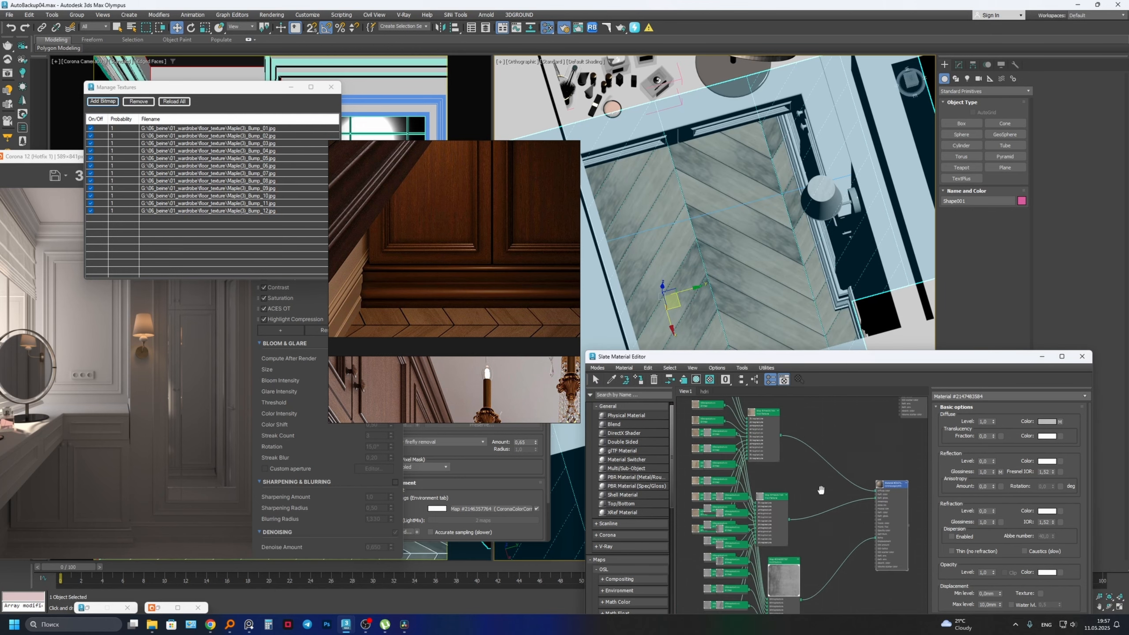
scroll(712, 259, up, 6)
scroll(748, 224, down, 3)
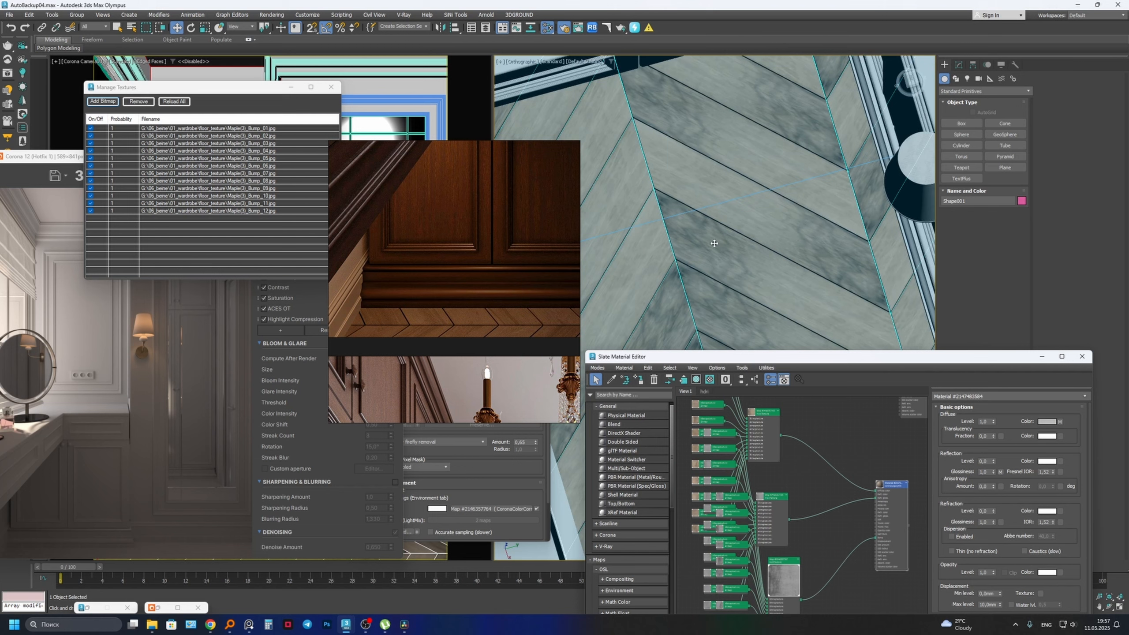
scroll(802, 432, up, 3)
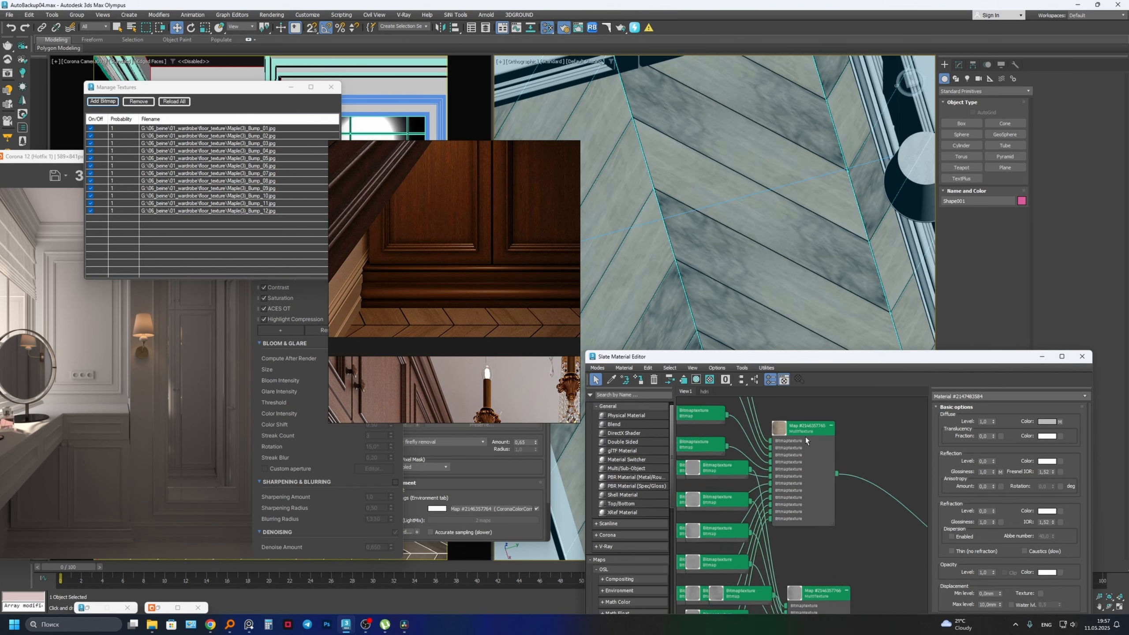
click(801, 430)
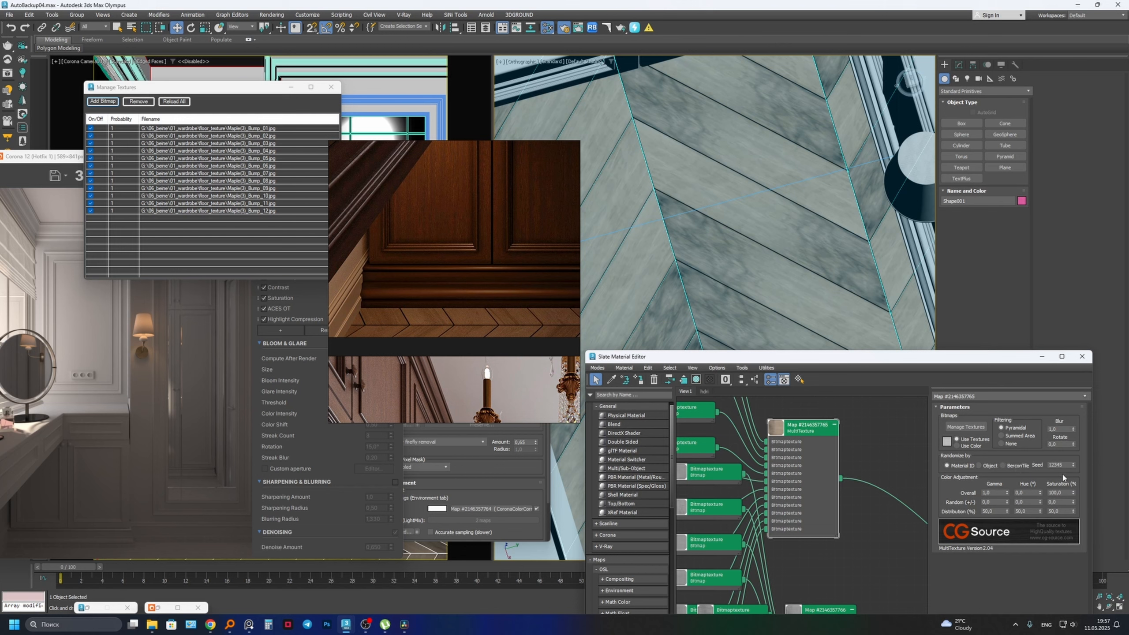
click(1060, 444)
text(90)
key(Return)
click(704, 391)
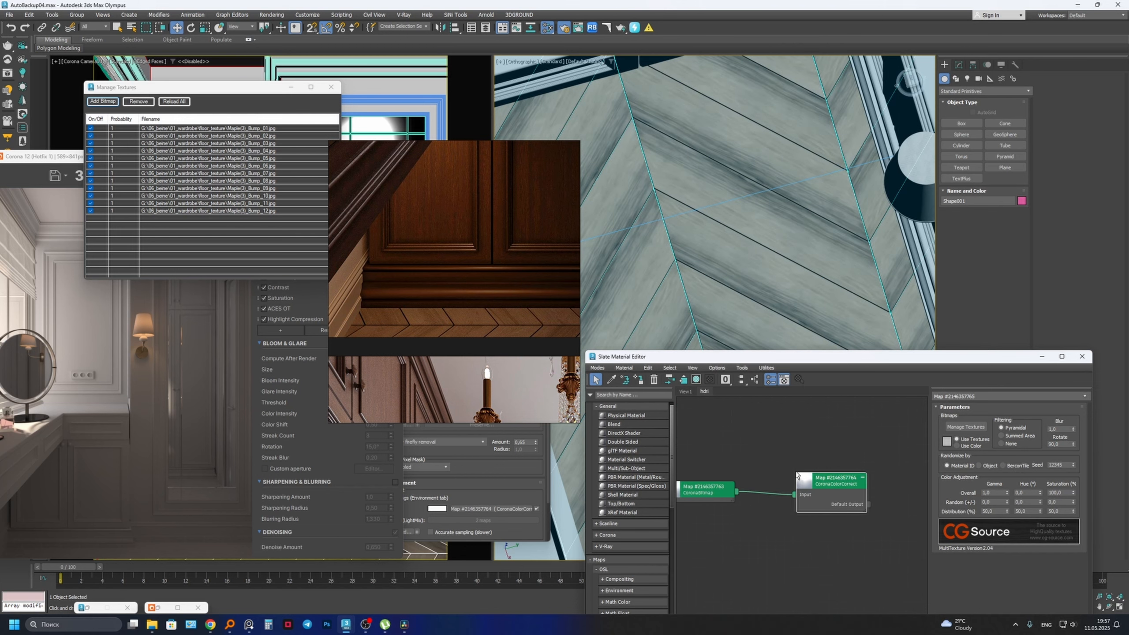
scroll(856, 486, down, 3)
middle_drag(817, 483, 835, 537)
click(684, 391)
- Set the rotation of the floor material's reflect MultiTexture map to 90
scroll(750, 483, up, 3)
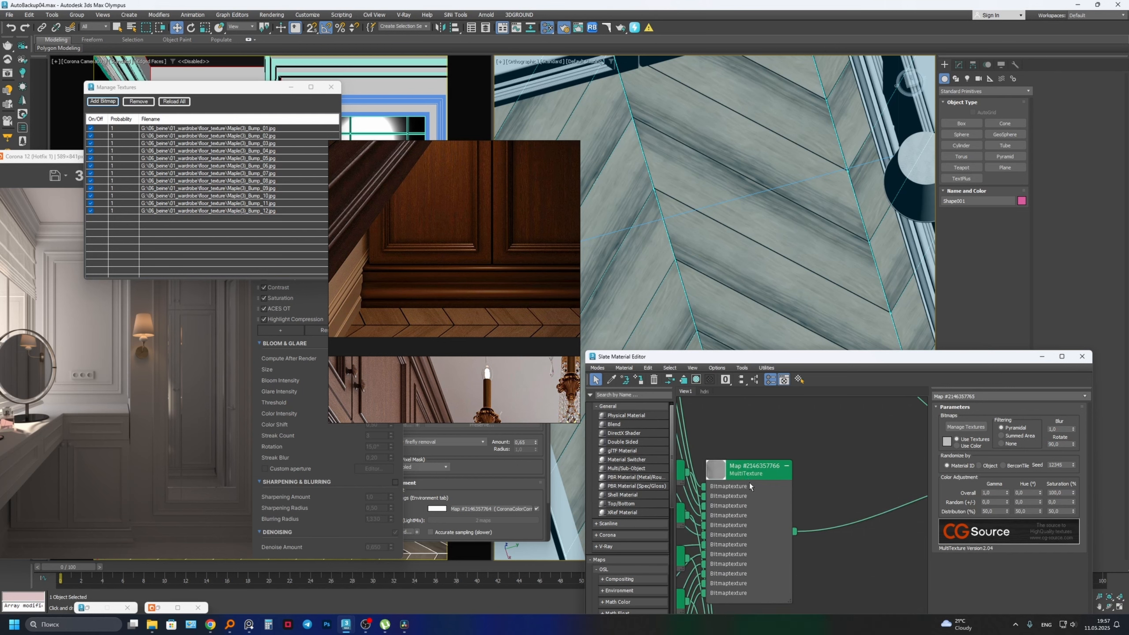
double_click(1052, 443)
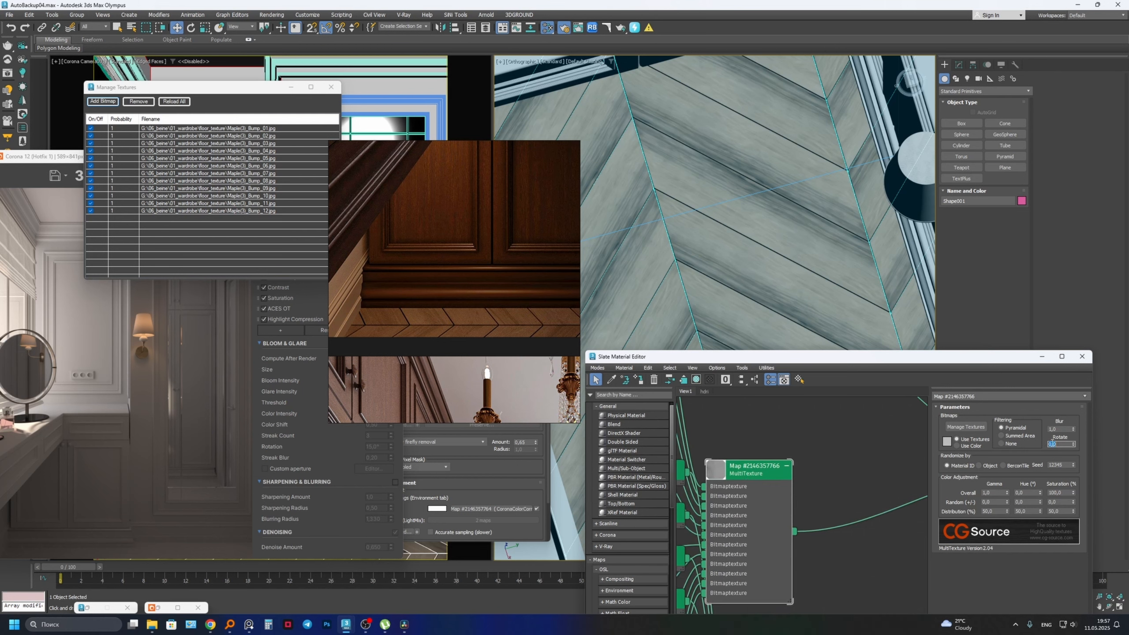
text(90)
key(Return)
- Set the rotation of the floor material's bump MultiTexture map to 90
double_click(717, 470)
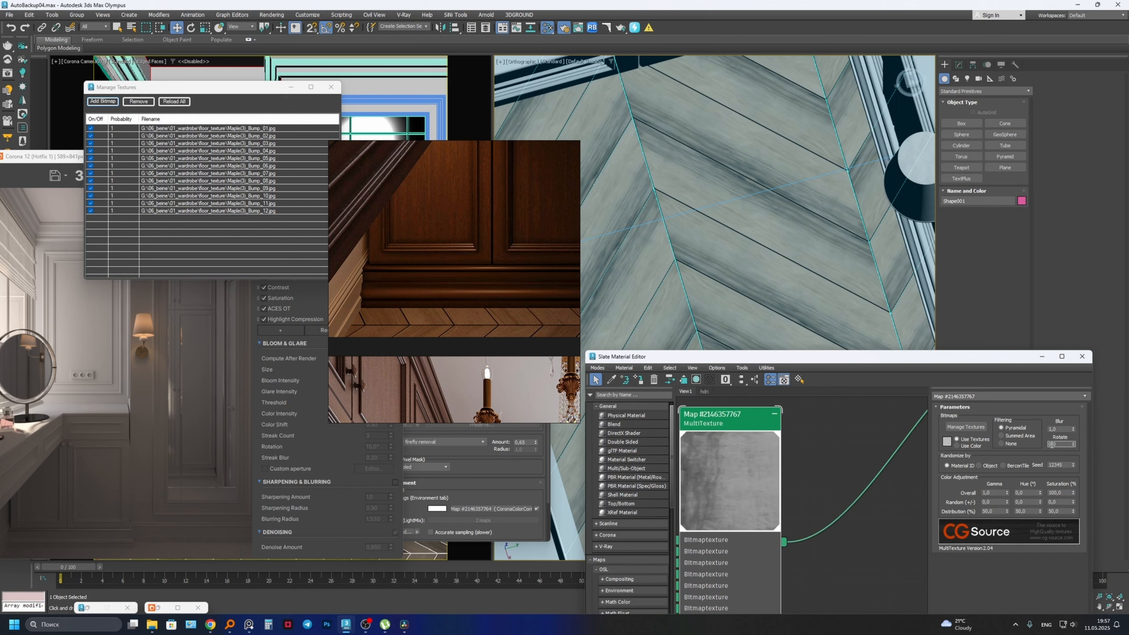
key(Return)
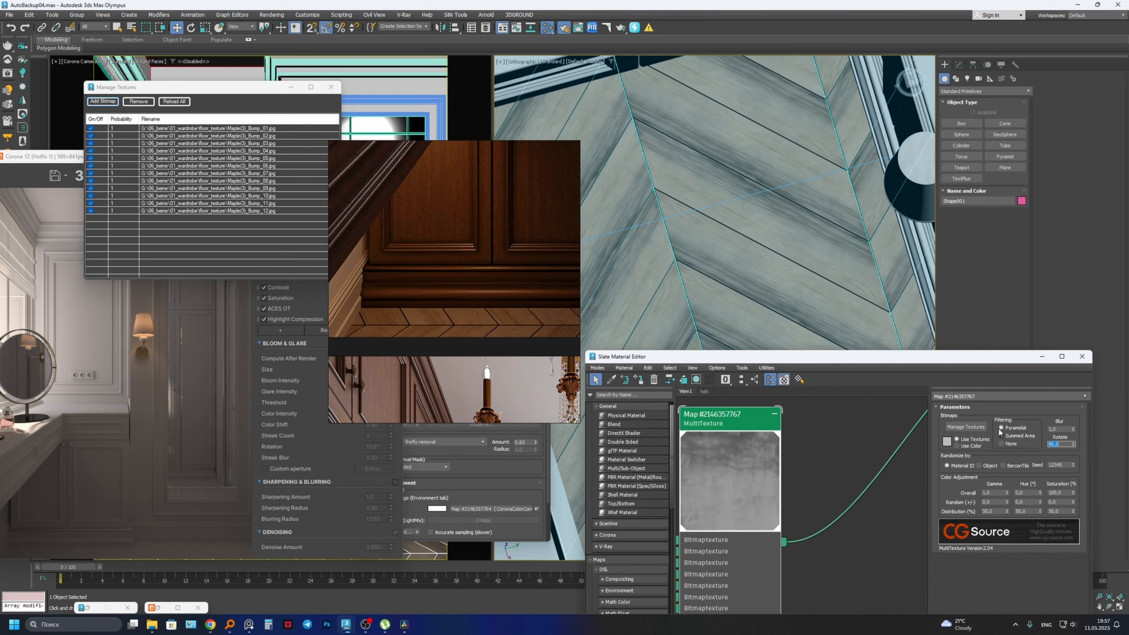
scroll(831, 449, down, 2)
middle_drag(838, 449, 859, 456)
scroll(851, 436, down, 2)
middle_drag(846, 413, 824, 501)
scroll(751, 453, up, 3)
scroll(751, 453, down, 4)
middle_drag(754, 413, 769, 472)
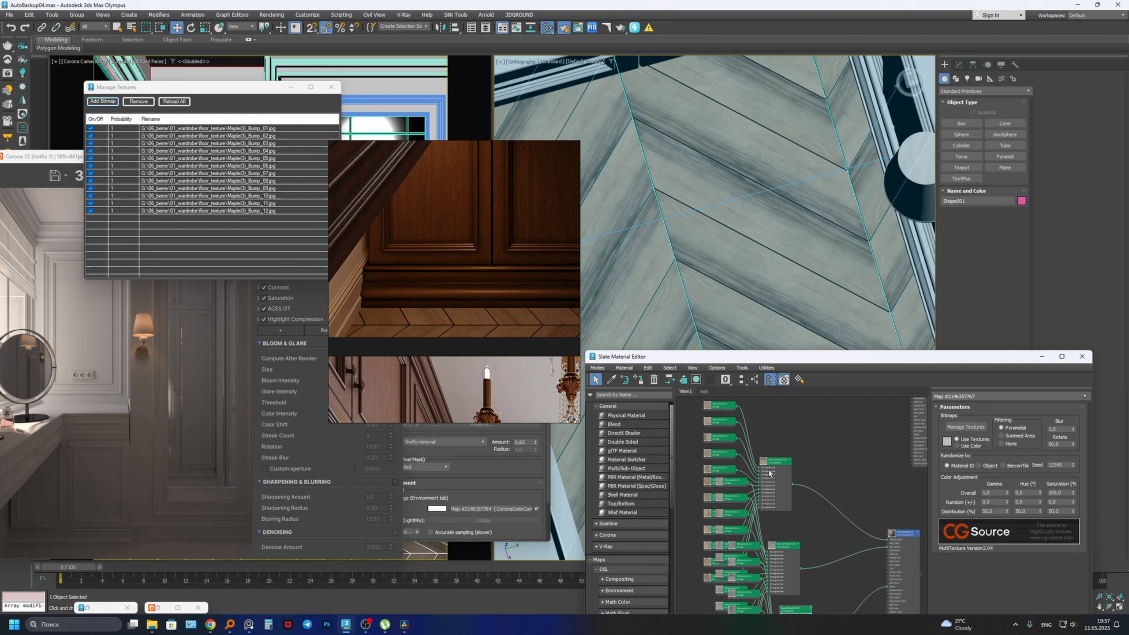
- Try a rotation of 45 on the floor material's diffuse MultiTexture map and set it back to 90
scroll(768, 470, up, 3)
double_click(768, 465)
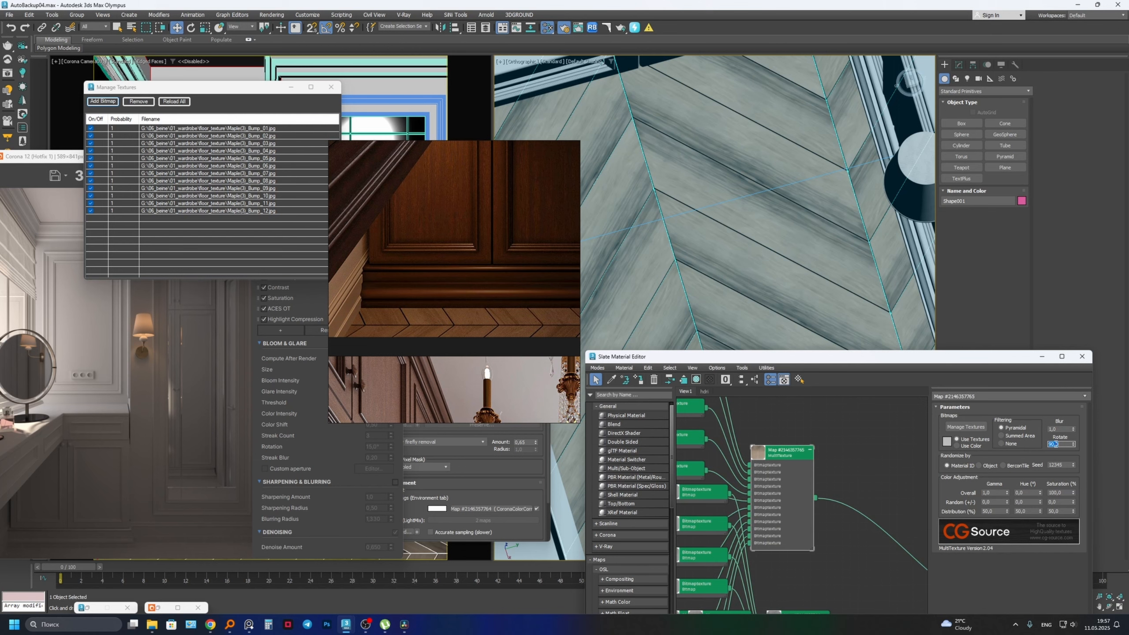
text(45)
key(Return)
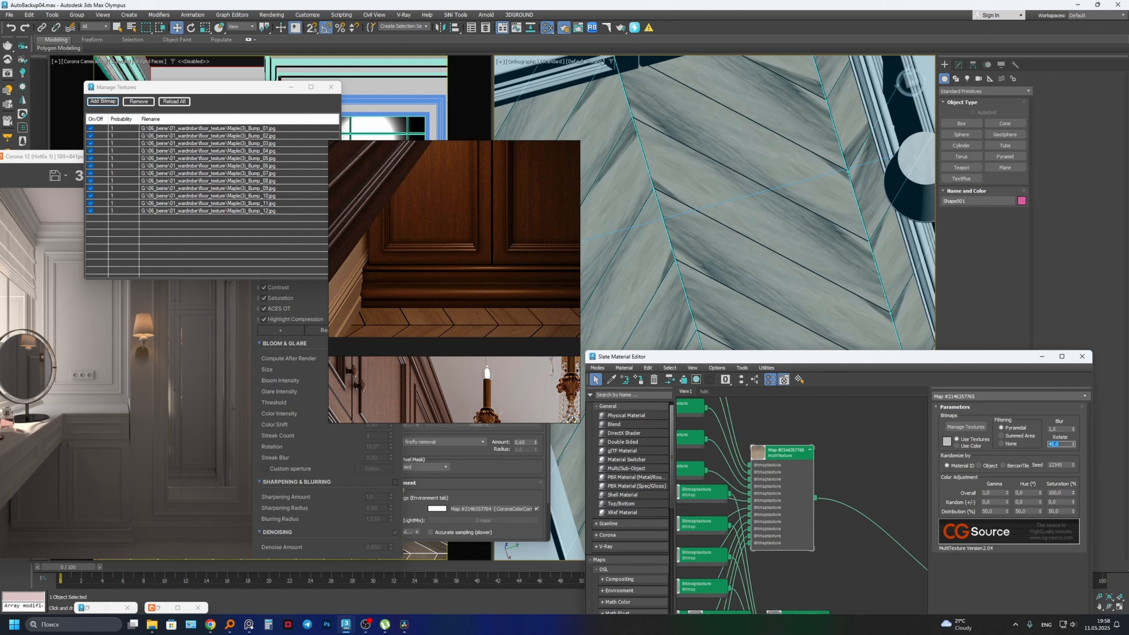
key(Return)
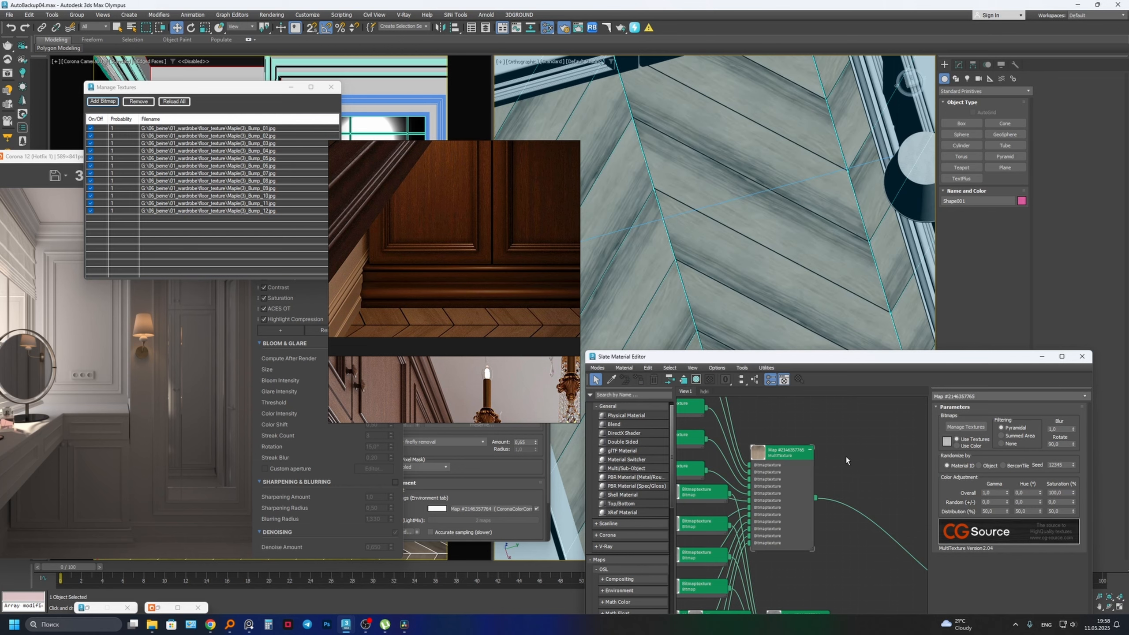
- Minimize the Slate Material Editor, reposition the Corona frame buffer and start an interactive render of the camera view
scroll(849, 461, down, 3)
click(1040, 357)
scroll(760, 285, down, 8)
alt+middle_drag(750, 275, 793, 257)
scroll(771, 233, up, 4)
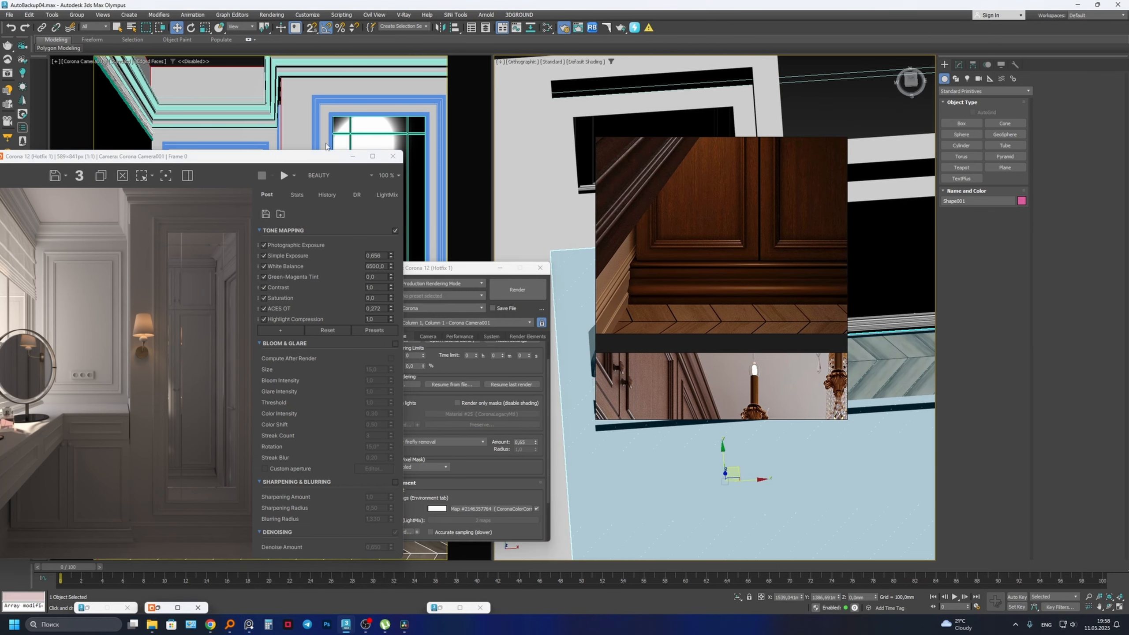
drag(326, 143, 336, 136)
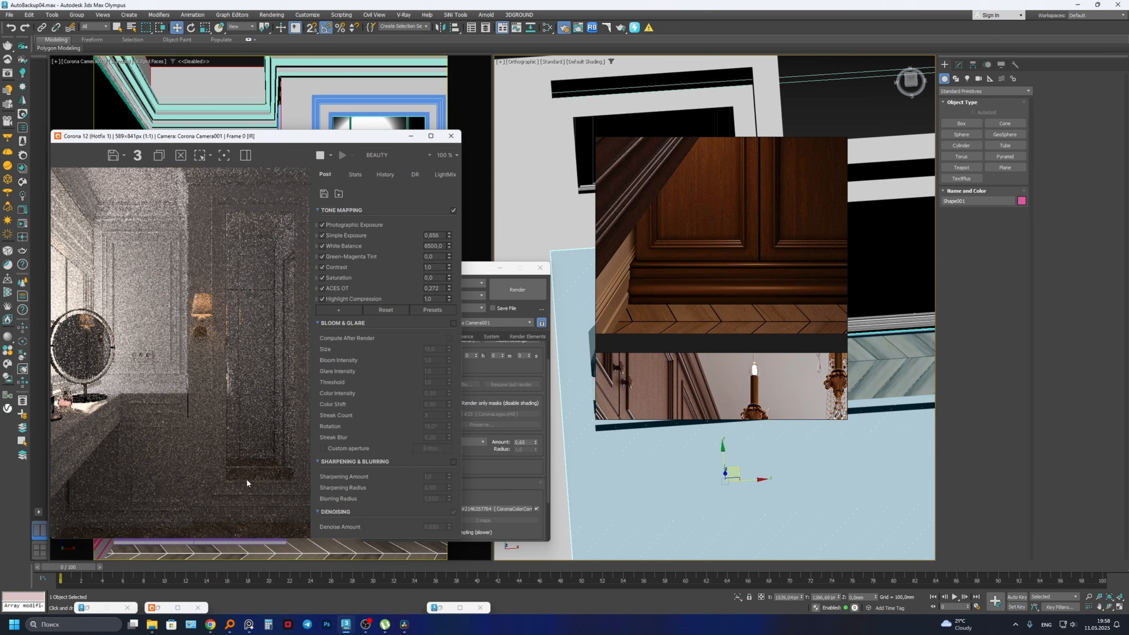
- Examine the floor and cabinet base in the interactive render and compare them with the reference images
scroll(247, 483, up, 2)
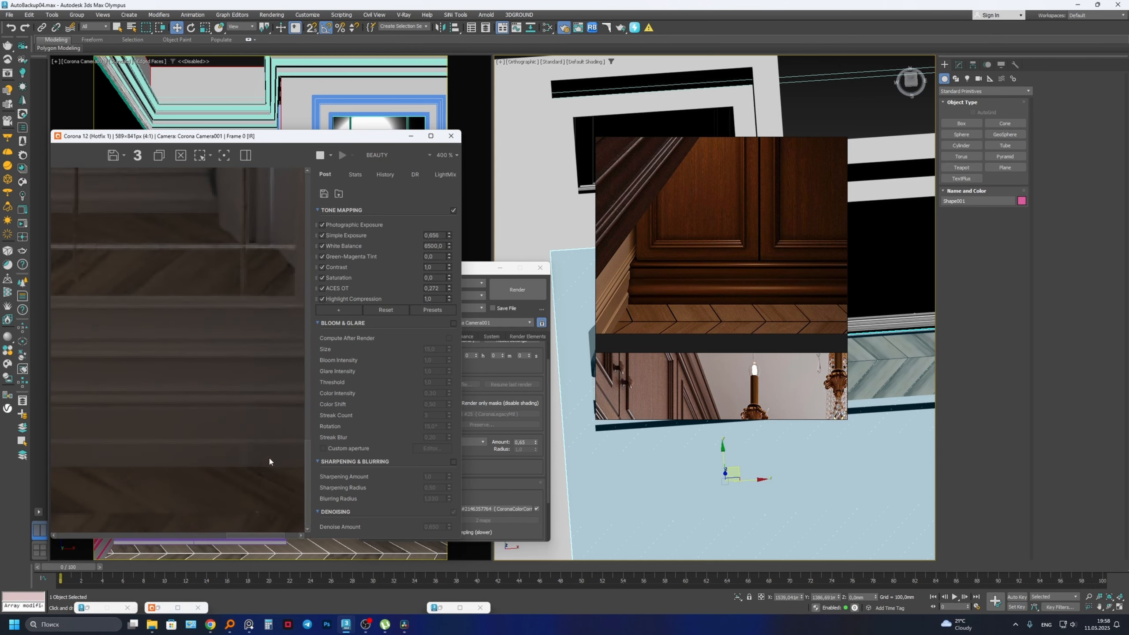
middle_drag(111, 449, 265, 395)
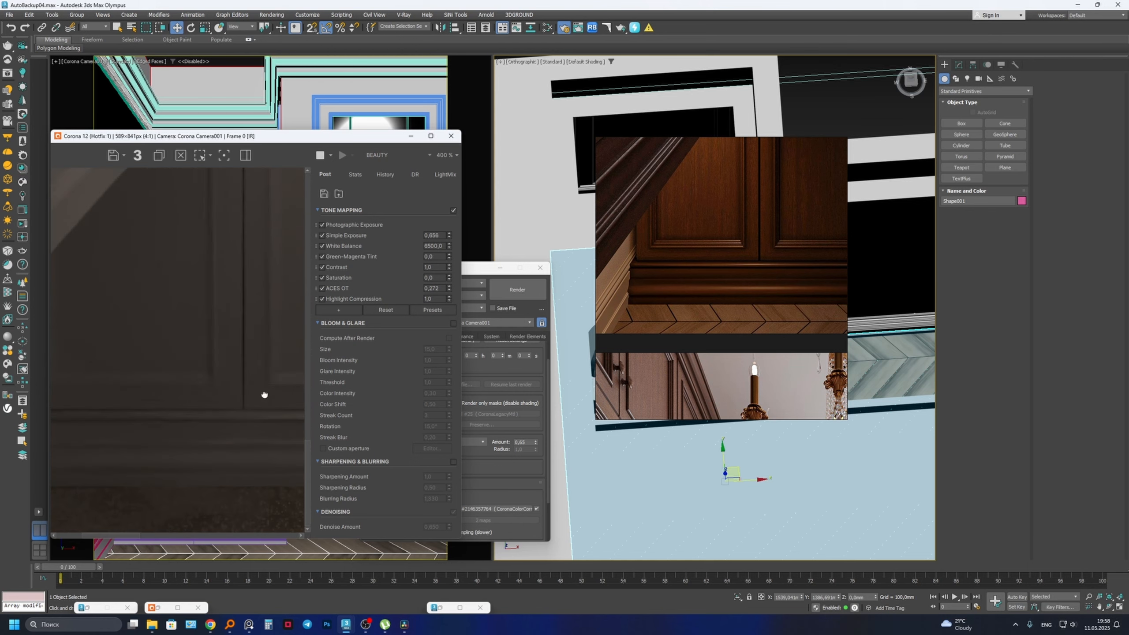
scroll(182, 424, down, 2)
scroll(180, 423, down, 1)
scroll(178, 425, up, 1)
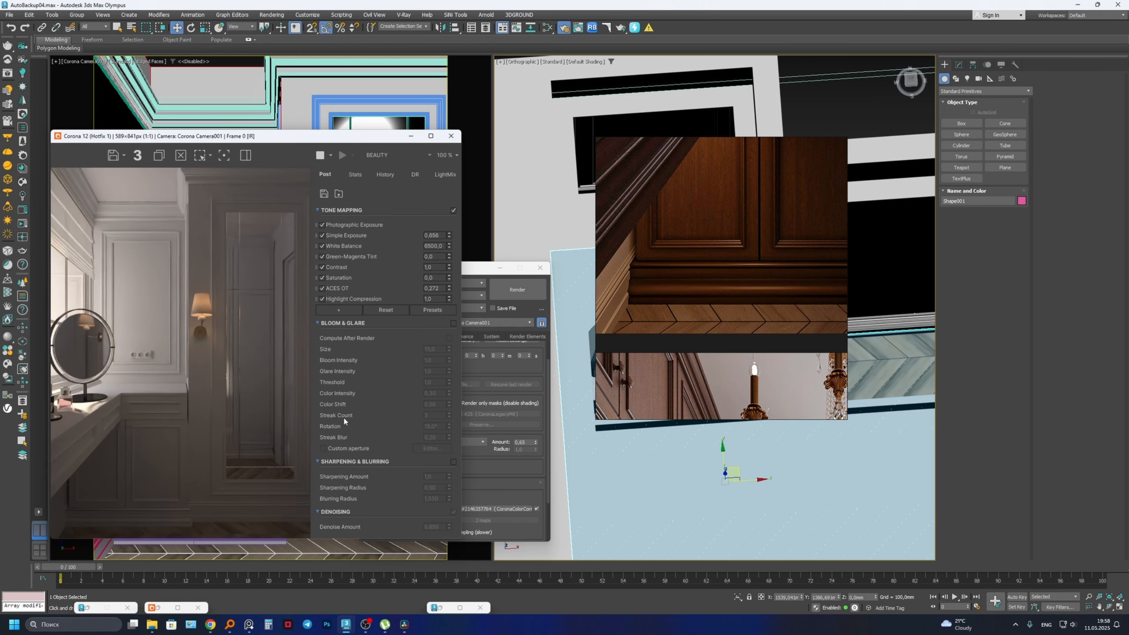
scroll(639, 265, down, 3)
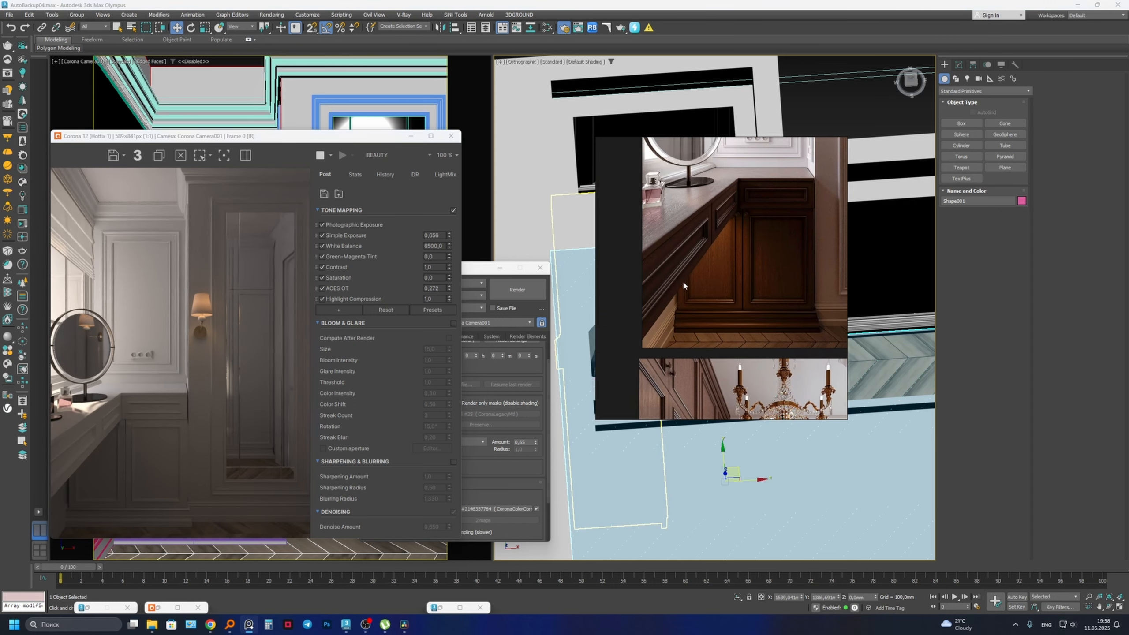
- Hide the reference images and switch the orthographic viewport to the Top view, framing the whole room
click(812, 145)
scroll(748, 272, down, 4)
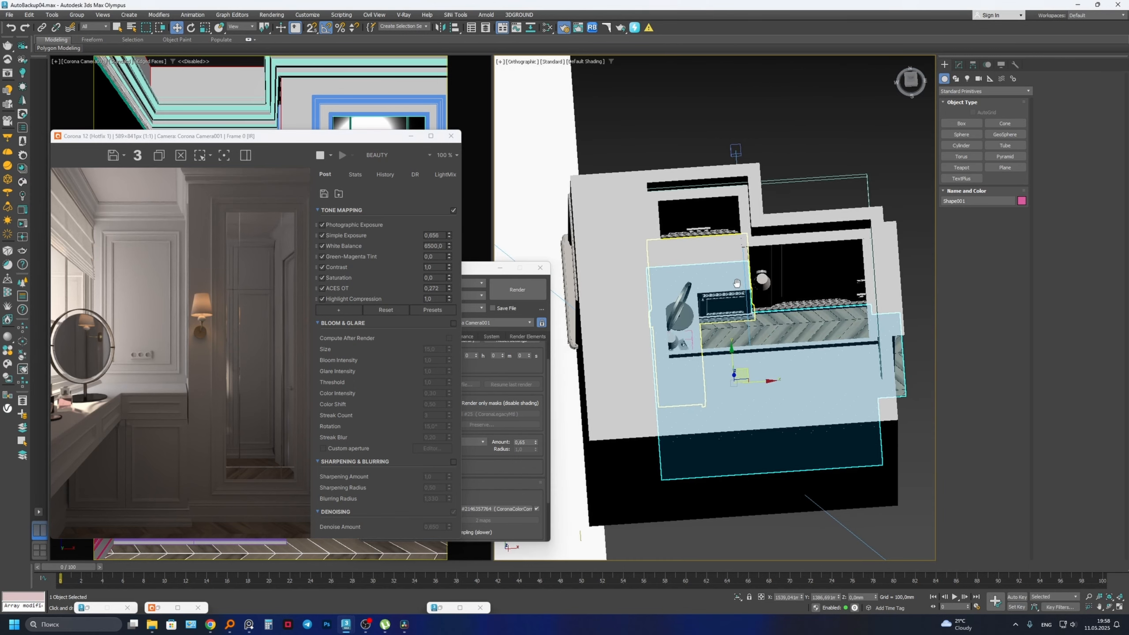
mouse_move(746, 274)
alt+middle_down()
mouse_move(735, 307)
mouse_move(733, 274)
alt+middle_up()
scroll(717, 330, down, 3)
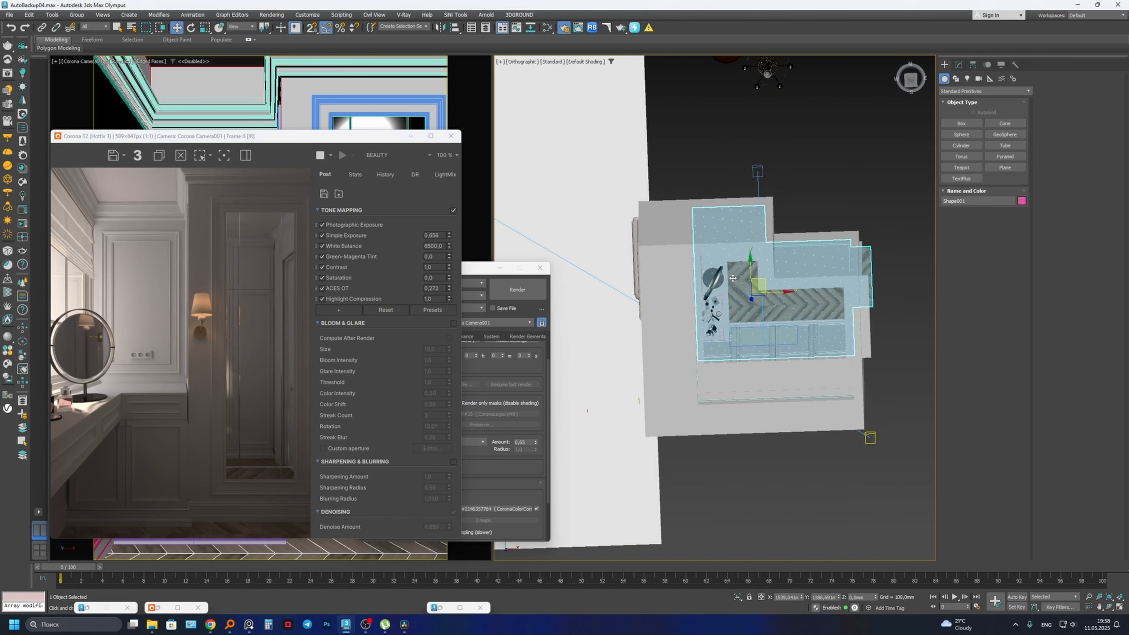
key(t)
scroll(711, 289, up, 3)
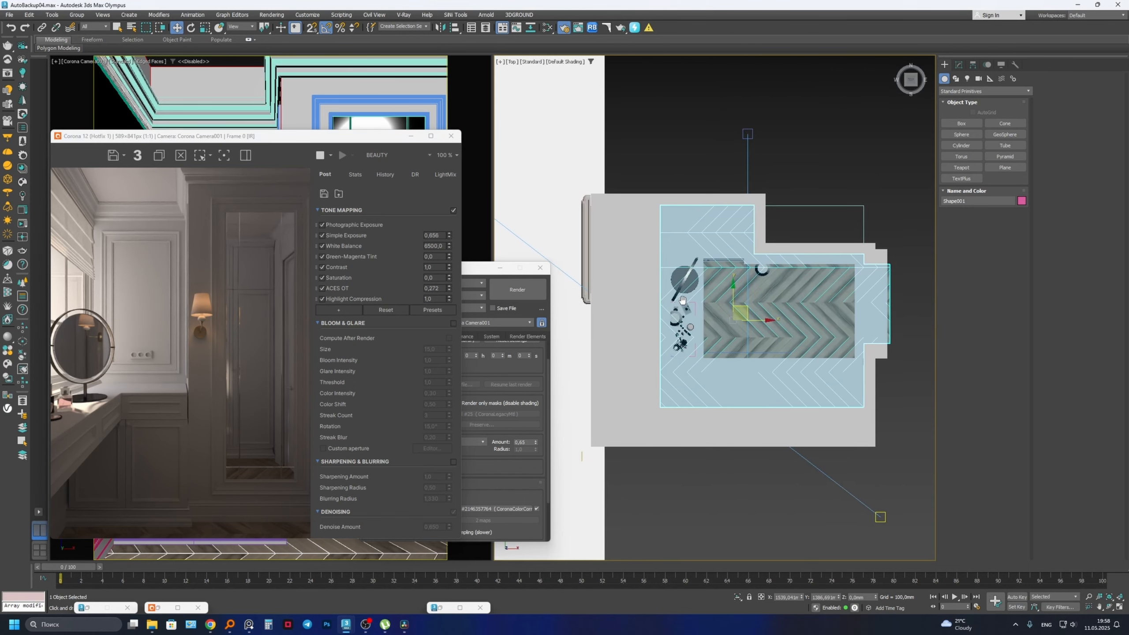
- Draw a rectangular Corona Light about 44 by 964 mm along the wall over the vanity counter in the top view
click(959, 64)
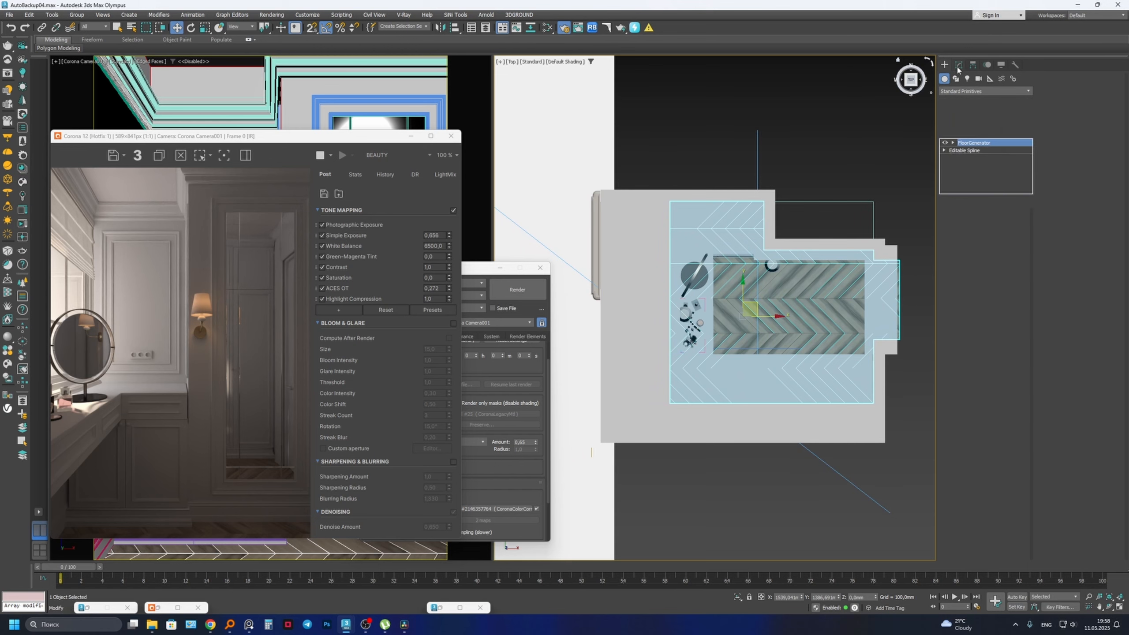
click(945, 65)
click(967, 78)
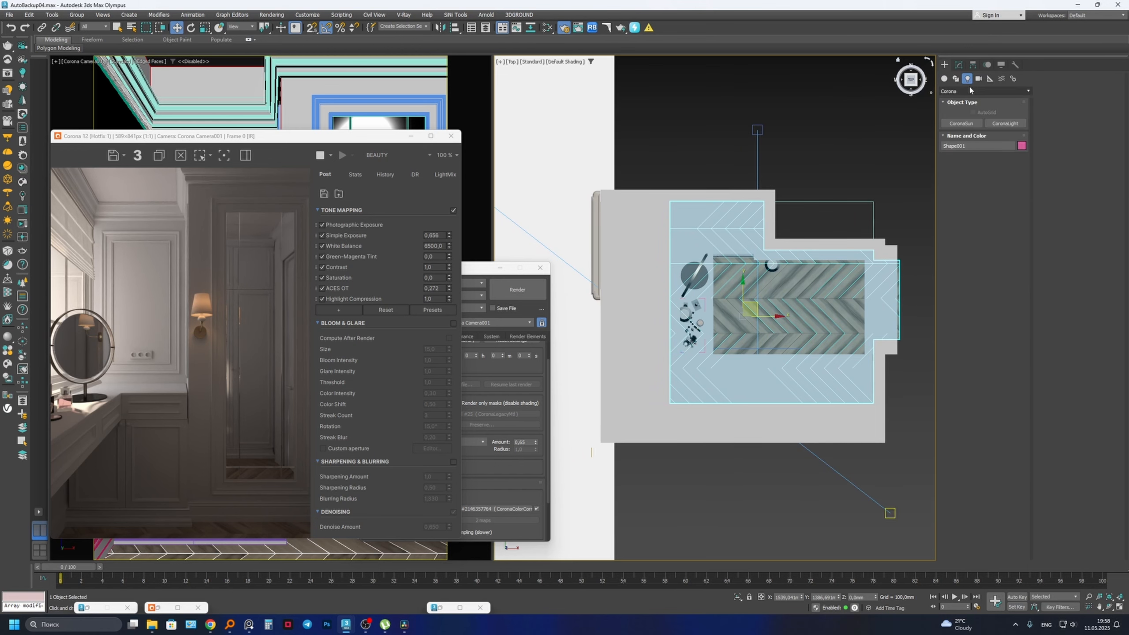
click(1005, 123)
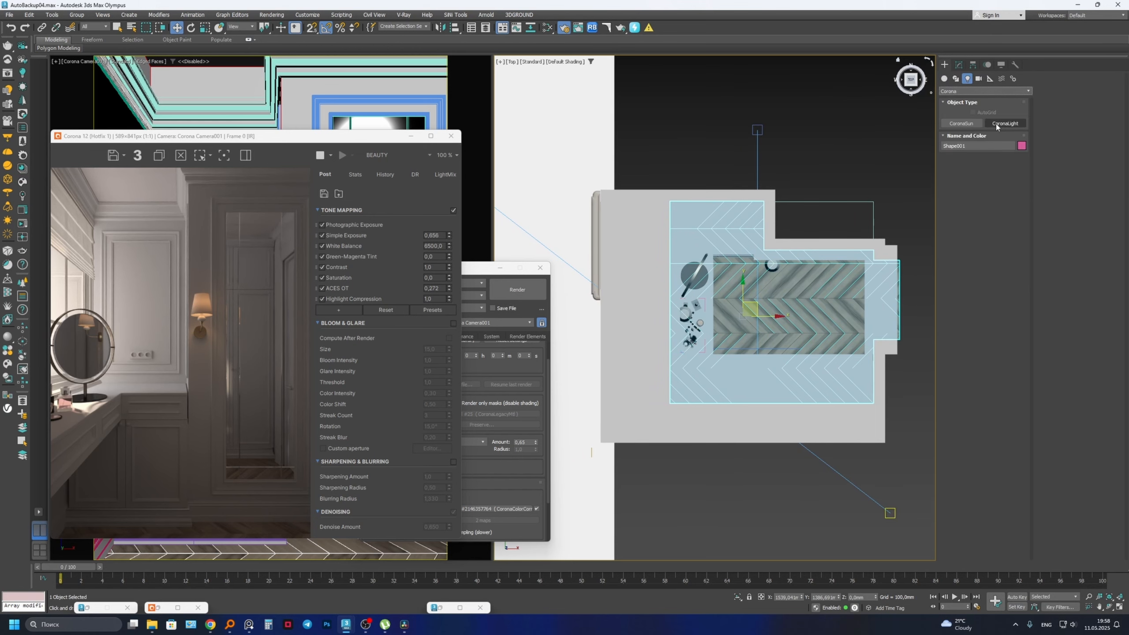
scroll(687, 281, up, 5)
scroll(676, 261, down, 5)
key(F3)
scroll(678, 248, up, 3)
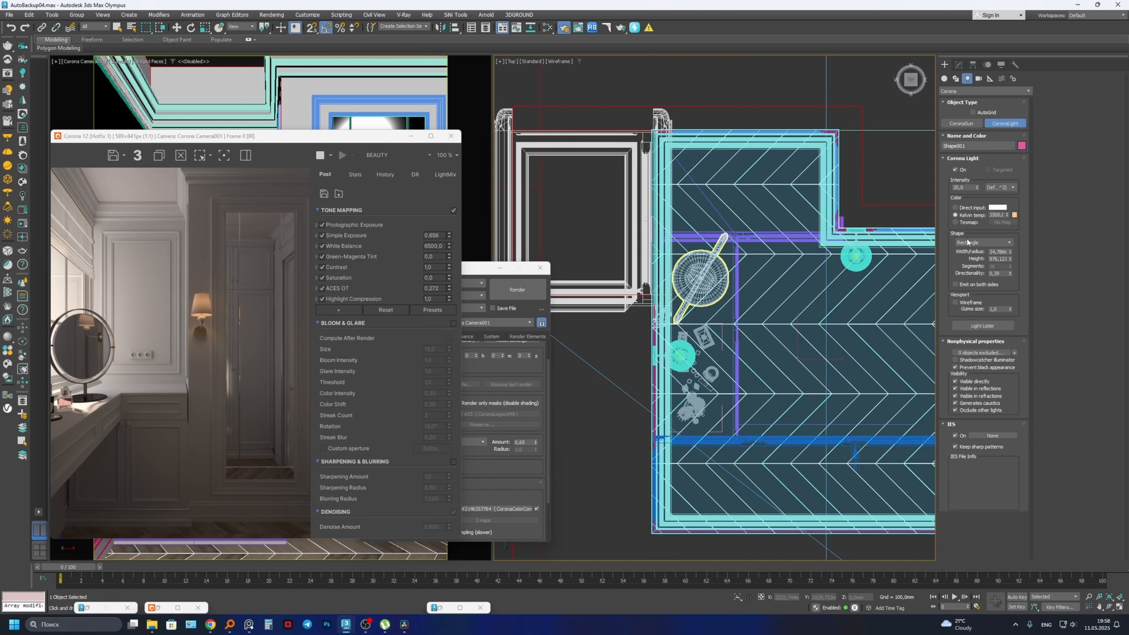
click(975, 255)
scroll(704, 287, up, 3)
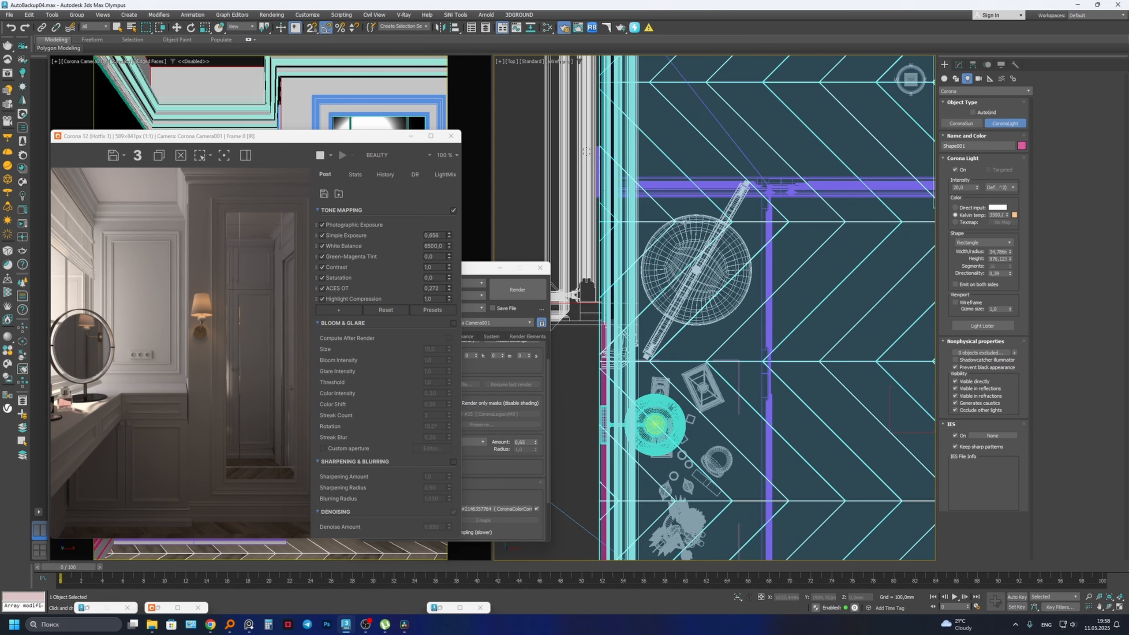
drag(673, 204, 648, 490)
scroll(640, 340, down, 3)
scroll(644, 424, up, 3)
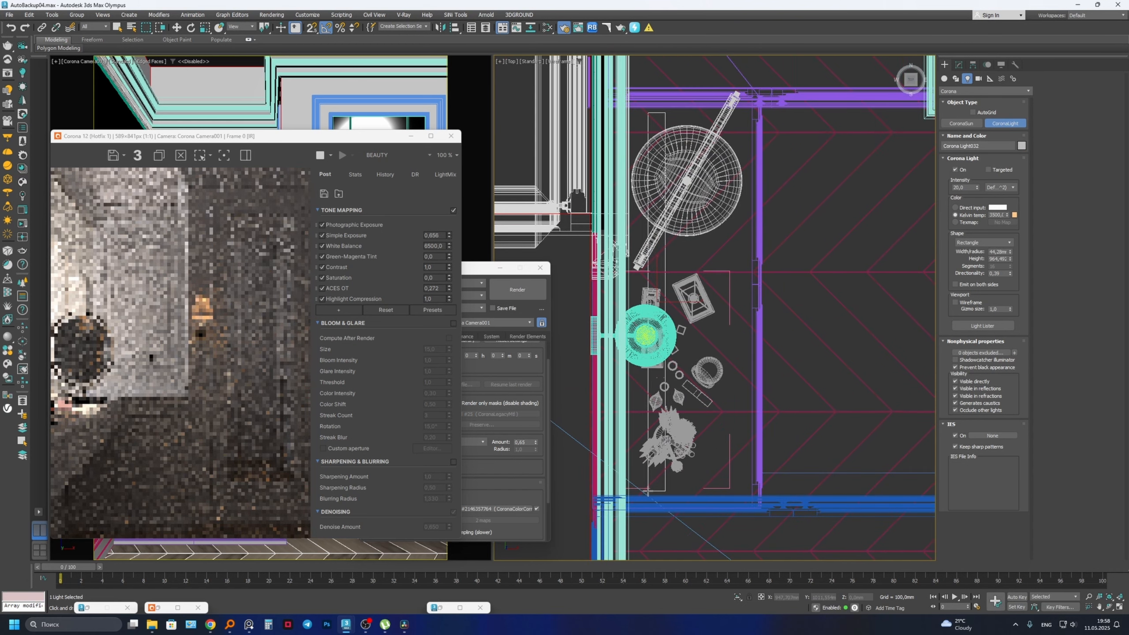
- Raise the new light from the floor to just beneath the vanity countertop and open its parameters for editing
key(w)
scroll(761, 345, down, 5)
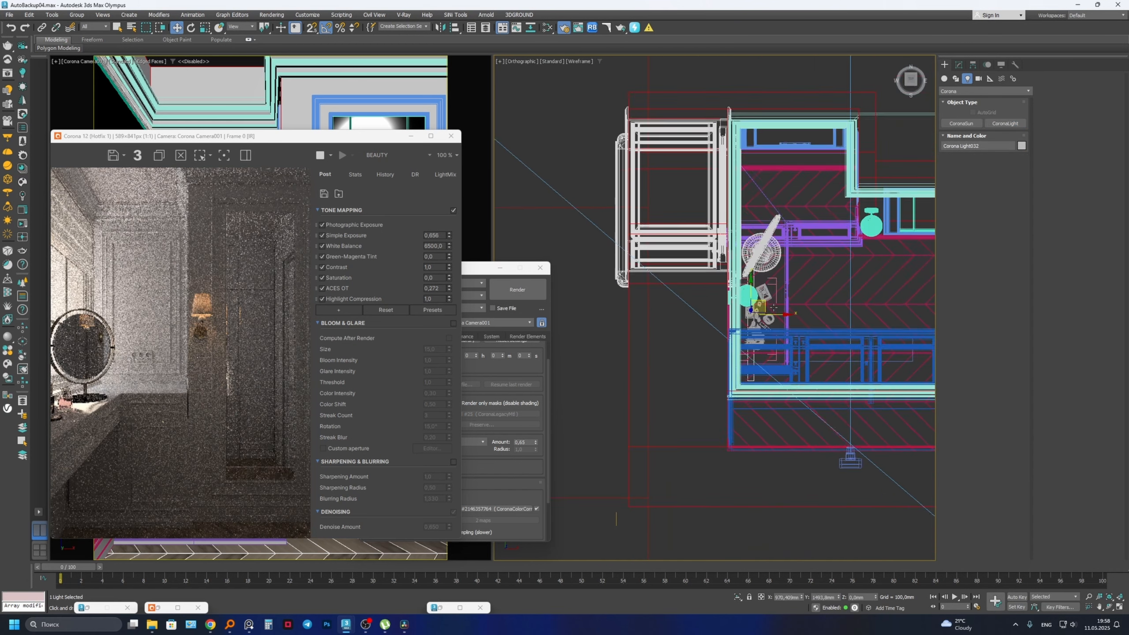
alt+middle_drag(760, 345, 777, 251)
scroll(777, 251, up, 4)
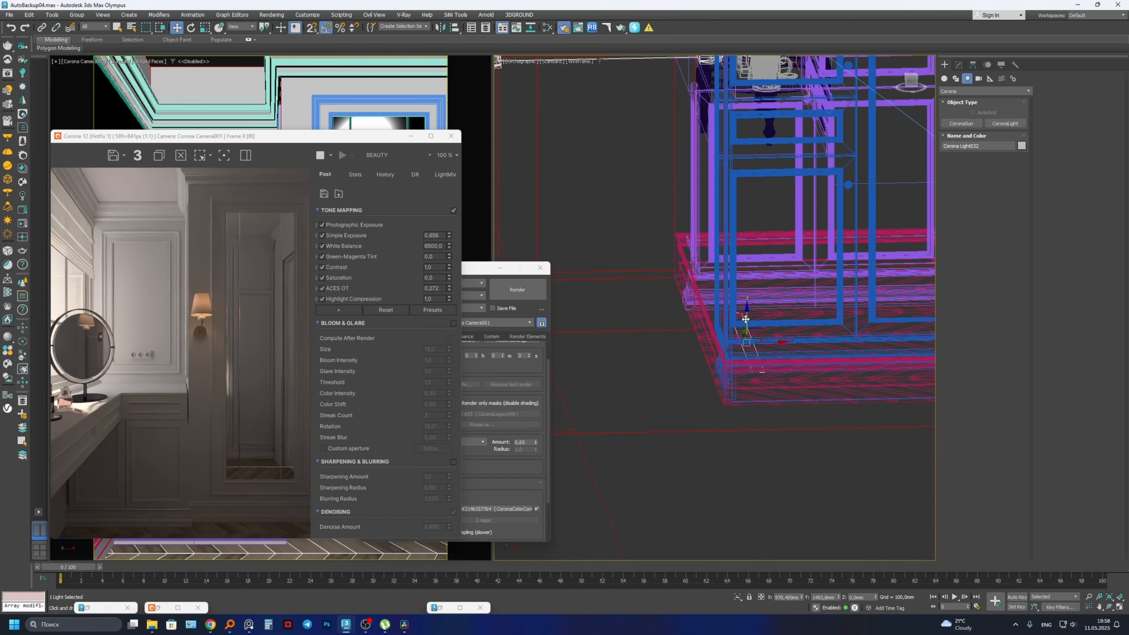
drag(757, 331, 758, 121)
key(f)
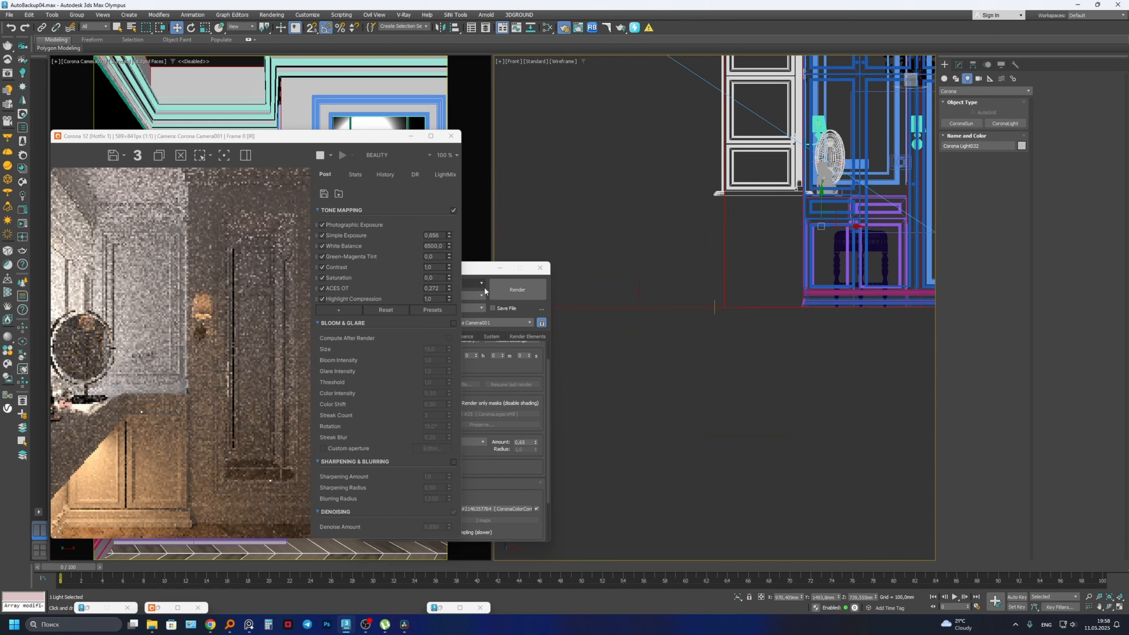
scroll(714, 311, up, 6)
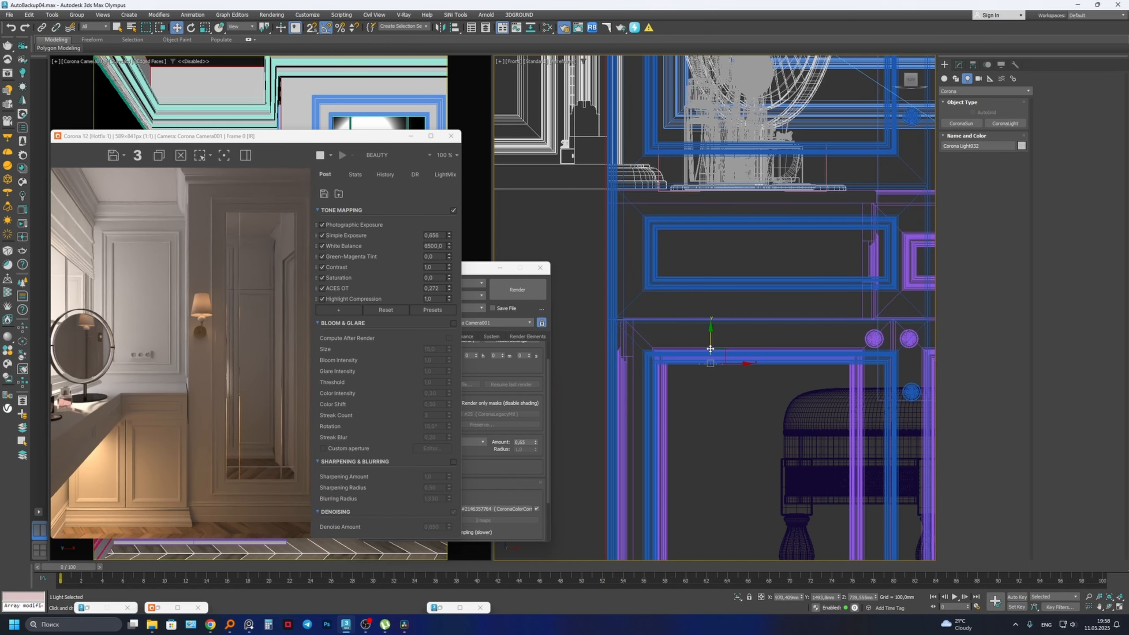
drag(712, 329, 713, 314)
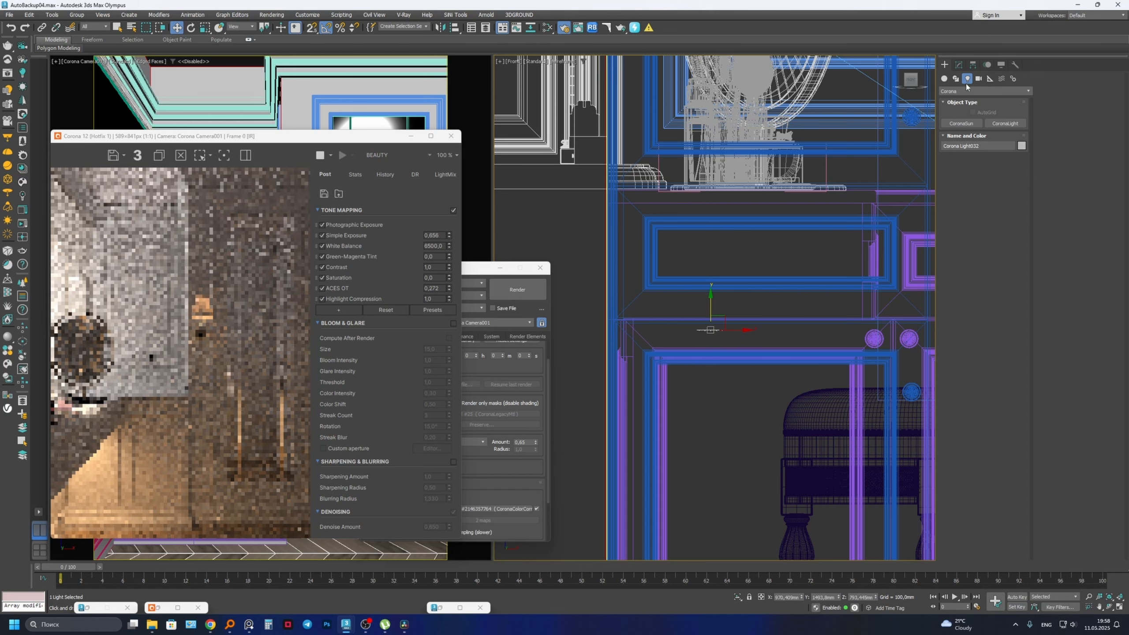
click(959, 65)
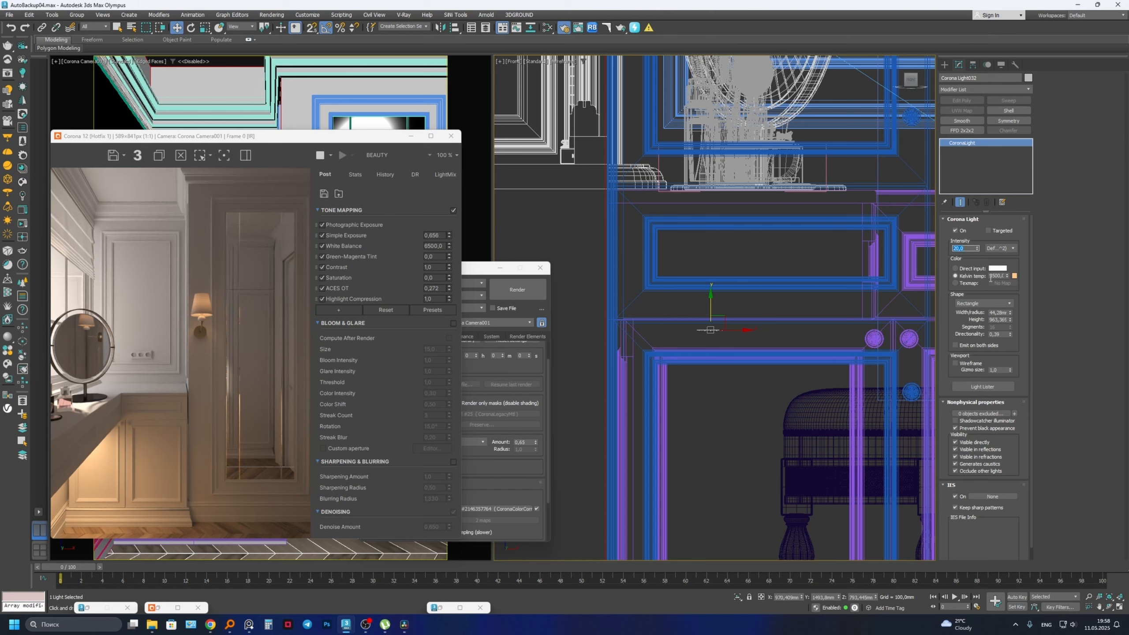
click(969, 270)
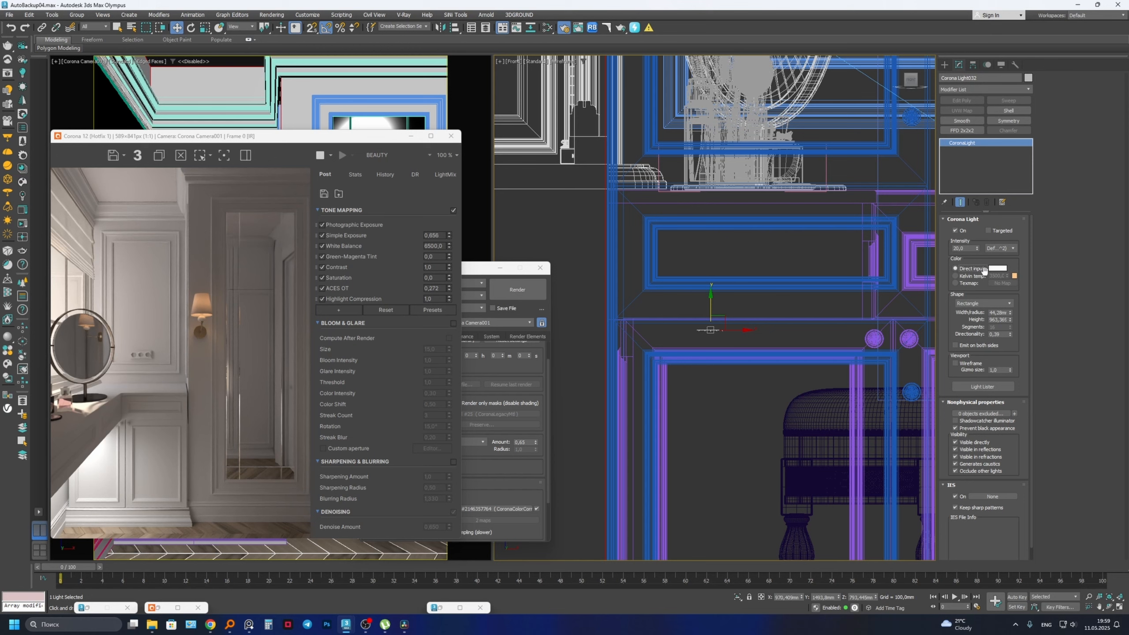
click(996, 269)
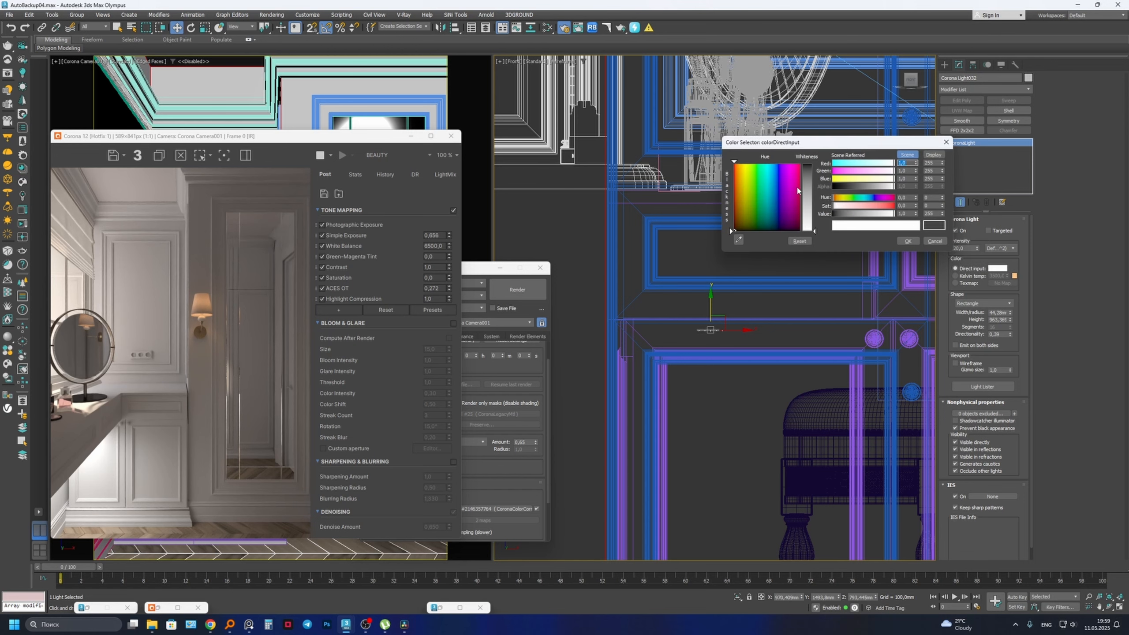
drag(798, 200, 798, 191)
click(937, 241)
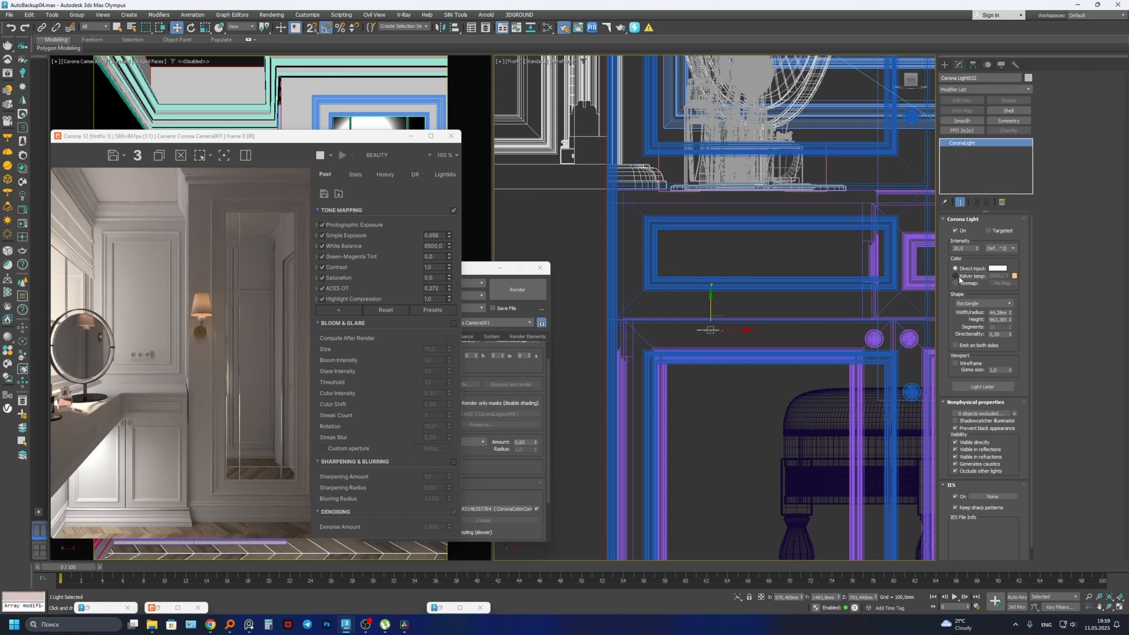
- Use Kelvin temperature for the light's color, testing 1000 and 4000 before settling on a warm 3000
click(958, 277)
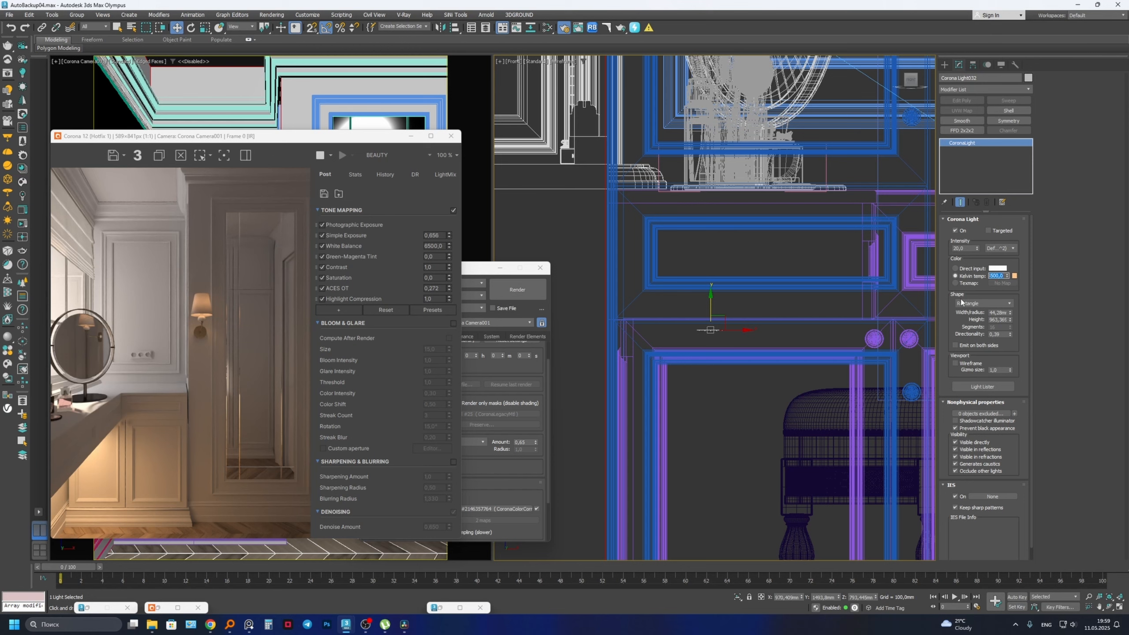
text(0)
key(Return)
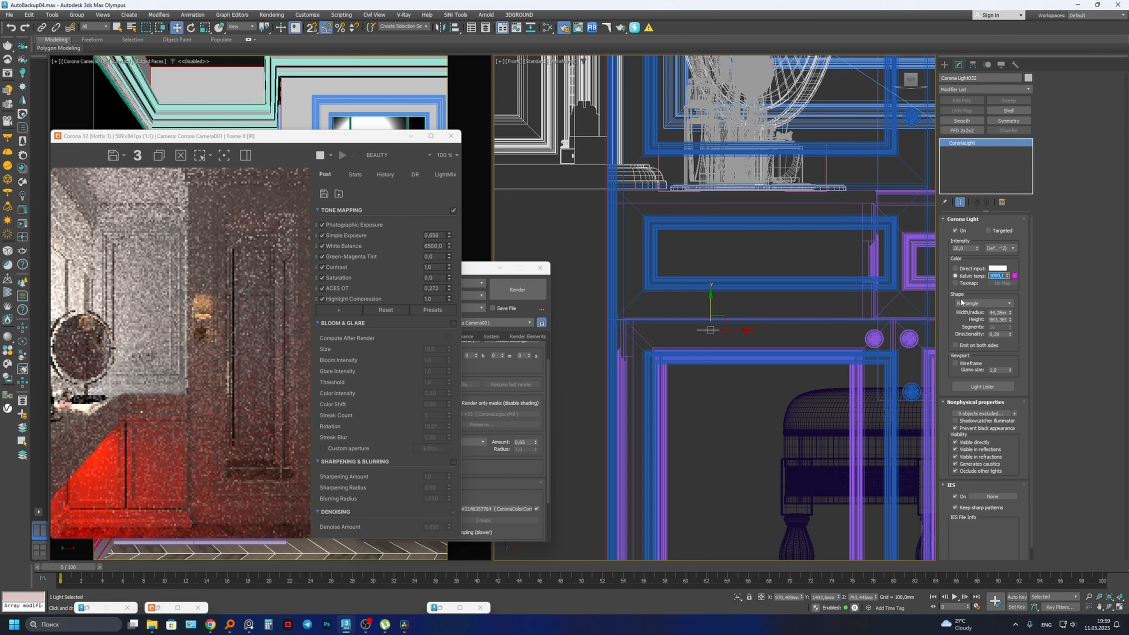
text(4000)
key(Return)
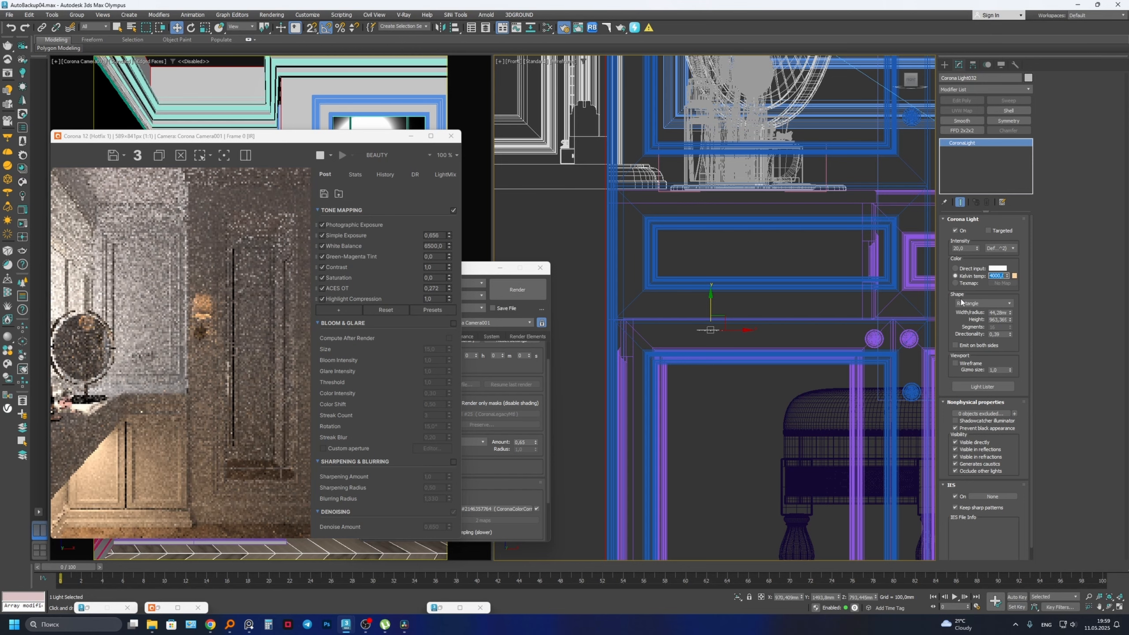
text(3500)
key(Return)
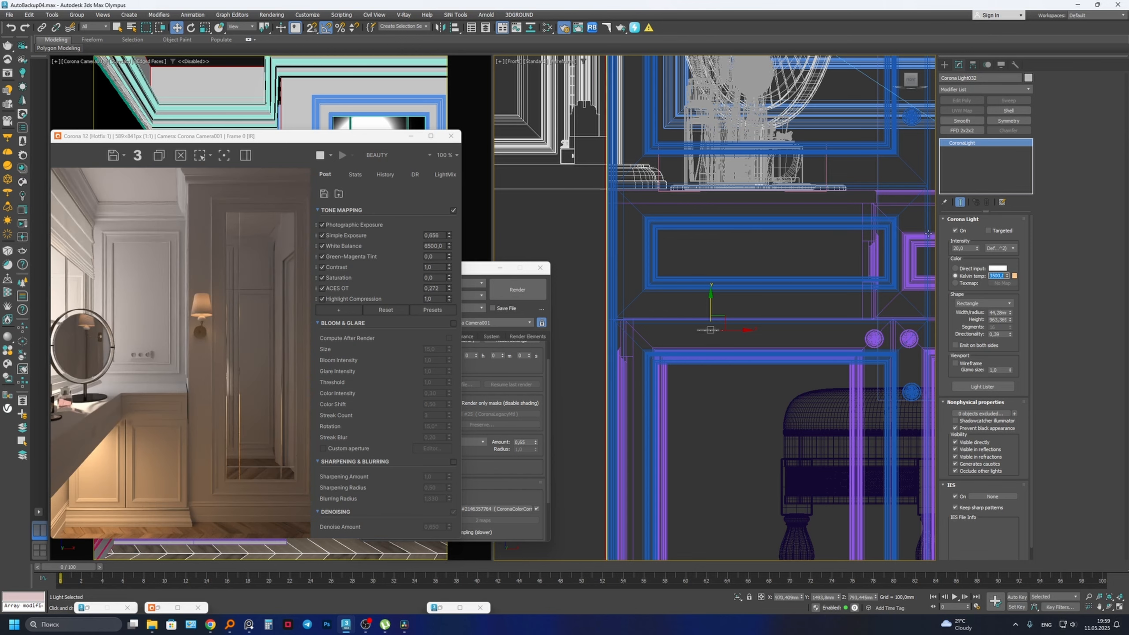
- Set the intensity of the under-counter light to 15
click(958, 249)
text(15)
key(Return)
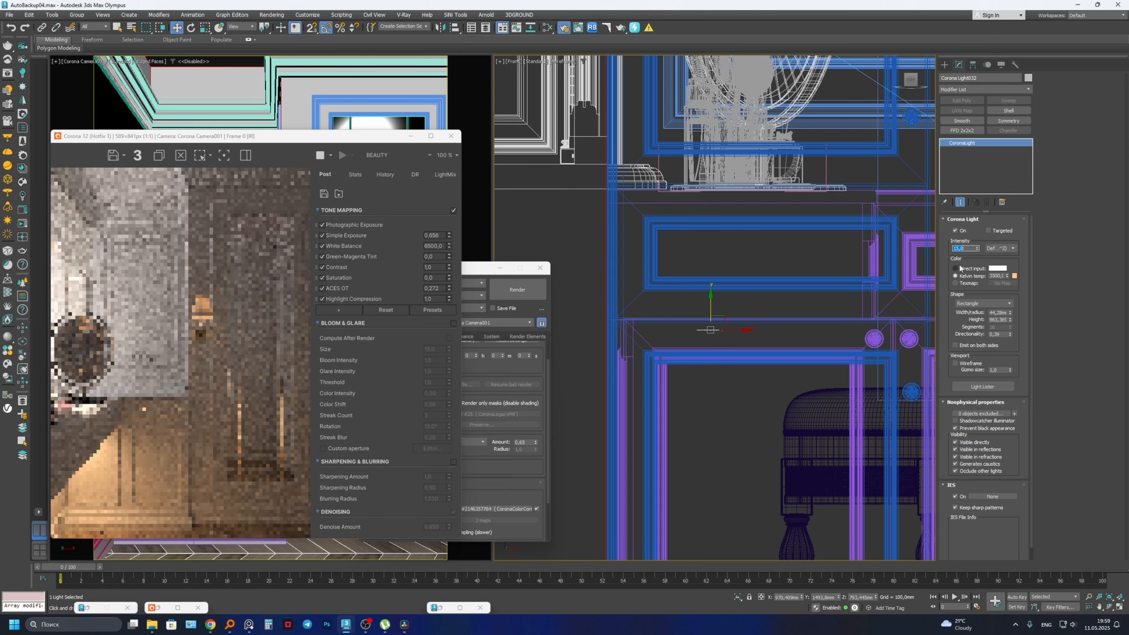
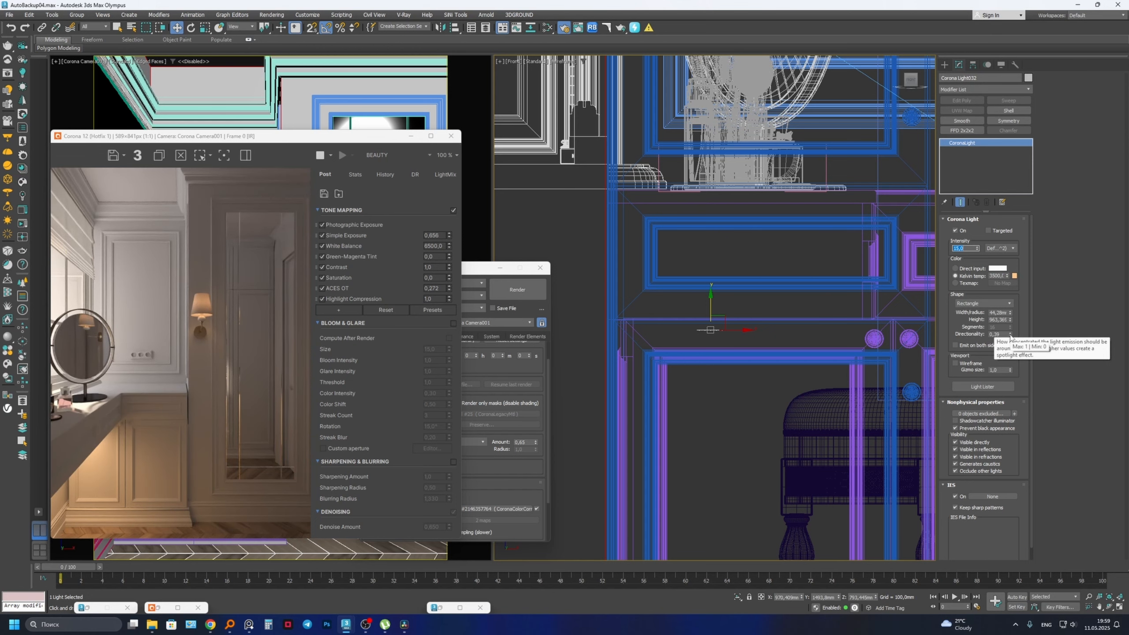
- Try a directionality of 1.0 on the under-counter light and inspect the floor and cabinet fronts in the interactive render
scroll(687, 237, down, 5)
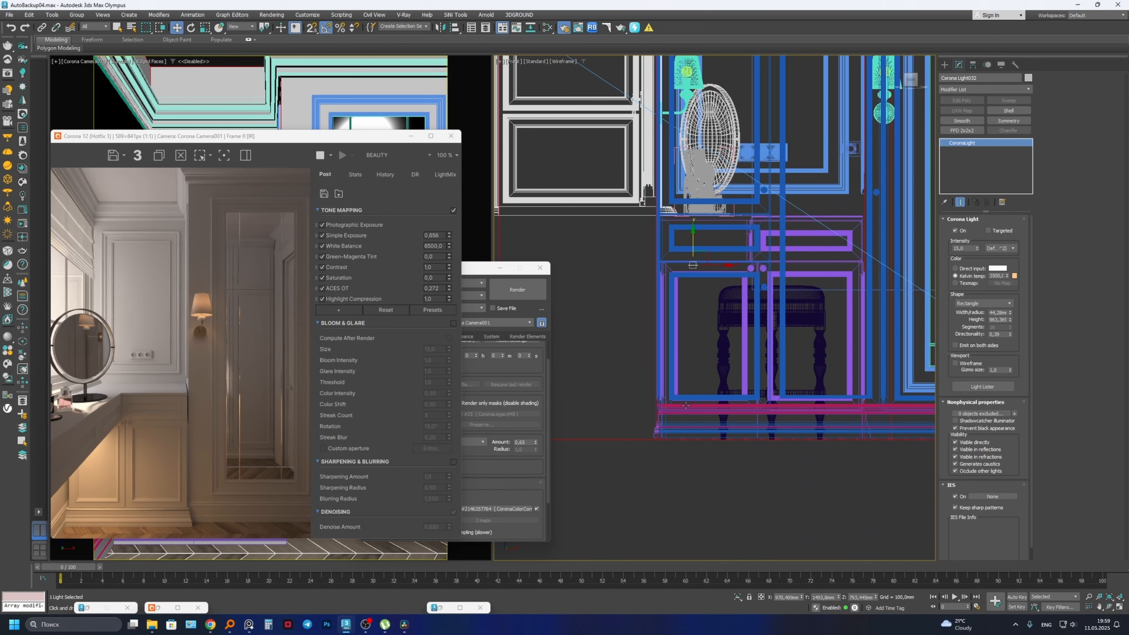
scroll(689, 268, up, 2)
middle_drag(701, 278, 720, 281)
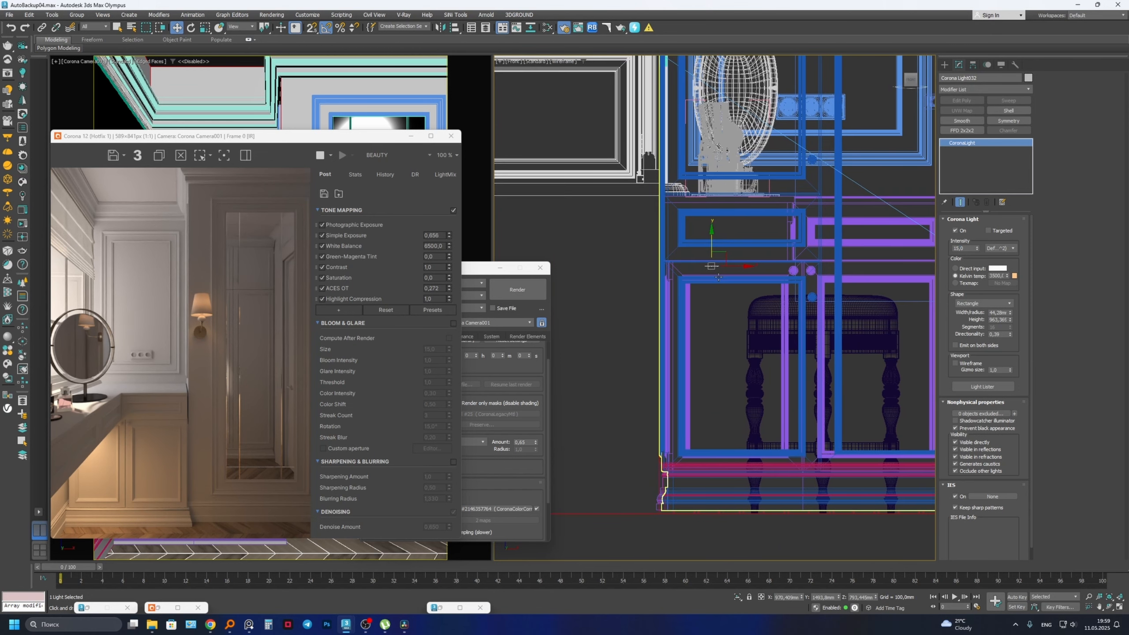
right_click(1009, 336)
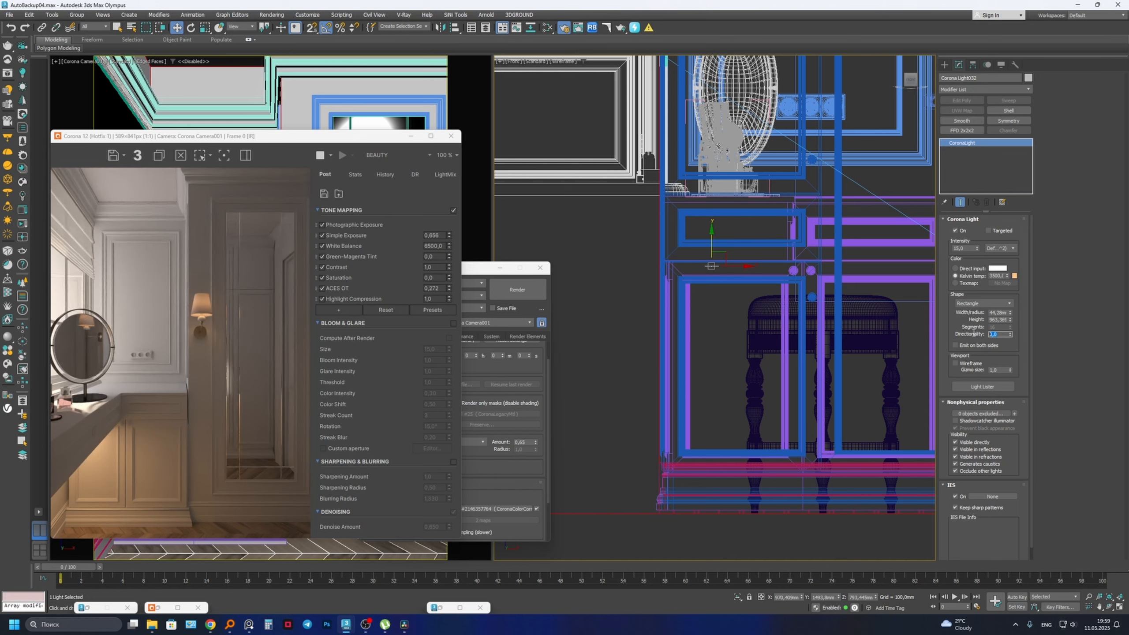
key(Return)
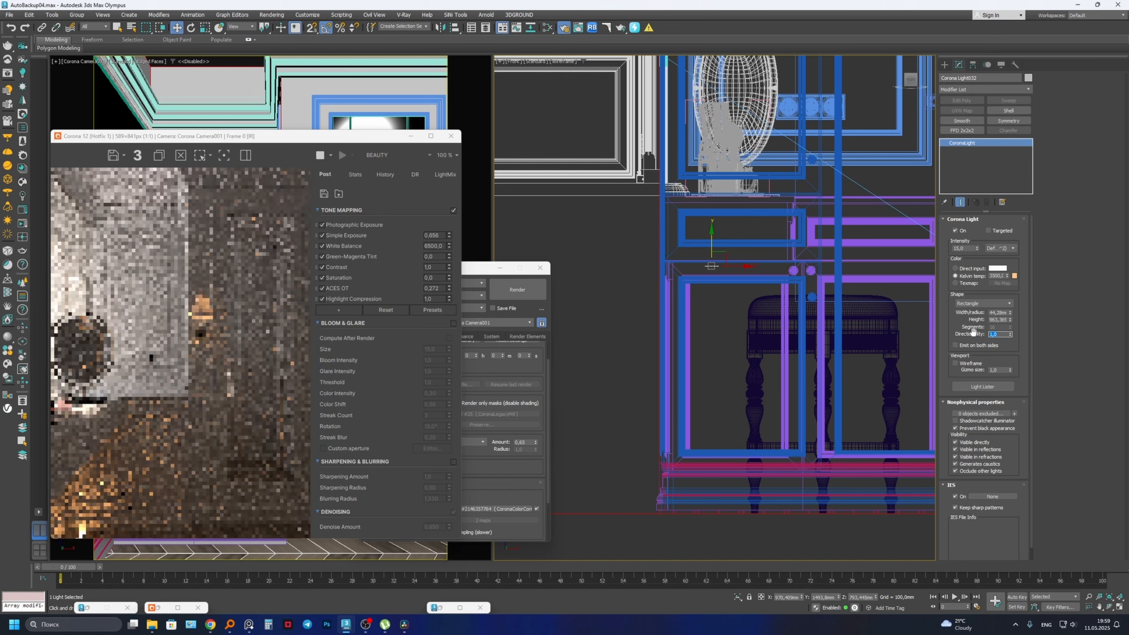
scroll(116, 502, up, 2)
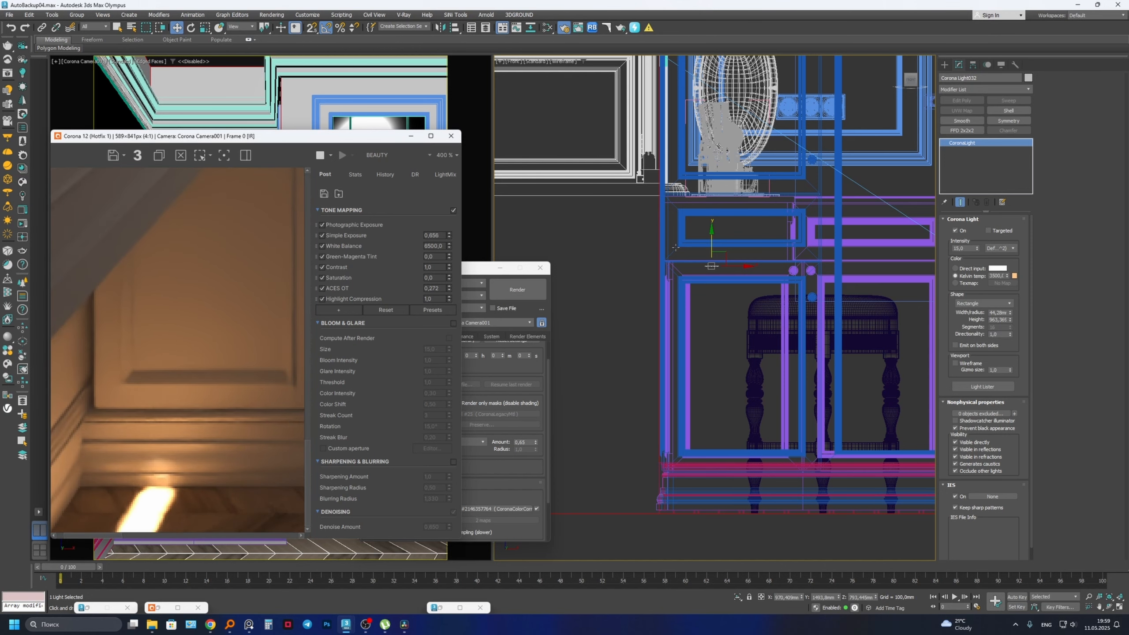
middle_drag(711, 468, 710, 383)
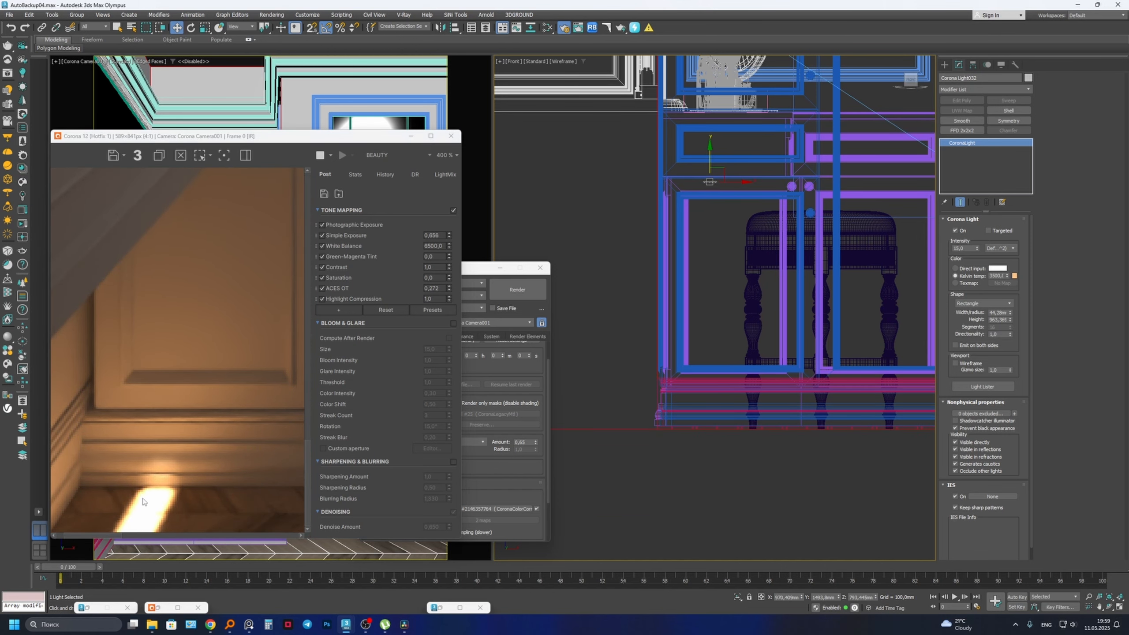
scroll(143, 502, down, 3)
scroll(158, 473, up, 1)
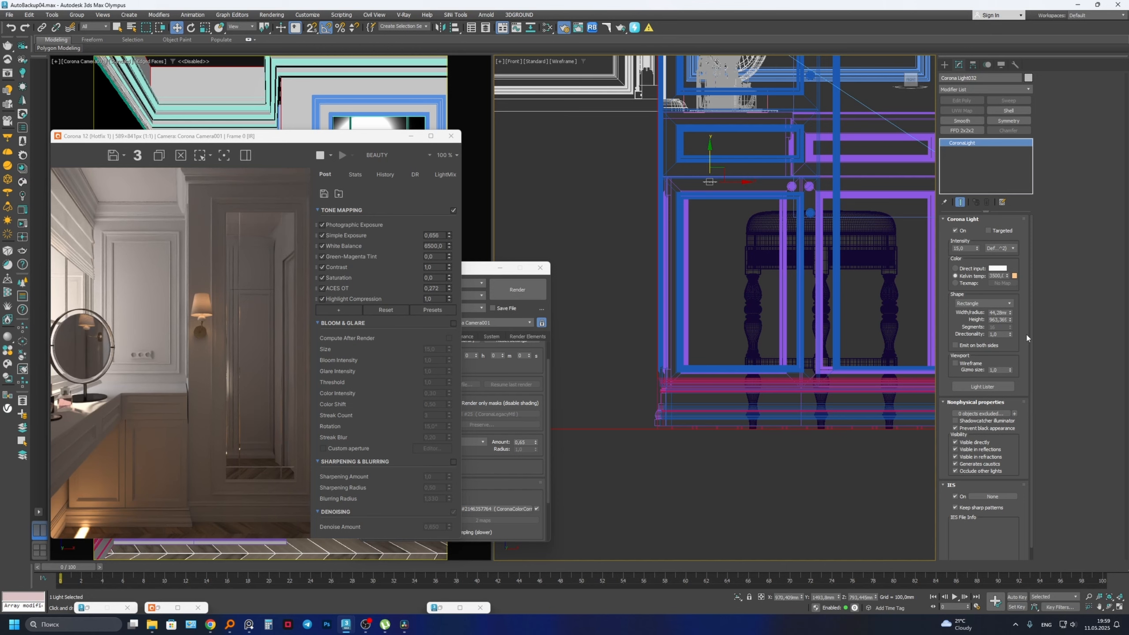
- Set the light's directionality to 0.31 and raise it slightly, closer to the underside of the countertop
drag(1010, 334, 1014, 364)
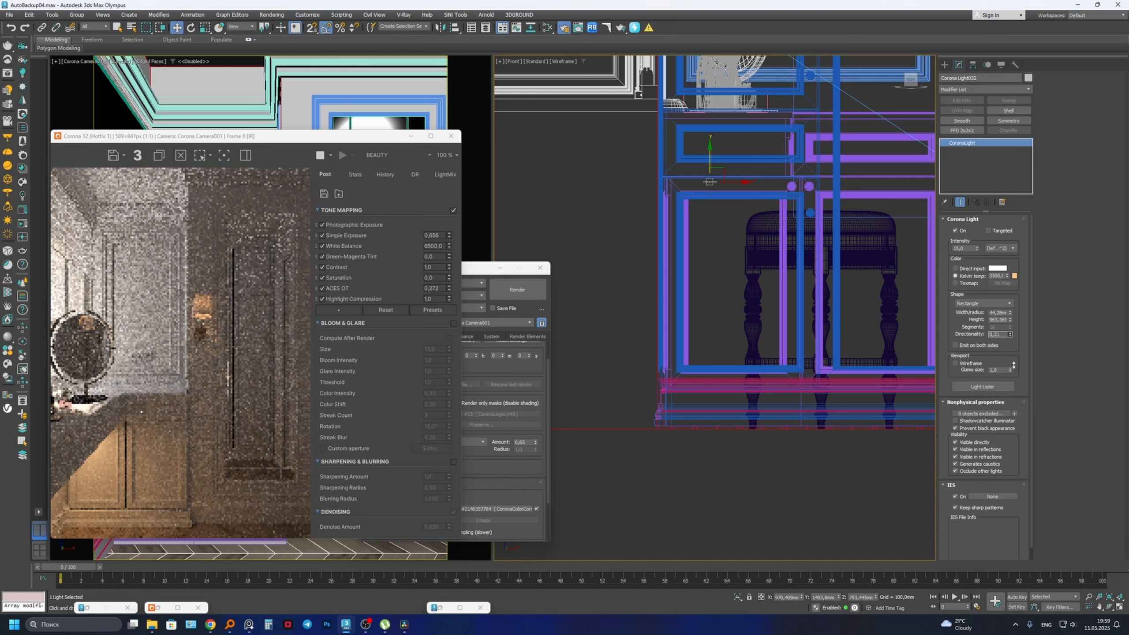
scroll(686, 195, up, 5)
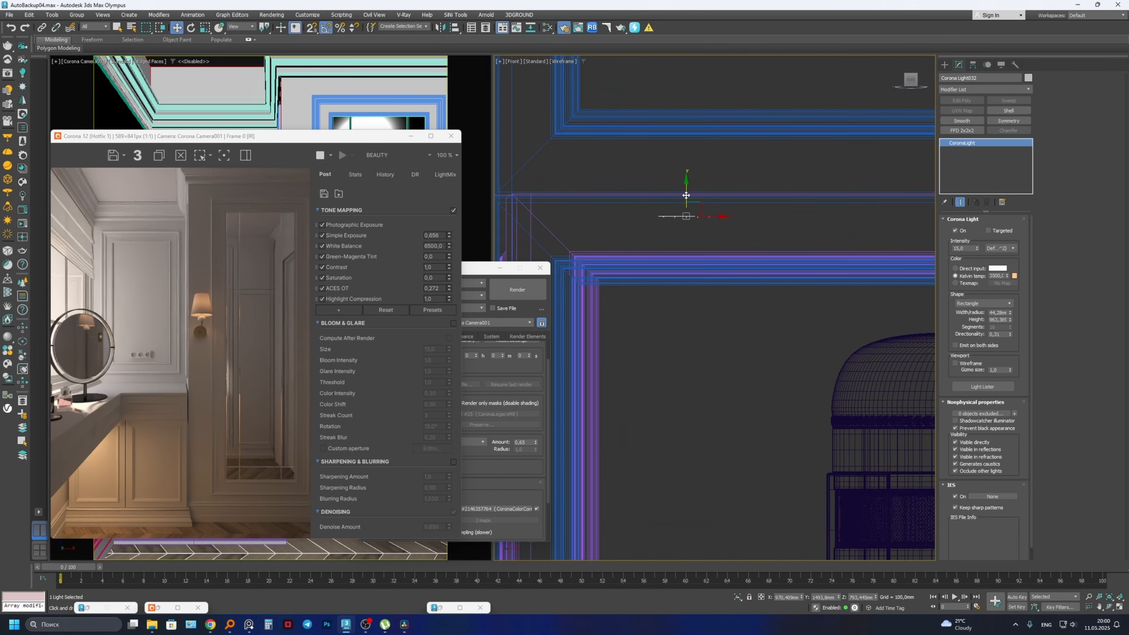
drag(685, 195, 685, 186)
scroll(685, 188, down, 6)
scroll(685, 198, up, 3)
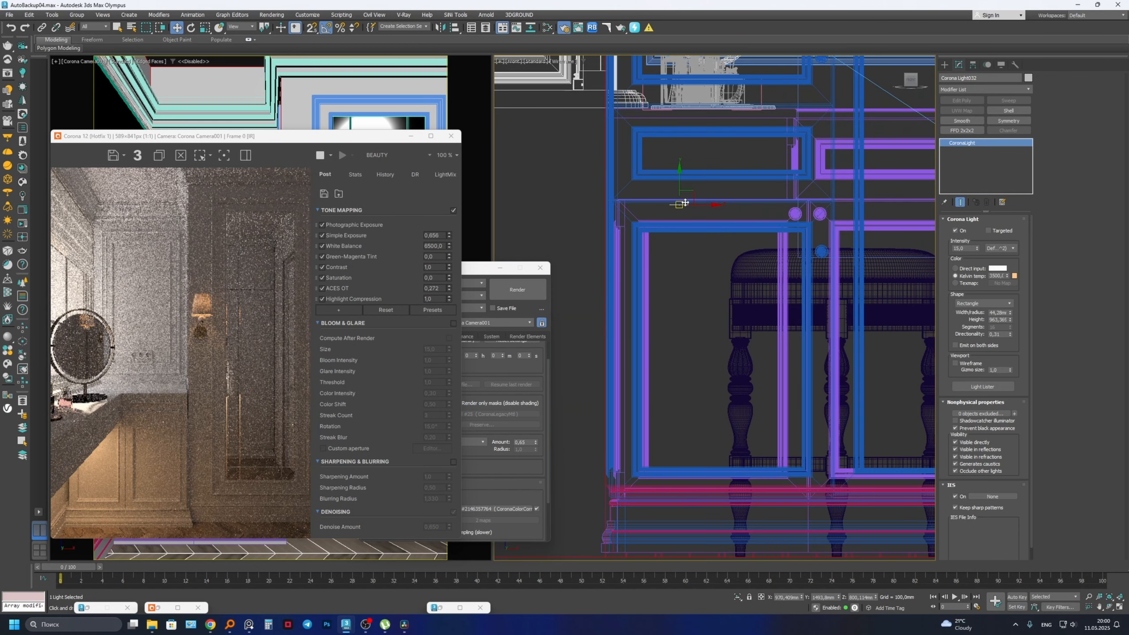
scroll(685, 203, down, 3)
scroll(239, 341, up, 1)
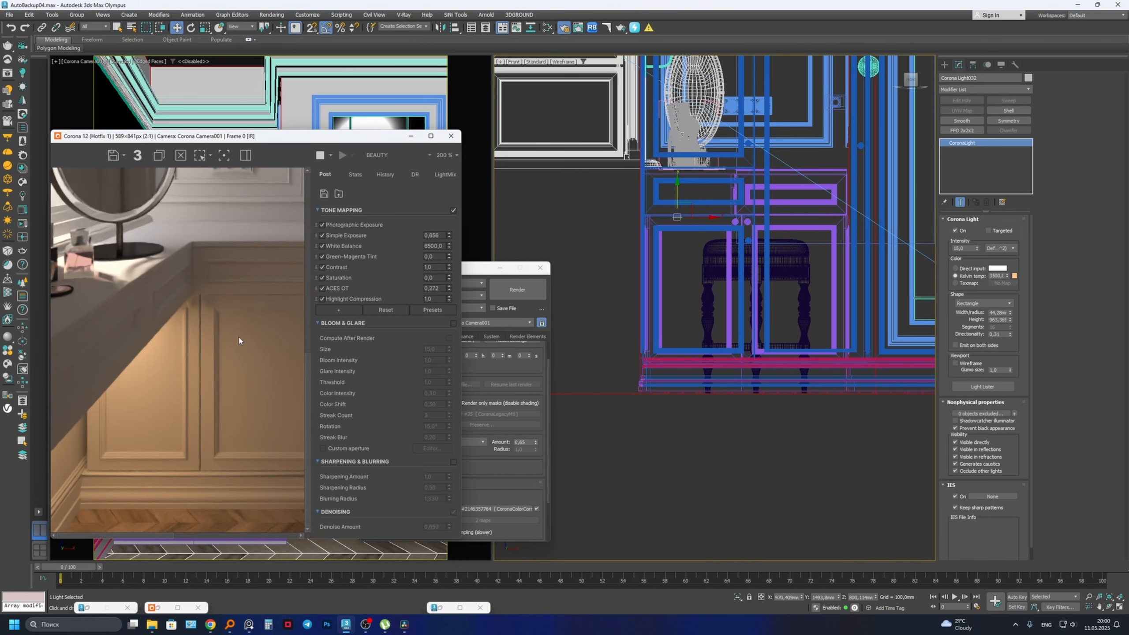
scroll(239, 342, down, 1)
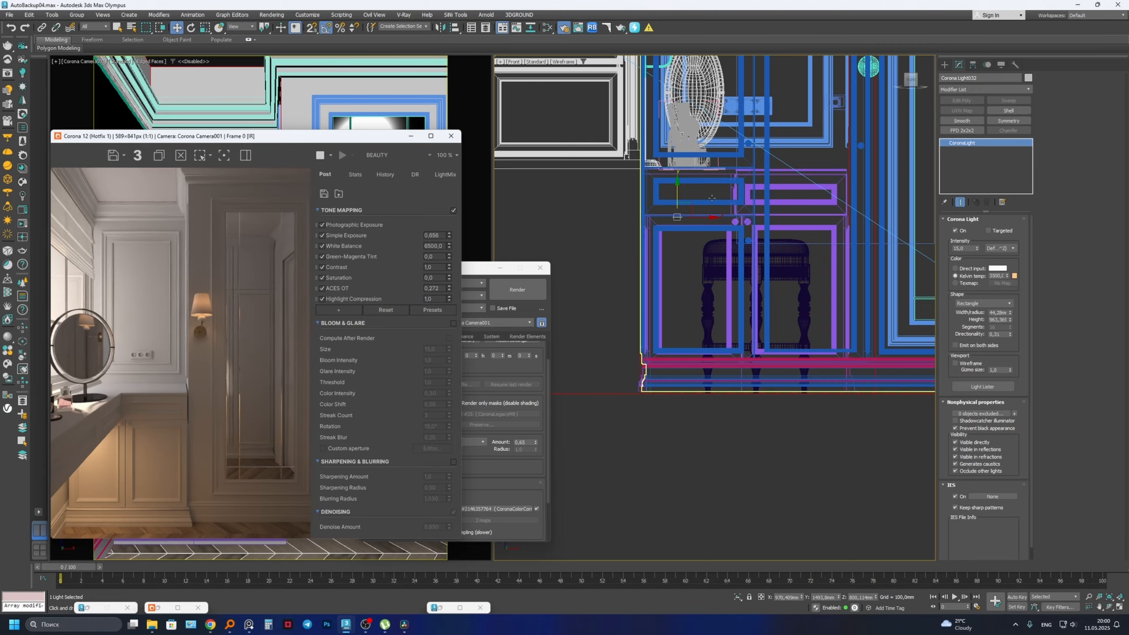
- Show the scene shaded from an angled overhead view and select the vanity cabinet with its countertop
alt+middle_drag(702, 249, 642, 313)
scroll(643, 313, down, 4)
scroll(714, 235, up, 4)
key(F3)
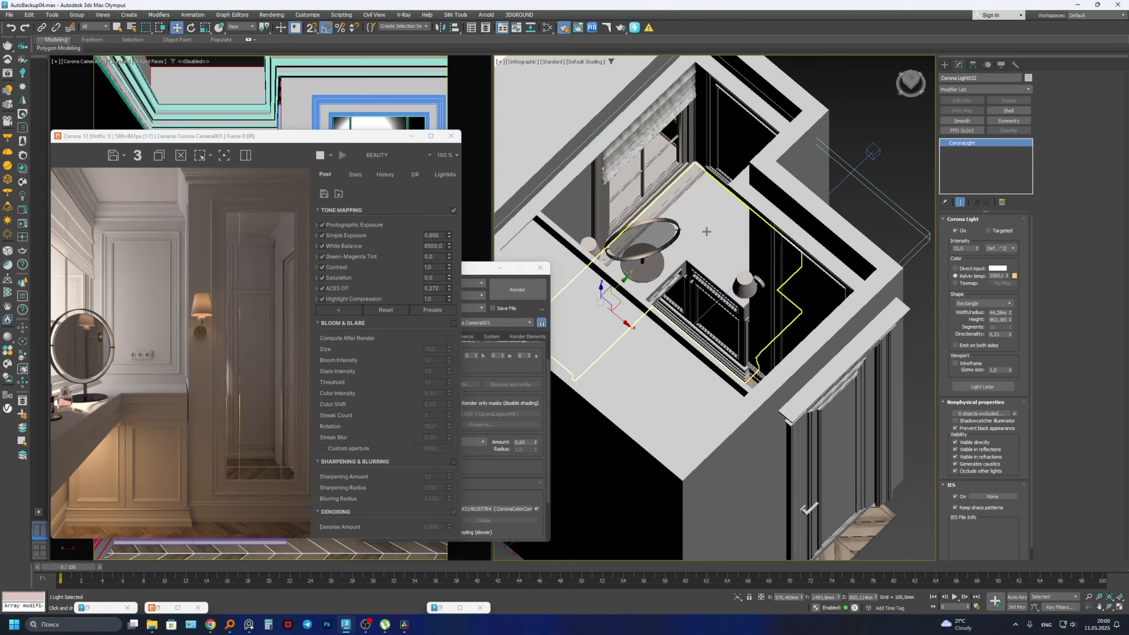
scroll(693, 222, down, 3)
scroll(685, 216, up, 5)
scroll(682, 218, down, 4)
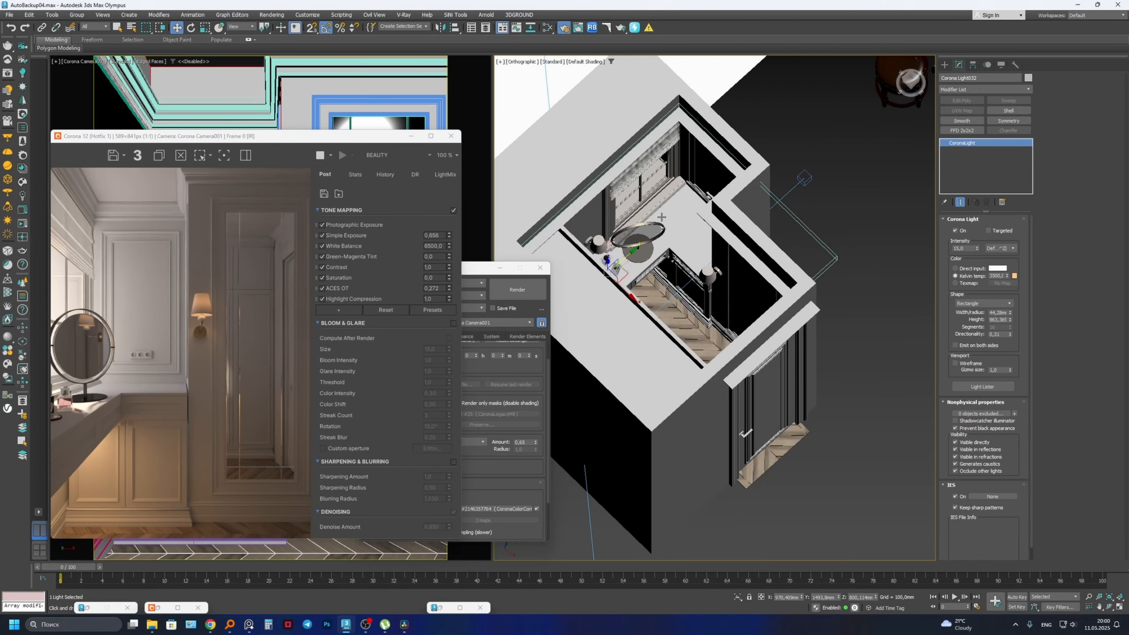
scroll(688, 232, up, 3)
click(679, 232)
alt+middle_drag(687, 232, 588, 77)
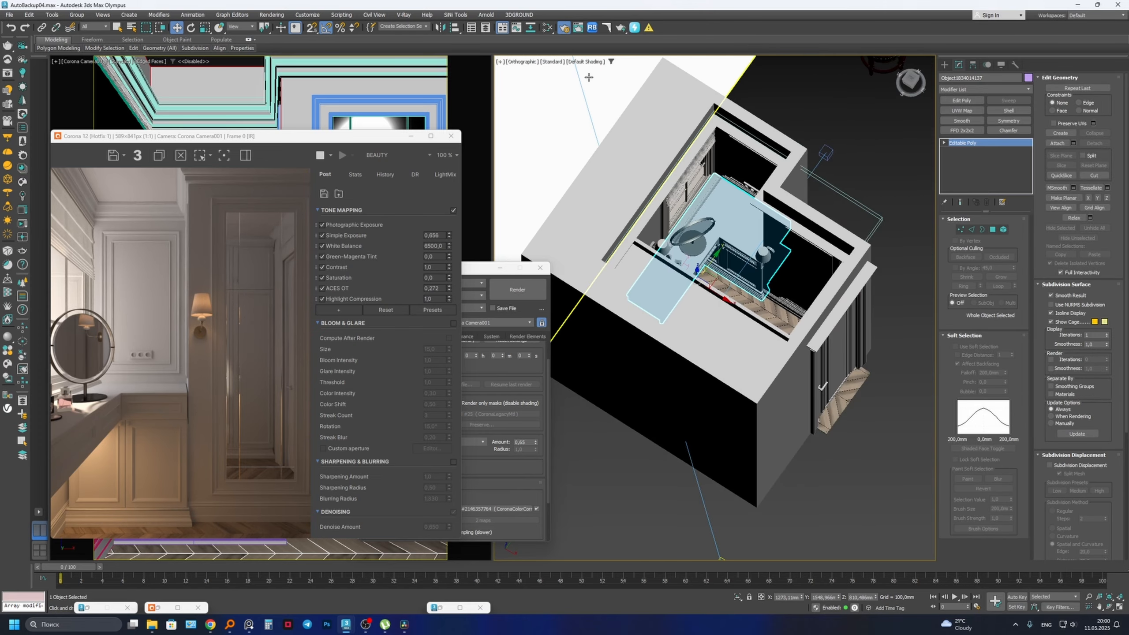
- Open the Slate Material Editor, dismiss the texture list, and create a CoronaLegacyMtl in an empty area of the graph
click(548, 28)
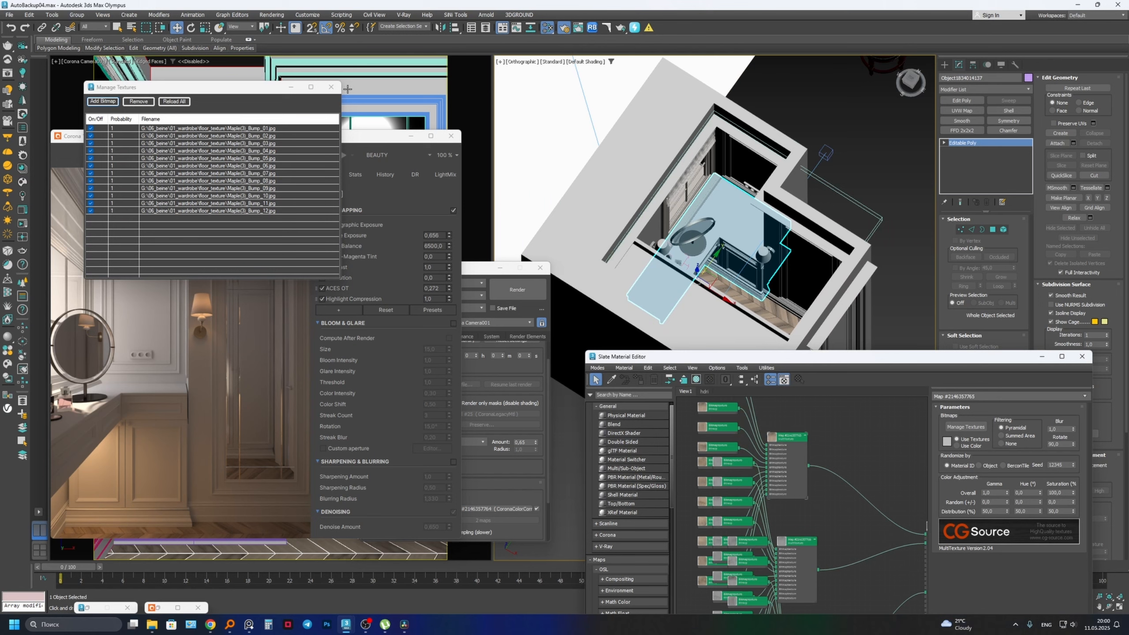
click(331, 87)
scroll(749, 442, down, 6)
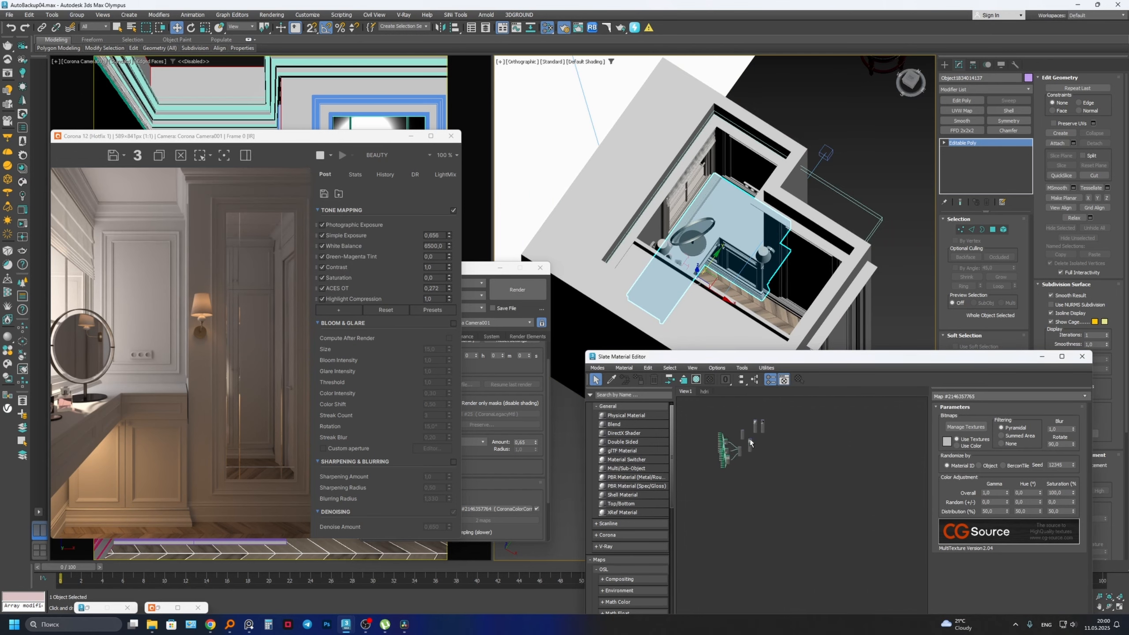
scroll(750, 442, up, 5)
double_click(750, 444)
right_click(737, 439)
mouse_move(764, 441)
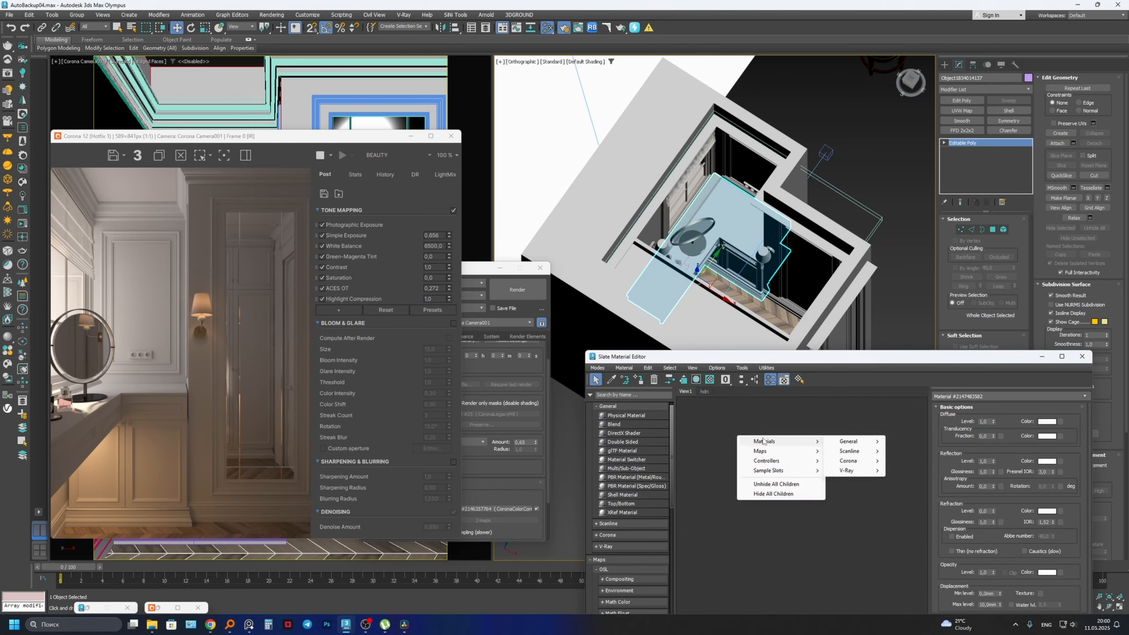
mouse_move(853, 461)
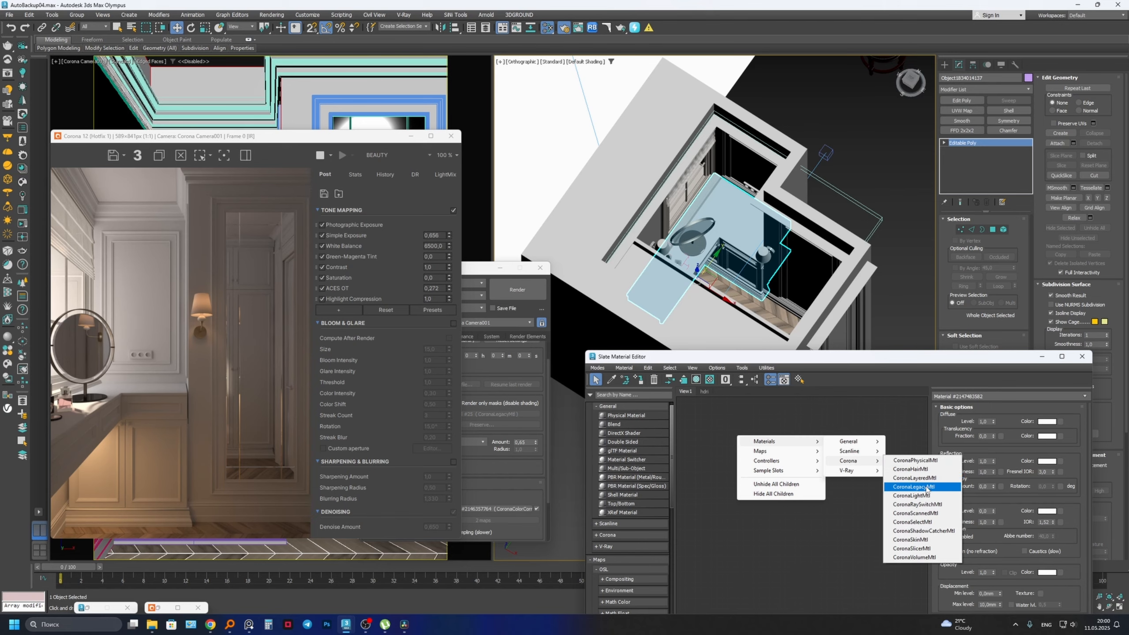
click(925, 486)
middle_drag(775, 453, 980, 478)
middle_drag(826, 460, 773, 442)
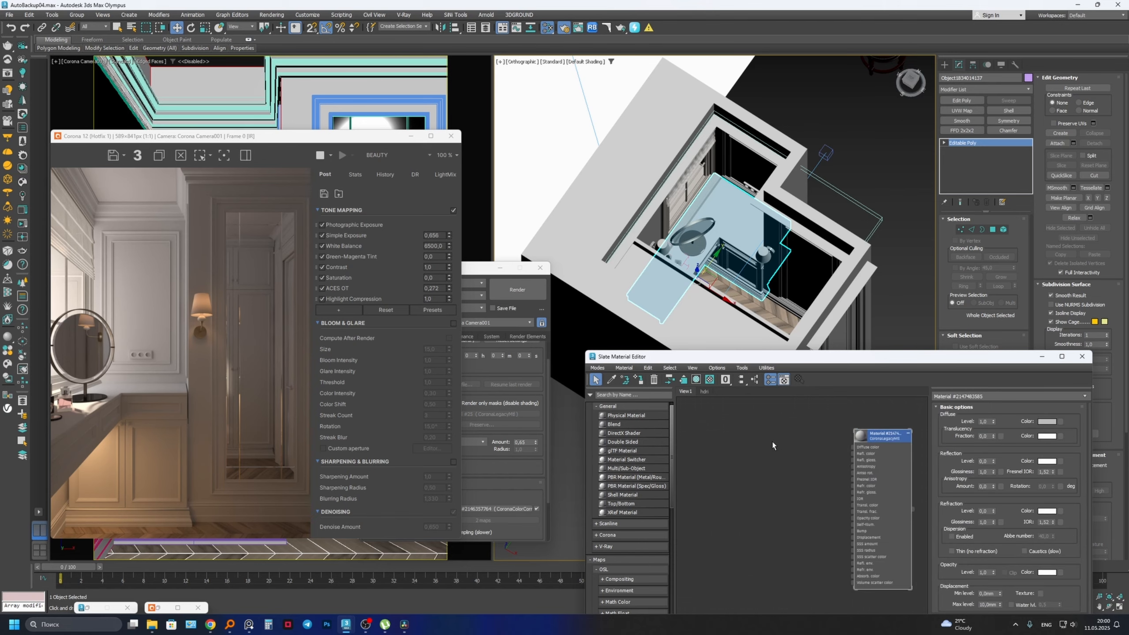
- Bring the wood_dark and wood_dark_bump images from the wood_texture folder into the material graph as bitmaps
drag(797, 443, 708, 510)
mouse_move(153, 630)
click(126, 571)
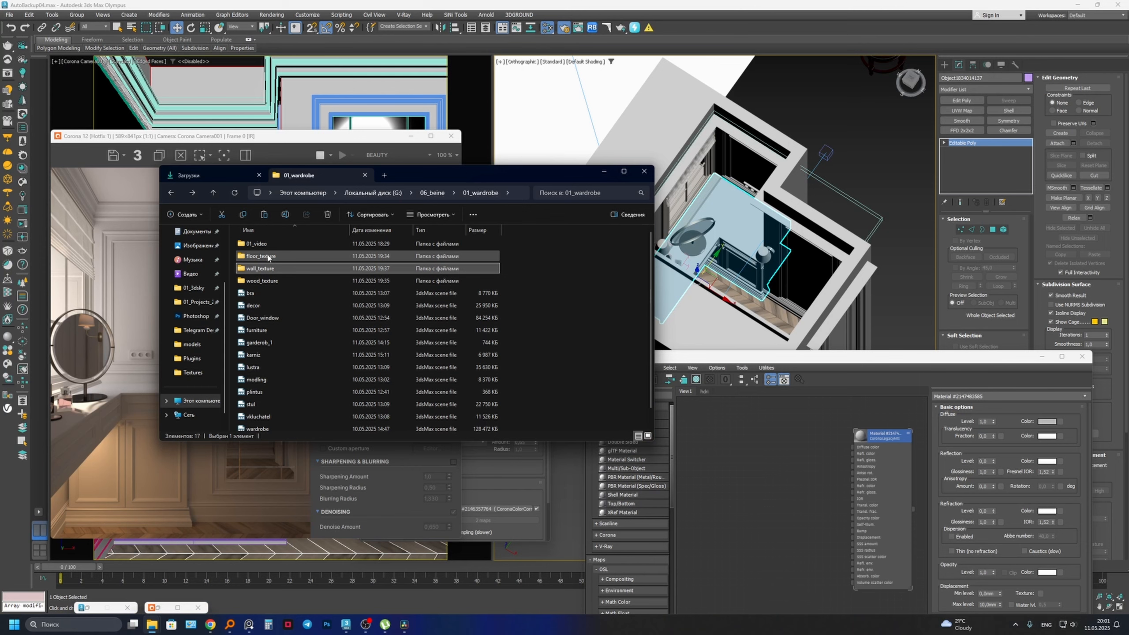
double_click(276, 278)
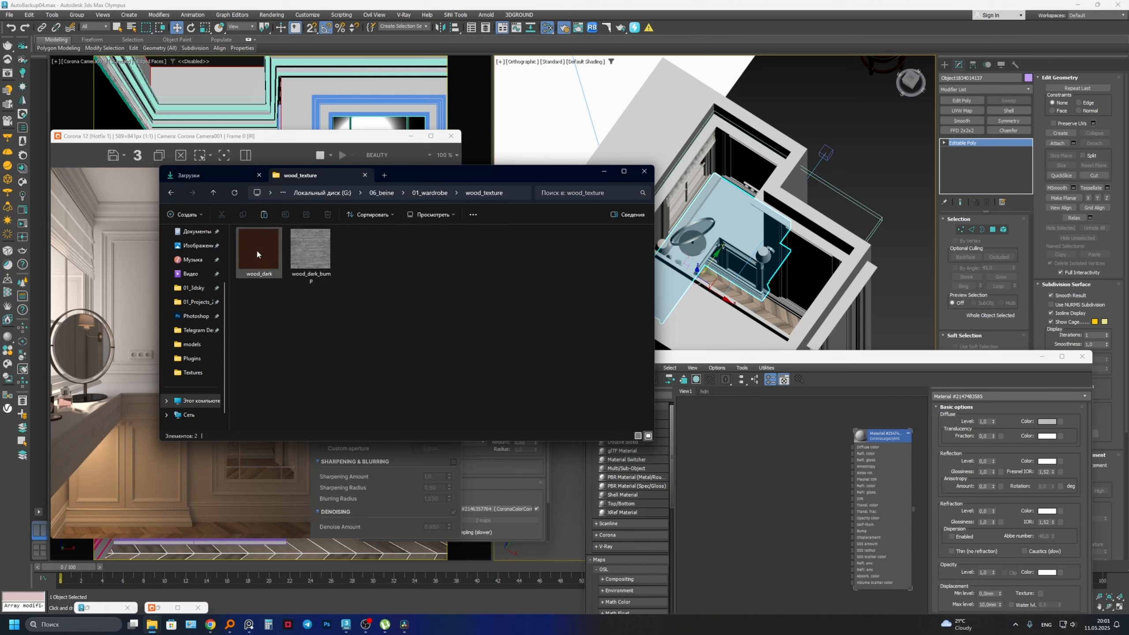
drag(265, 261, 749, 443)
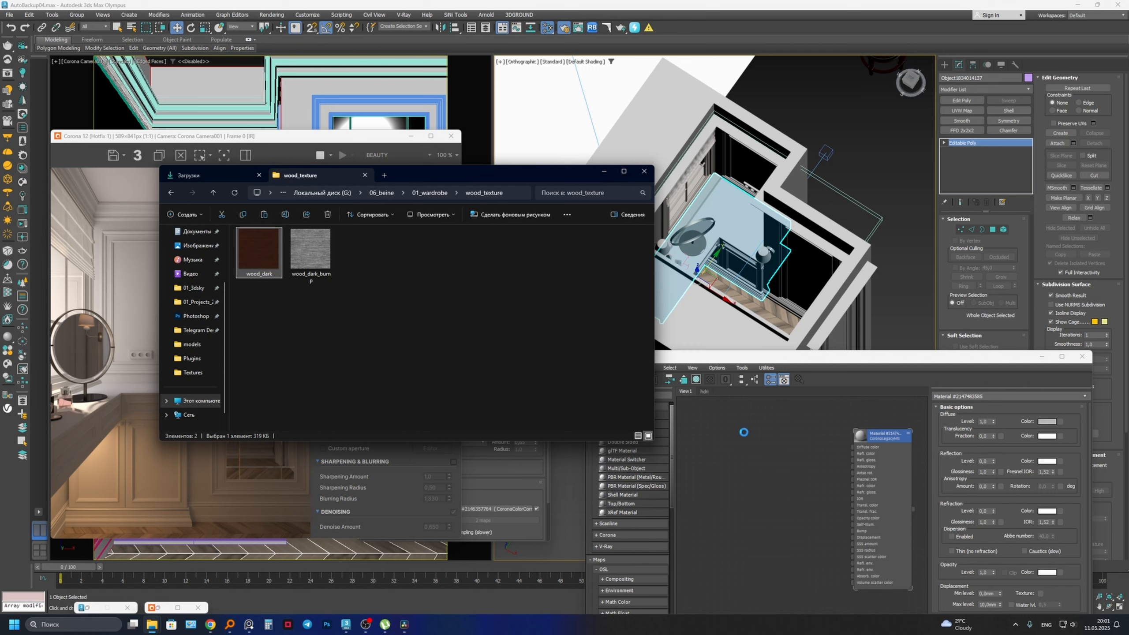
drag(310, 251, 744, 474)
click(604, 171)
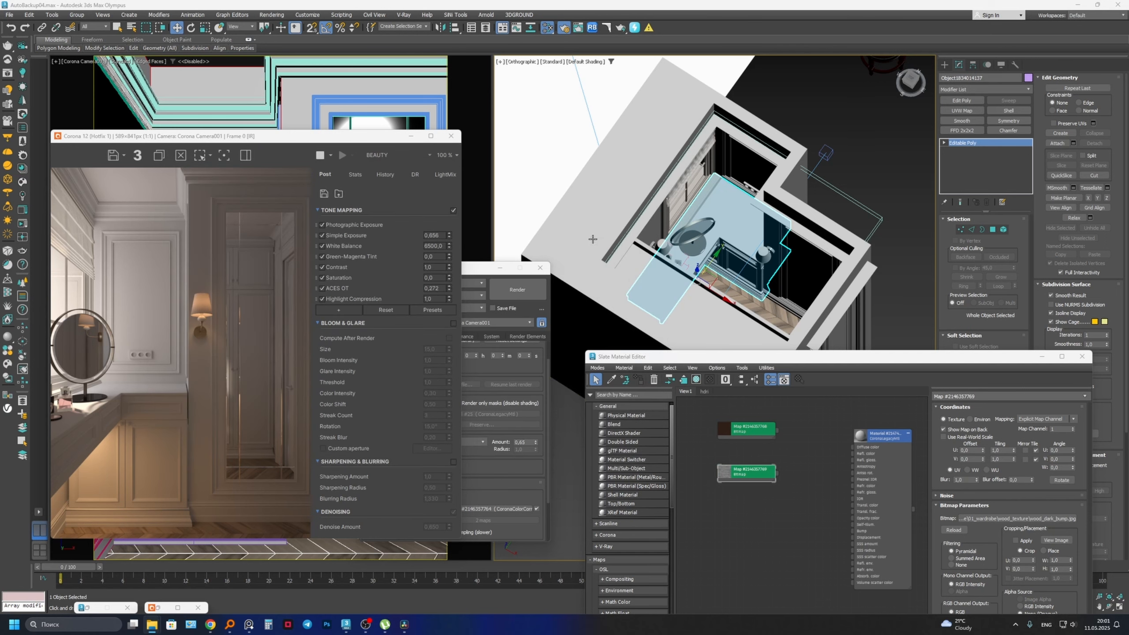
- Spread the wood bitmap nodes and the new material apart to leave room for another map between them
scroll(859, 463, up, 1)
drag(860, 463, 858, 420)
scroll(800, 465, up, 1)
middle_drag(796, 464, 797, 502)
drag(850, 477, 877, 502)
middle_drag(692, 499, 779, 473)
scroll(712, 462, up, 2)
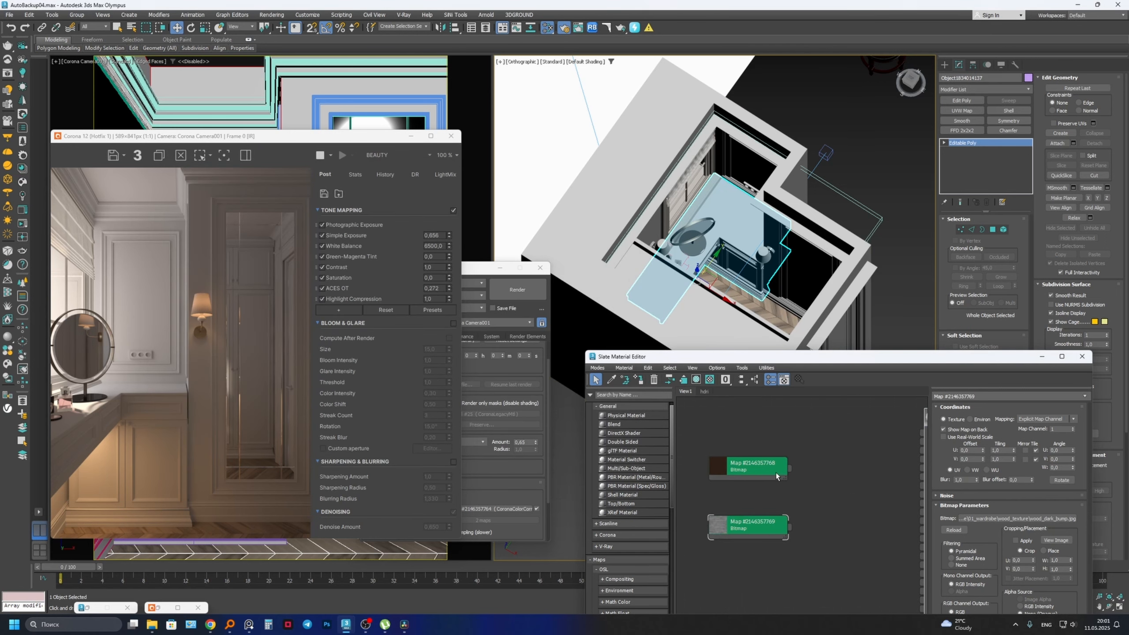
drag(778, 473, 736, 453)
scroll(790, 471, down, 2)
middle_drag(787, 469, 740, 462)
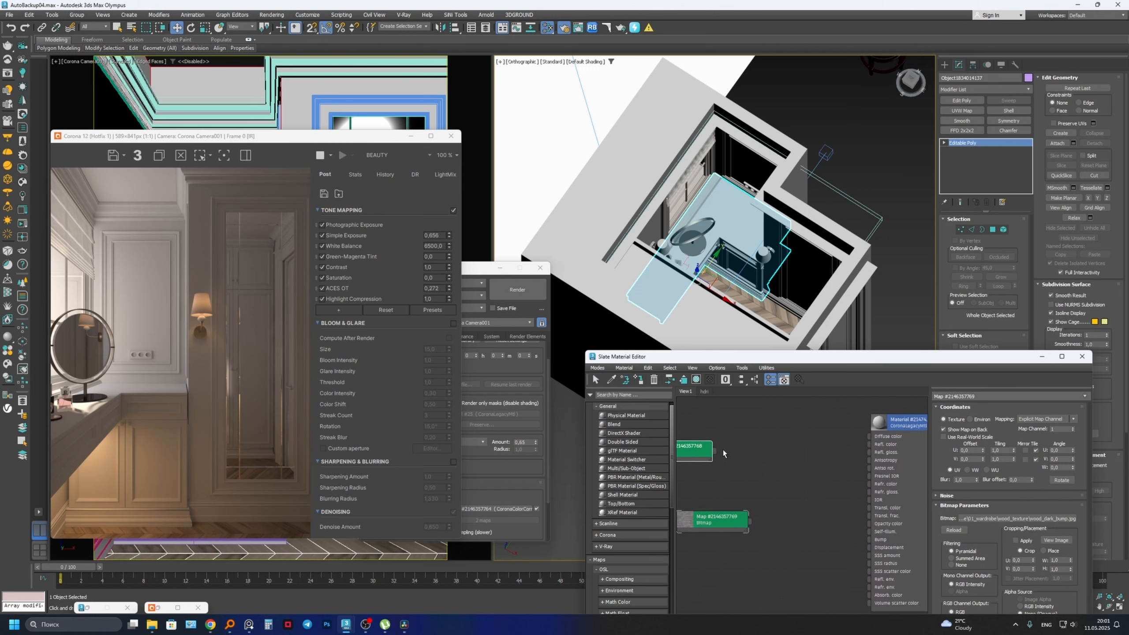
scroll(717, 453, up, 1)
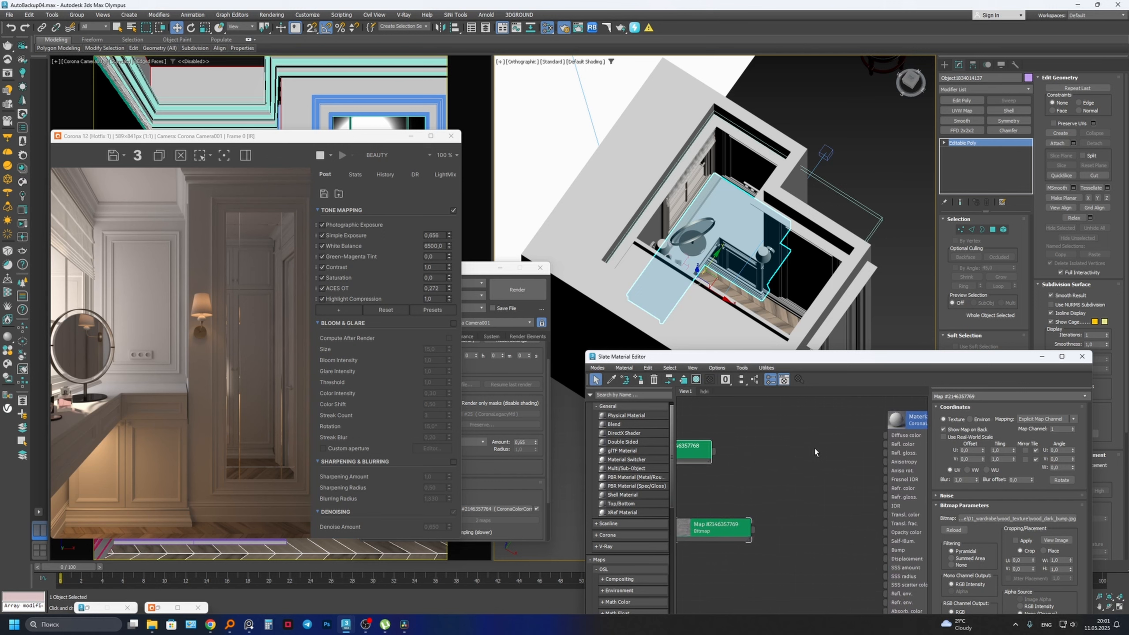
- Add a Color Correction map and connect the wood_dark bitmap through it to the material's Diffuse color
right_click(773, 422)
mouse_move(800, 431)
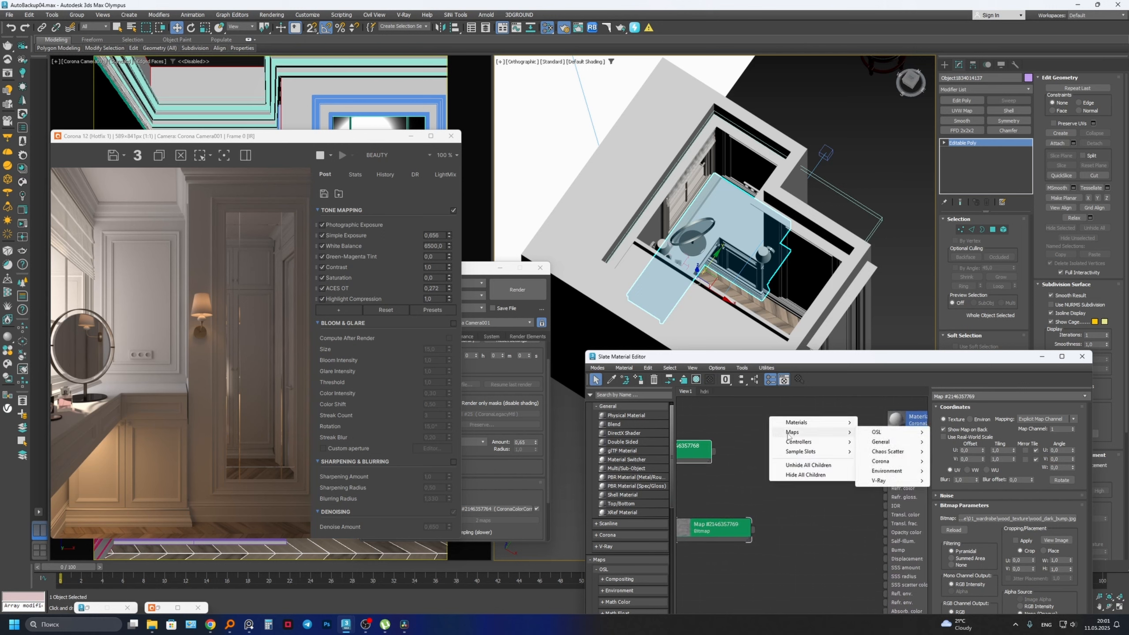
mouse_move(884, 441)
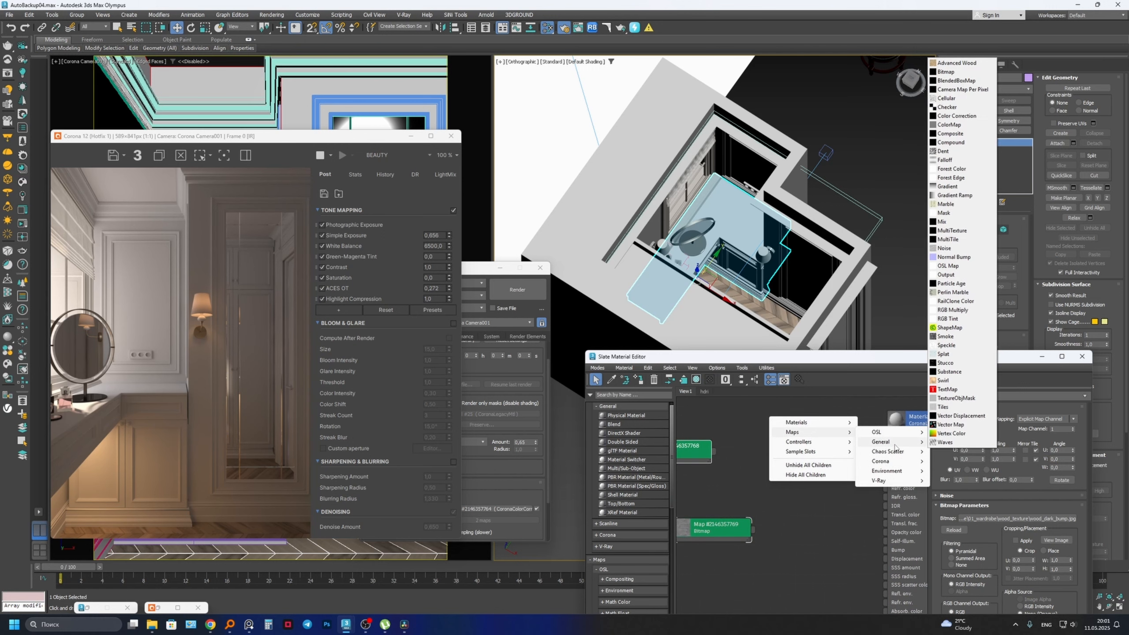
click(956, 115)
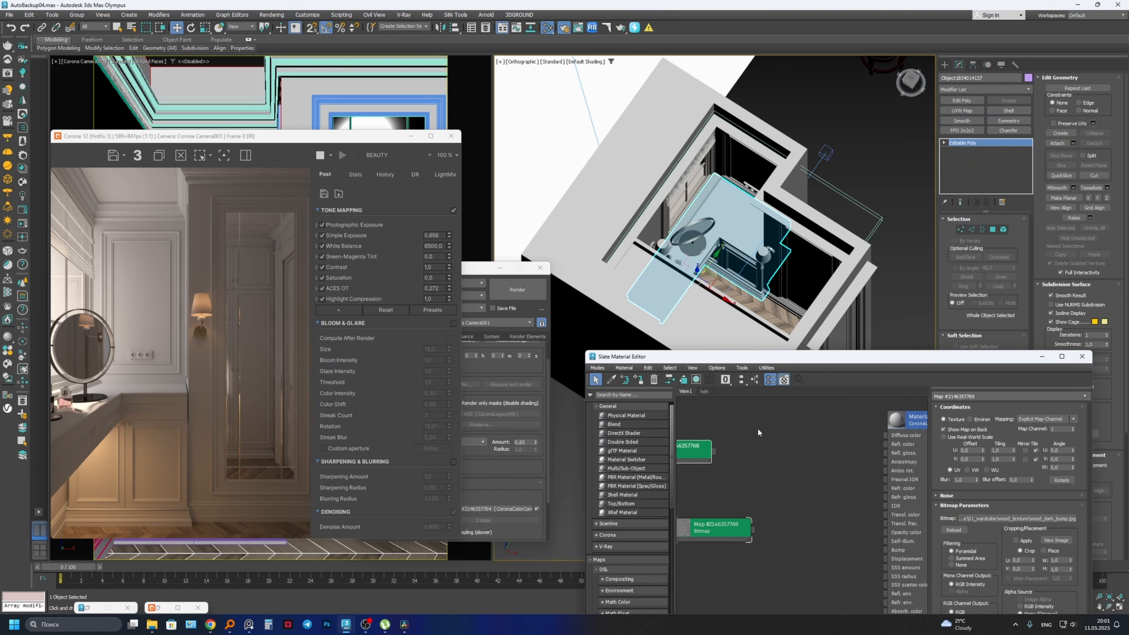
drag(758, 424, 778, 434)
drag(713, 452, 749, 445)
drag(831, 437, 889, 438)
scroll(882, 438, down, 1)
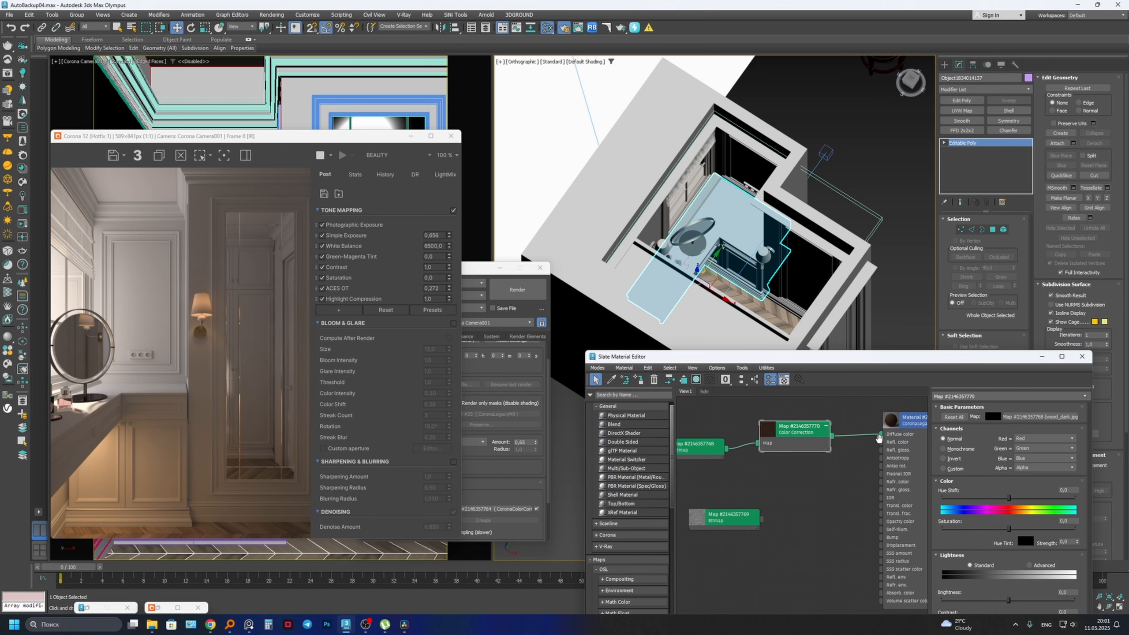
- Enlarge the preview sphere of the new wood material
scroll(840, 424, up, 2)
middle_drag(881, 438, 866, 398)
double_click(858, 409)
scroll(858, 413, down, 2)
drag(872, 440, 872, 388)
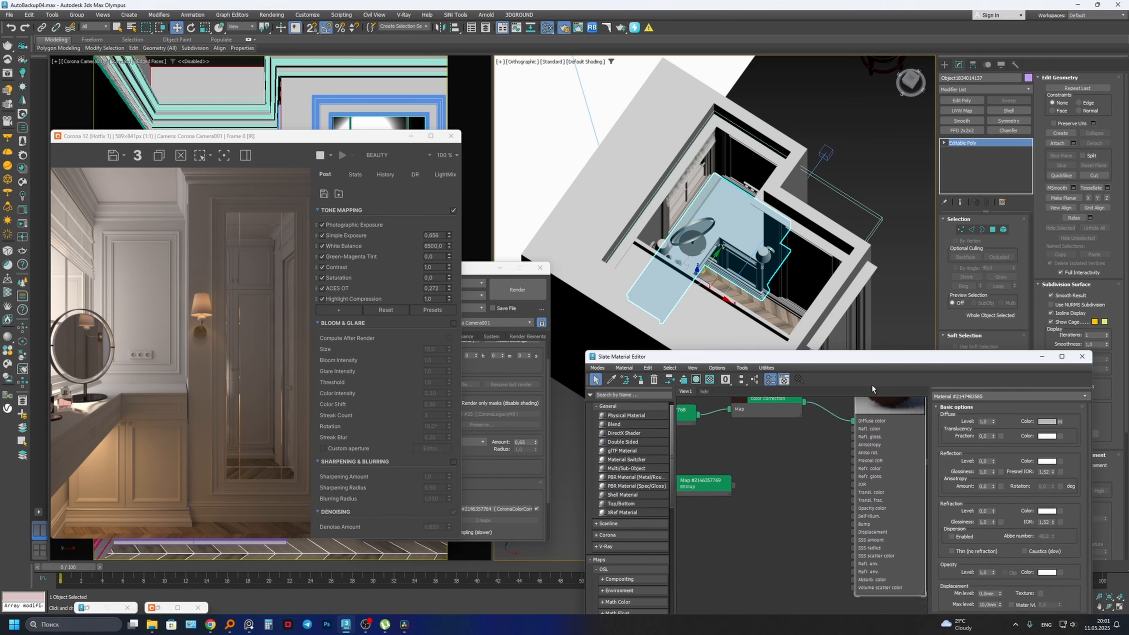
- Connect the wood_dark_bump bitmap to the material's Bump input and place its node lower in the graph
middle_drag(791, 455, 762, 502)
scroll(741, 523, down, 1)
scroll(722, 506, up, 2)
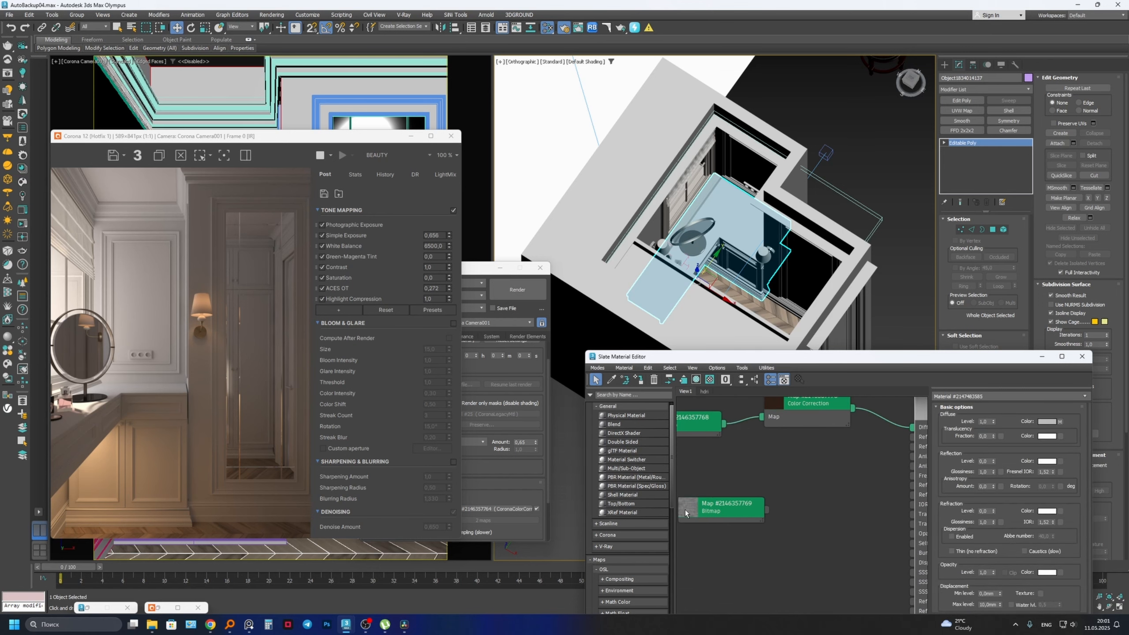
double_click(686, 512)
scroll(762, 535, down, 1)
middle_drag(774, 559, 741, 529)
drag(735, 525, 868, 525)
scroll(688, 505, down, 1)
middle_drag(686, 510, 760, 512)
double_click(760, 512)
drag(763, 495, 782, 552)
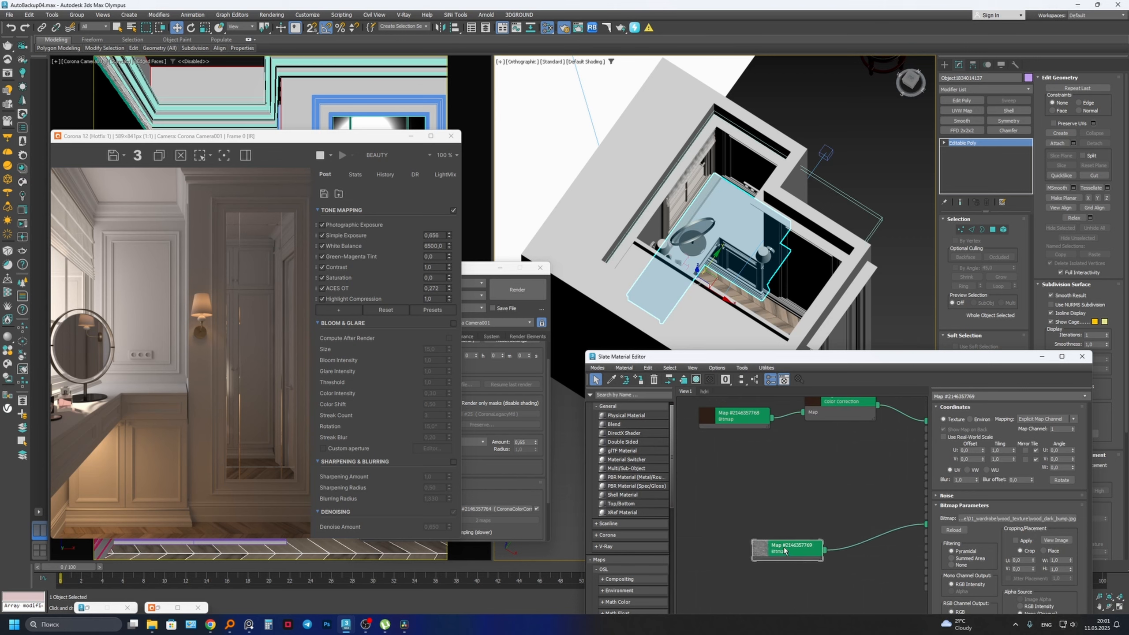
- Duplicate the wood_dark_bump bitmap, place the copy below the Color Correction node, and connect it to Refl. gloss
scroll(783, 552, down, 1)
mouse_move(782, 552)
middle_down()
mouse_move(681, 512)
mouse_move(697, 517)
middle_up()
shift+drag(701, 517, 699, 512)
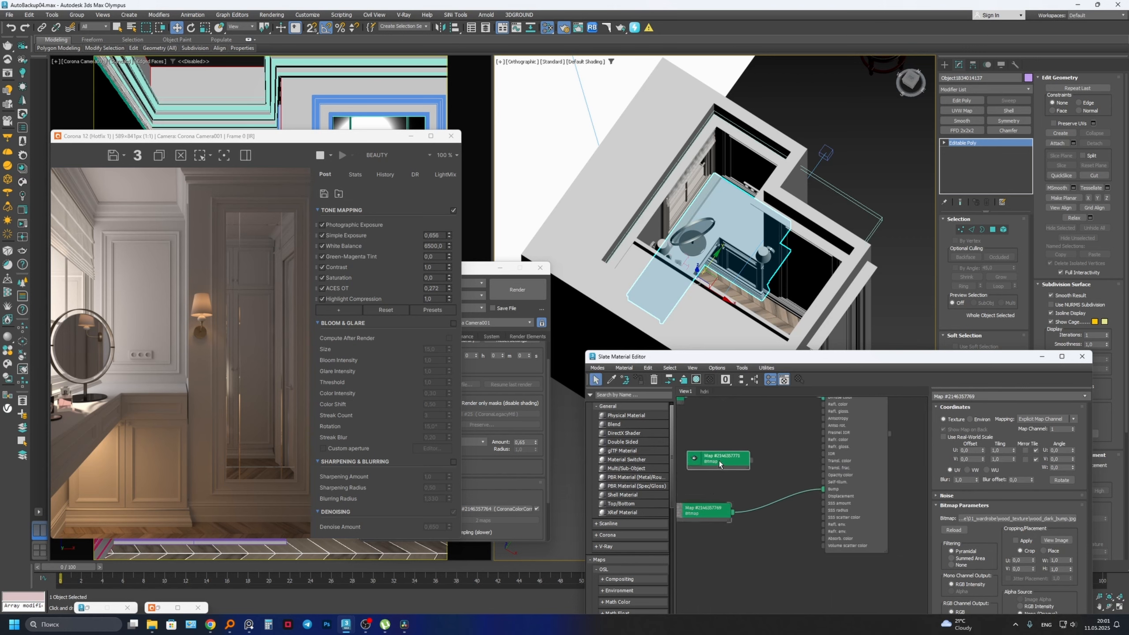
shift+drag(719, 461, 729, 423)
double_click(729, 422)
scroll(729, 423, up, 2)
middle_drag(738, 432, 727, 485)
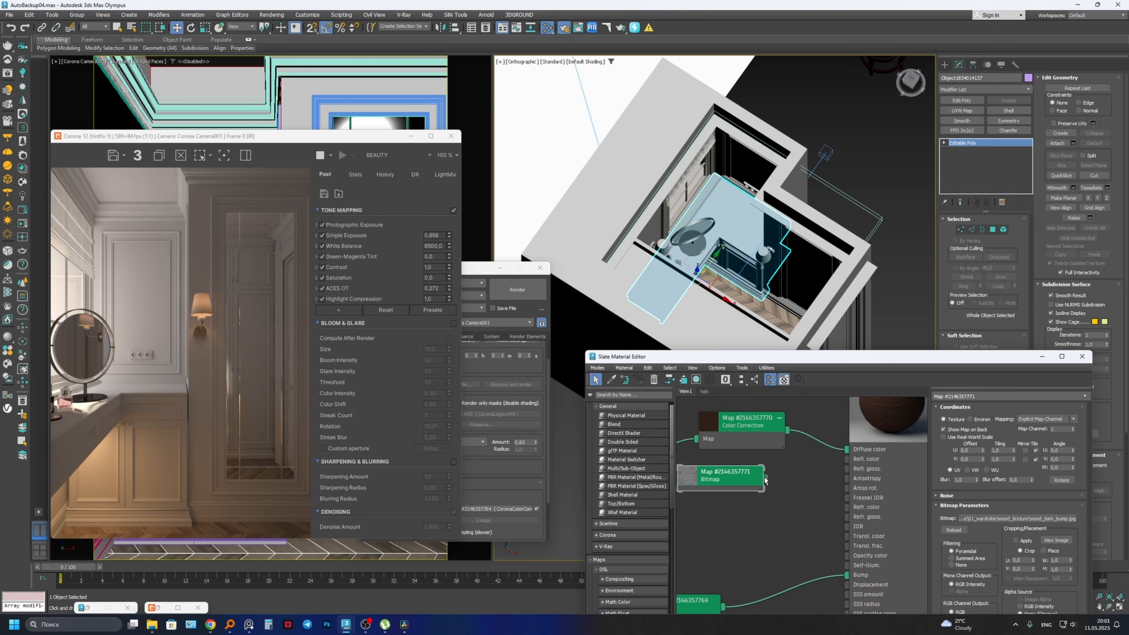
drag(765, 479, 847, 468)
scroll(729, 480, down, 1)
middle_drag(707, 482, 719, 482)
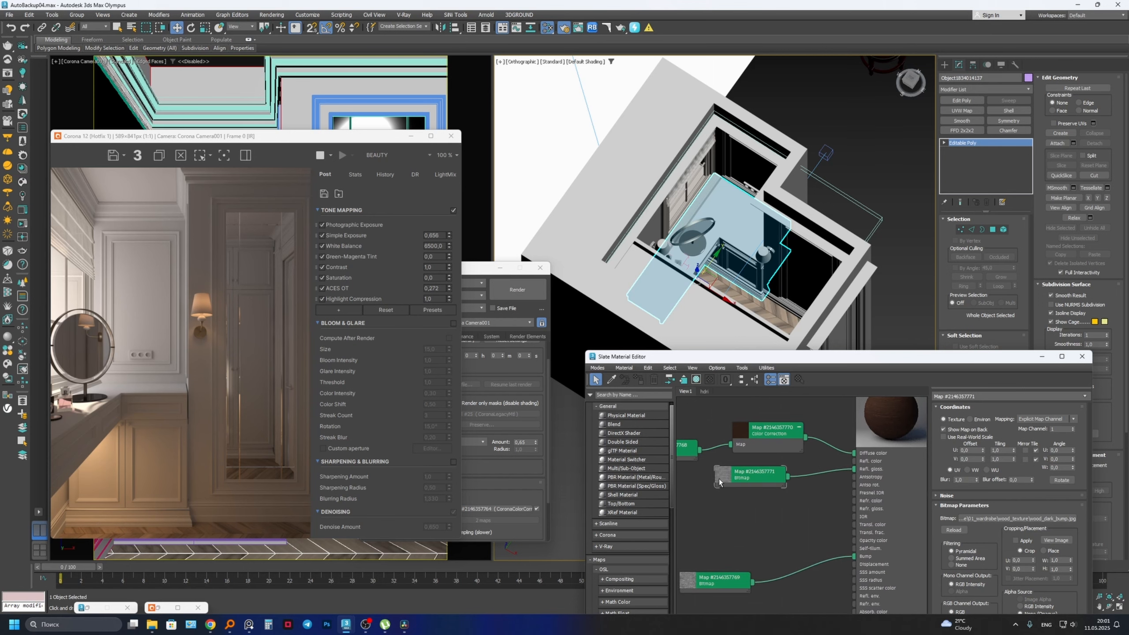
double_click(721, 481)
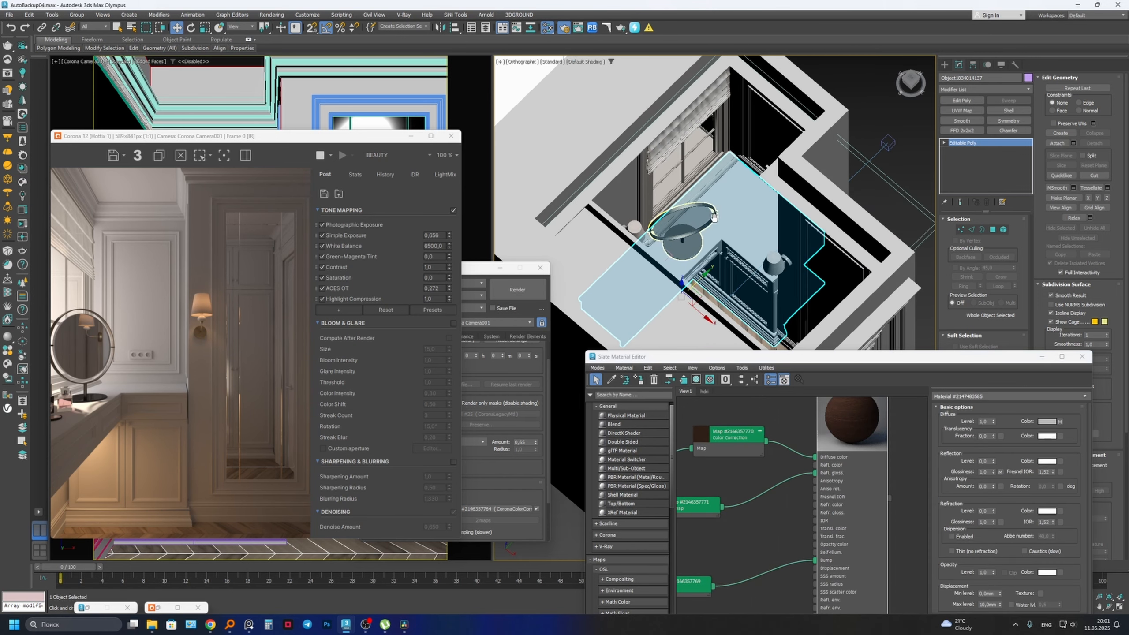
- Assign the dark wood material to the selected vanity and inspect it in the interactive render
alt+middle_drag(676, 325, 657, 380)
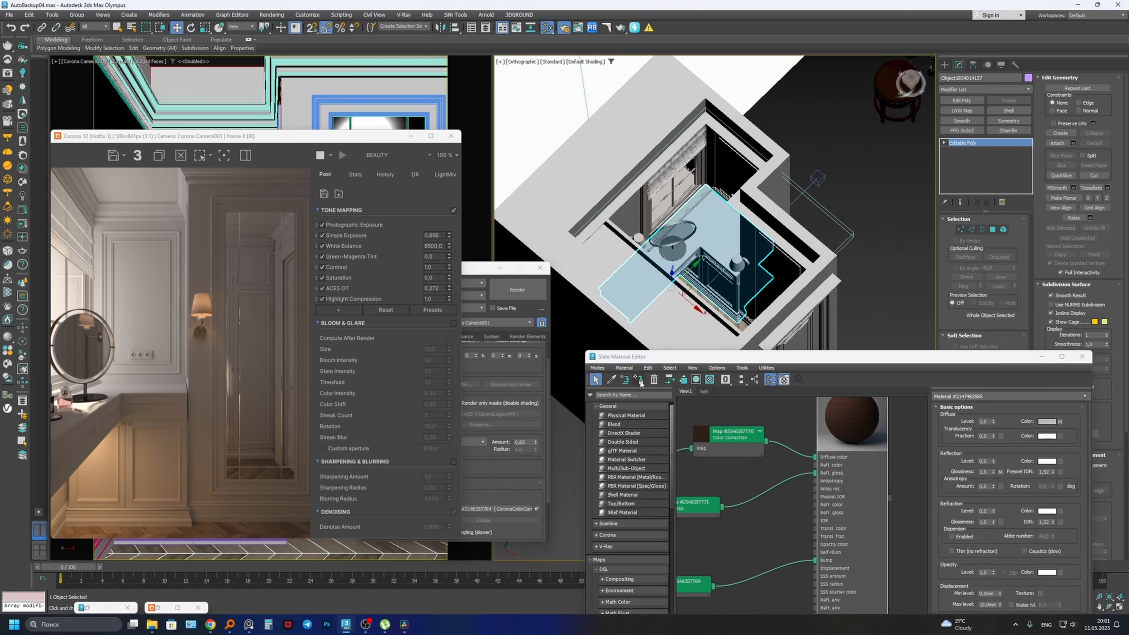
scroll(678, 286, up, 3)
scroll(852, 400, up, 1)
middle_drag(851, 401, 828, 469)
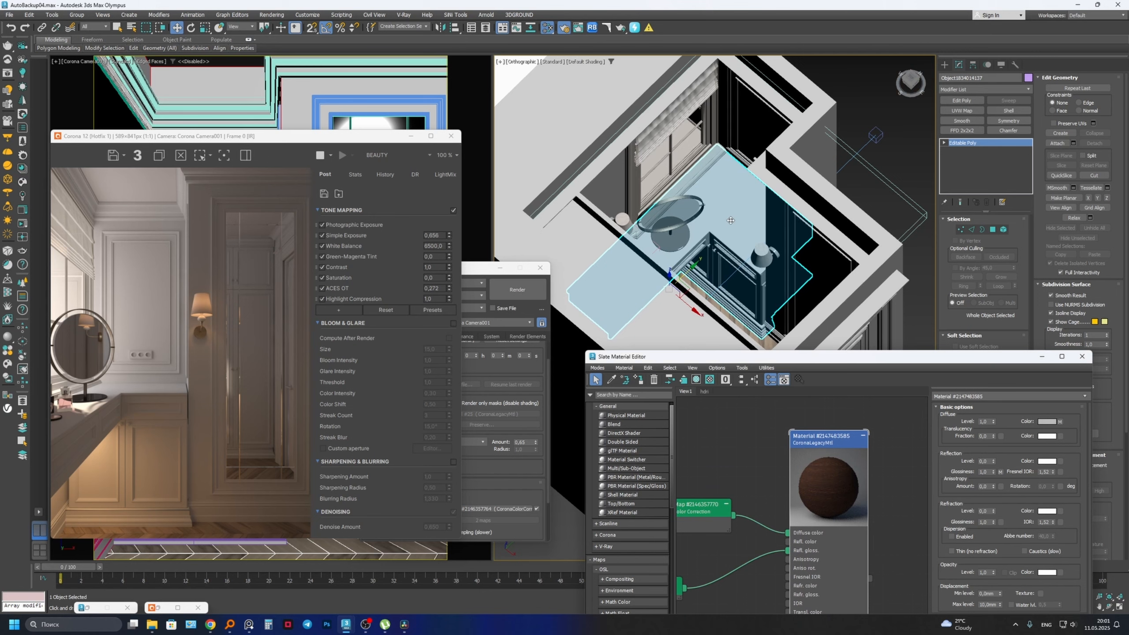
scroll(731, 220, up, 2)
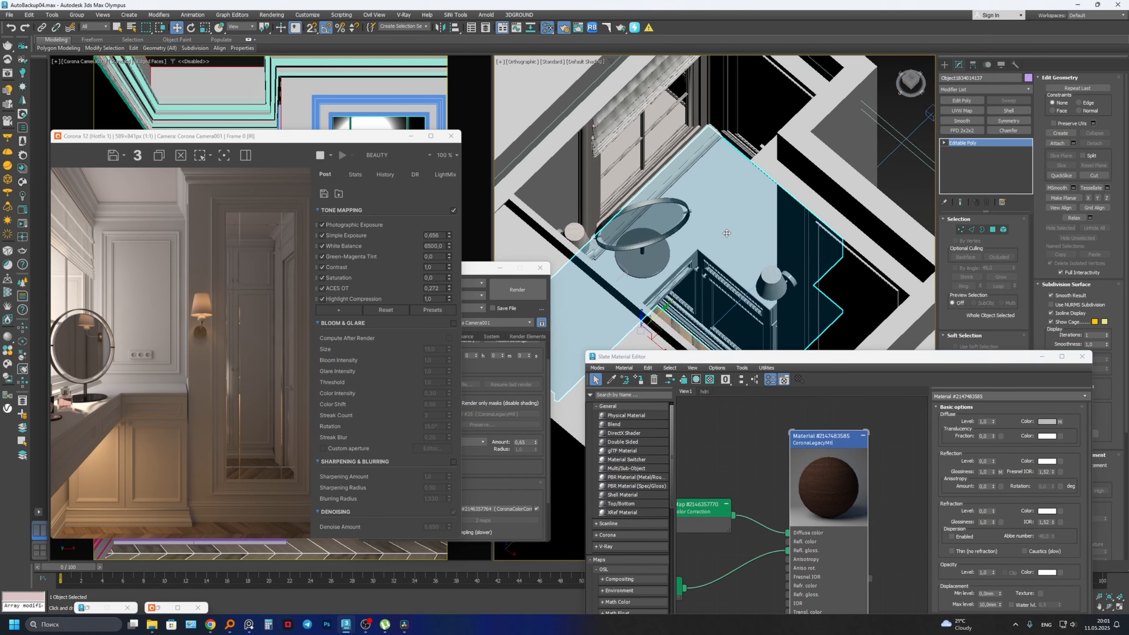
click(639, 379)
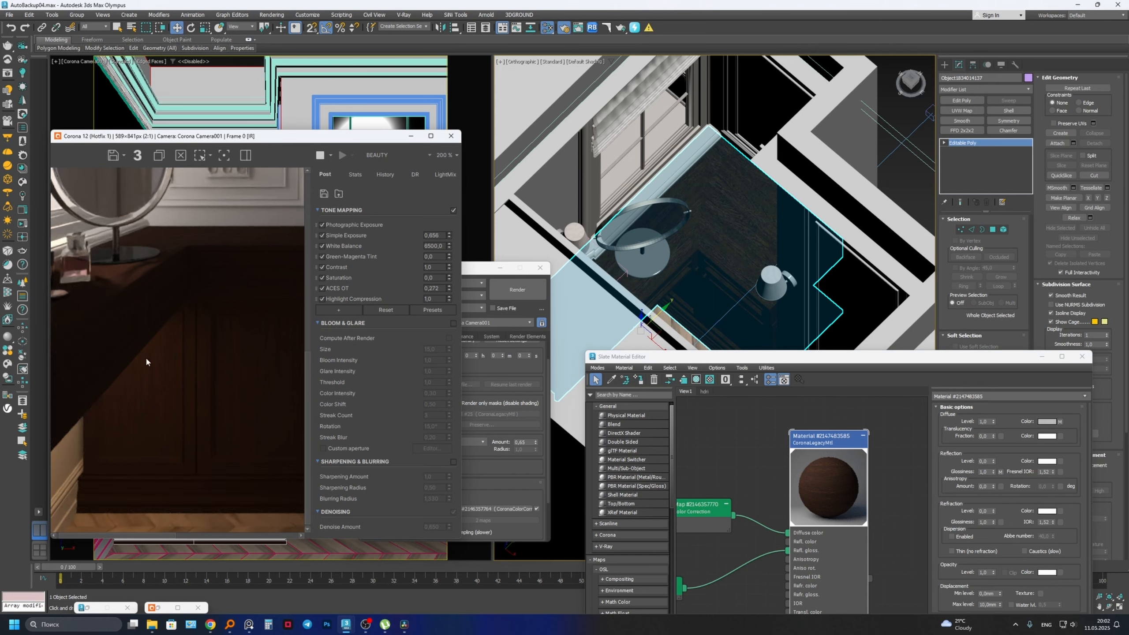
scroll(144, 356, down, 1)
scroll(153, 377, up, 1)
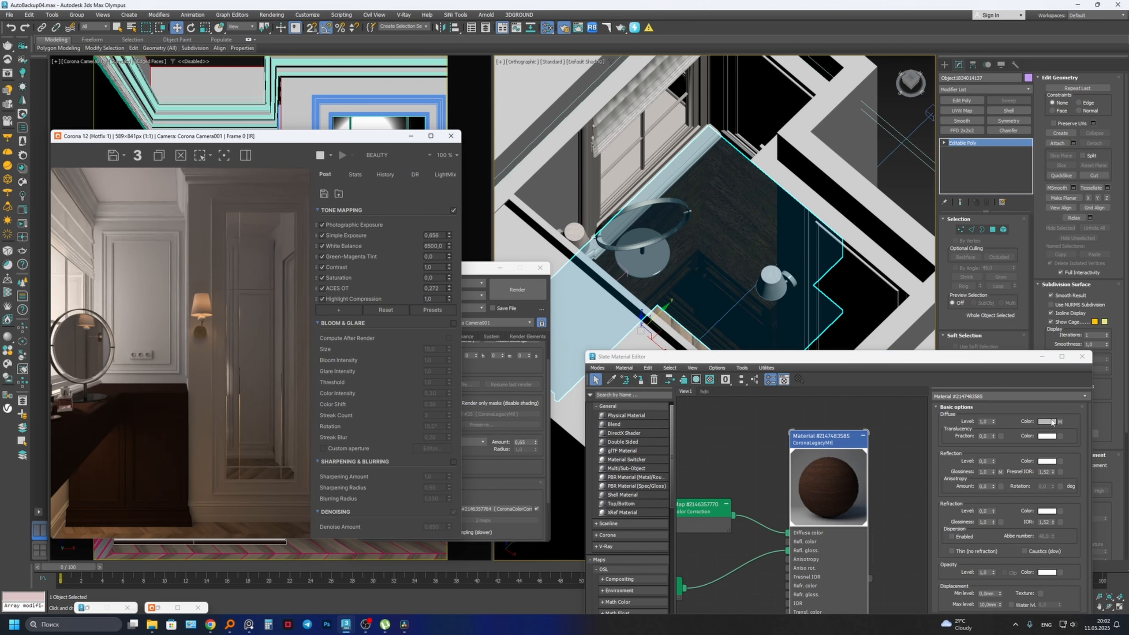
- Use Advanced lightness in the wood's Color Correction with RGB gamma/contrast 1.67, and bring up the reference images for comparison
scroll(819, 478, up, 2)
middle_drag(823, 469, 891, 429)
scroll(887, 430, down, 1)
click(744, 473)
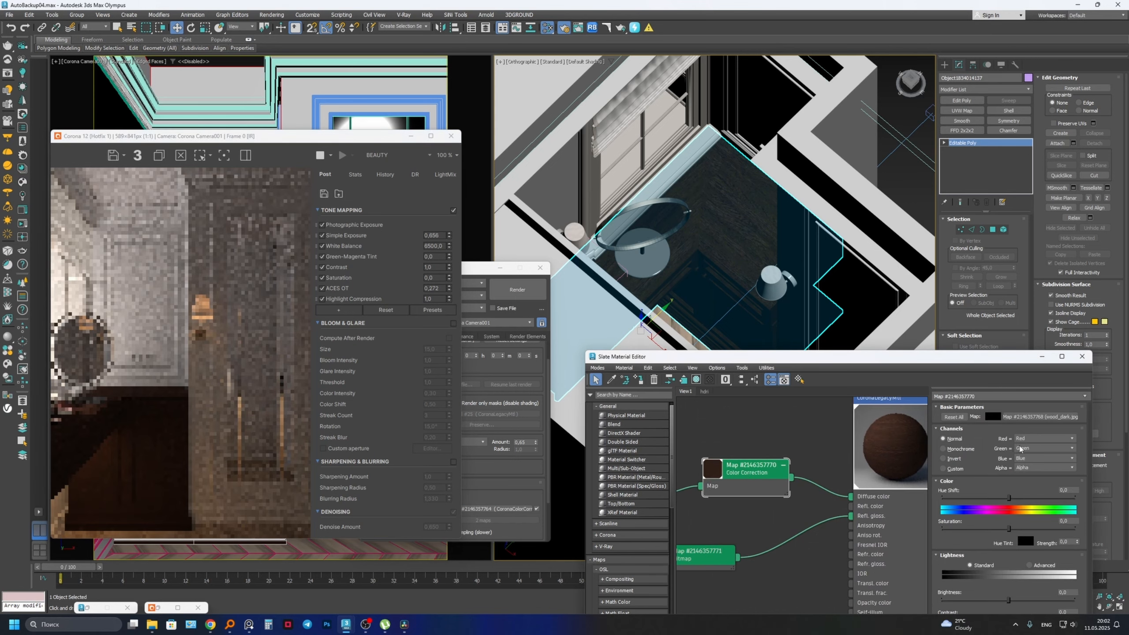
click(1037, 567)
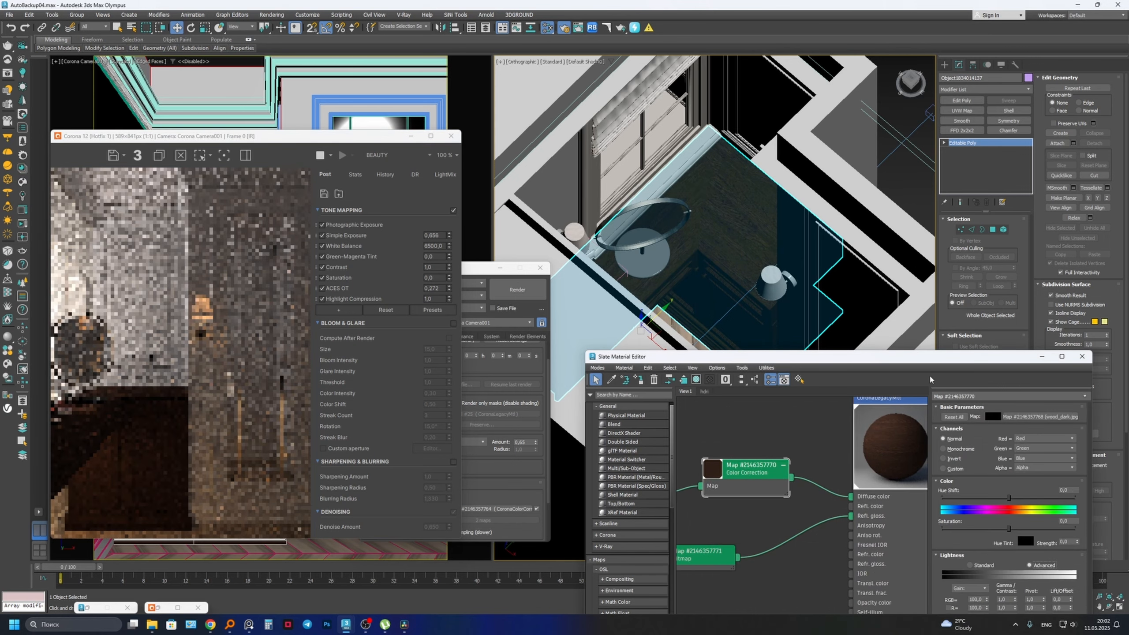
drag(923, 361, 848, 246)
drag(939, 483, 936, 455)
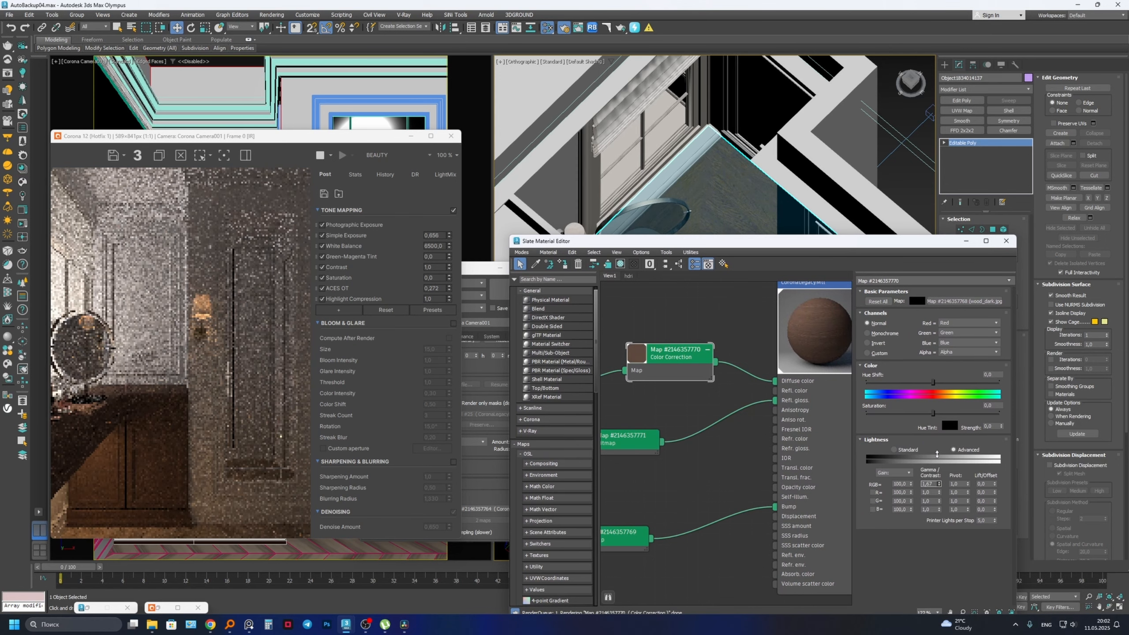
click(248, 624)
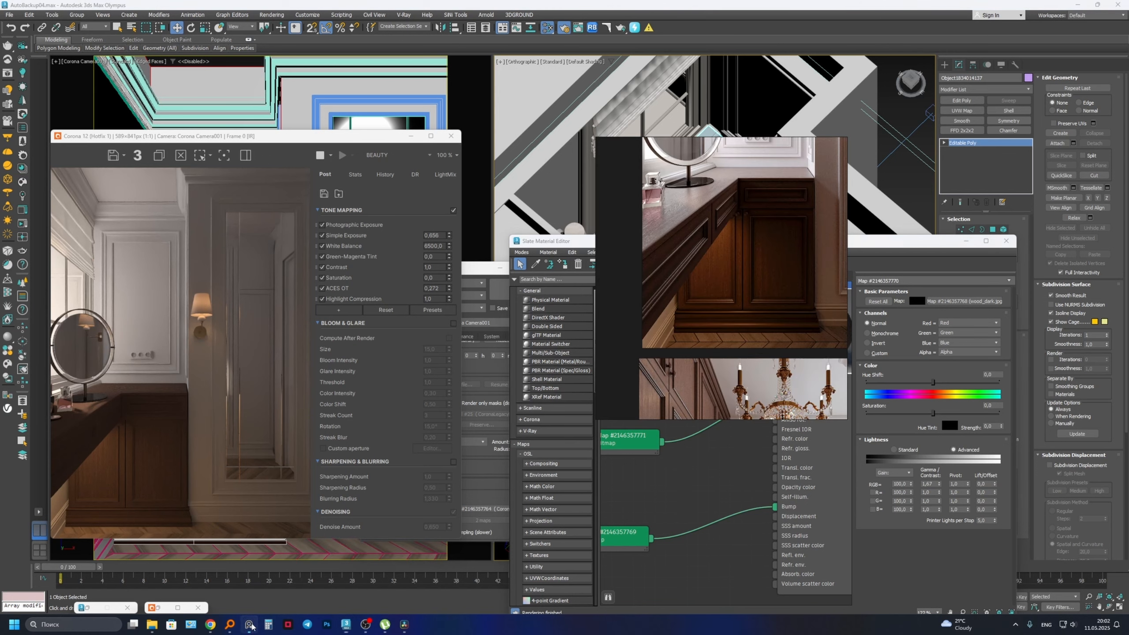
- Set the render's tone-mapping contrast to 2.0 and add a Filmic Mapping operator
drag(689, 319, 615, 119)
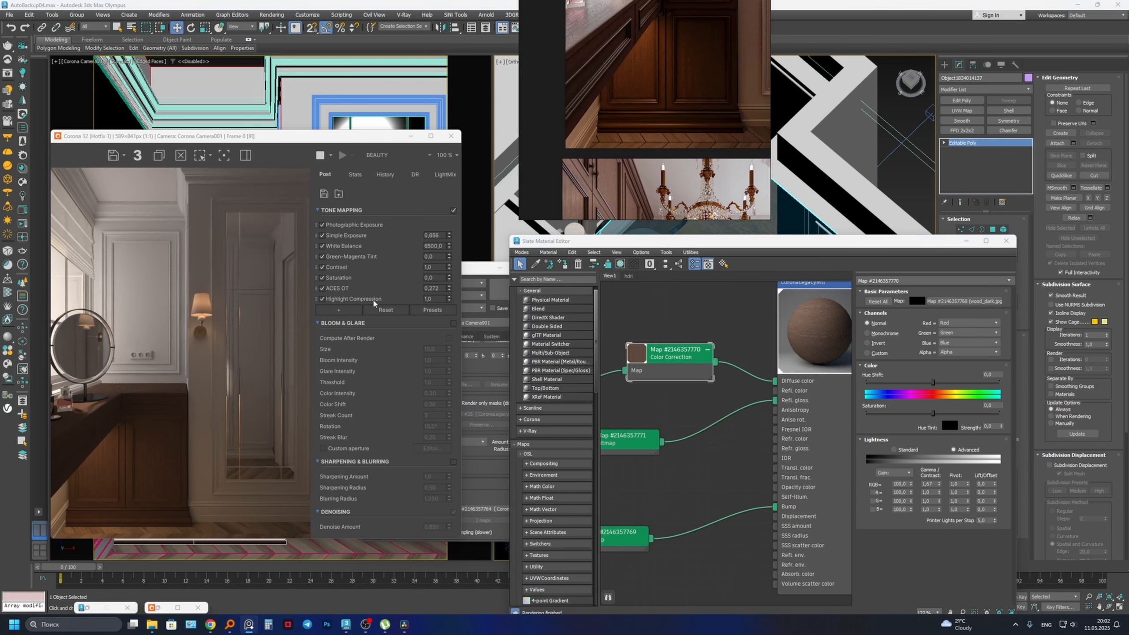
double_click(434, 267)
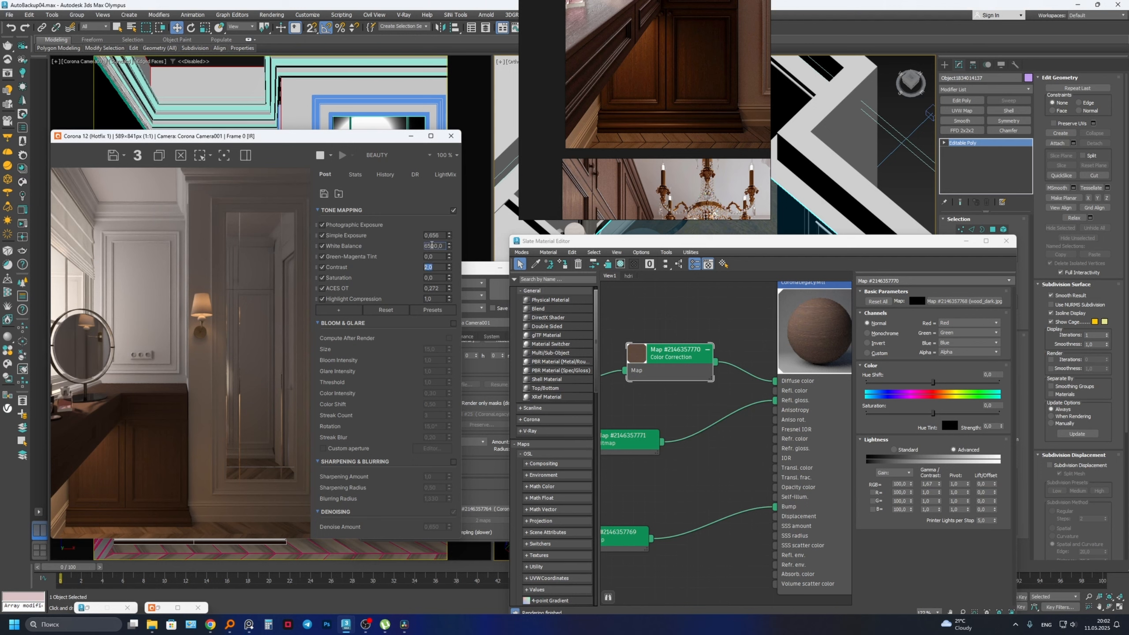
click(339, 310)
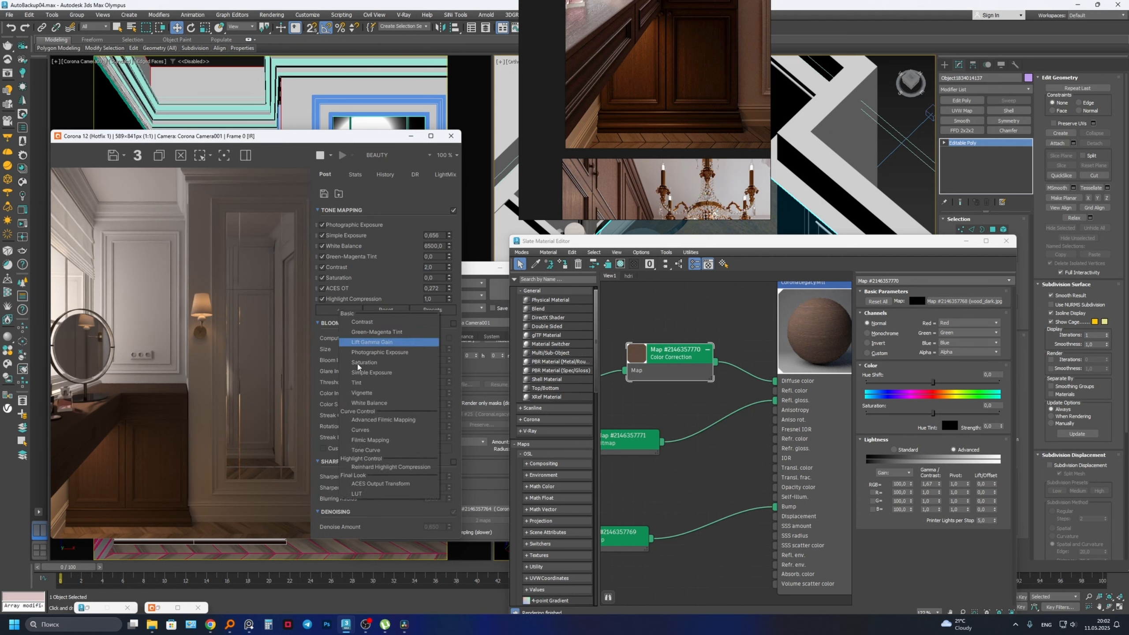
click(370, 439)
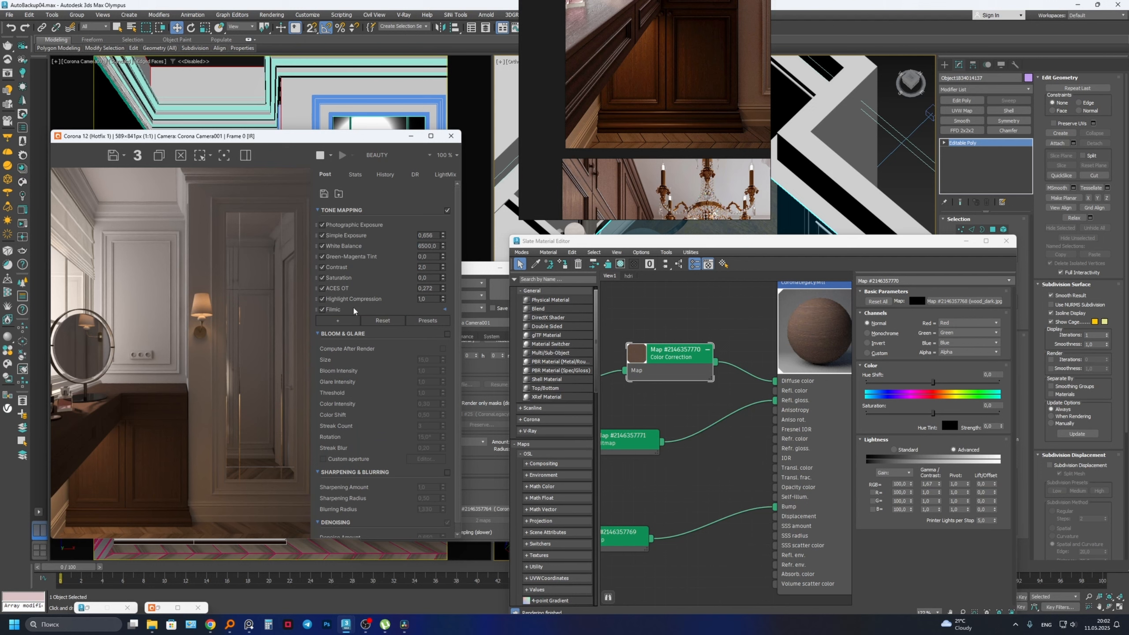
- Set the Filmic operator's Rich Shadows to 0.312 and its Highlight Compression to 0.216
click(444, 310)
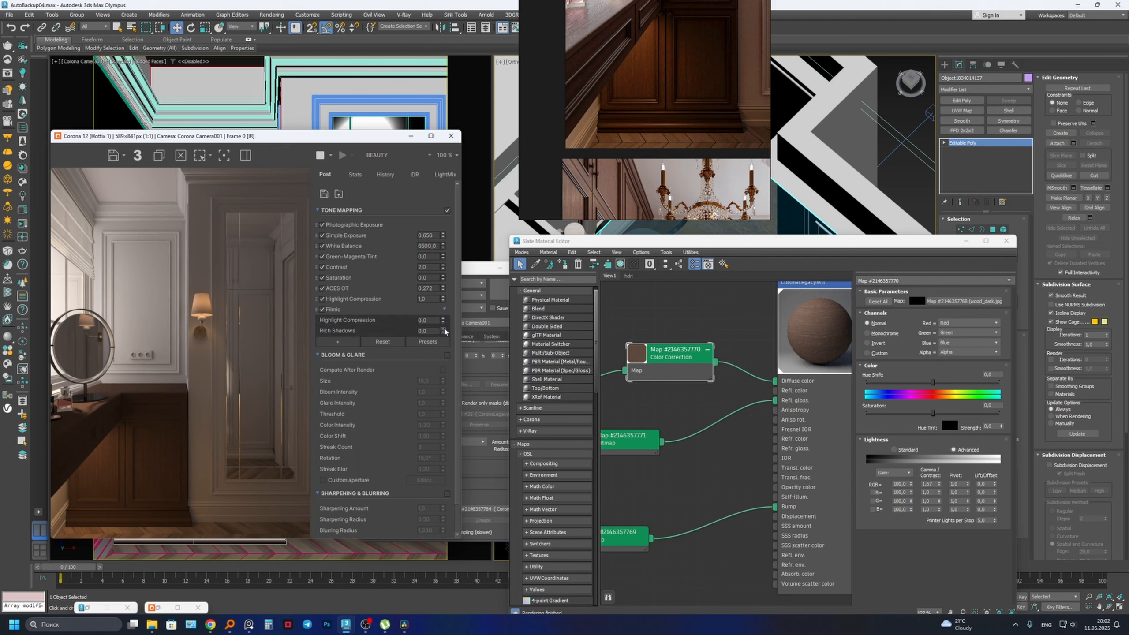
drag(442, 264, 445, 278)
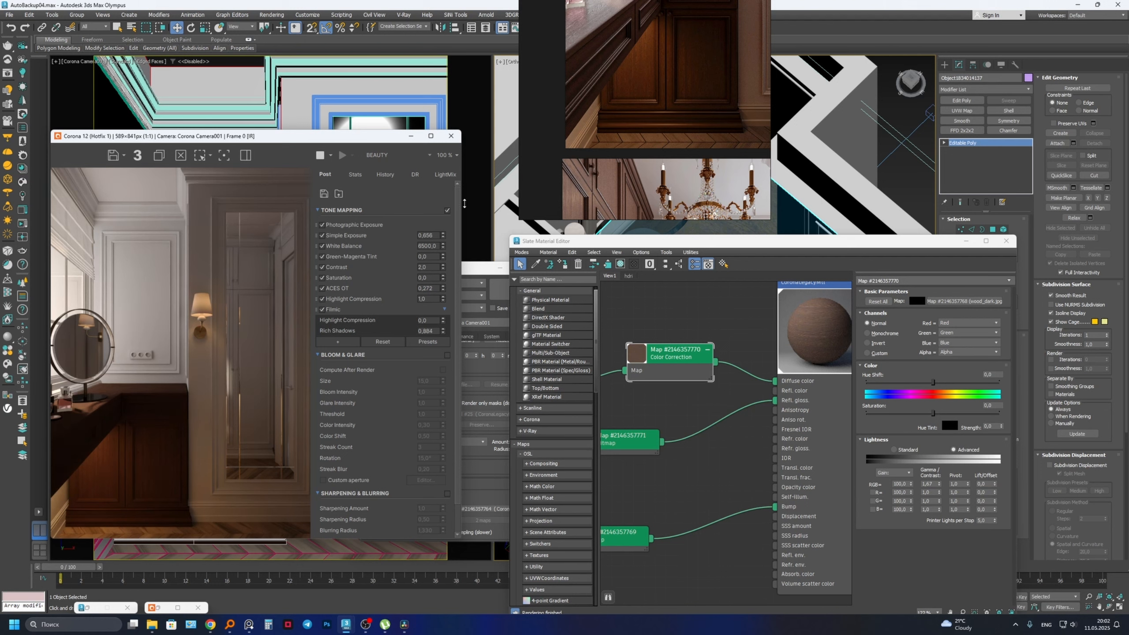
drag(464, 203, 454, 264)
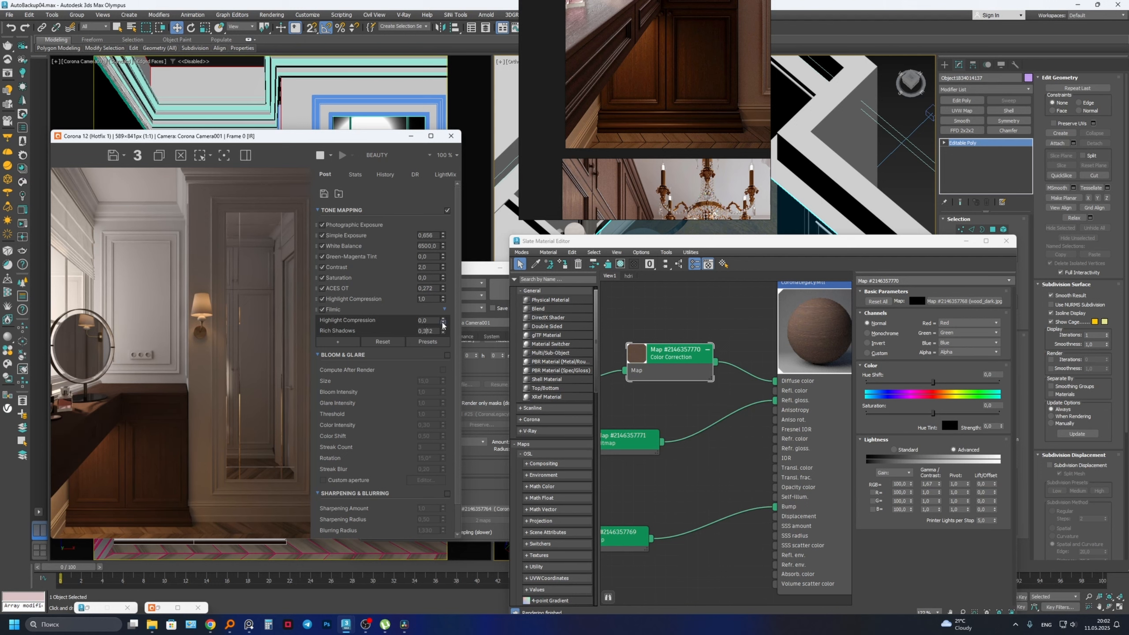
drag(443, 321, 441, 301)
- Compare the vanity's wood tone and contrast in the interactive render with the bathroom reference image
right_drag(678, 100, 531, 142)
middle_drag(508, 101, 499, 134)
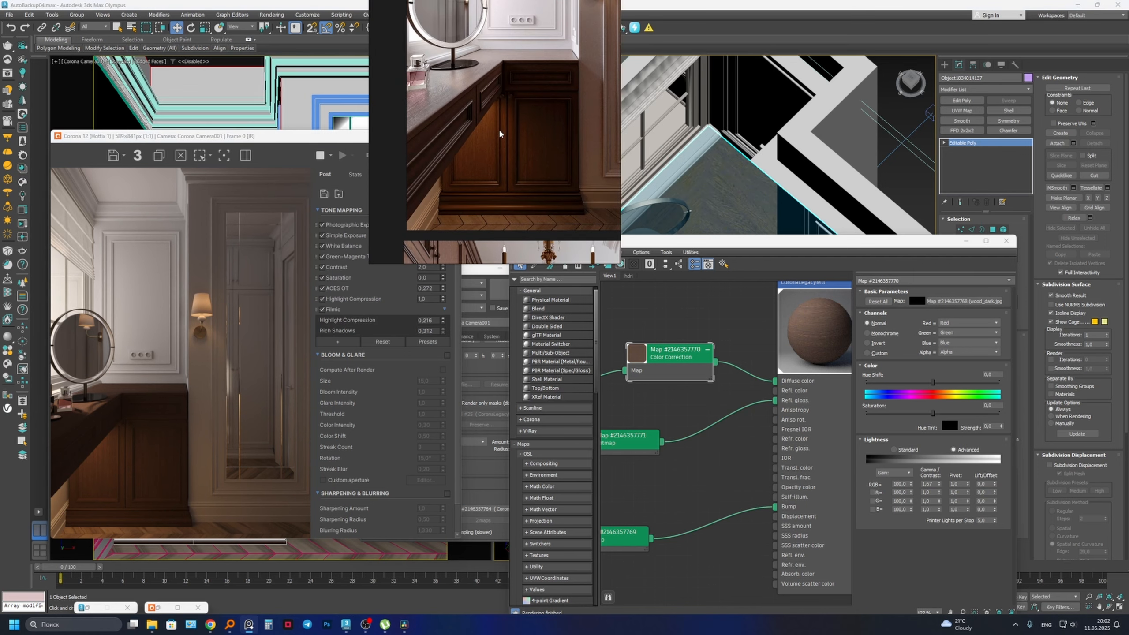
click(161, 383)
scroll(161, 383, up, 1)
scroll(161, 404, down, 1)
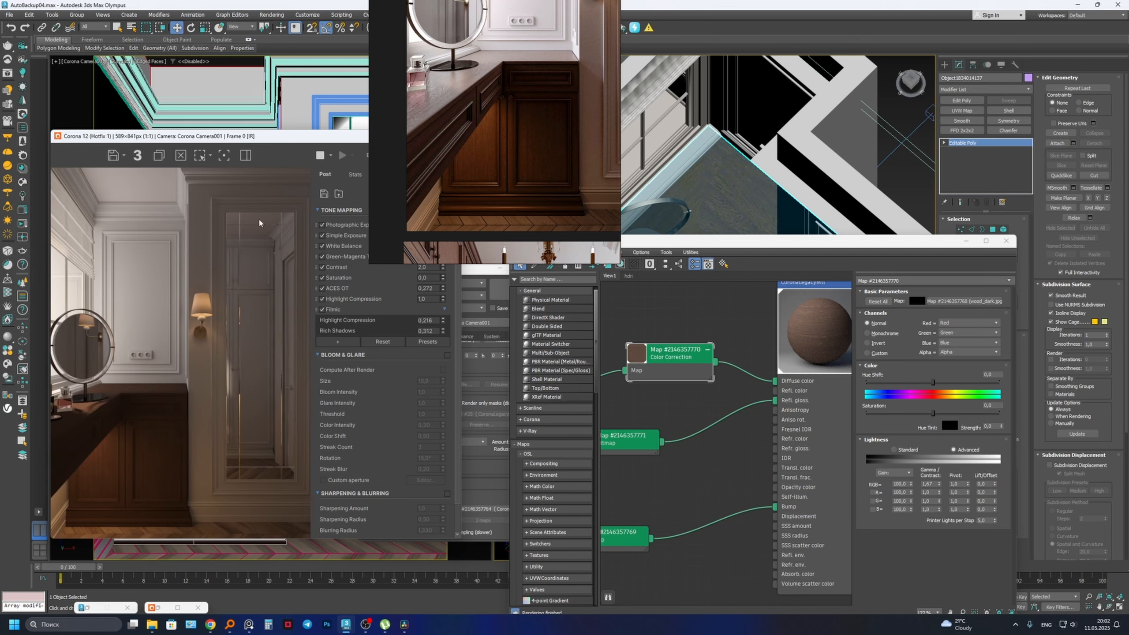
scroll(113, 410, up, 1)
scroll(466, 89, up, 2)
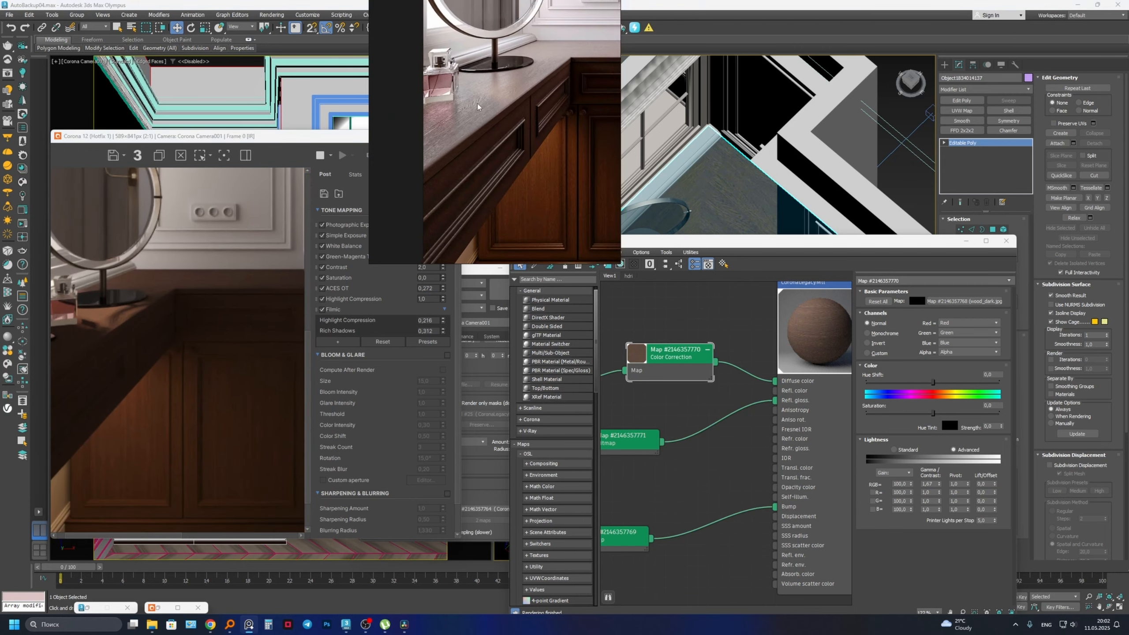
scroll(481, 103, down, 3)
- Open the settings of the HDRI's CoronaColorCorrect map and frame the window and wall area of the reference image
click(705, 338)
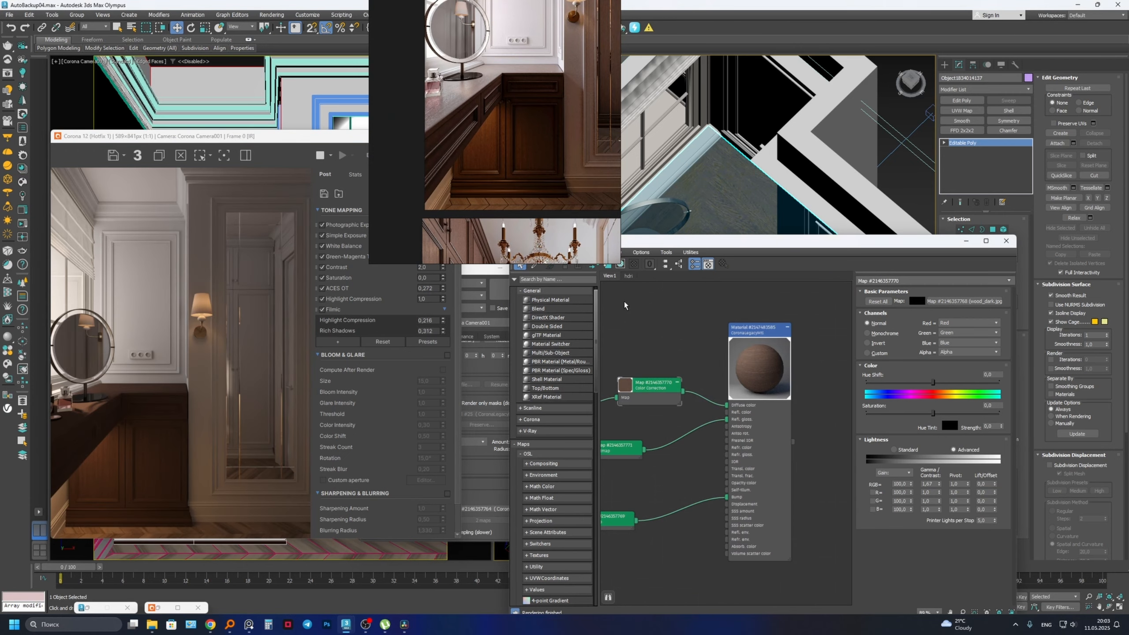
click(628, 275)
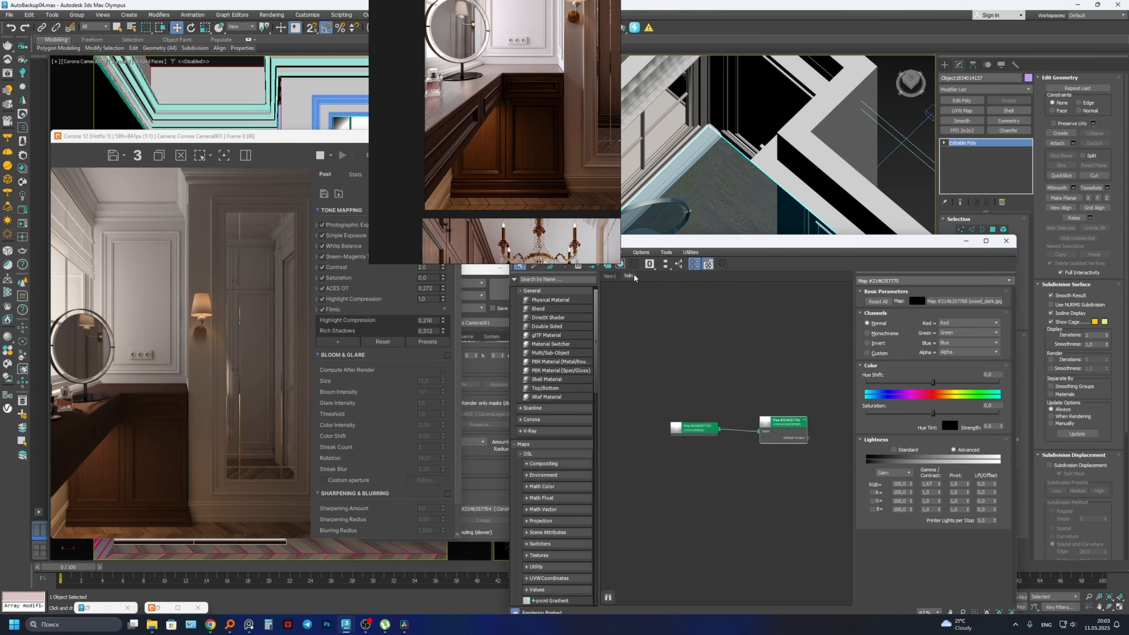
scroll(755, 414, up, 2)
double_click(790, 408)
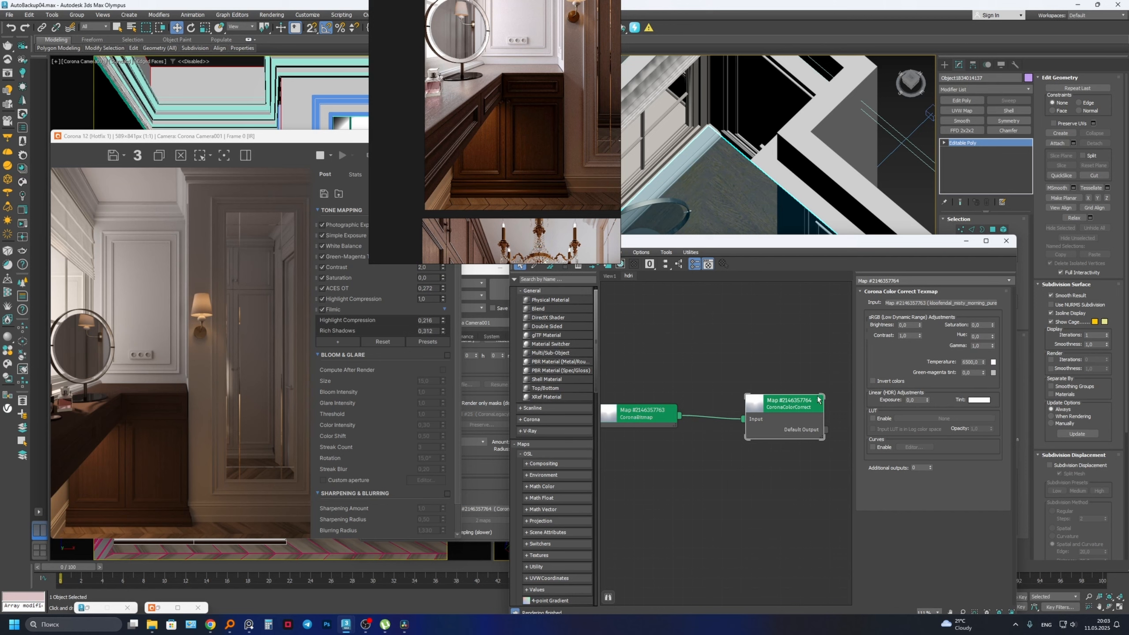
scroll(502, 103, down, 2)
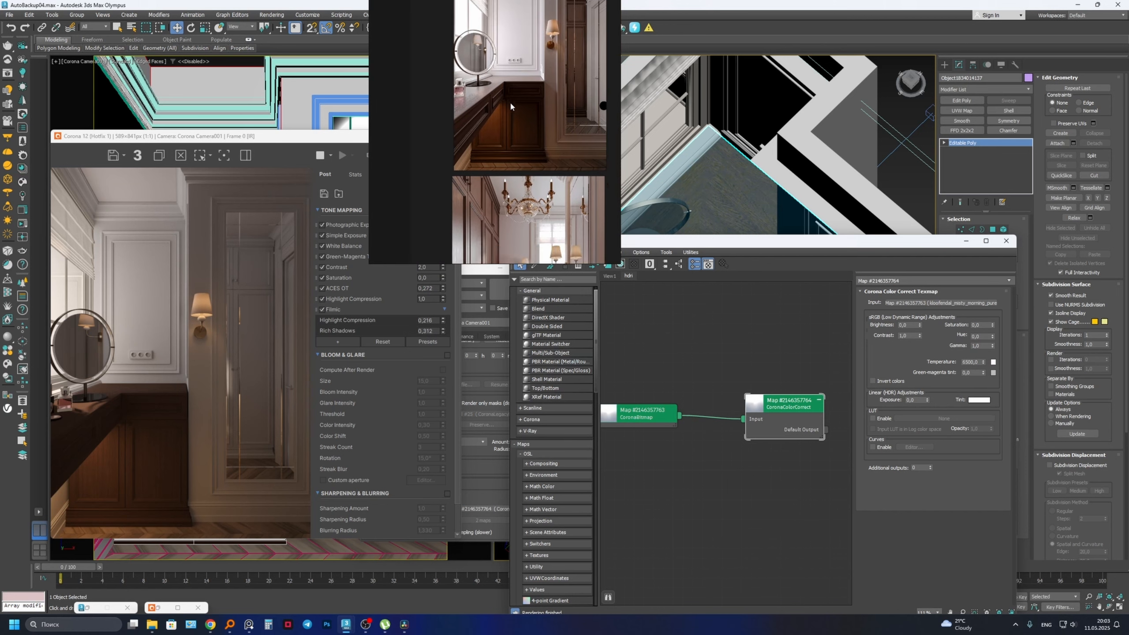
middle_drag(510, 101, 507, 205)
scroll(522, 92, up, 1)
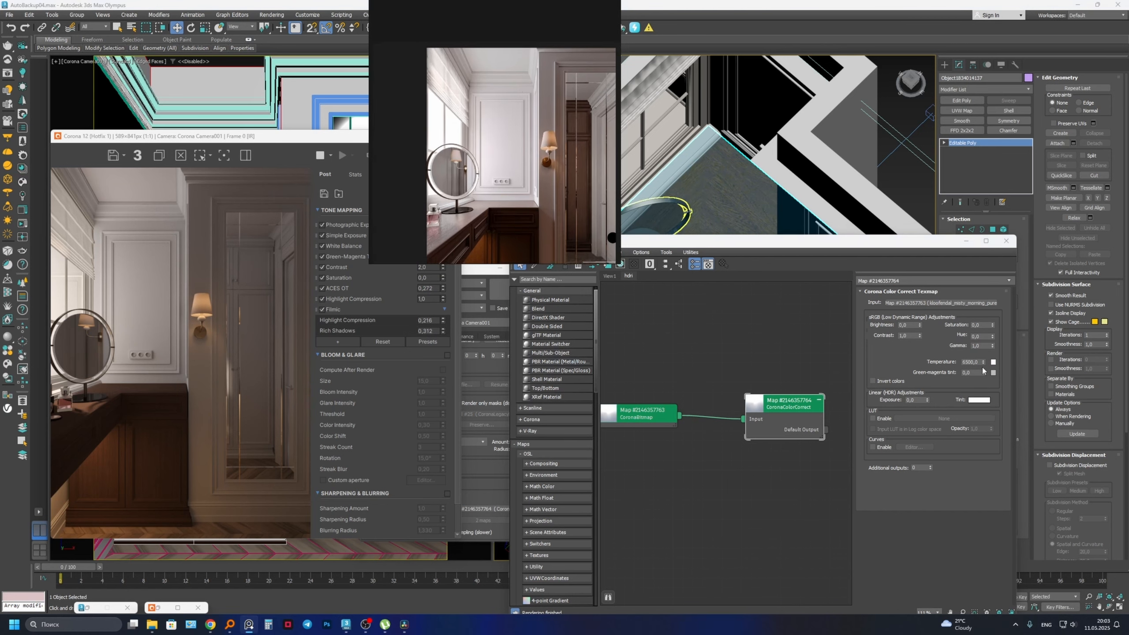
- Set the HDRI Color Correct's exposure to 1.5 and lower its gamma to about 0.69
click(911, 400)
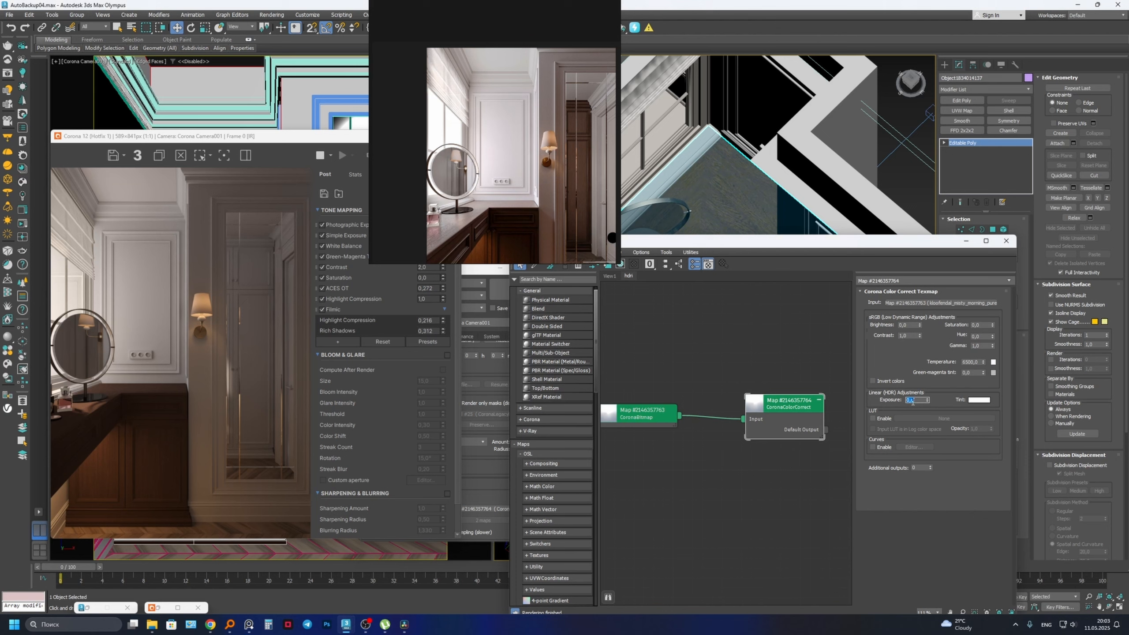
text(1)
key(Return)
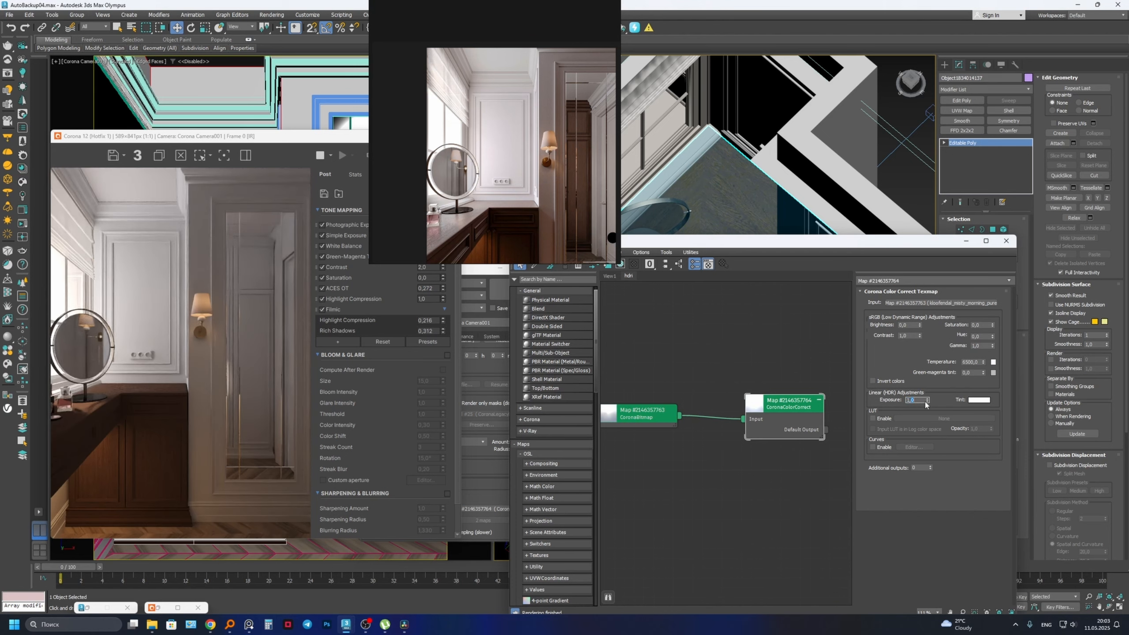
text(1,5)
key(Return)
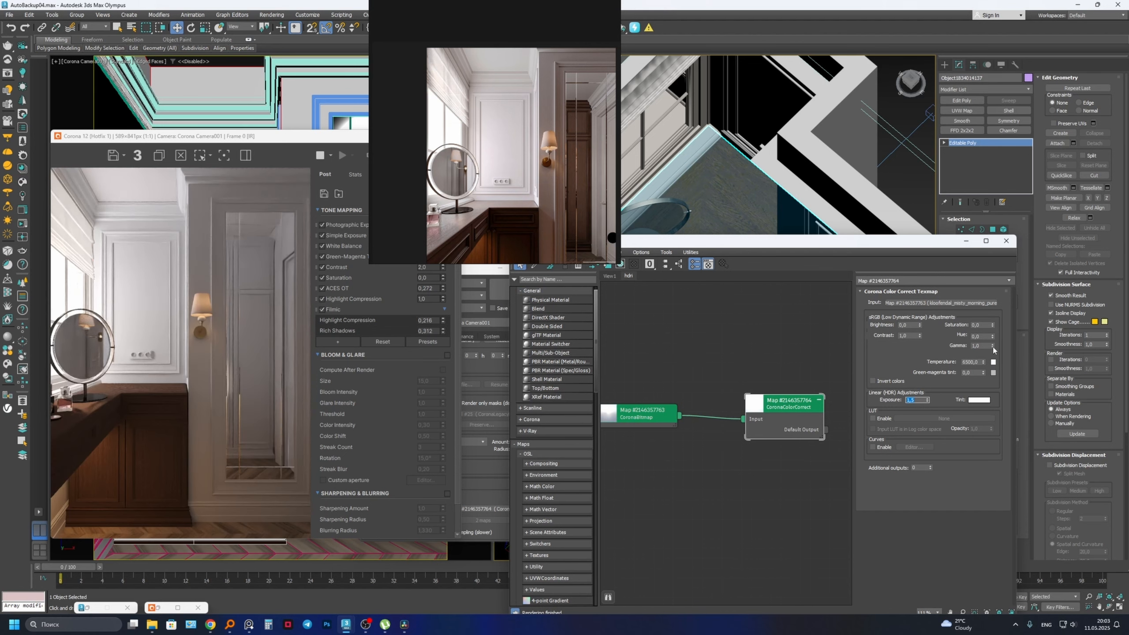
drag(993, 348, 993, 363)
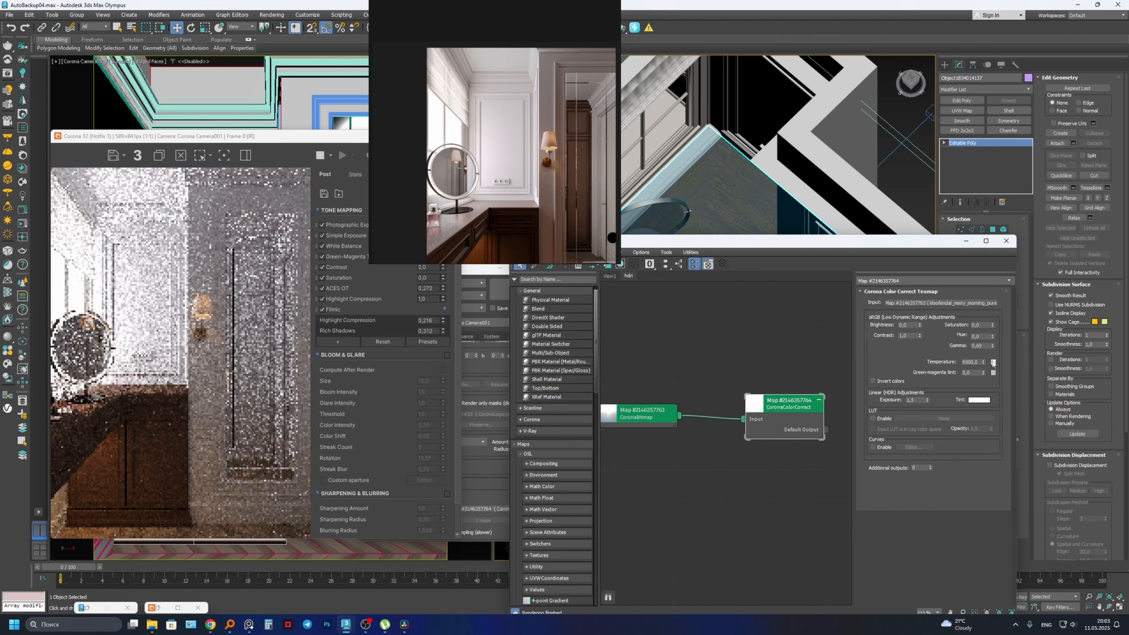
- Set the render's Simple Exposure to 0.404 and the main tone-mapping Highlight Compression to 1.513
right_drag(383, 188, 566, 142)
drag(443, 233, 449, 262)
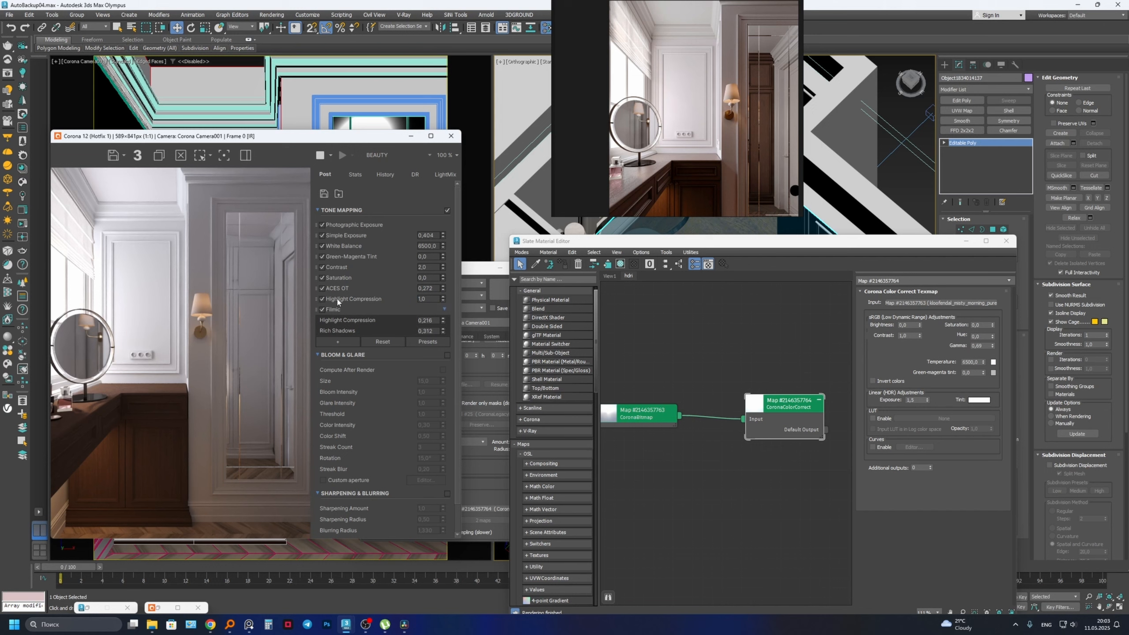
click(339, 341)
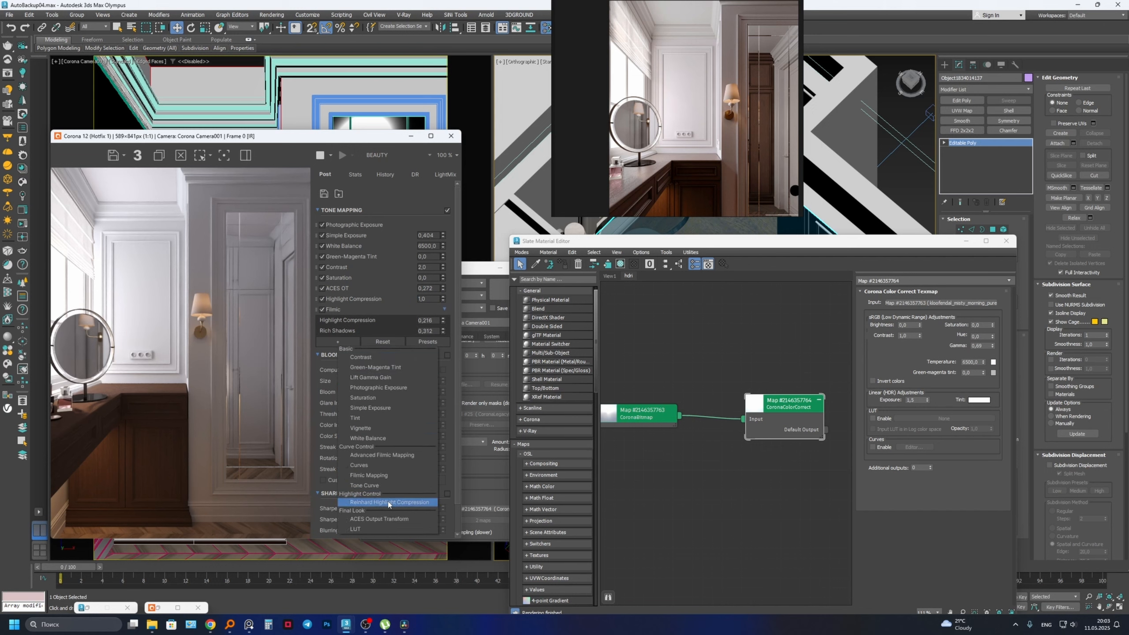
click(443, 302)
drag(443, 301, 443, 242)
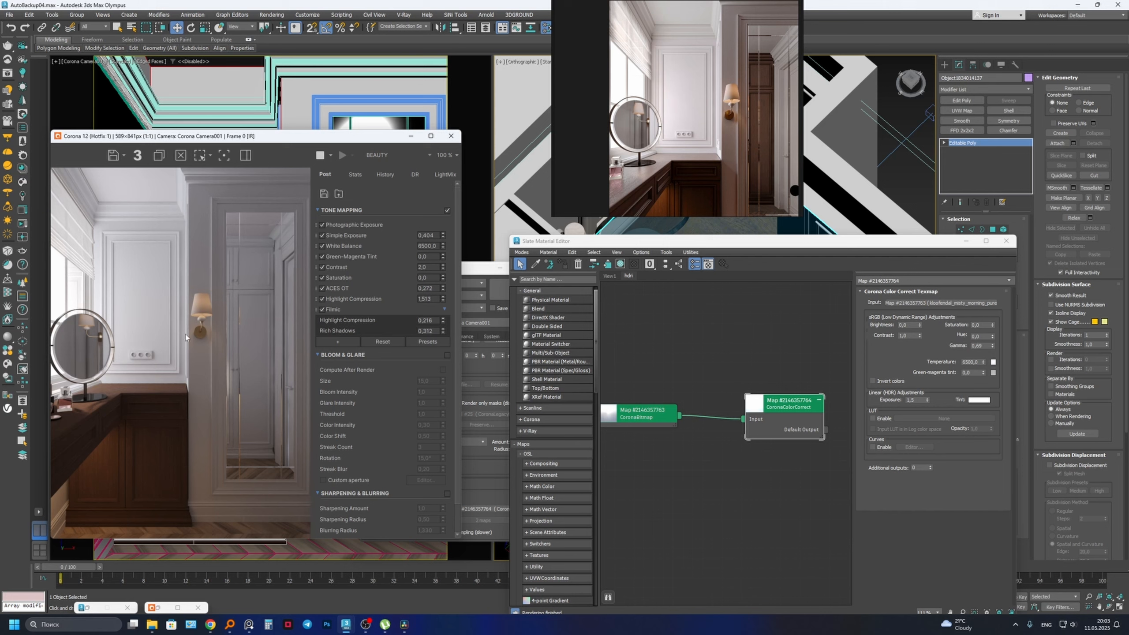
- Examine the vanity and wall lighting in the render up close and against the full reference image
scroll(98, 428, up, 2)
middle_drag(94, 412, 197, 386)
scroll(208, 358, down, 3)
scroll(186, 391, up, 2)
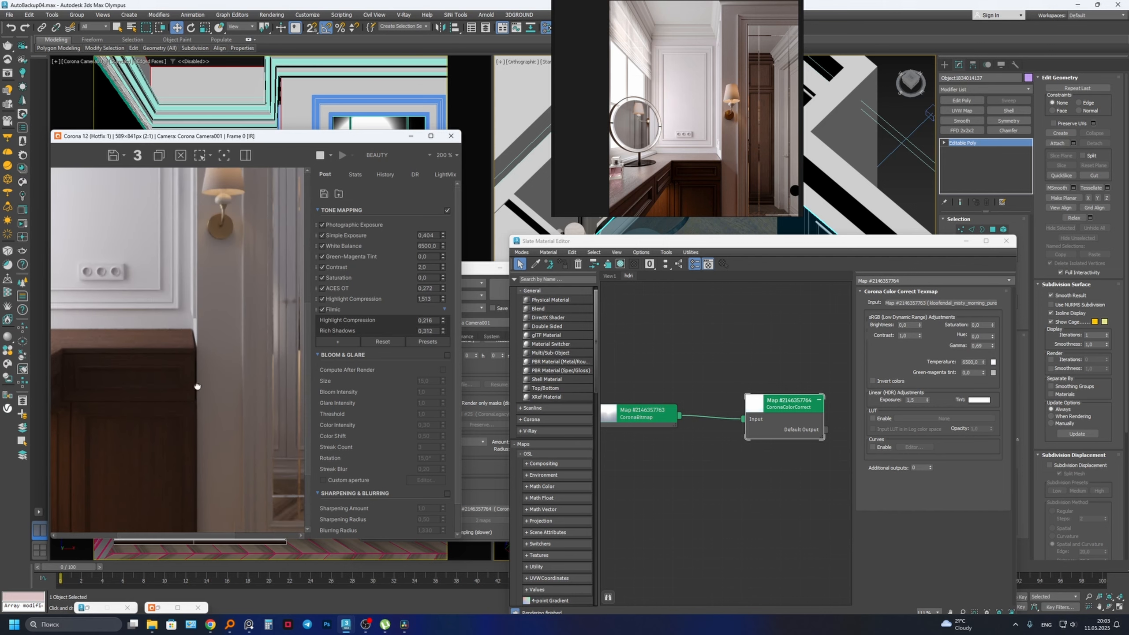
scroll(197, 386, down, 1)
scroll(696, 143, down, 3)
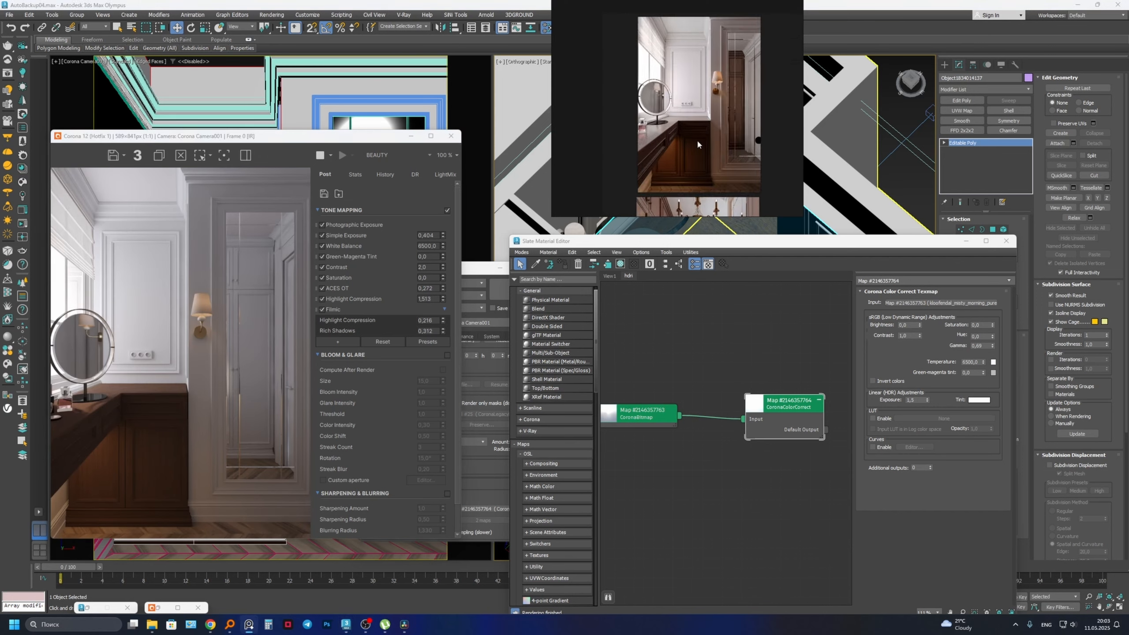
scroll(698, 132, up, 1)
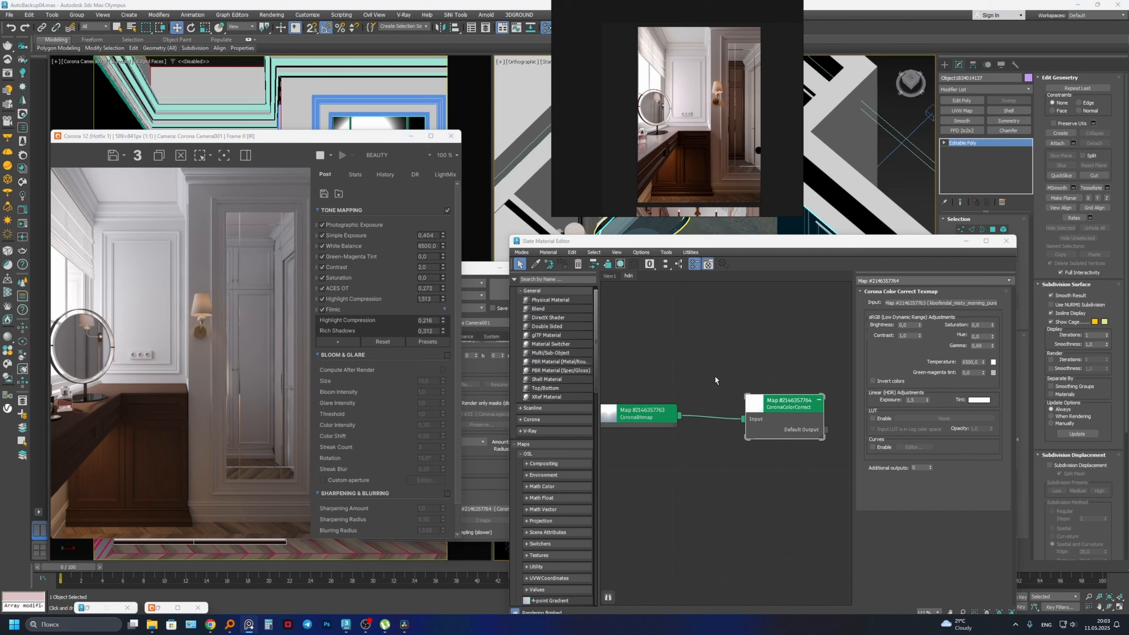
scroll(727, 379, down, 3)
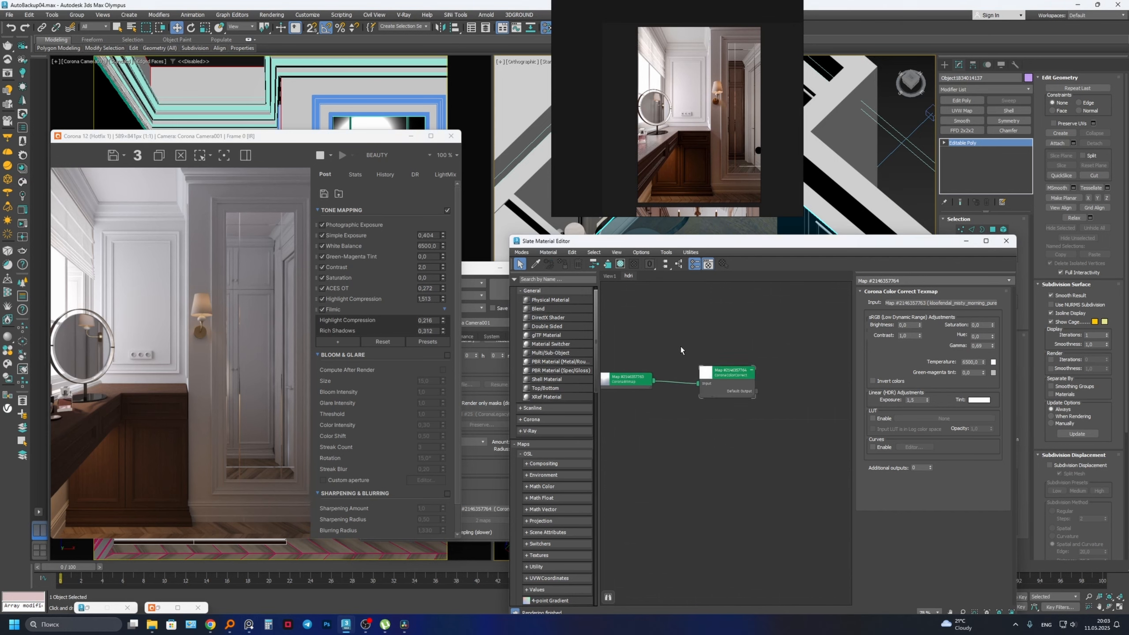
- Open the vanity's dark wood Corona material and set its Reflection level to 1.0
click(609, 275)
scroll(740, 348, up, 2)
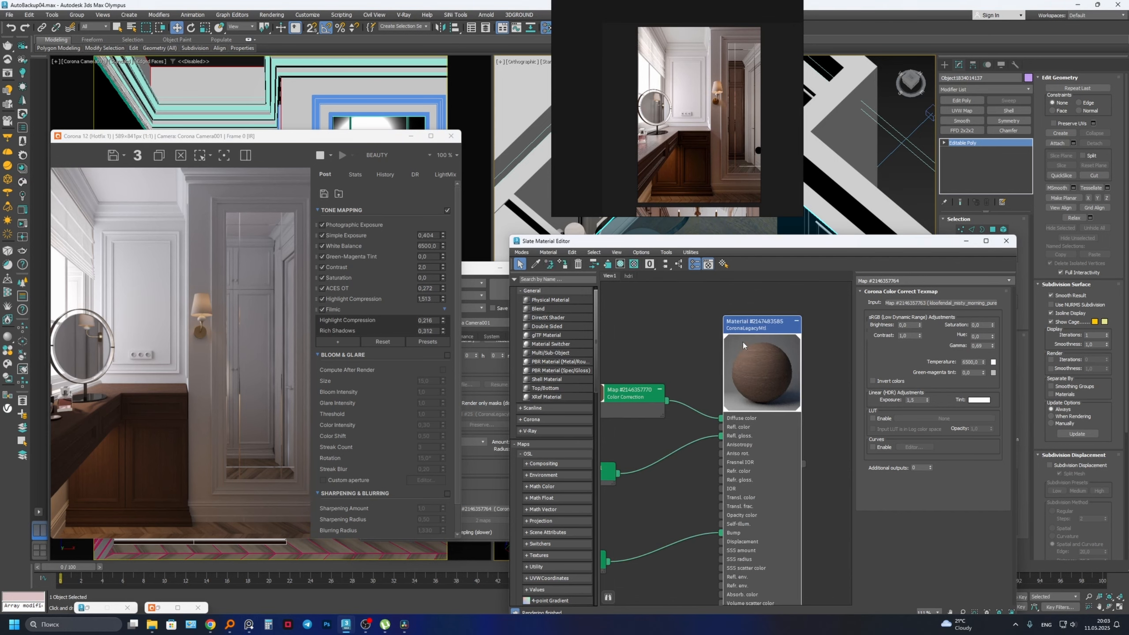
double_click(743, 346)
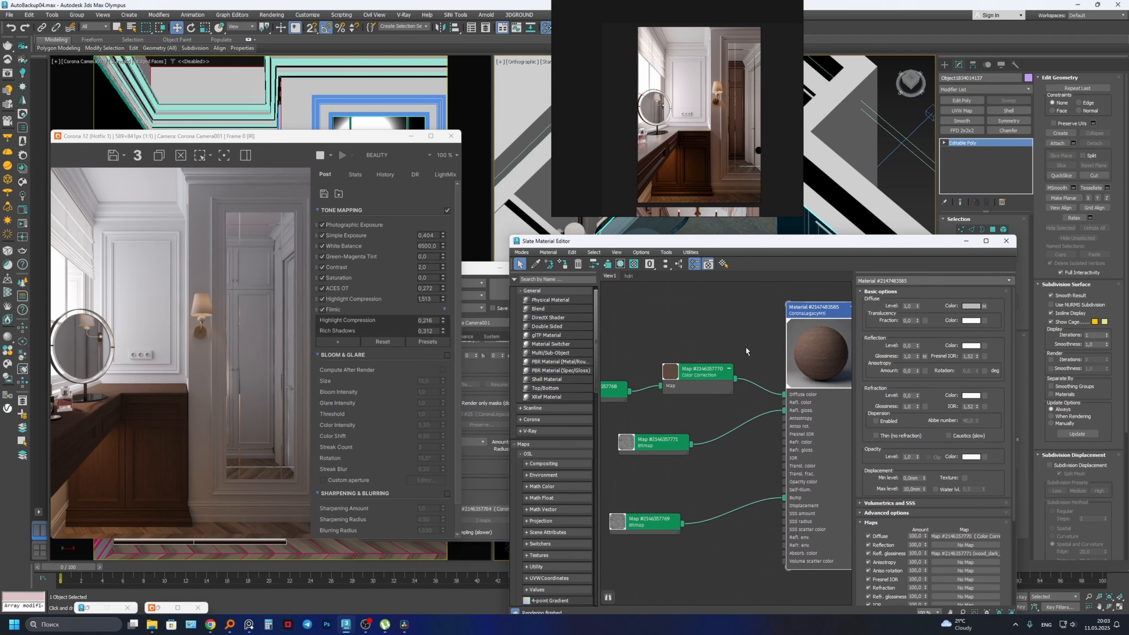
scroll(735, 329, down, 1)
scroll(756, 340, up, 1)
middle_drag(747, 363, 733, 354)
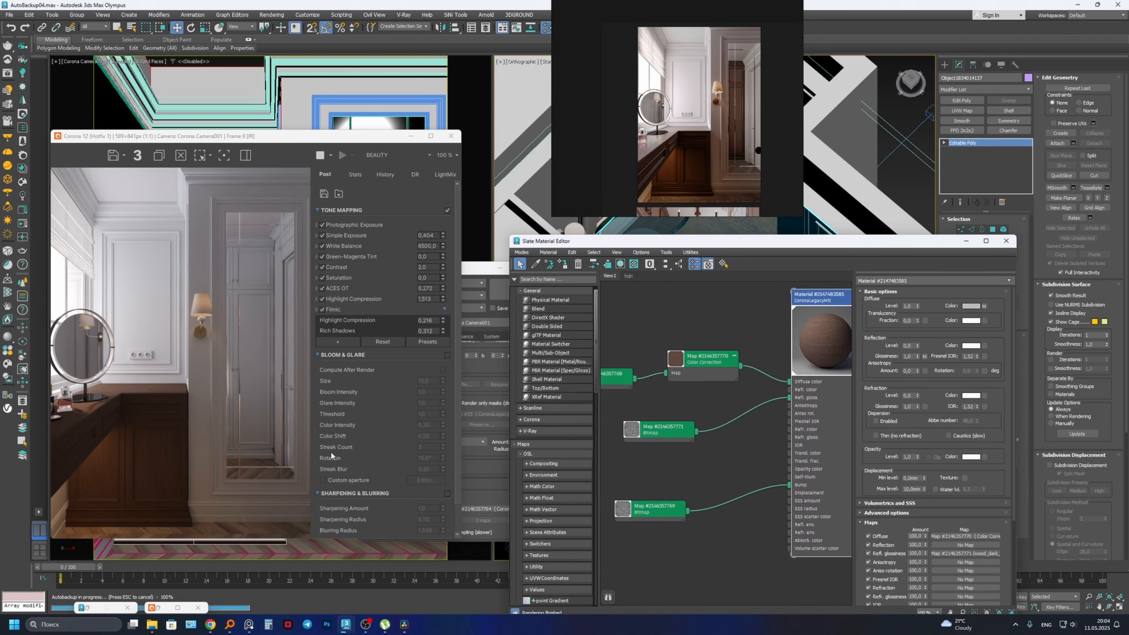
scroll(198, 374, up, 2)
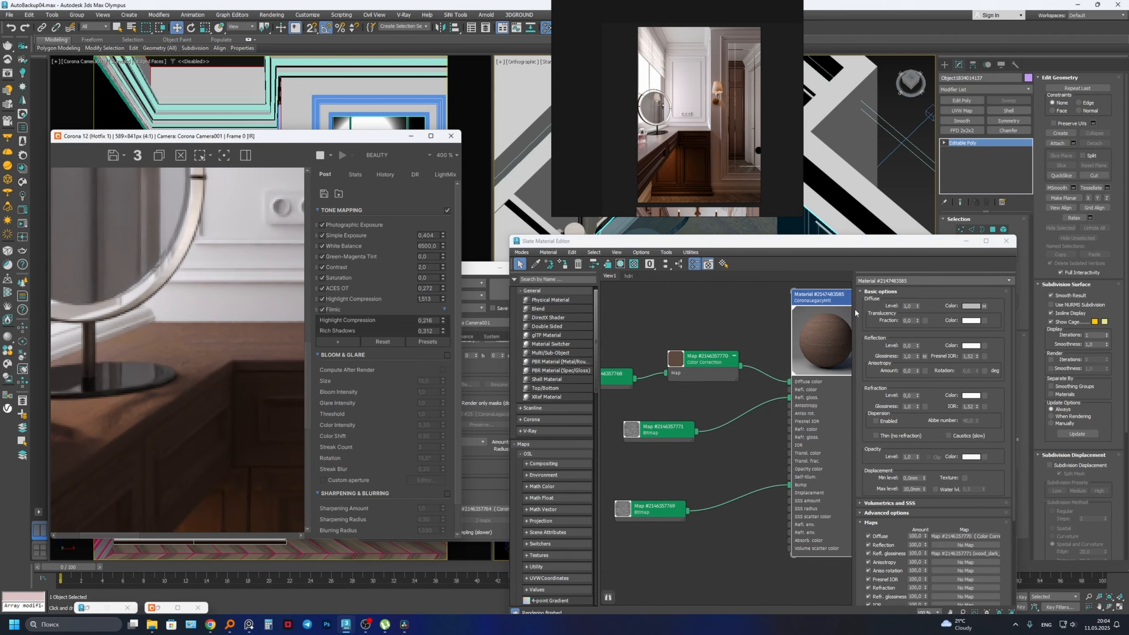
middle_drag(808, 331, 709, 347)
drag(917, 346, 915, 230)
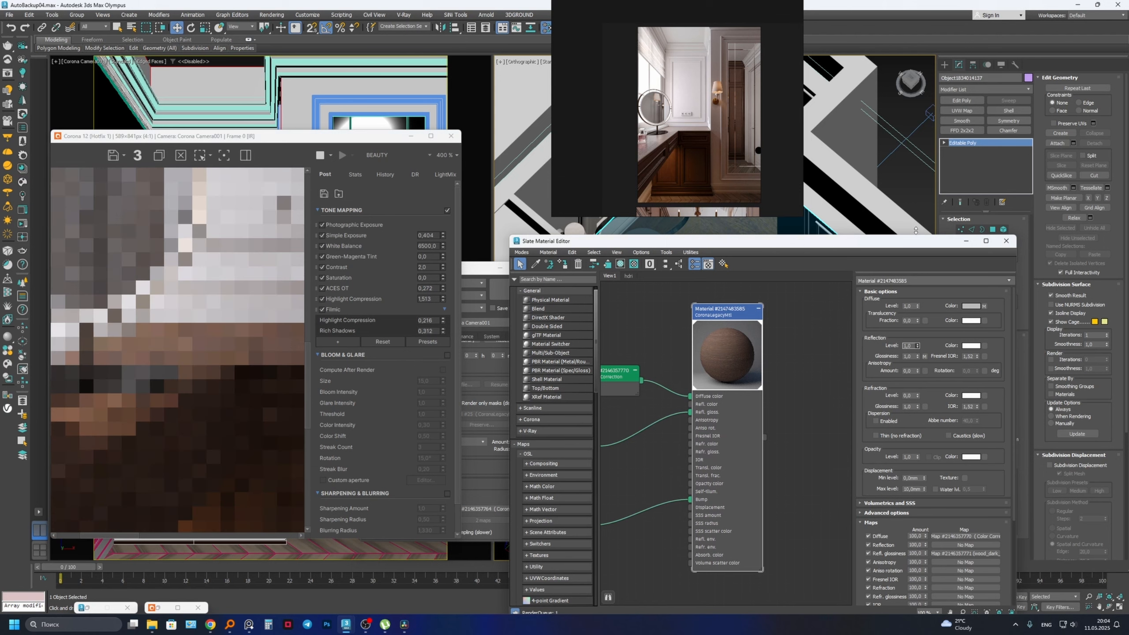
- Inspect the reflections on the wooden countertop and cabinet doors in the interactive render
scroll(156, 364, up, 2)
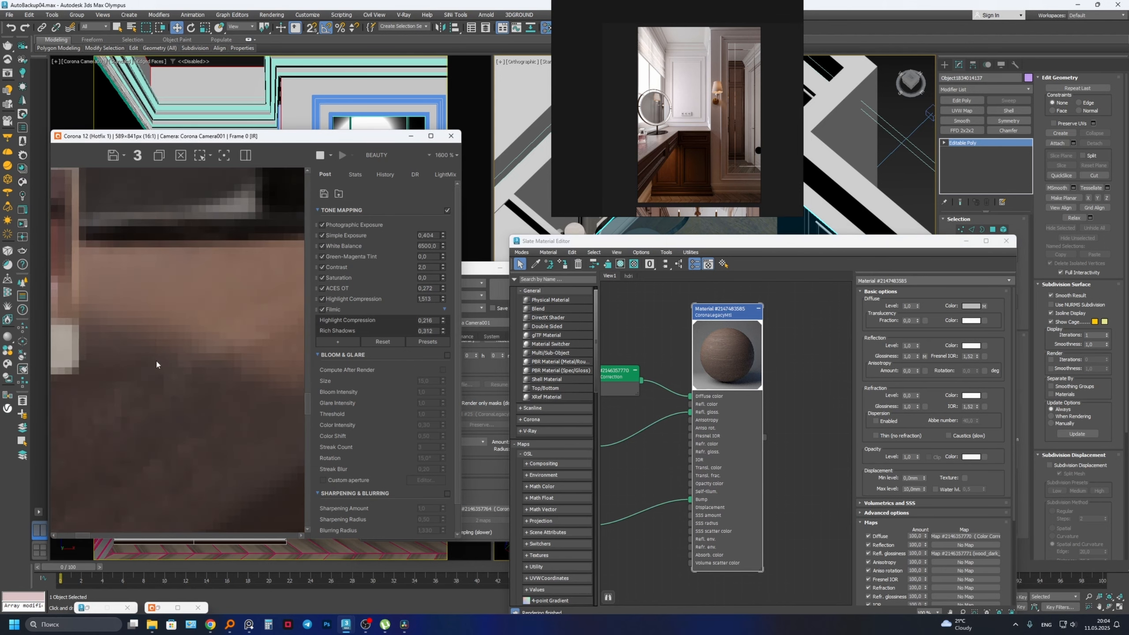
scroll(252, 283, down, 1)
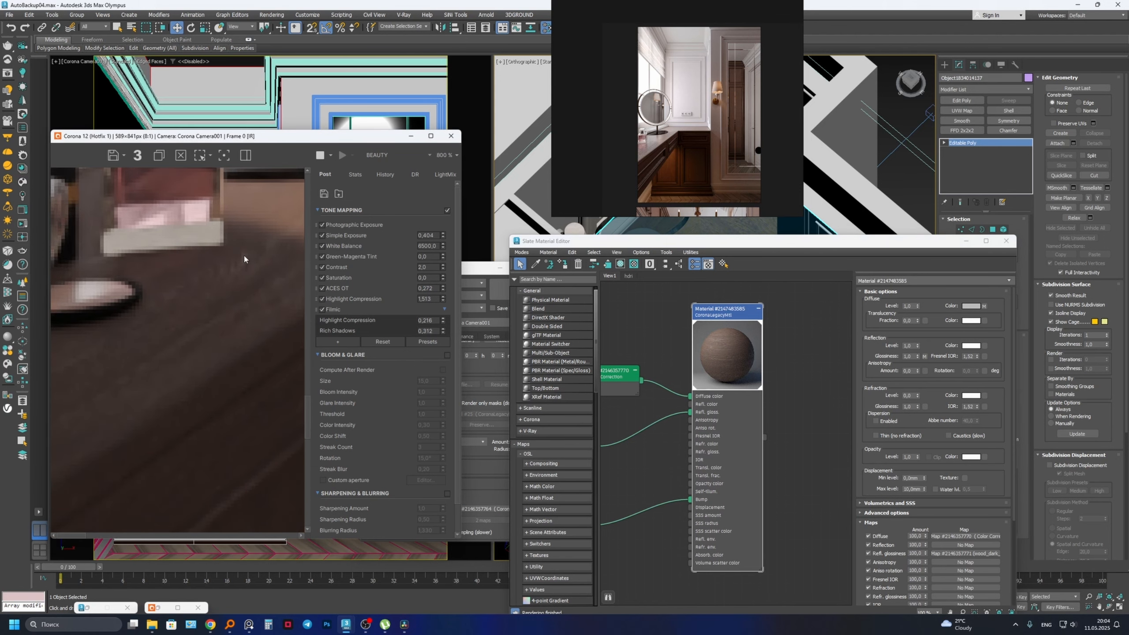
middle_drag(244, 260, 211, 273)
middle_drag(648, 376, 764, 375)
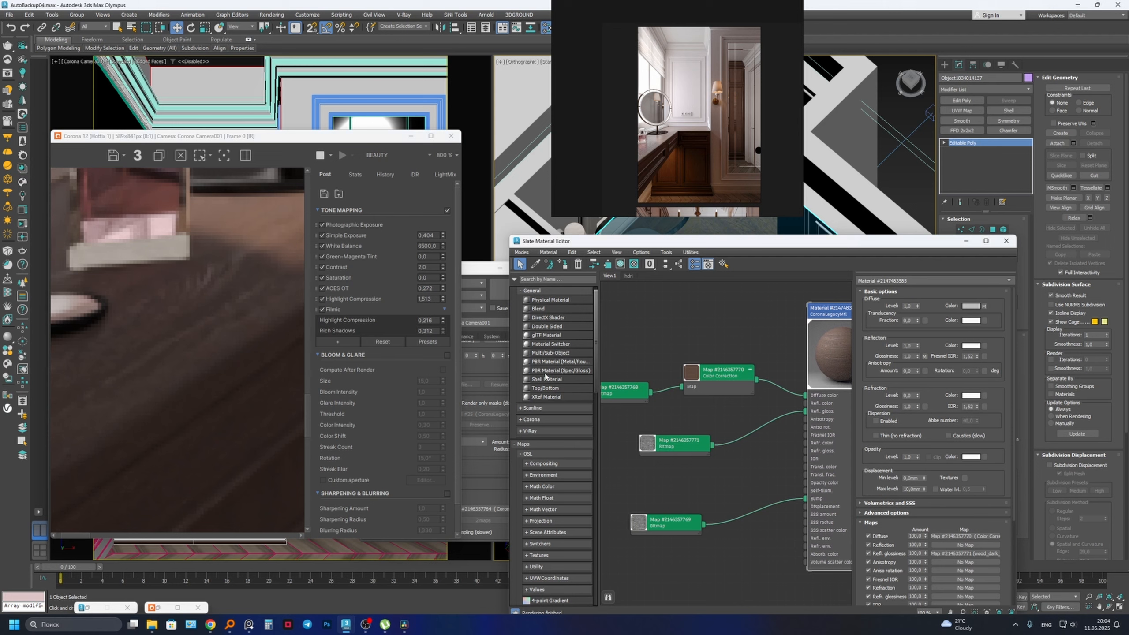
scroll(248, 364, down, 2)
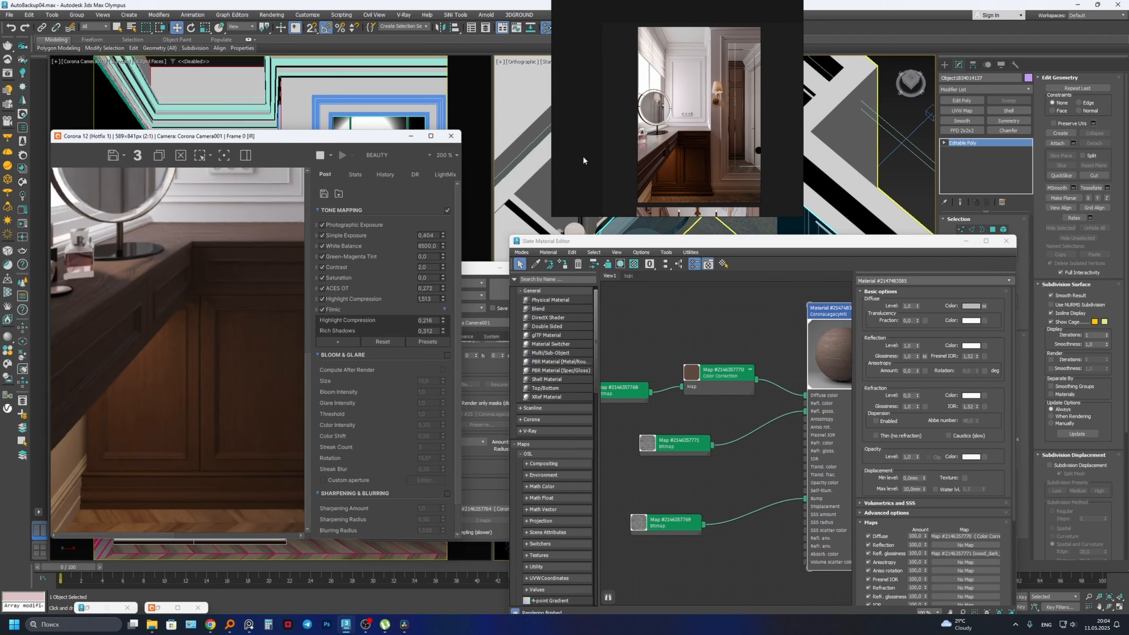
- Open the dark wood's diffuse Color Correction map and set its RGB gamma/contrast to 1.44
scroll(700, 166, up, 3)
middle_drag(717, 373, 667, 381)
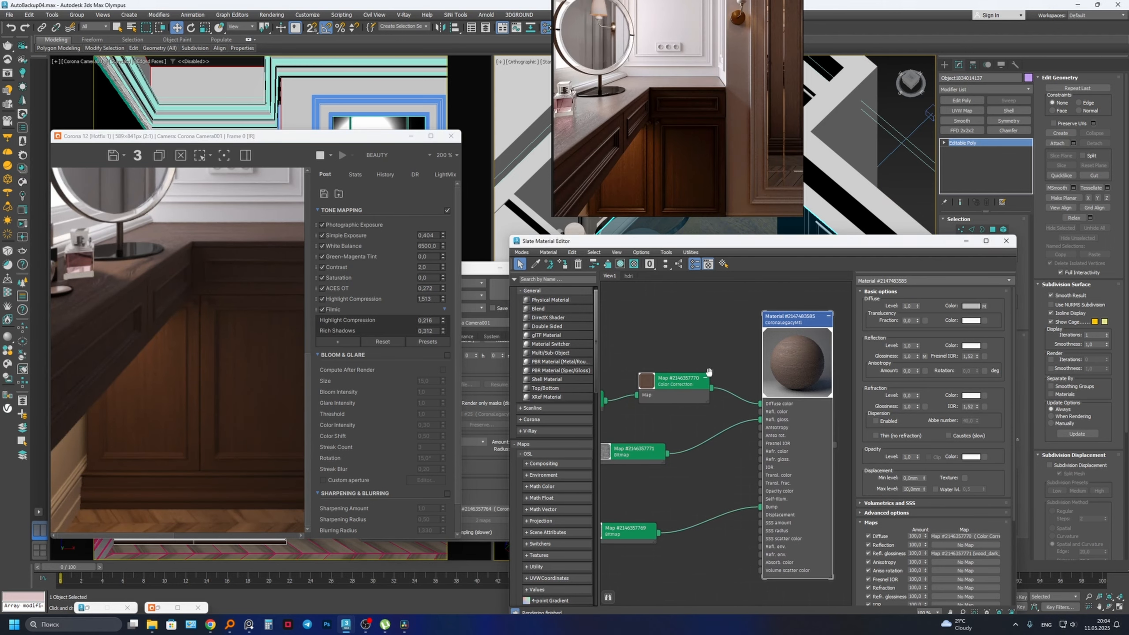
click(666, 382)
double_click(671, 382)
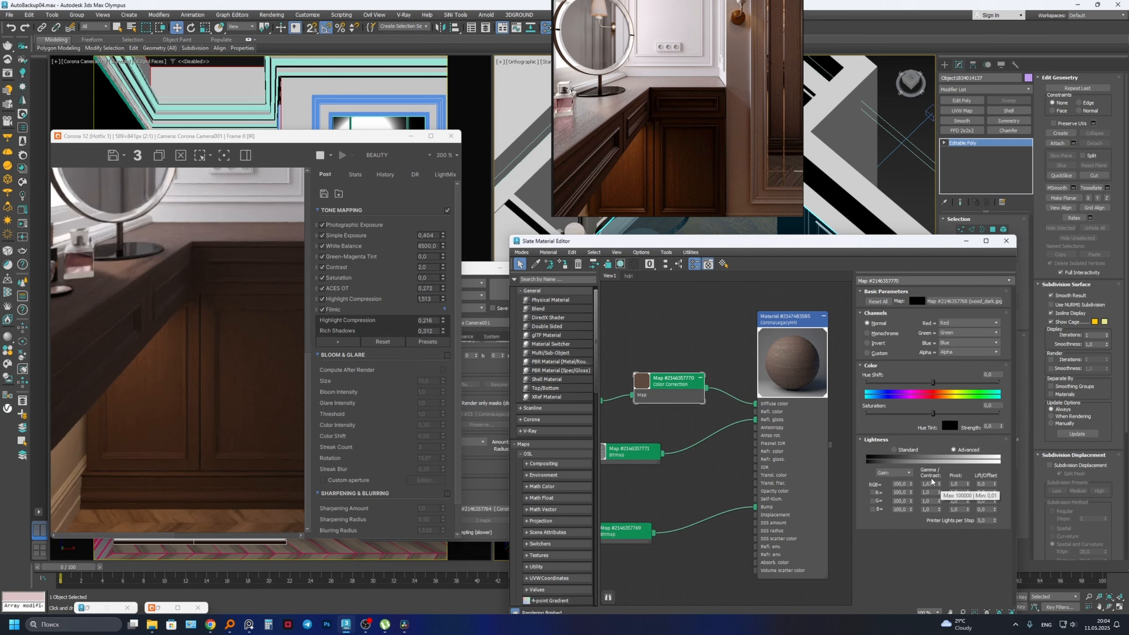
drag(939, 485, 939, 497)
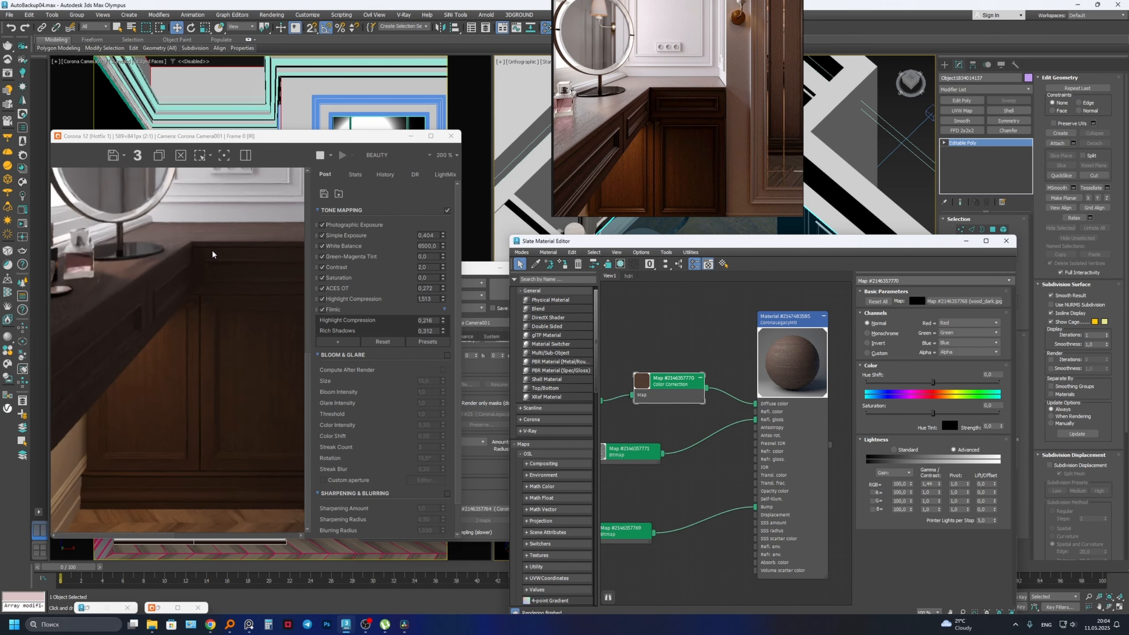
- Open the dark wood material's parameters and set the reflection glossiness map amount to 20
scroll(745, 346, down, 2)
double_click(746, 350)
middle_drag(746, 350, 802, 314)
scroll(666, 410, up, 1)
middle_drag(138, 265, 178, 267)
middle_drag(224, 321, 181, 318)
scroll(898, 528, down, 1)
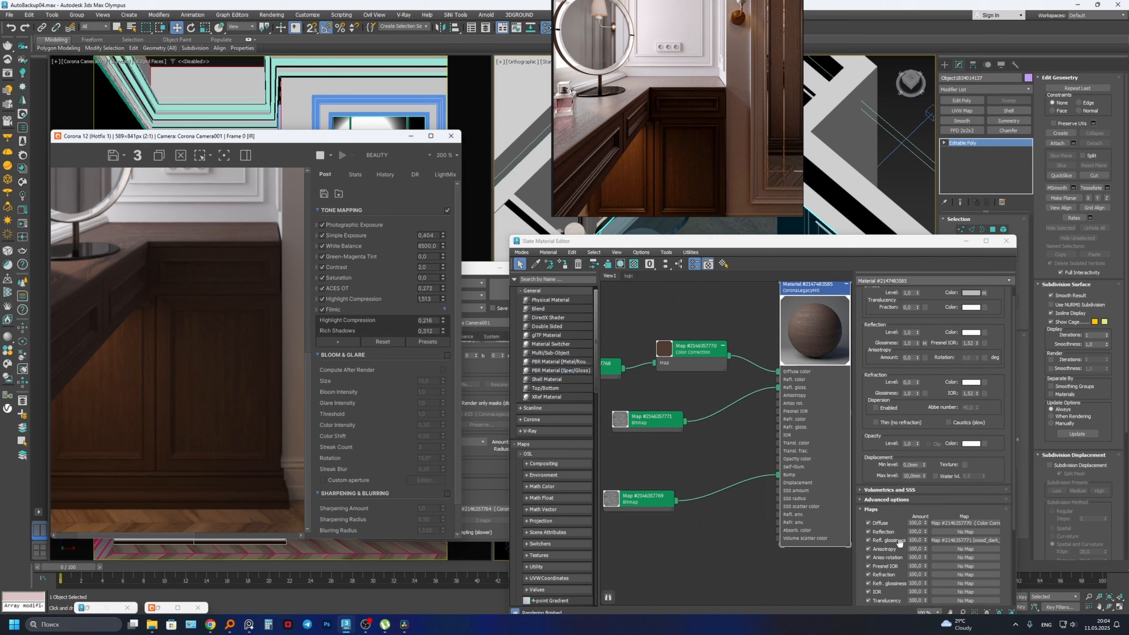
click(915, 541)
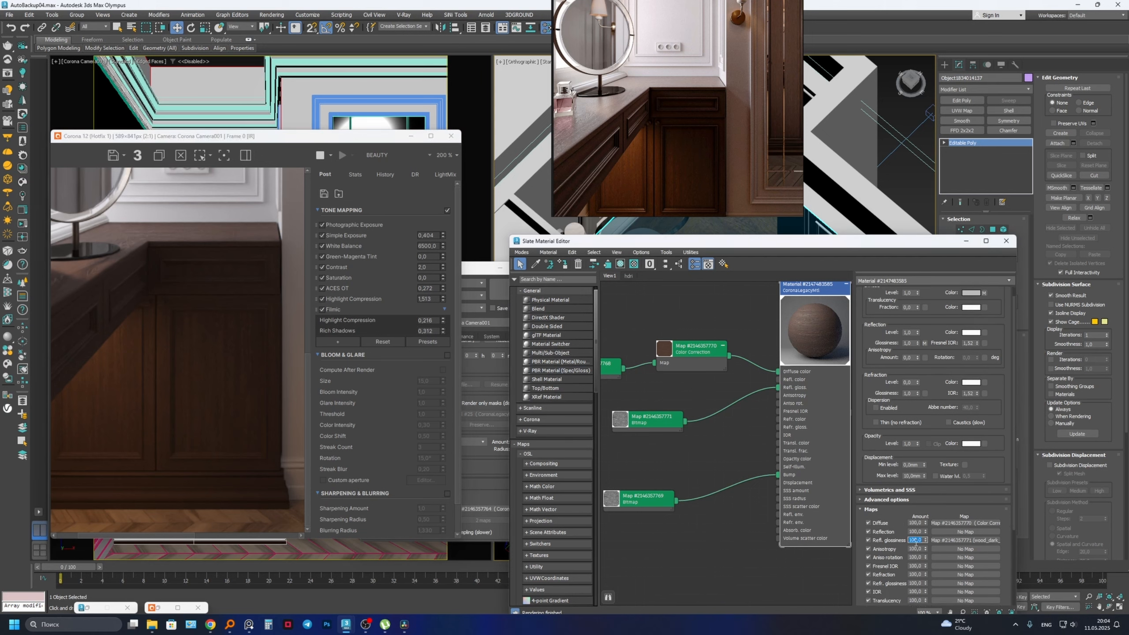
key(Return)
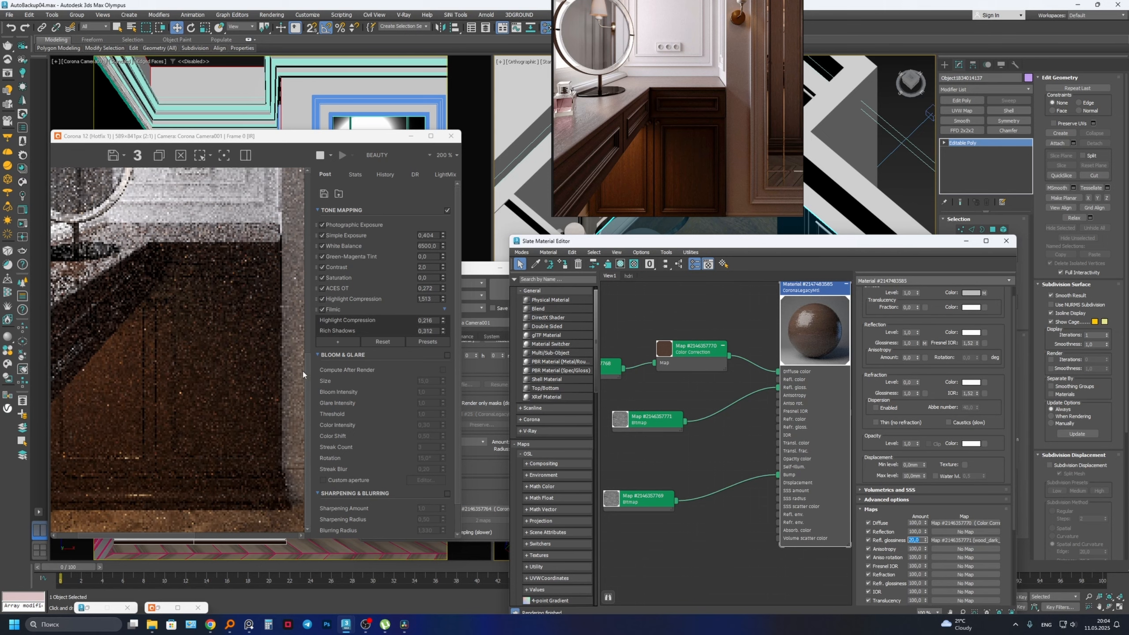
- Check the countertop reflections up close and set the wood's reflection glossiness map amount to 25
scroll(147, 269, up, 2)
middle_drag(146, 269, 218, 267)
scroll(217, 267, down, 1)
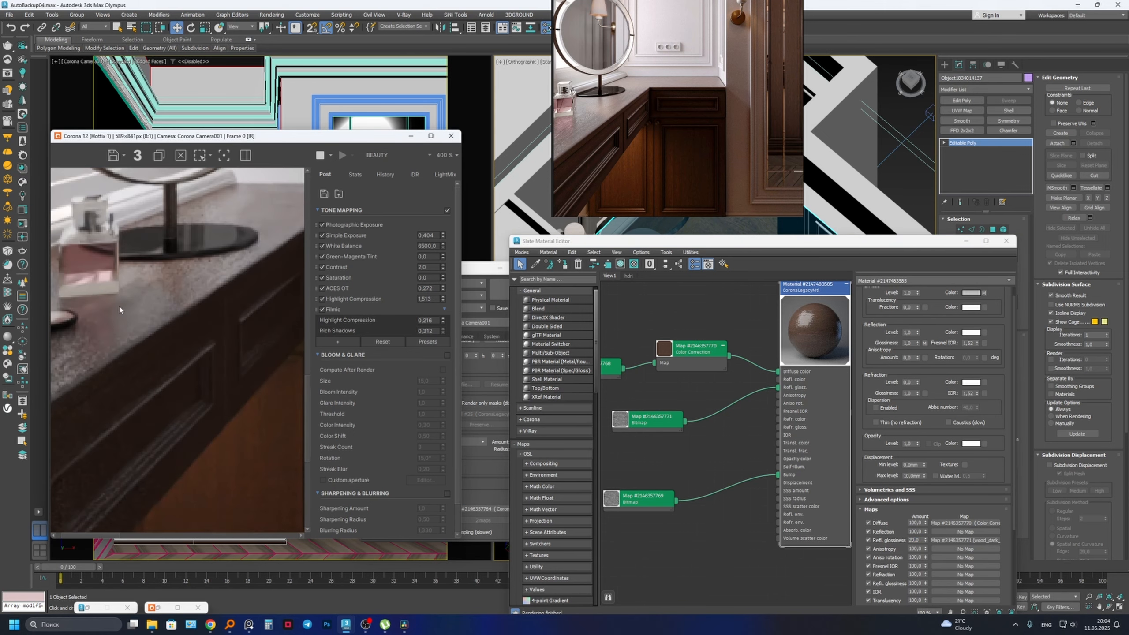
middle_drag(118, 308, 225, 303)
scroll(213, 254, up, 1)
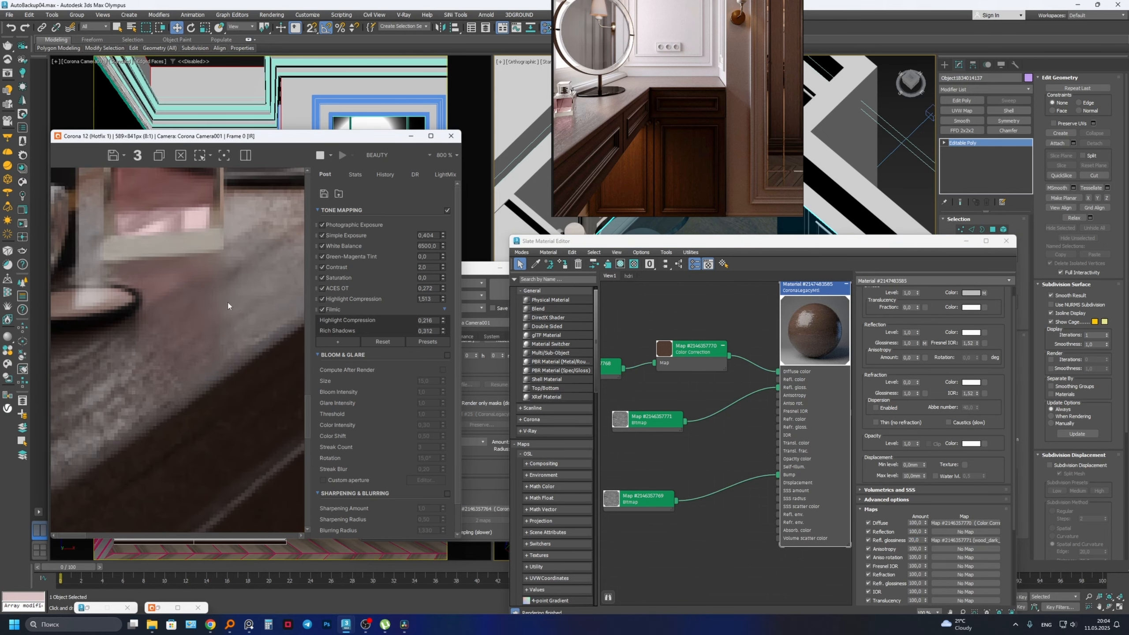
scroll(228, 305, down, 1)
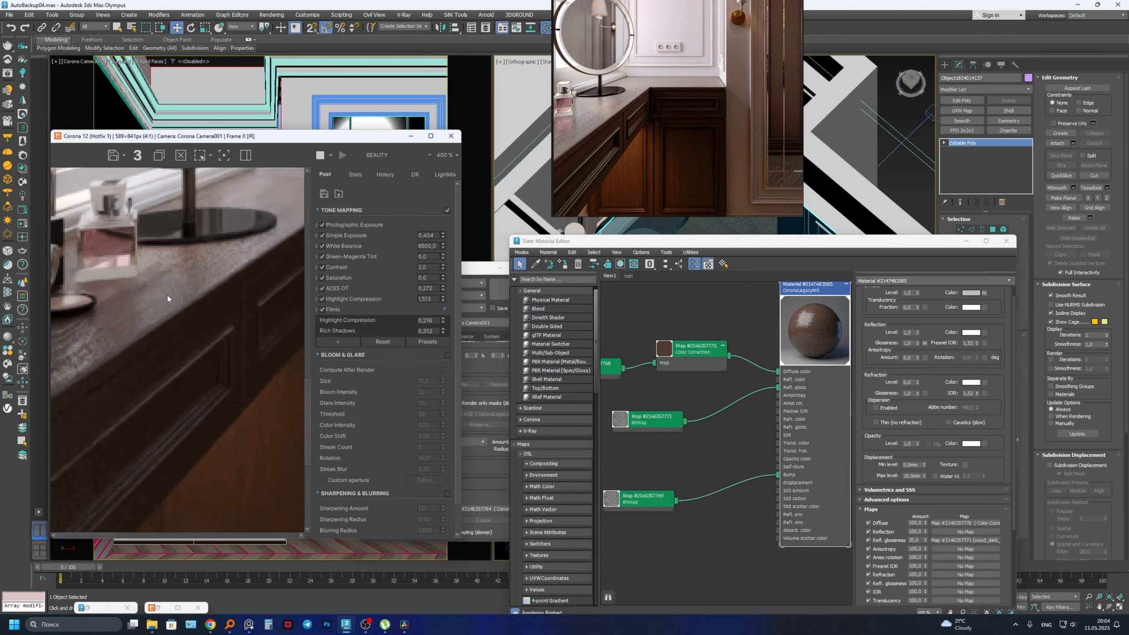
double_click(914, 539)
text(25)
key(Return)
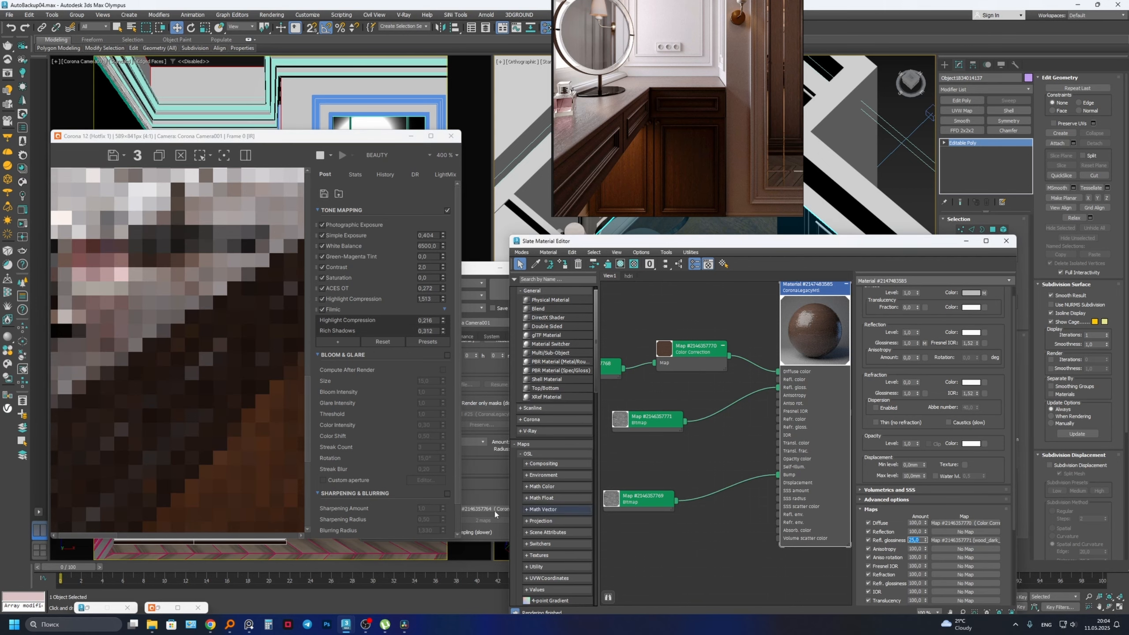
- Inspect the mirror, wall panelling, vanity and countertop in the updated render
scroll(235, 372, down, 1)
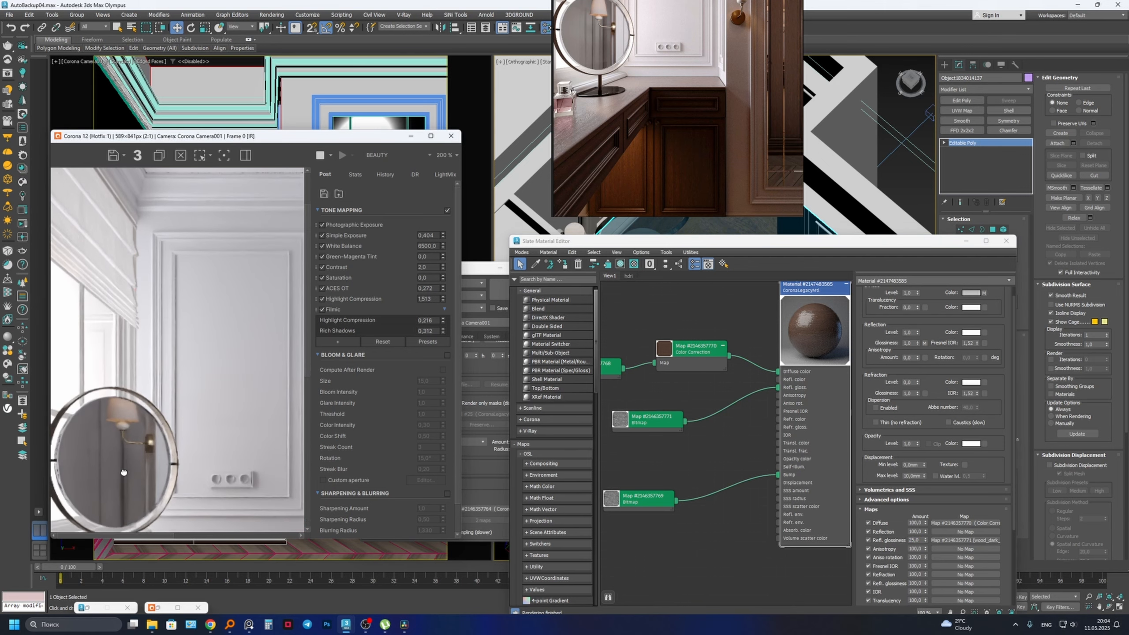
middle_drag(131, 473, 122, 332)
scroll(219, 395, up, 1)
middle_drag(218, 395, 215, 300)
middle_drag(294, 391, 279, 353)
middle_drag(178, 343, 149, 368)
scroll(148, 368, down, 1)
scroll(216, 328, down, 1)
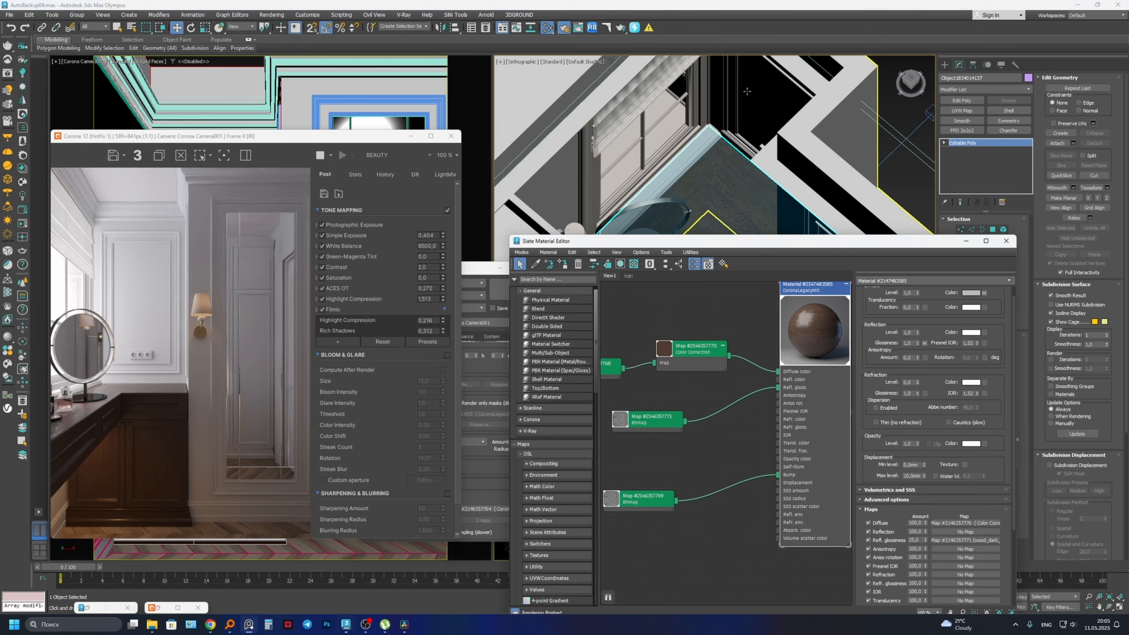
- Select the dark panelled wall unit in the orthographic view and assign the dark wood material to it
scroll(746, 91, down, 5)
scroll(694, 106, up, 4)
click(675, 113)
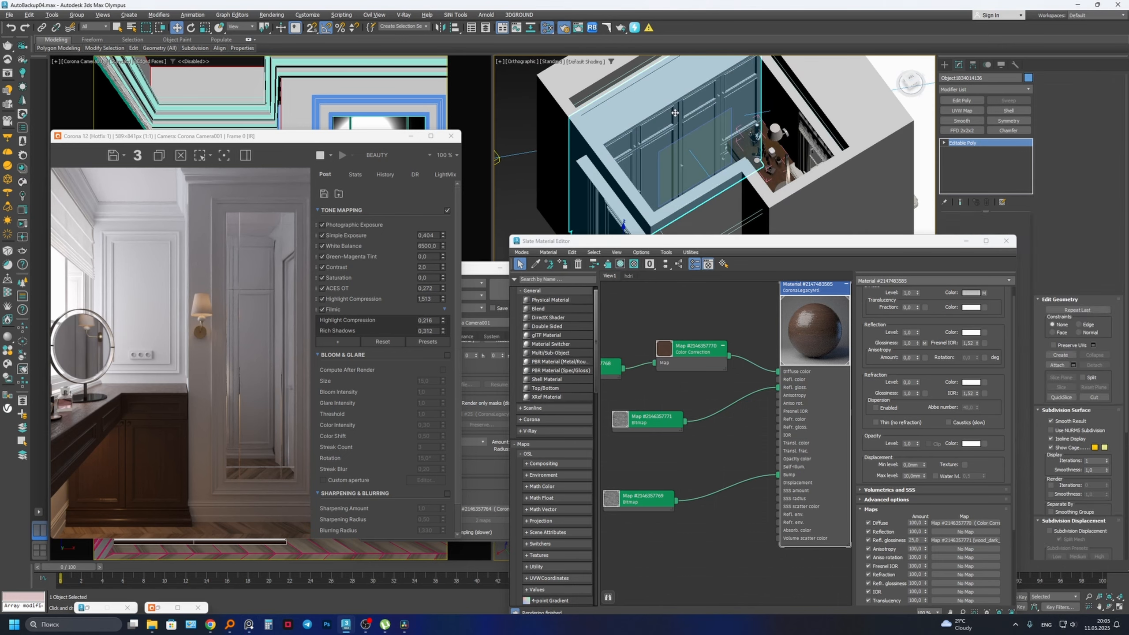
click(565, 264)
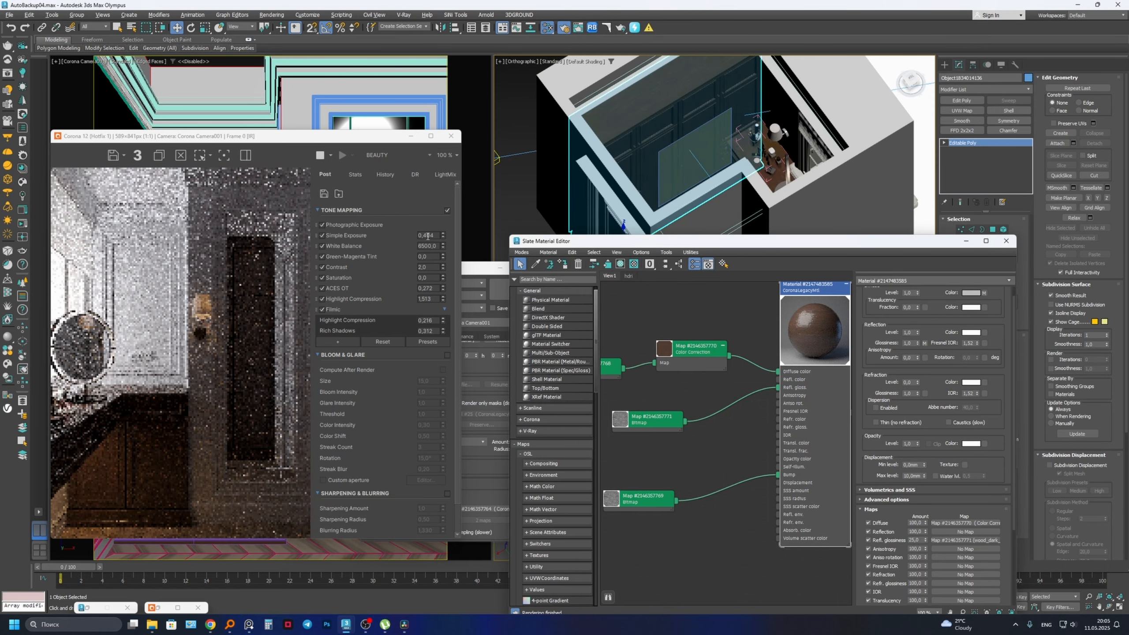
- Examine the wood panelling reflected in the wall mirror and compare the full render with the reference image
scroll(260, 264, up, 1)
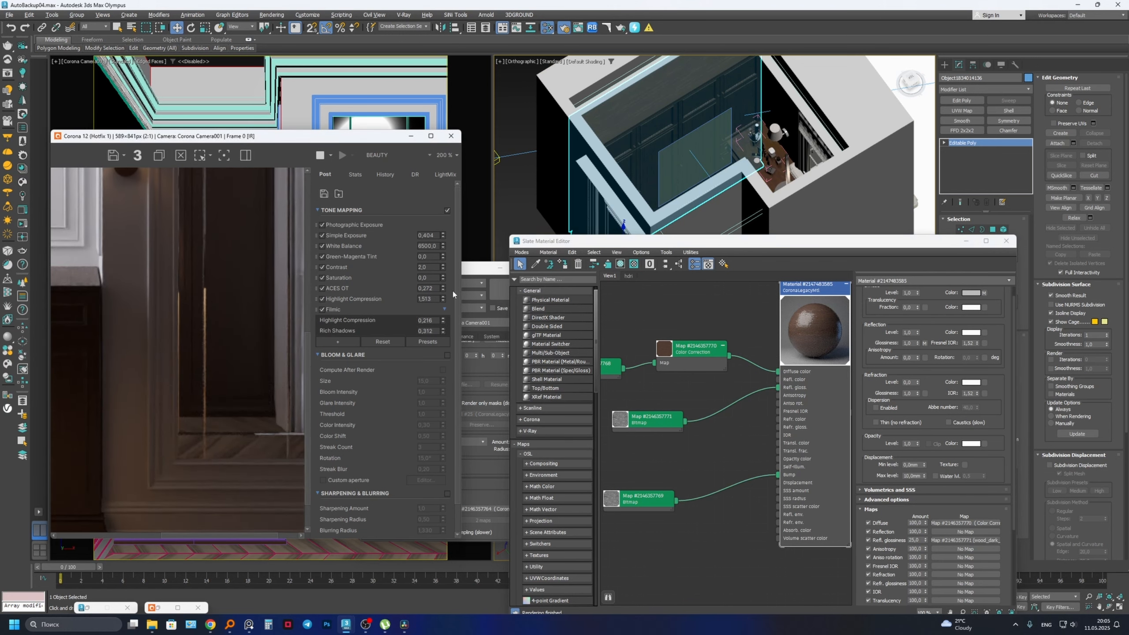
click(247, 625)
scroll(237, 312, down, 3)
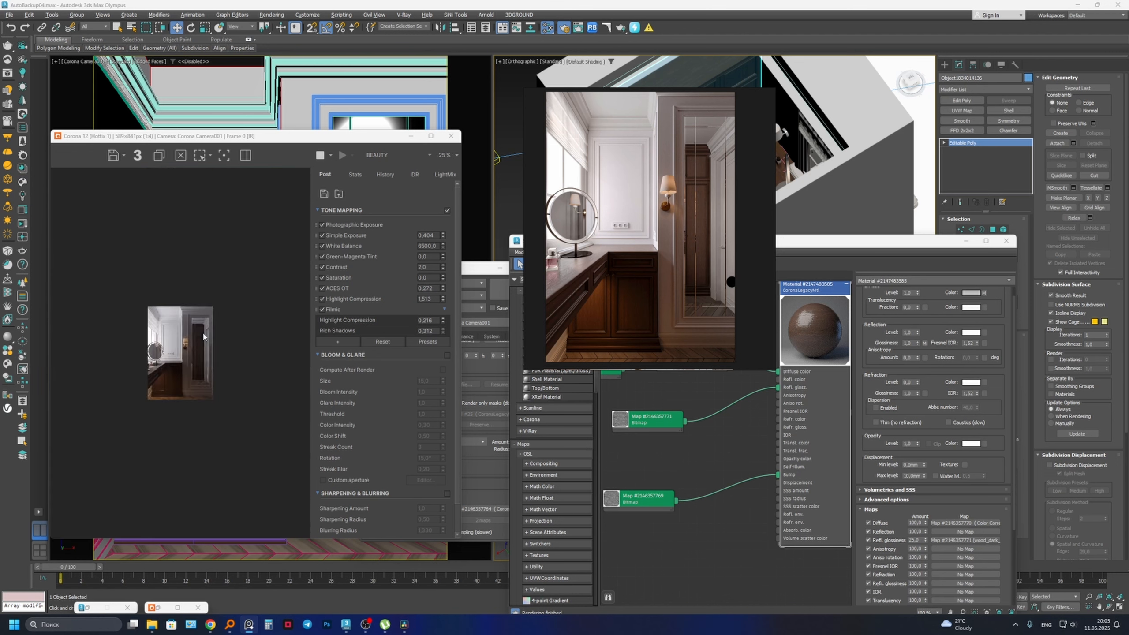
scroll(204, 337, up, 2)
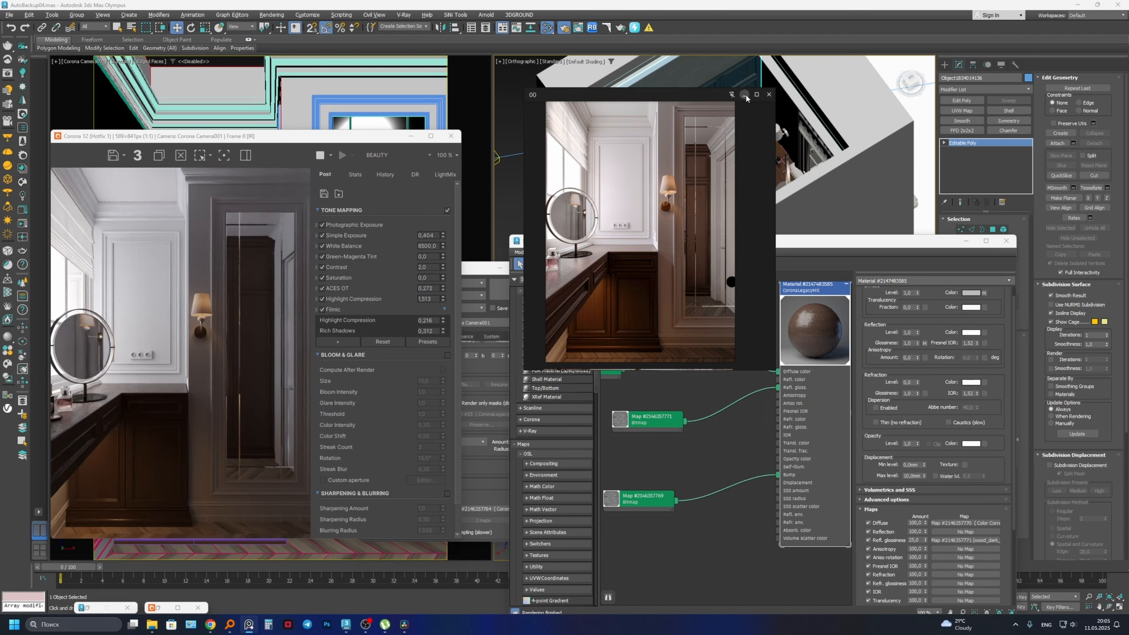
click(745, 95)
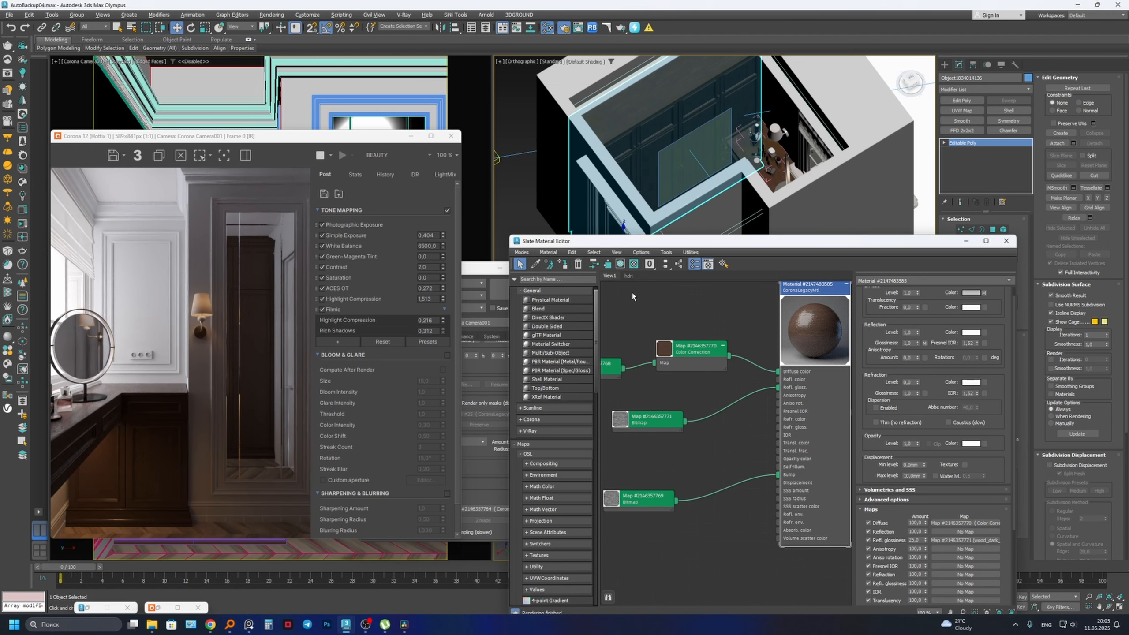
click(968, 242)
alt+middle_drag(725, 184, 791, 250)
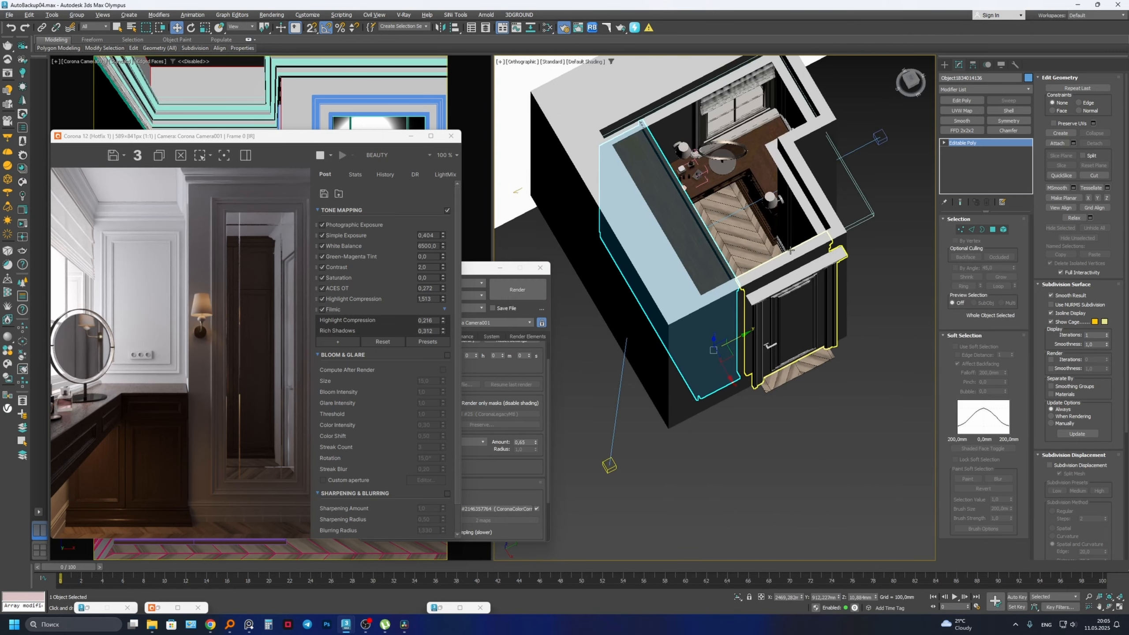
scroll(746, 197, down, 3)
alt+middle_drag(747, 197, 691, 210)
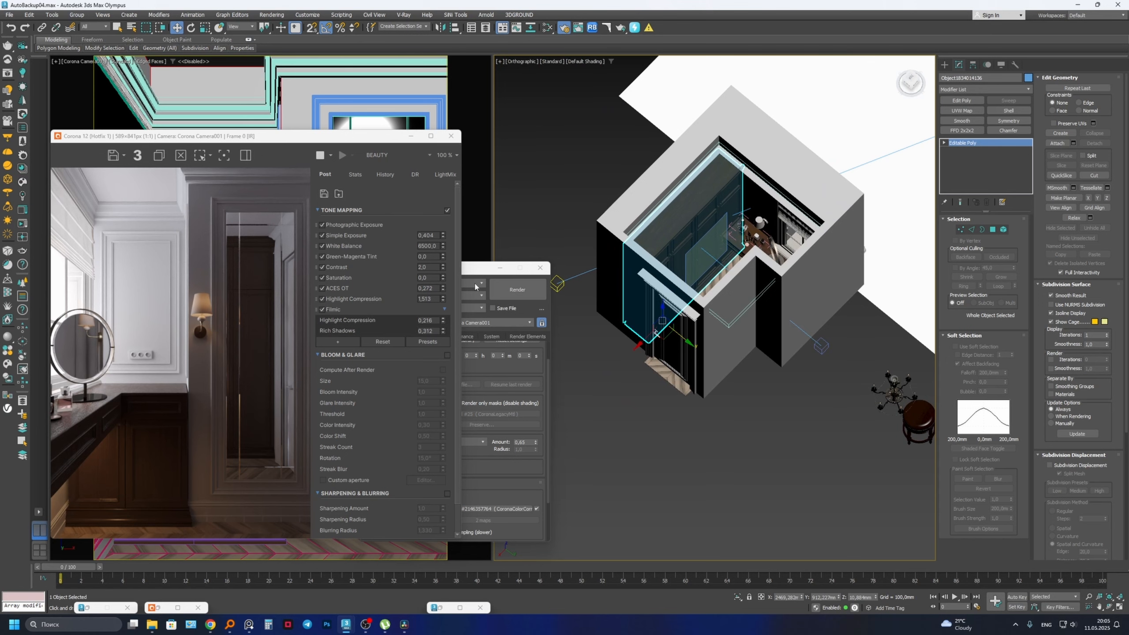
middle_drag(772, 256, 755, 256)
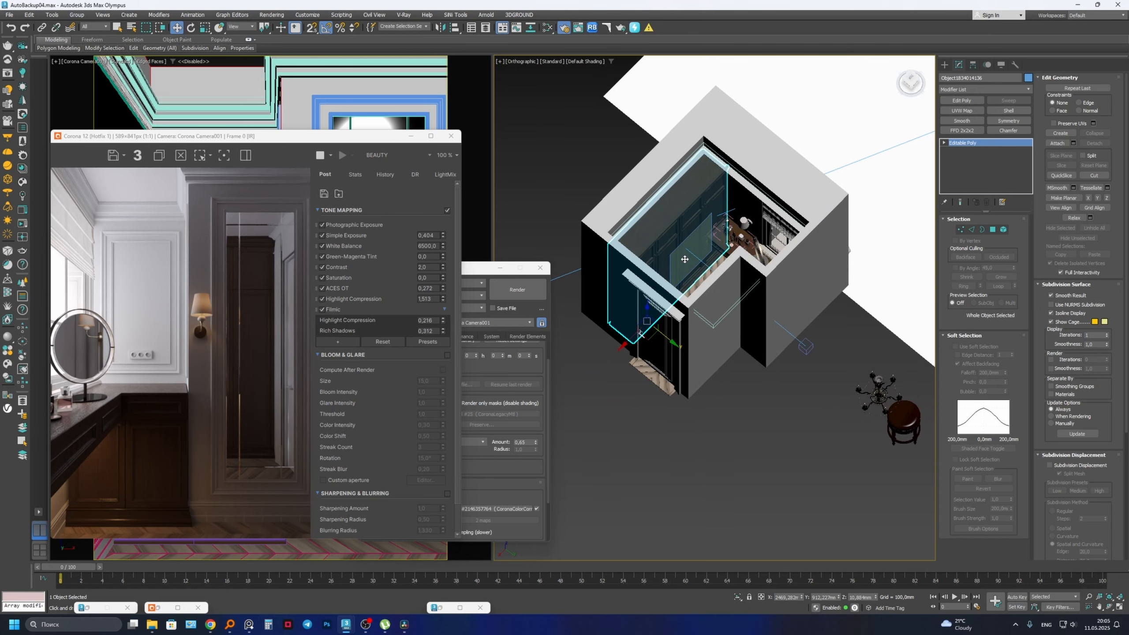
- Open the HDRI's Corona Color Correct map in the material editor and set its gamma to 0.5
key(m)
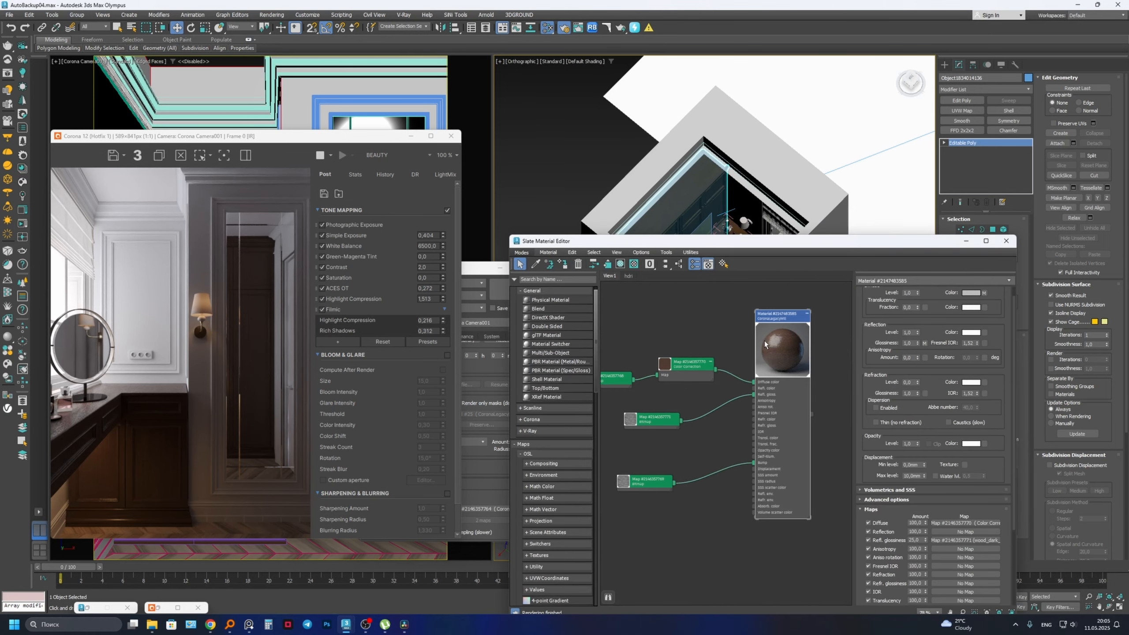
click(627, 276)
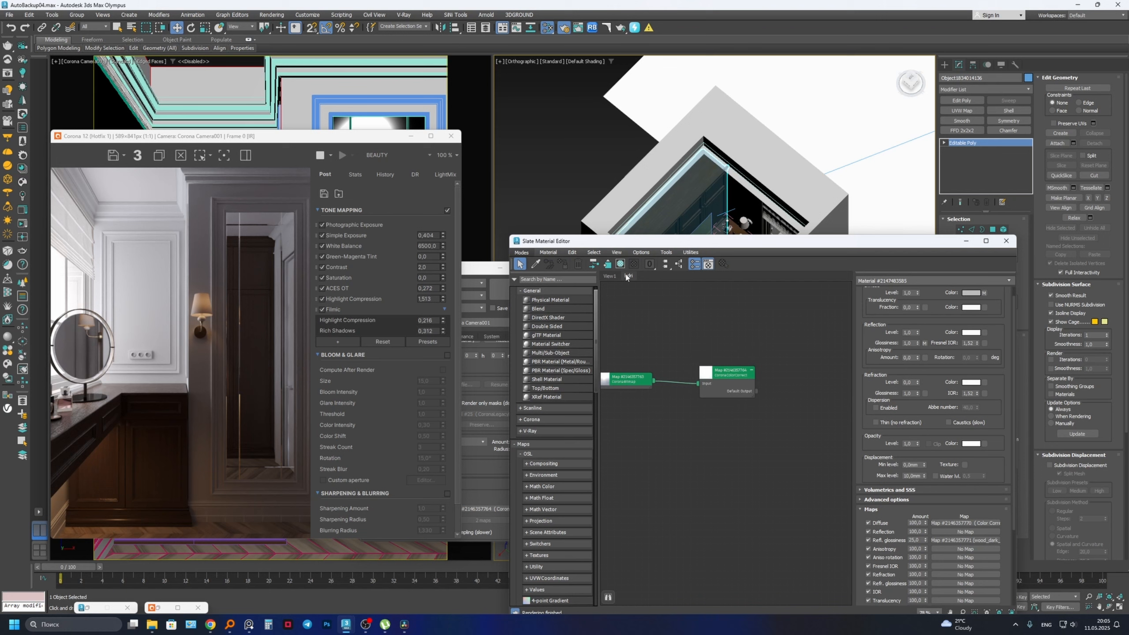
double_click(714, 378)
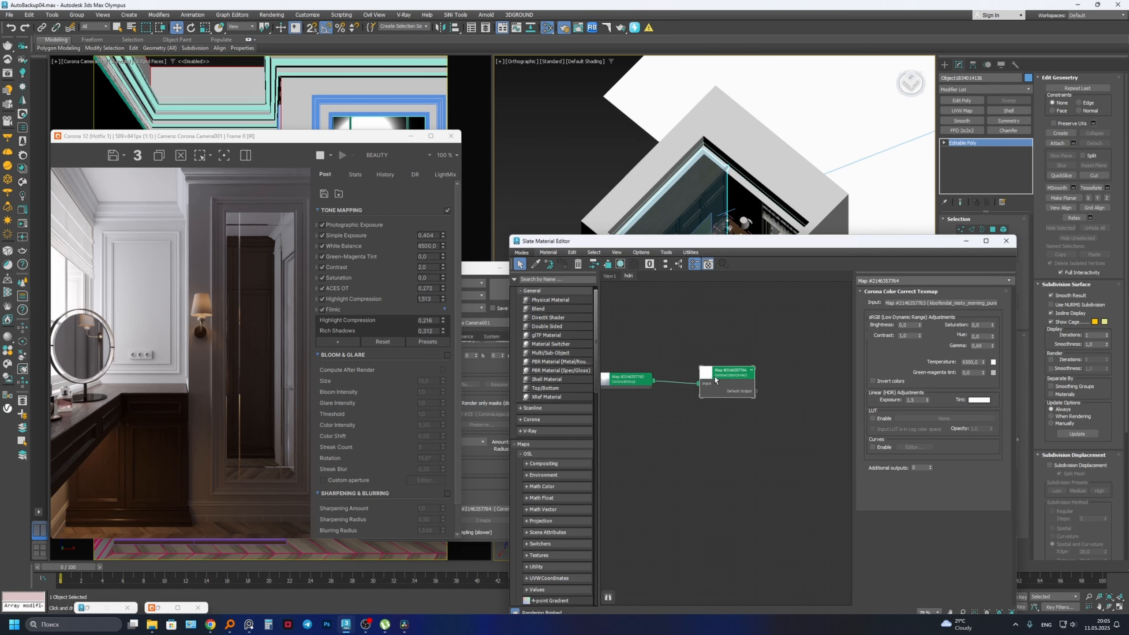
click(912, 399)
click(978, 345)
text(0,5)
key(Return)
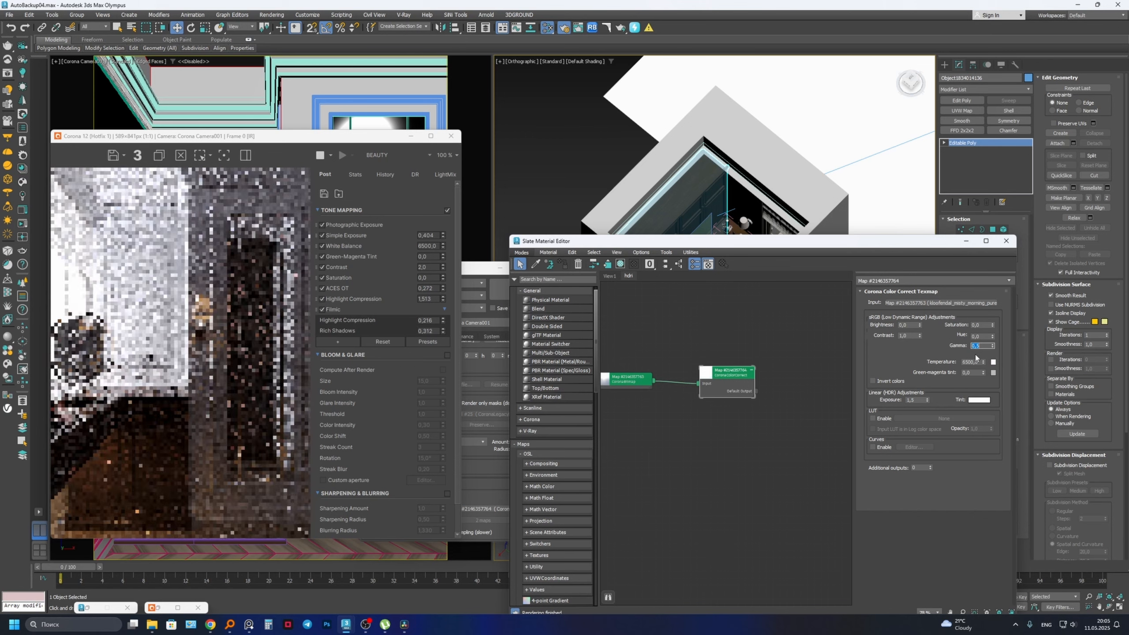
- Check the lighting in the render and set the HDRI color correction's exposure to 1.75
scroll(283, 231, up, 1)
scroll(277, 290, down, 1)
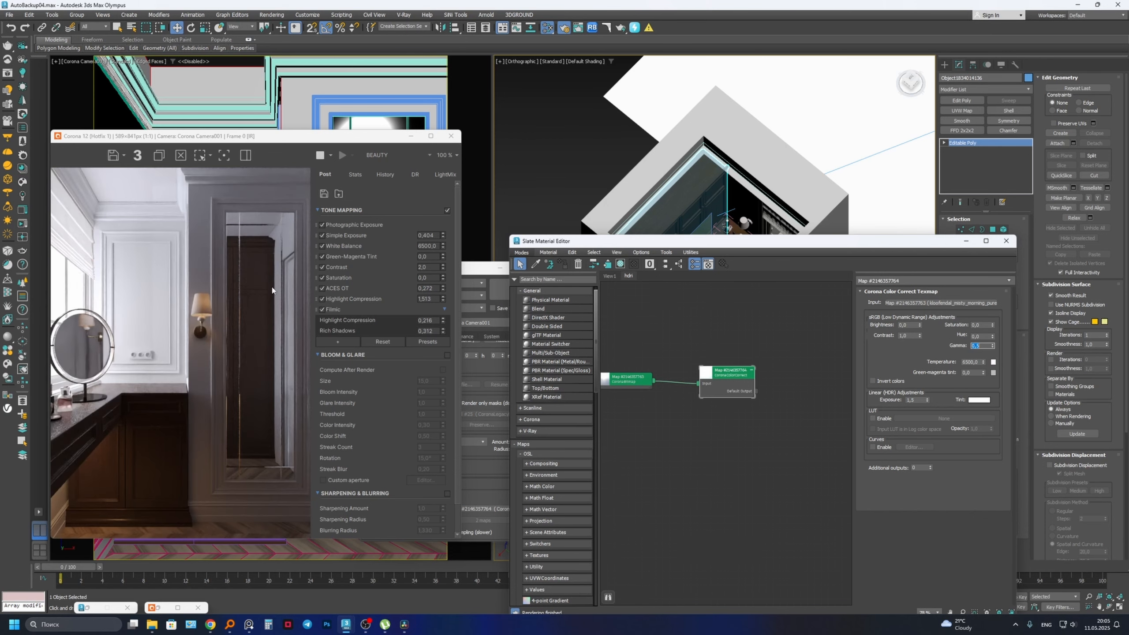
scroll(276, 416, up, 2)
scroll(224, 417, down, 1)
scroll(223, 417, down, 1)
double_click(910, 400)
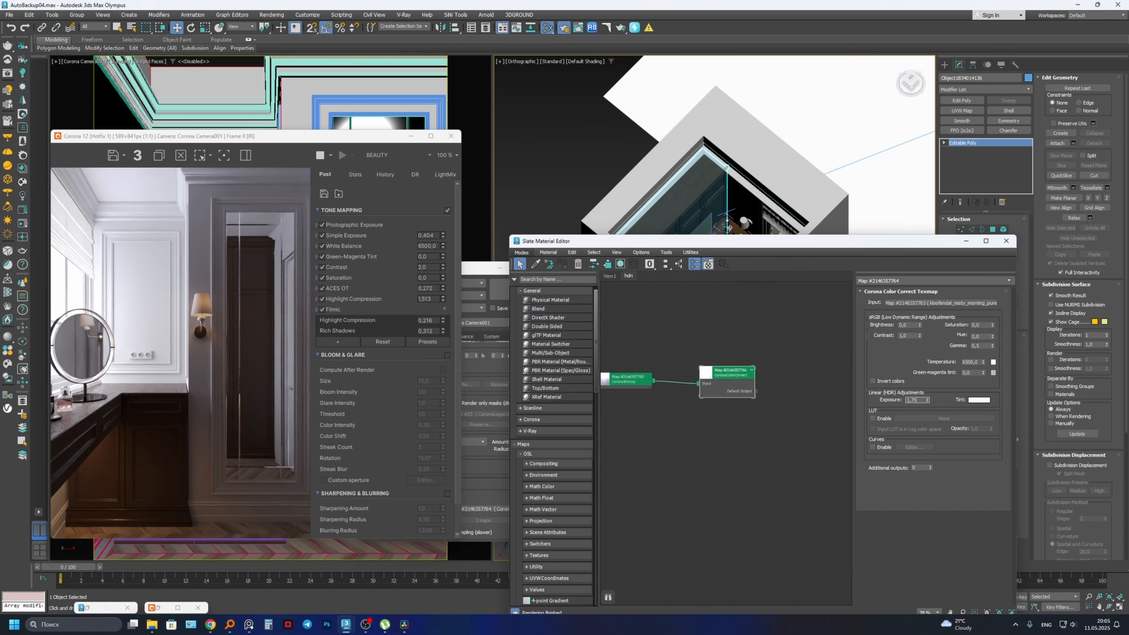
key(Return)
- Set the render's Simple Exposure to 0.398 and the main tone-mapping Highlight Compression to 2.029
scroll(126, 283, up, 2)
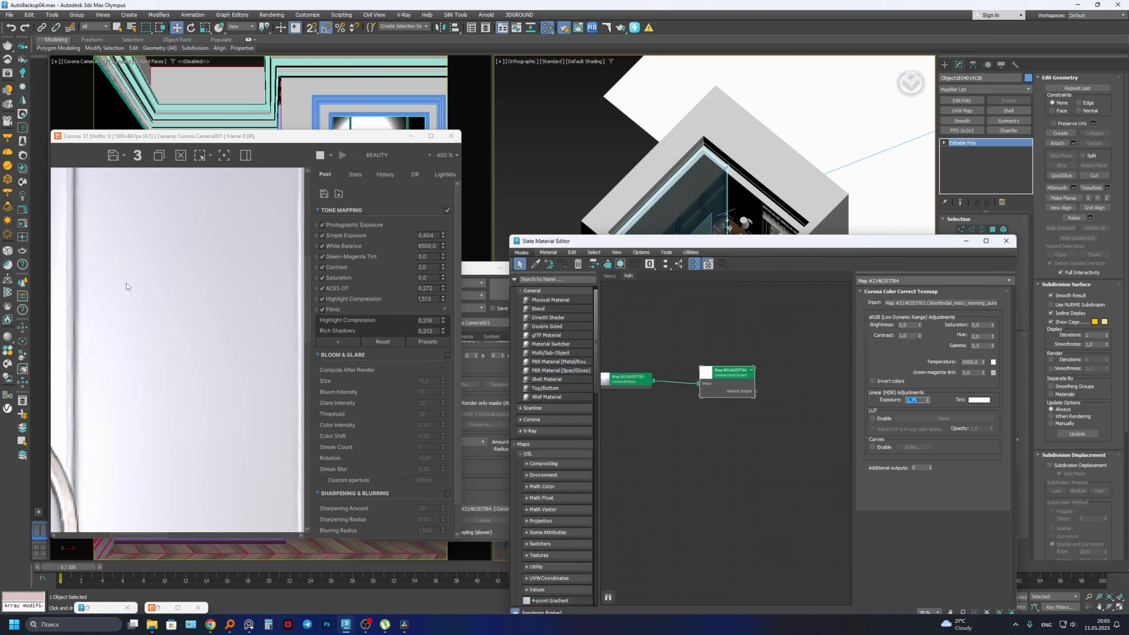
scroll(157, 277, down, 2)
drag(443, 236, 446, 243)
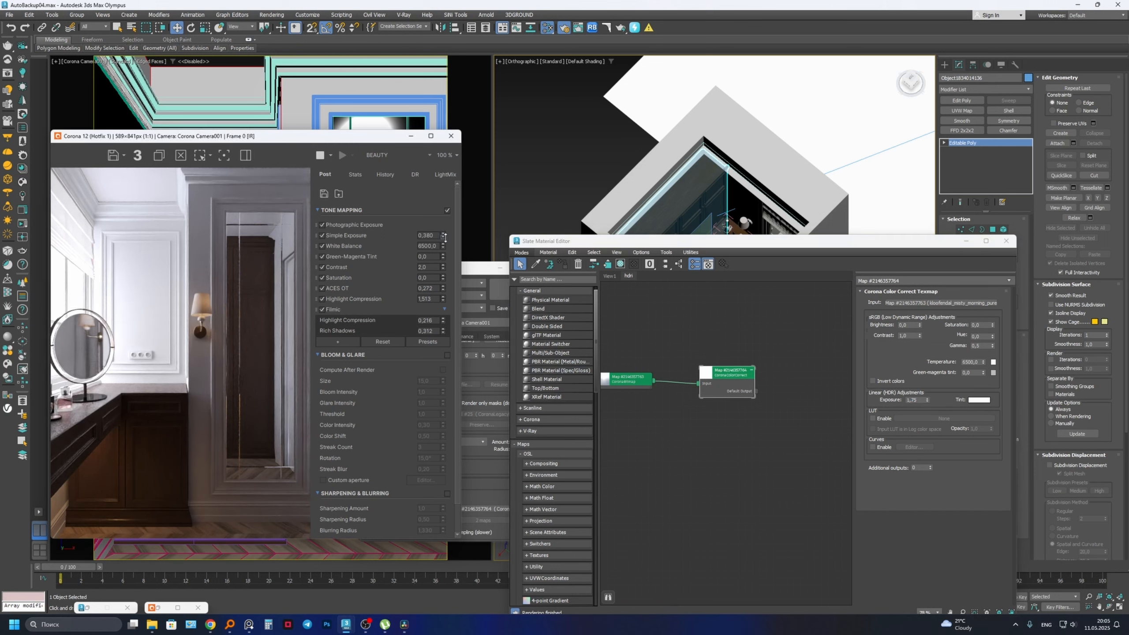
drag(443, 301, 444, 277)
drag(443, 262, 444, 258)
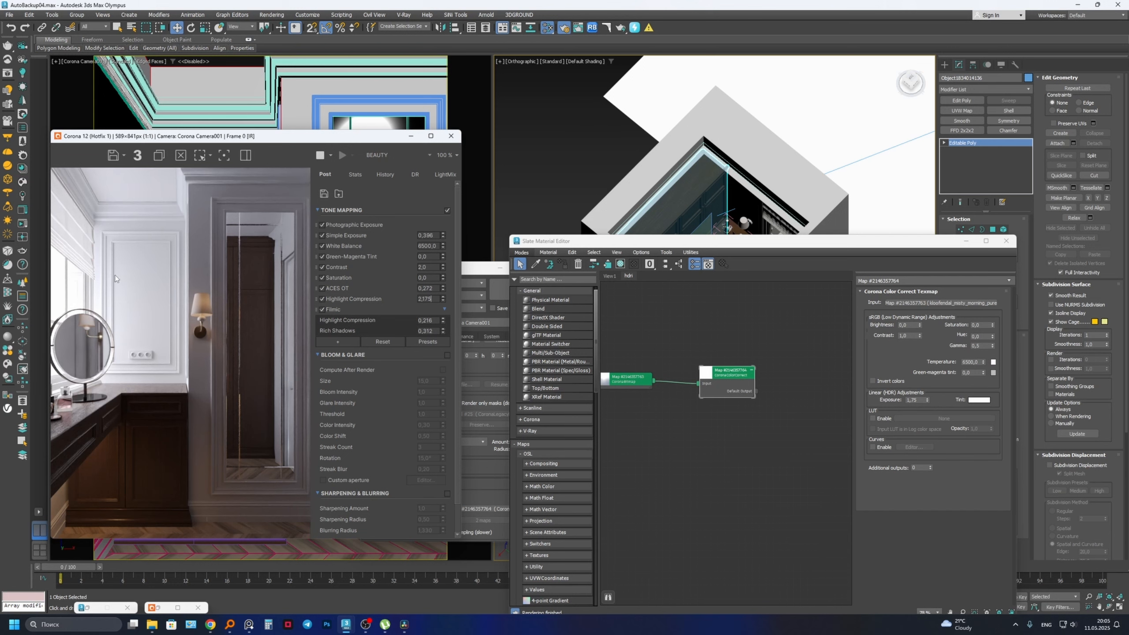
drag(442, 298, 452, 305)
- Compare the wall and vanity brightness in the render with the reference image
click(248, 624)
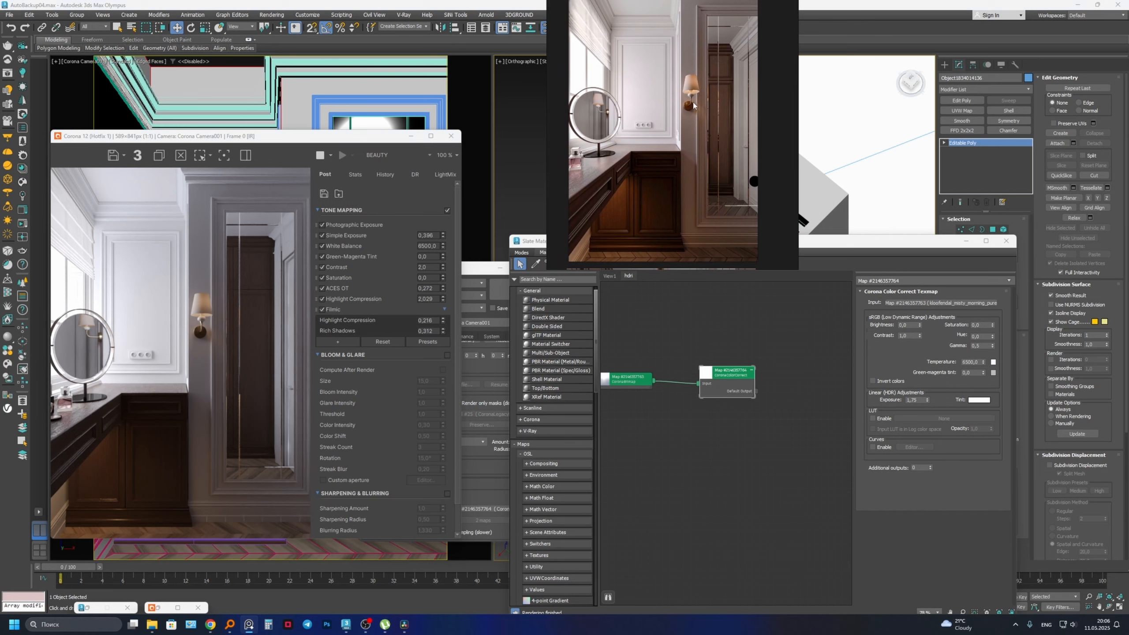
drag(694, 106, 750, 153)
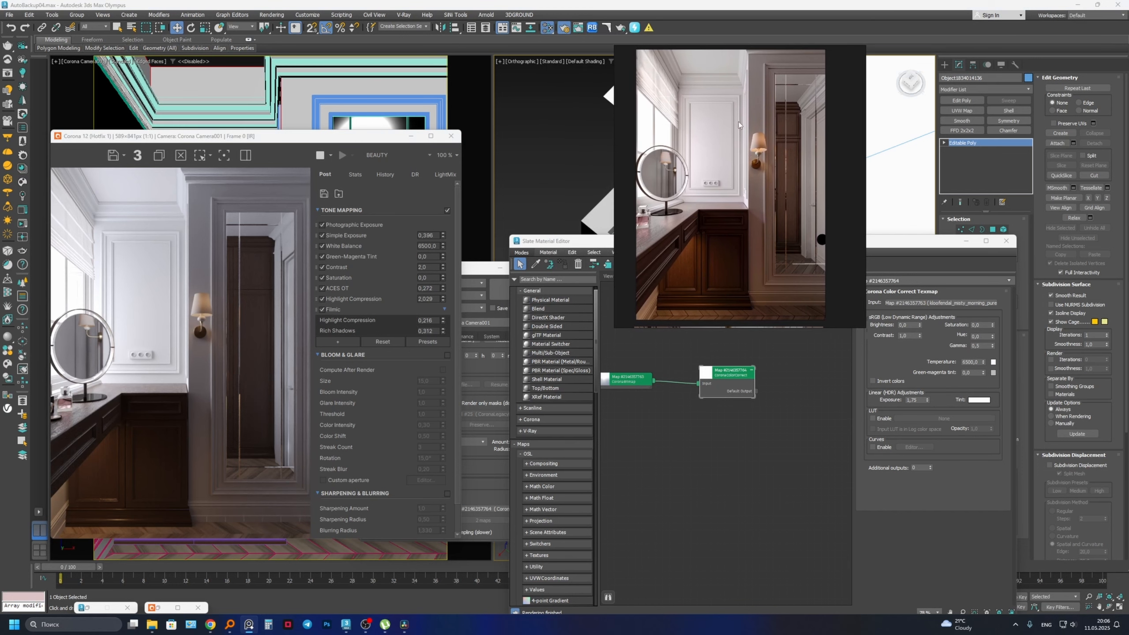
click(834, 52)
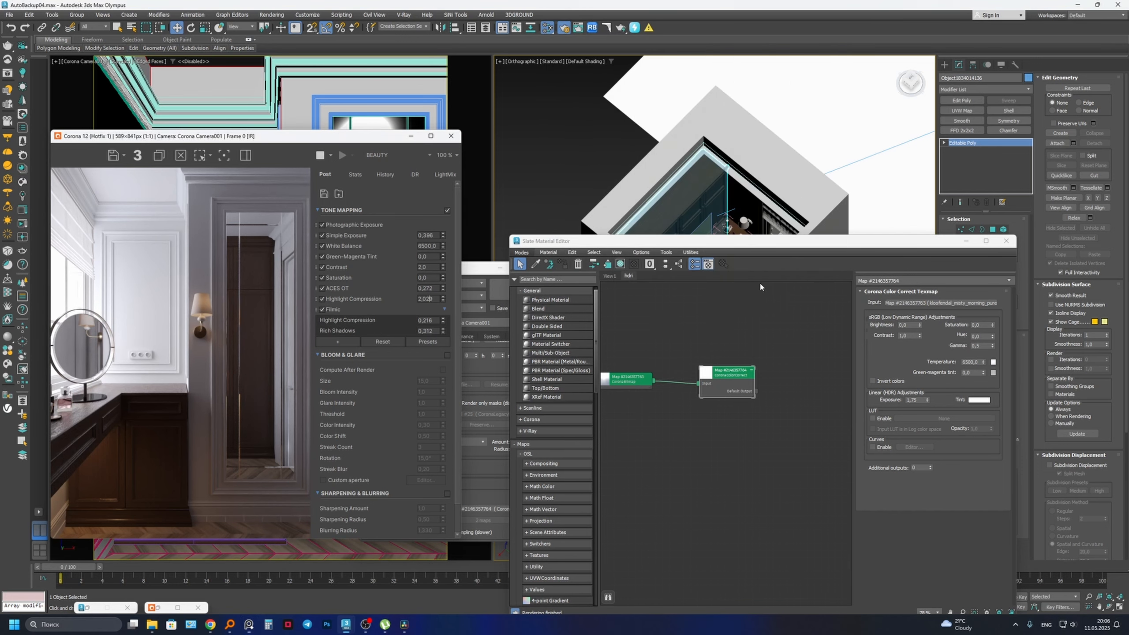
- Pick the grey wall's material from the camera viewport into the main material graph view
click(610, 276)
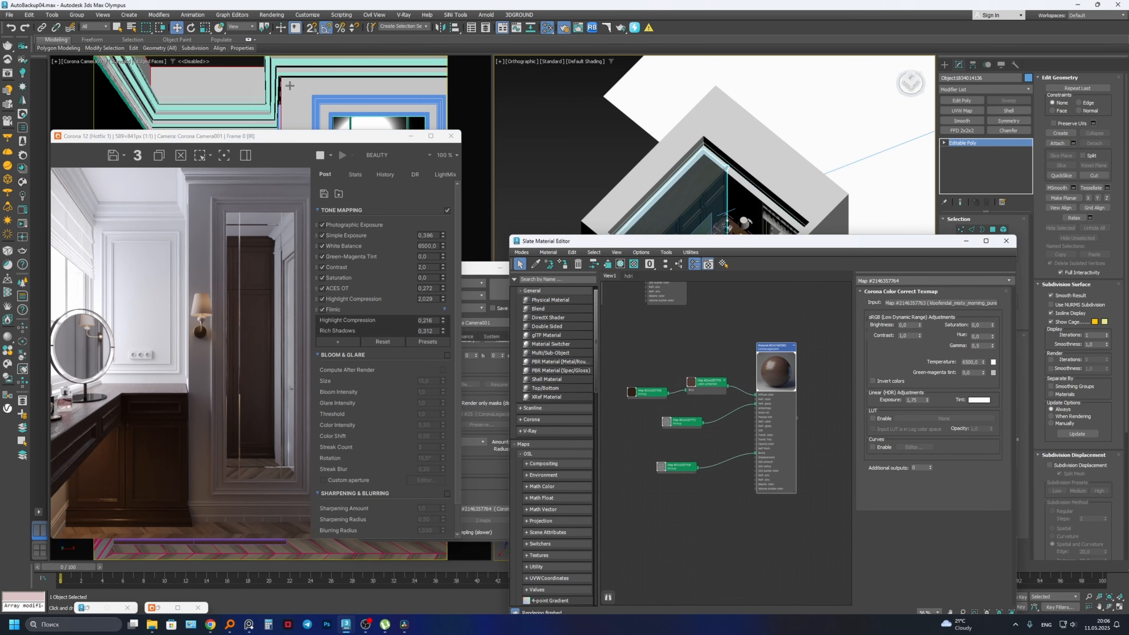
drag(339, 146, 328, 238)
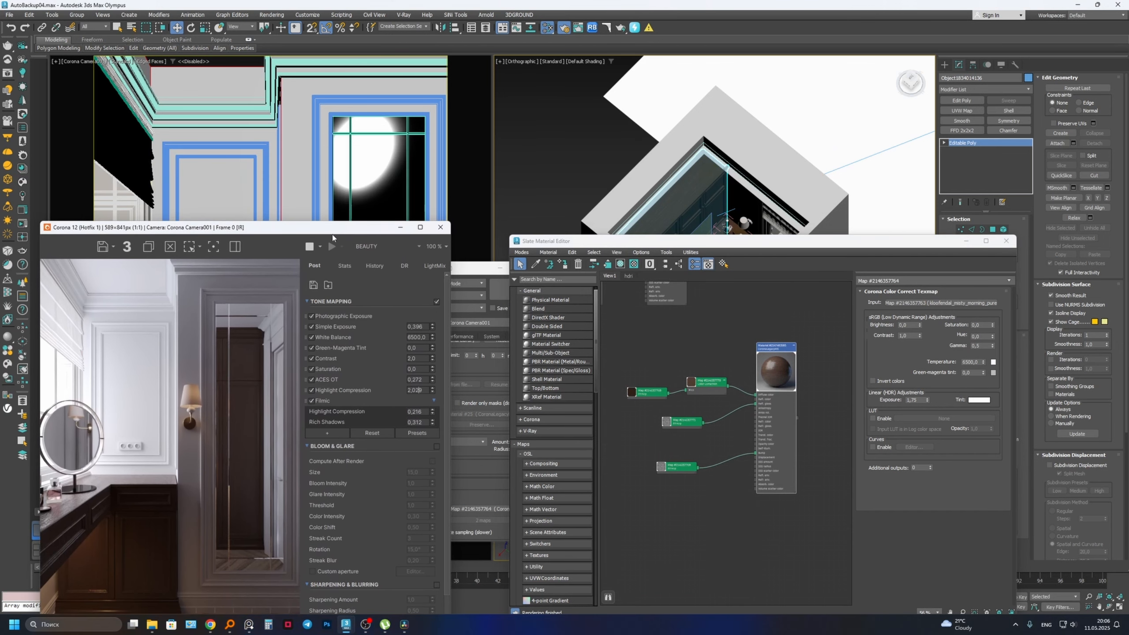
scroll(632, 333, down, 4)
middle_drag(632, 332, 637, 300)
scroll(713, 354, up, 3)
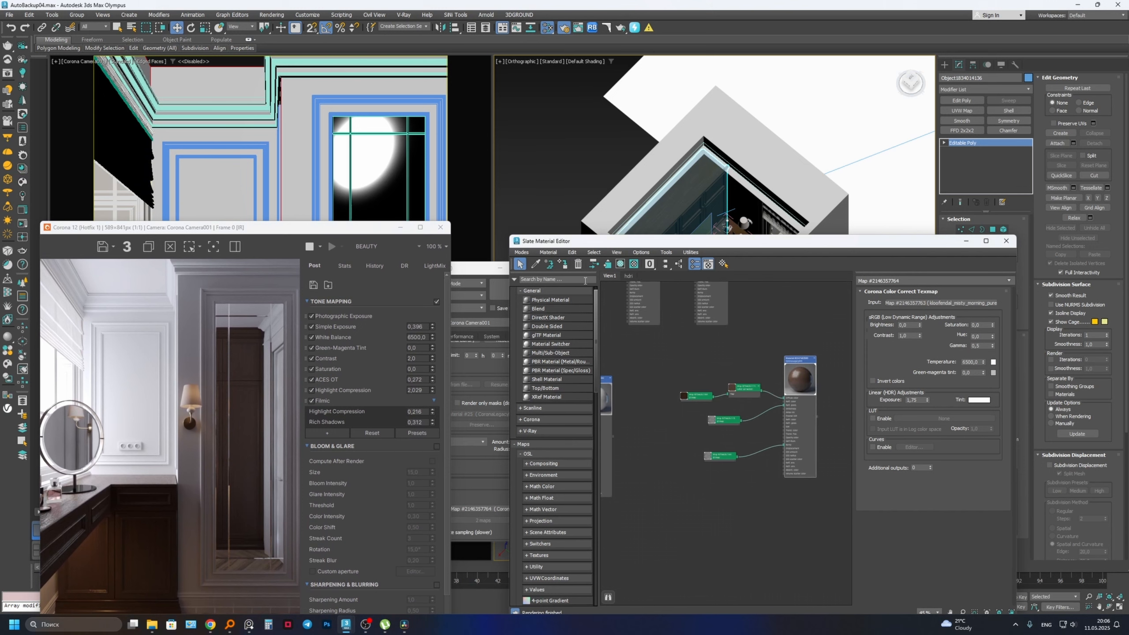
scroll(767, 363, down, 3)
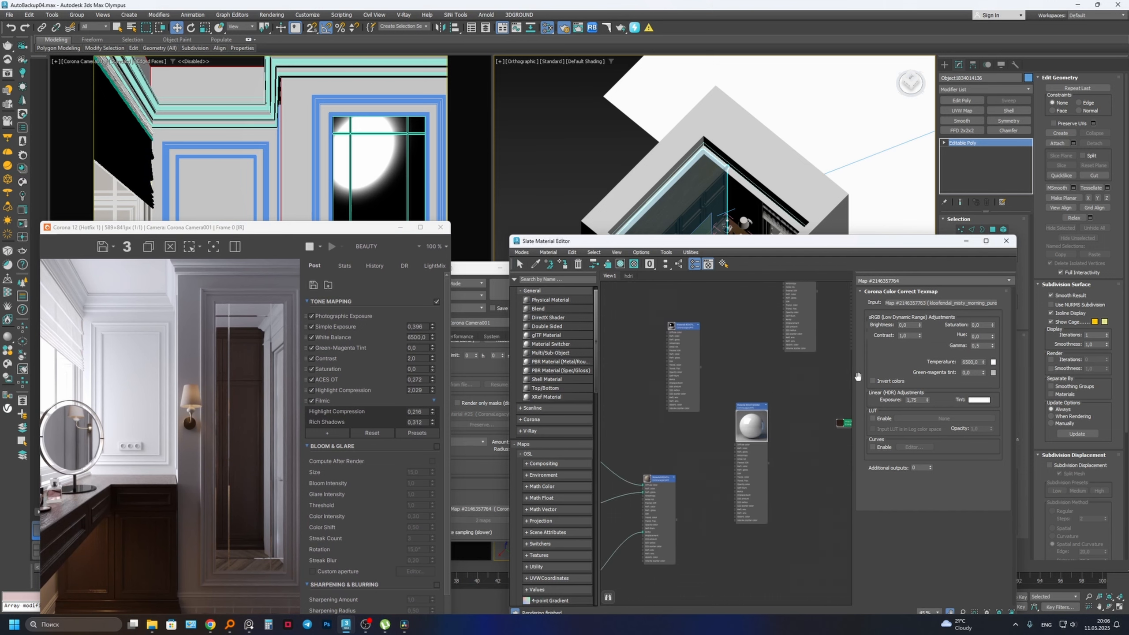
scroll(823, 321, up, 6)
middle_drag(792, 373, 748, 293)
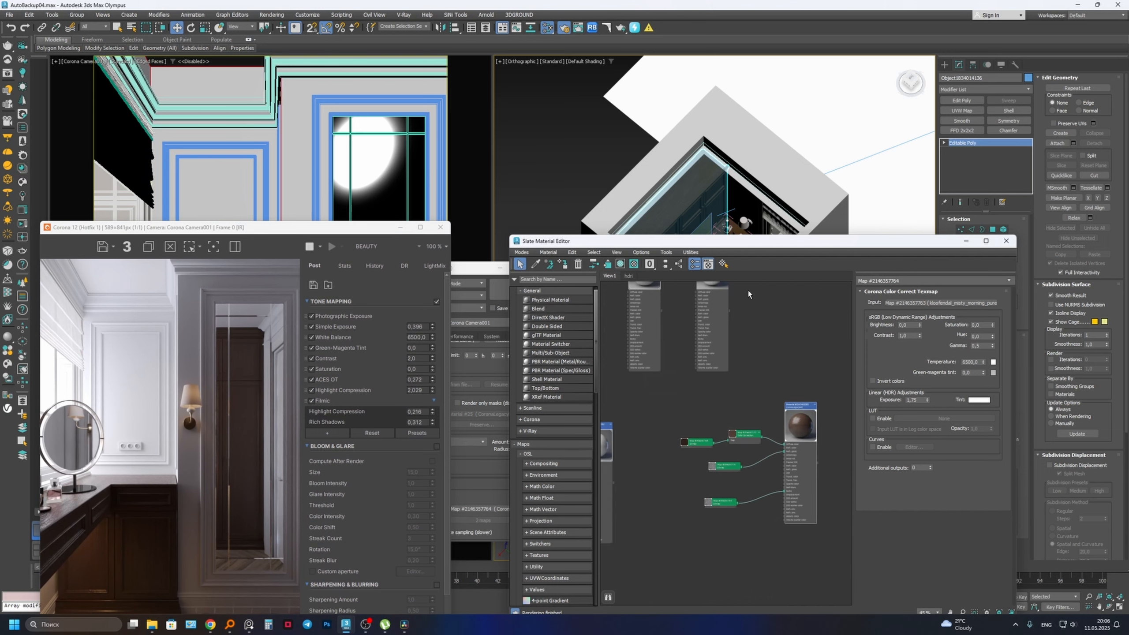
click(535, 266)
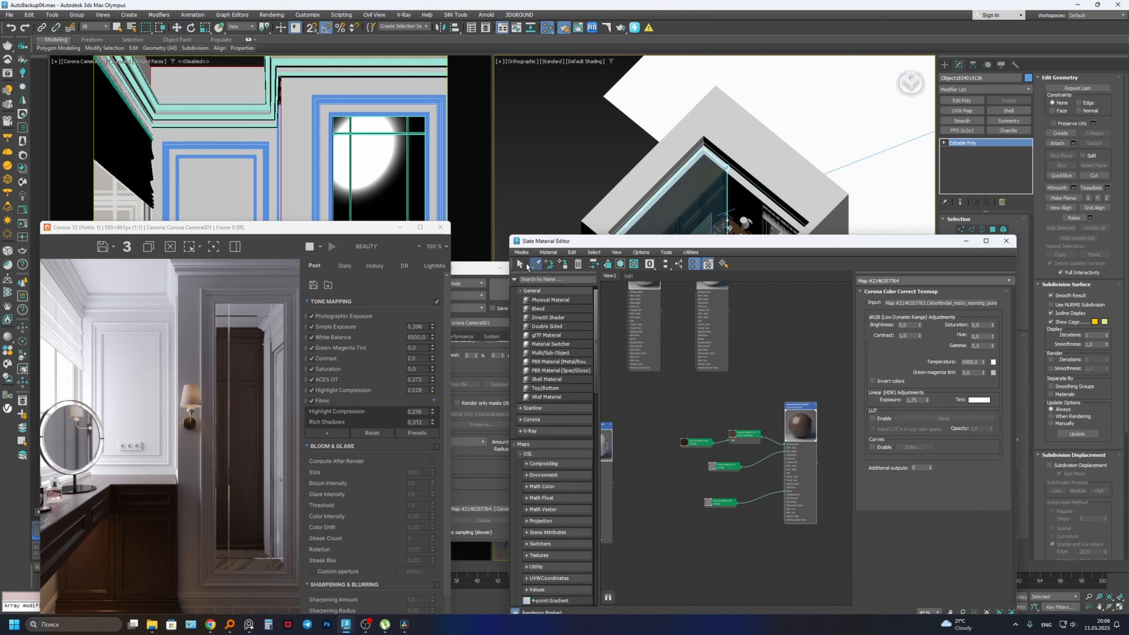
click(288, 124)
scroll(711, 374, up, 5)
scroll(728, 354, down, 4)
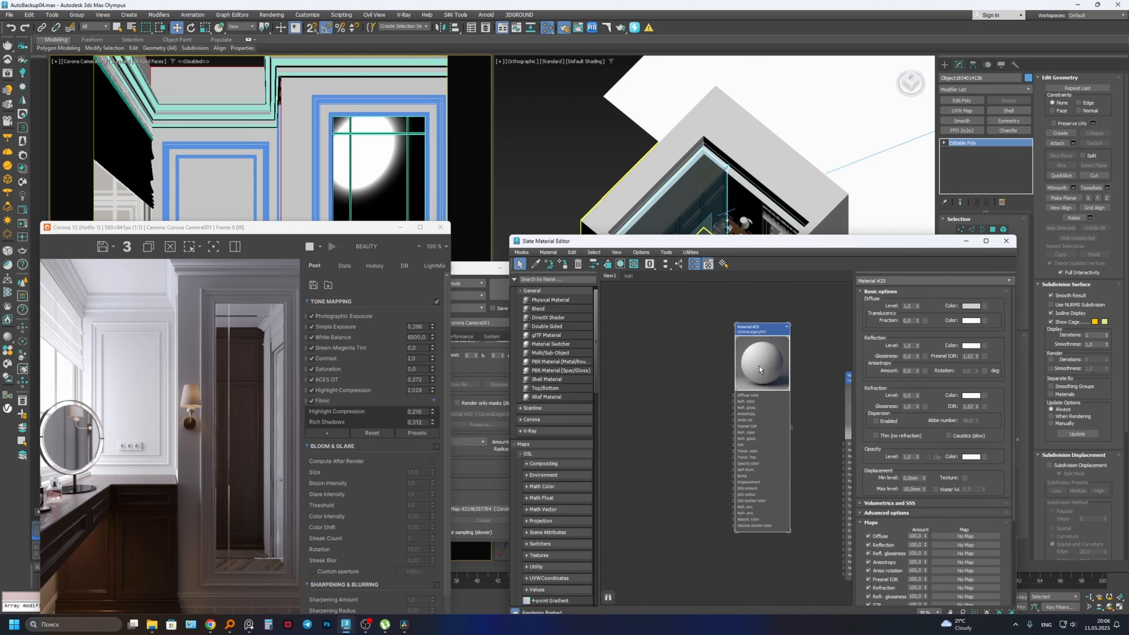
scroll(758, 365, up, 1)
- Bring up the reference image above the render and compare the wall, sconce and vanity tones
click(249, 625)
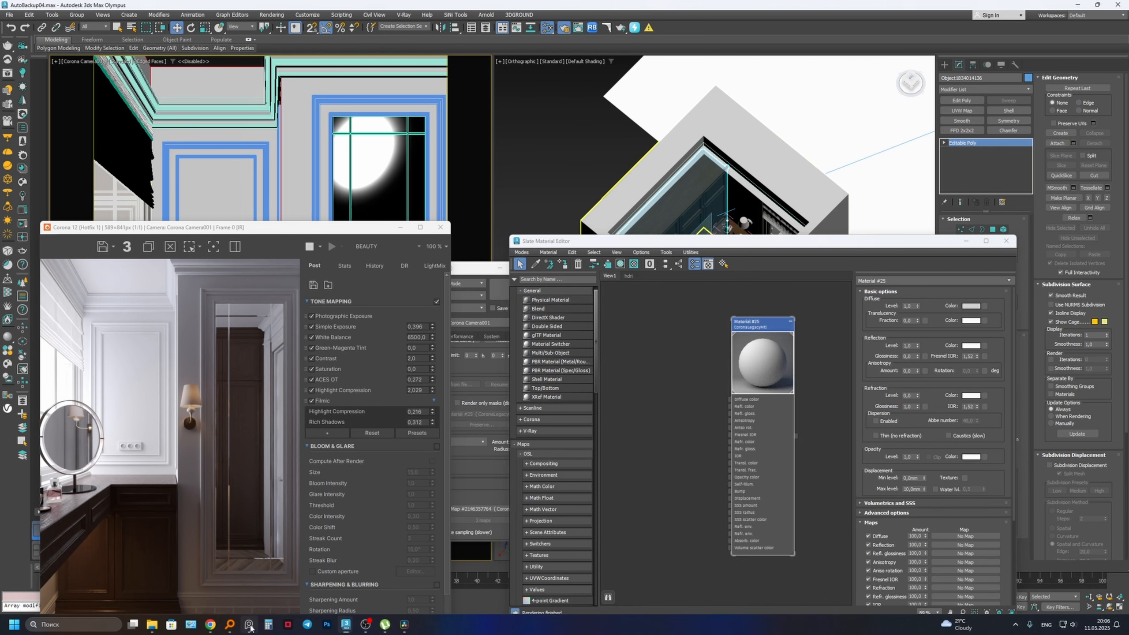
right_drag(695, 190, 270, 76)
scroll(268, 82, down, 3)
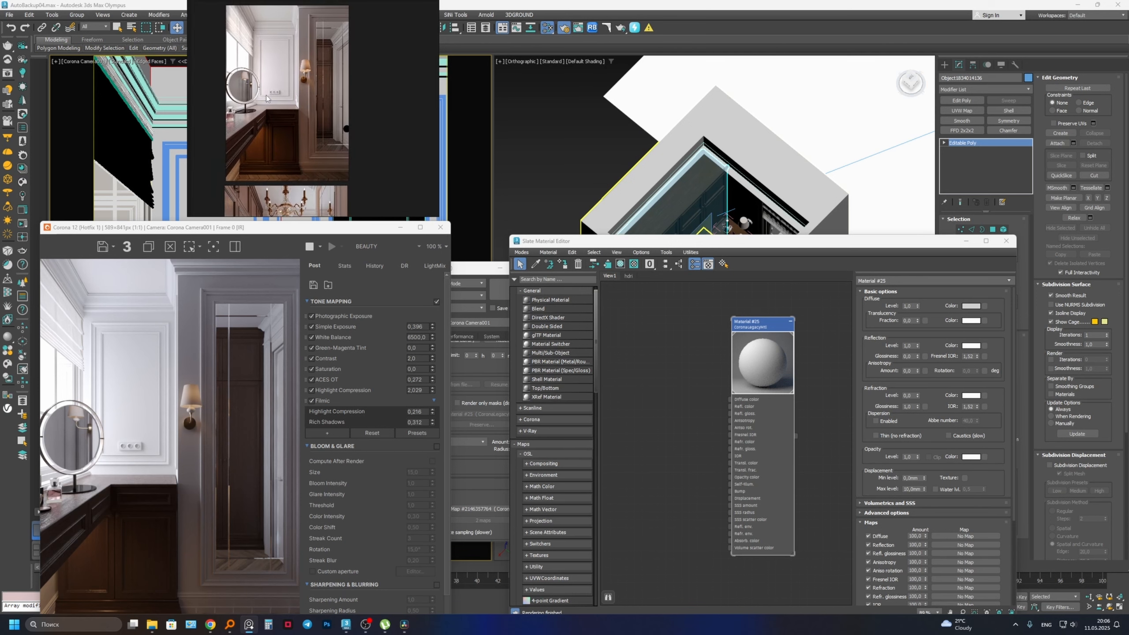
middle_drag(272, 30, 275, 54)
scroll(278, 52, up, 5)
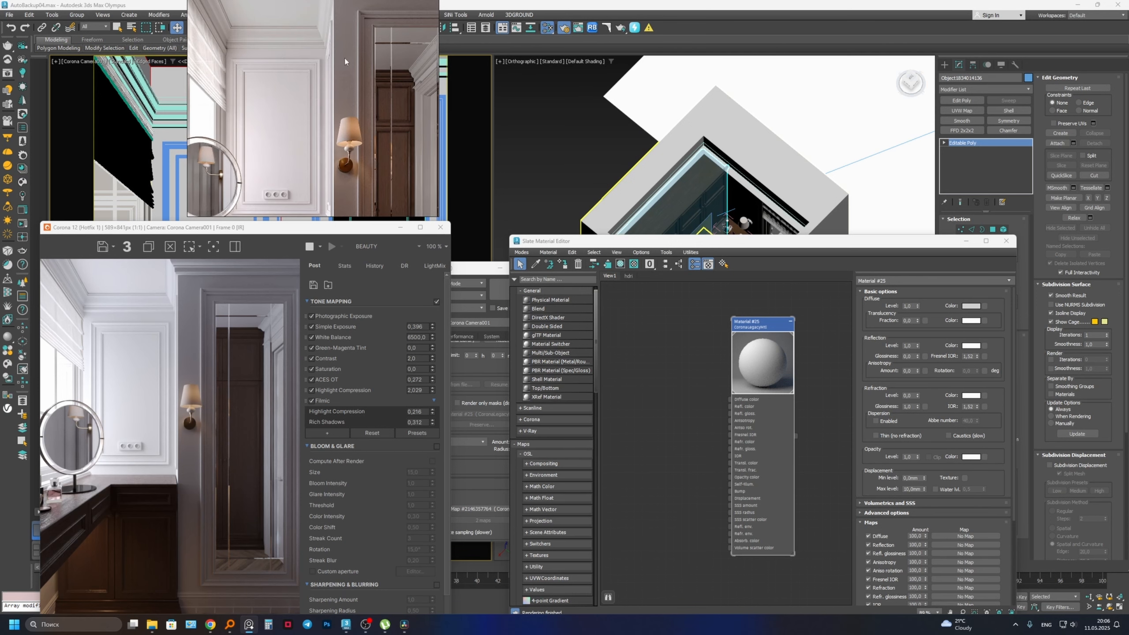
scroll(344, 58, down, 2)
middle_drag(347, 120, 346, 60)
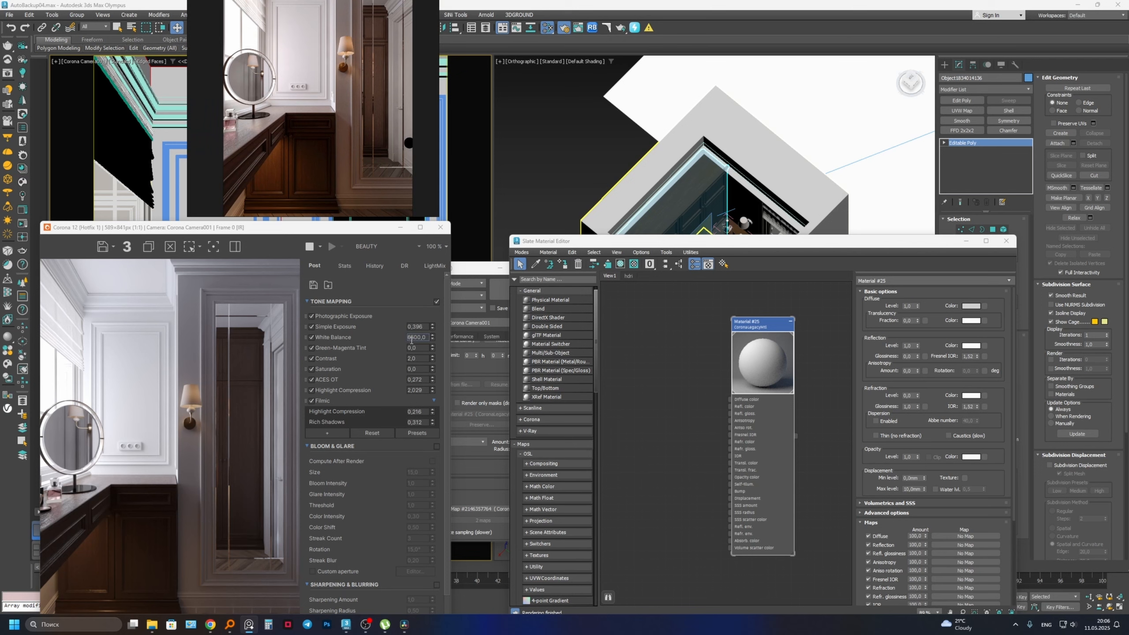
- Try white balance values of 7000 and 8500 in the render's tone mapping, judging the wall and vanity tint
double_click(411, 337)
text(70)
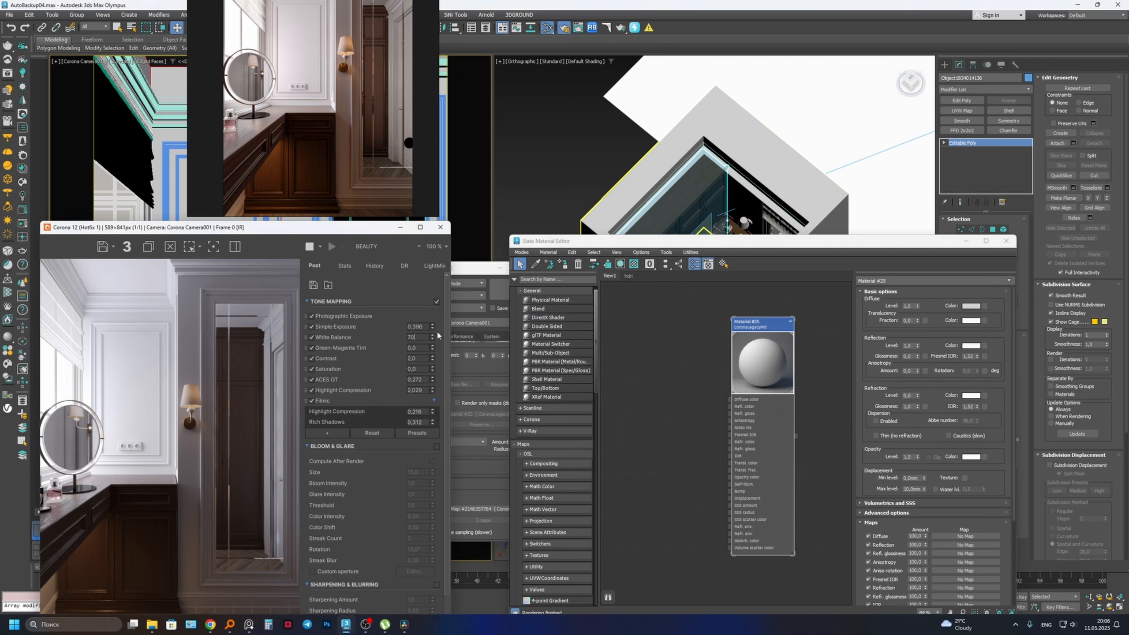
text(00)
key(Return)
text(8500)
key(Return)
scroll(58, 316, down, 1)
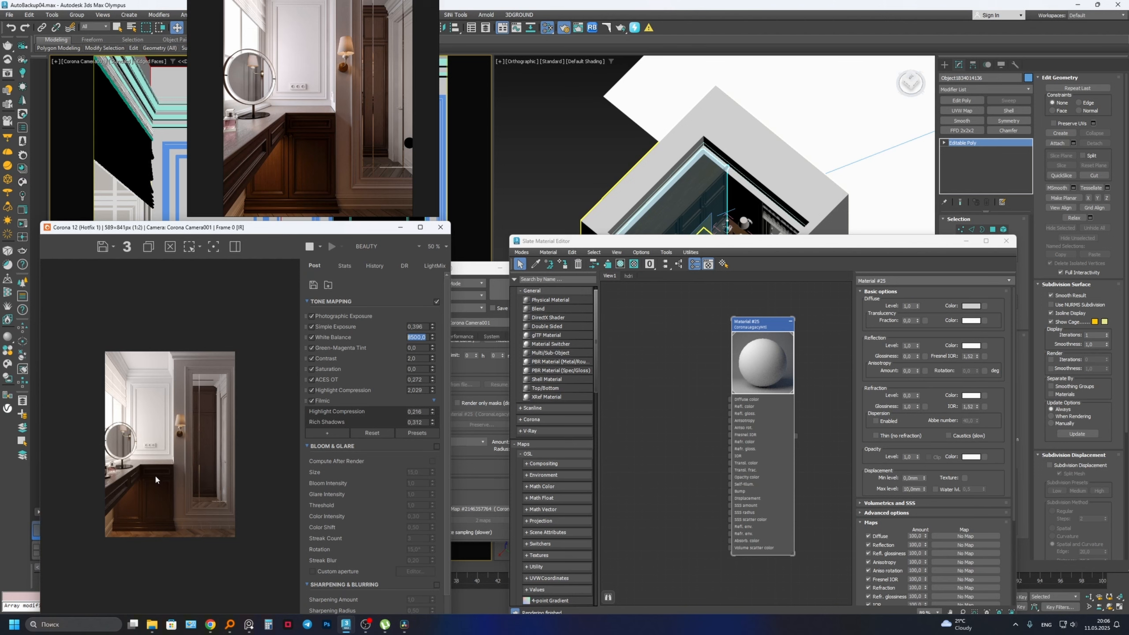
scroll(156, 479, up, 1)
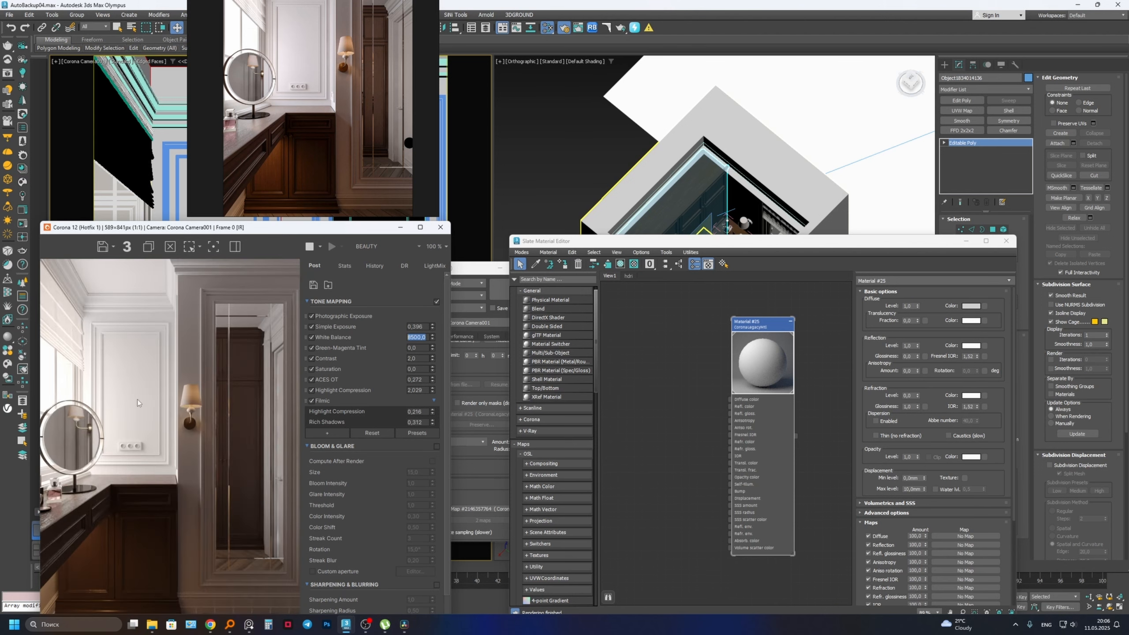
scroll(134, 396, down, 1)
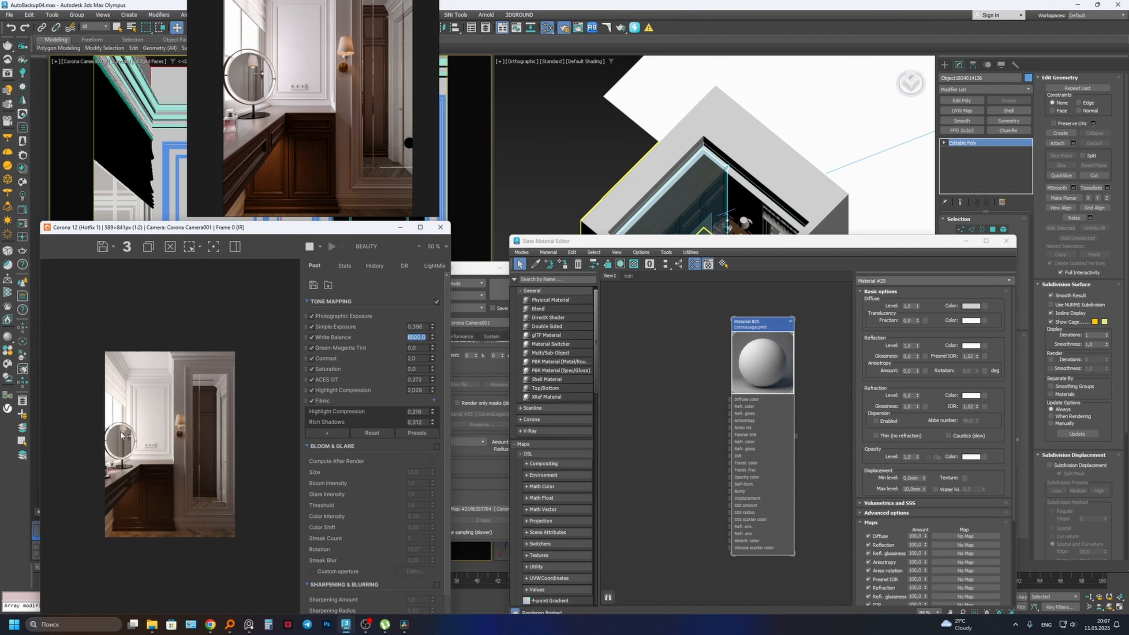
scroll(122, 489, up, 1)
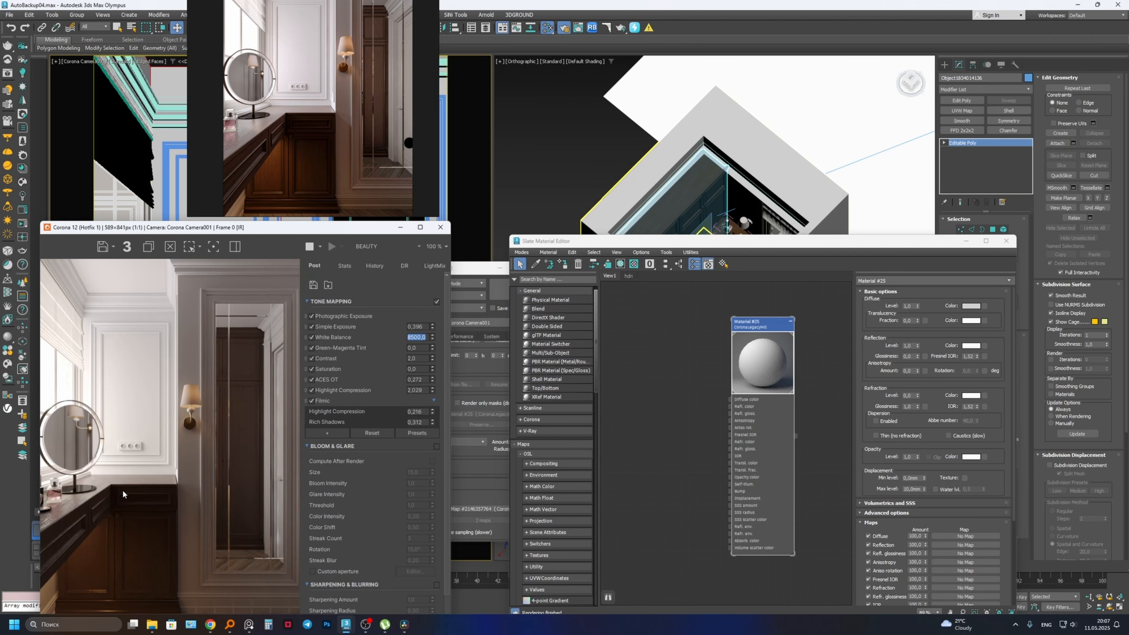
right_click(432, 335)
- Tint the picked wall material's diffuse colour to a light warm beige, D0CBC6
double_click(764, 345)
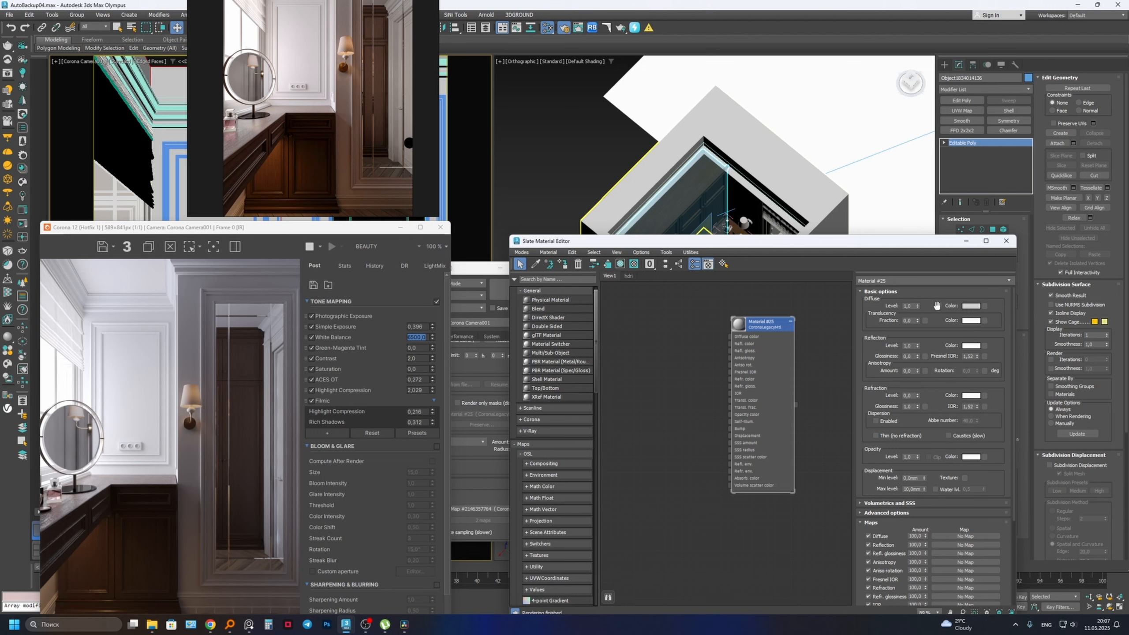
click(969, 307)
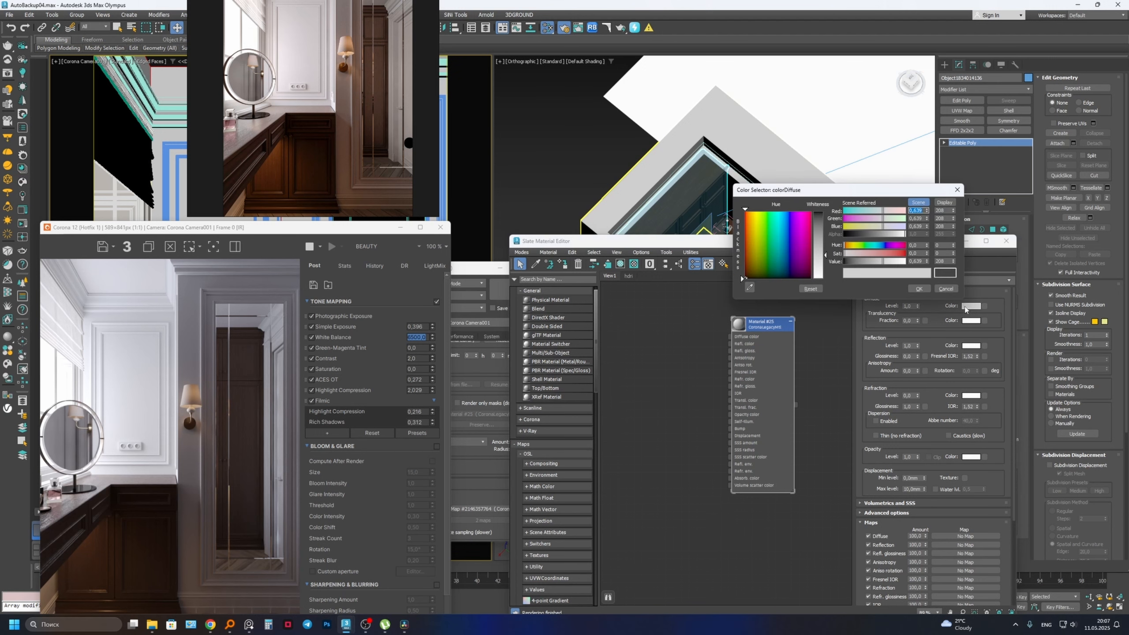
click(945, 289)
click(963, 308)
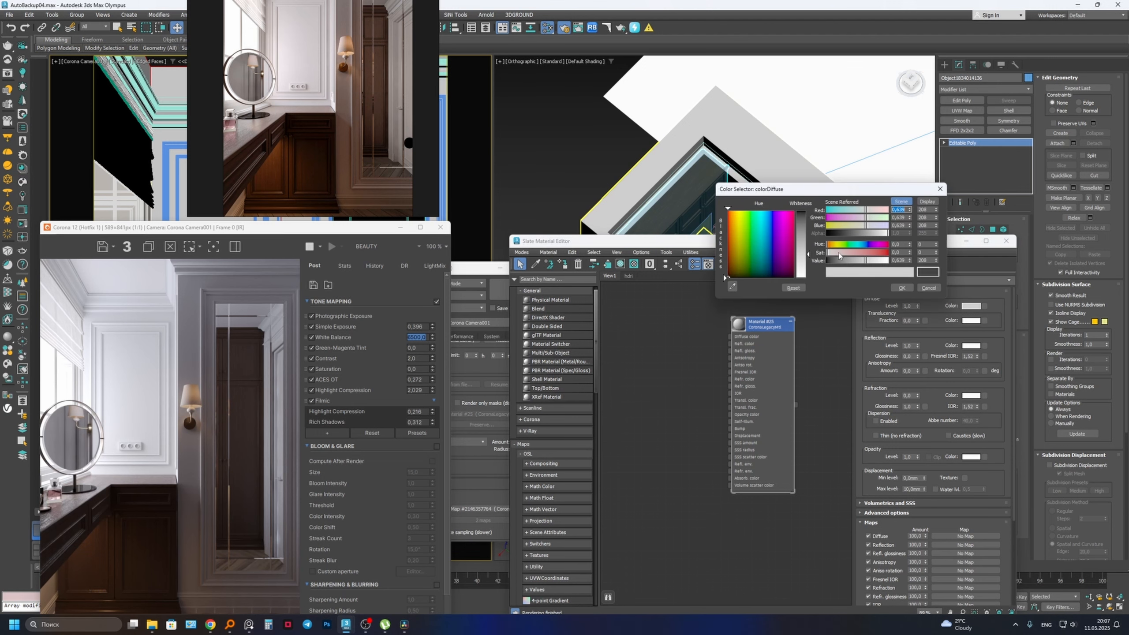
click(834, 245)
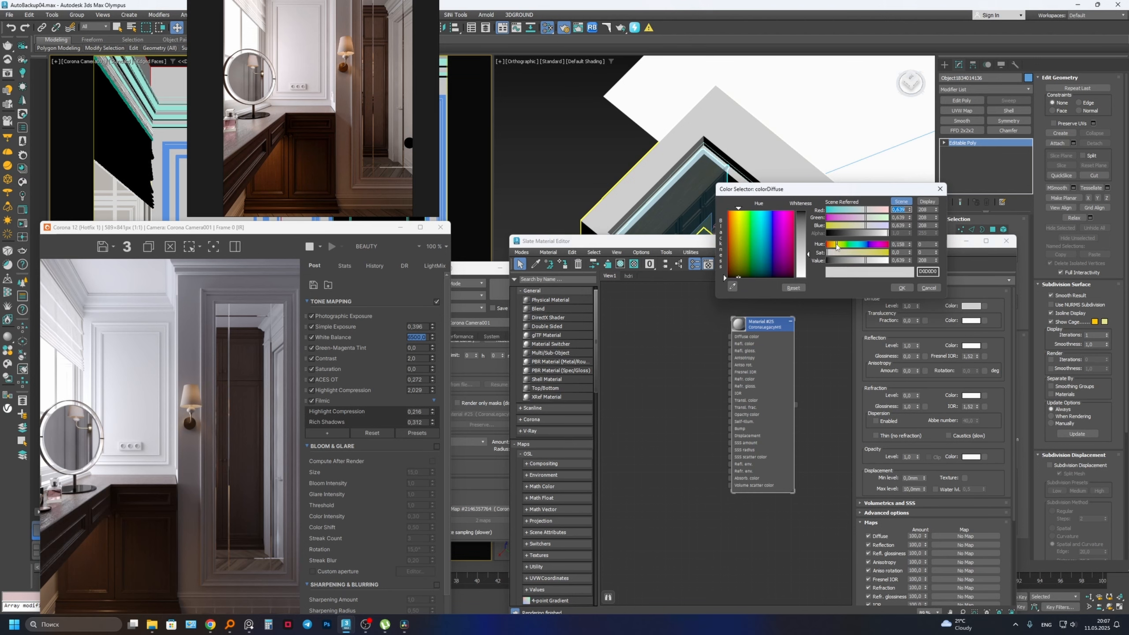
drag(834, 254, 833, 255)
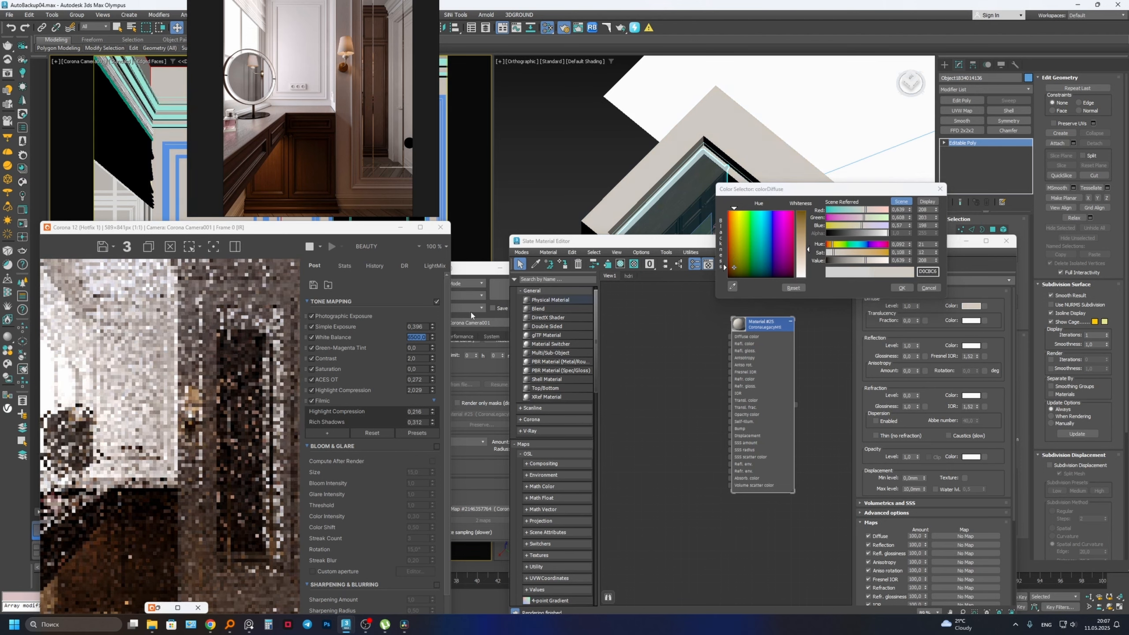
- Compare the wall colour around the mirror panel in the render with a close-up of the reference image
scroll(209, 293, up, 2)
scroll(209, 290, down, 1)
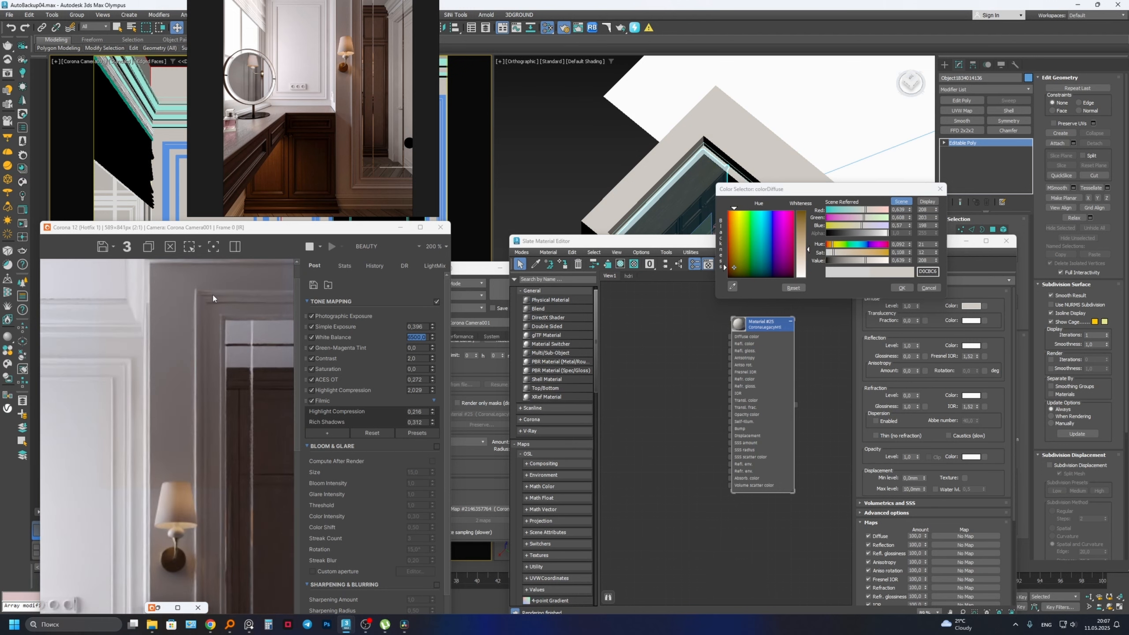
right_drag(339, 83, 318, 87)
scroll(317, 86, up, 3)
middle_drag(317, 88, 302, 171)
middle_drag(307, 53, 312, 96)
scroll(298, 157, up, 3)
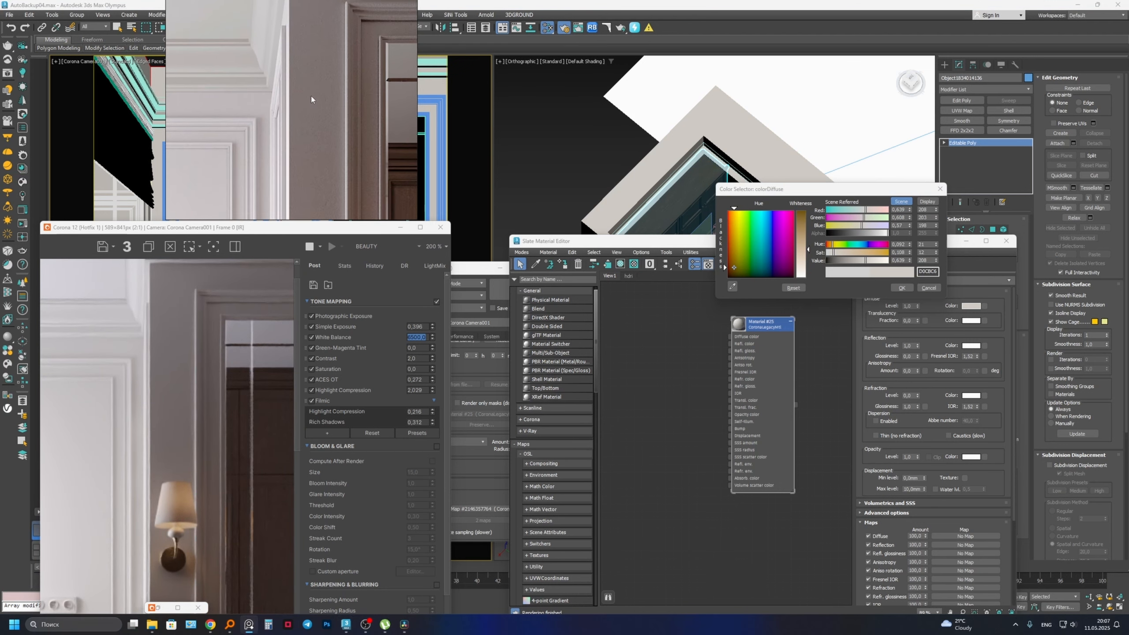
- Try the more saturated beige D0C8BE as the wall material's diffuse colour and check the render against the reference image
click(838, 253)
drag(838, 253, 839, 254)
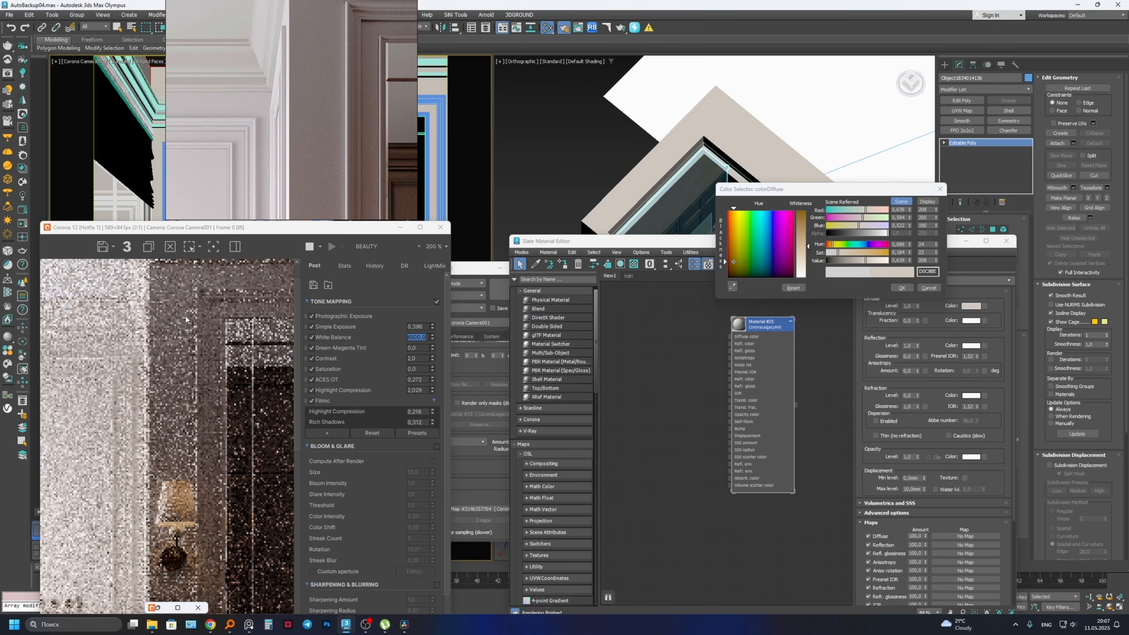
scroll(126, 426, up, 1)
middle_drag(127, 426, 145, 454)
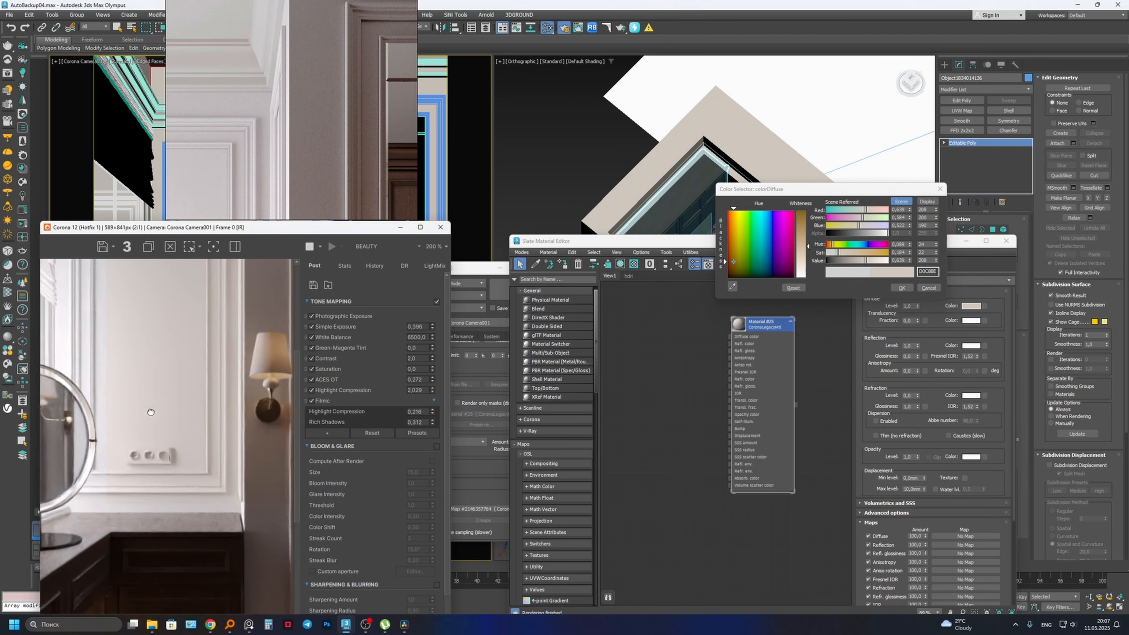
scroll(178, 400, down, 2)
scroll(125, 351, up, 1)
scroll(124, 354, up, 1)
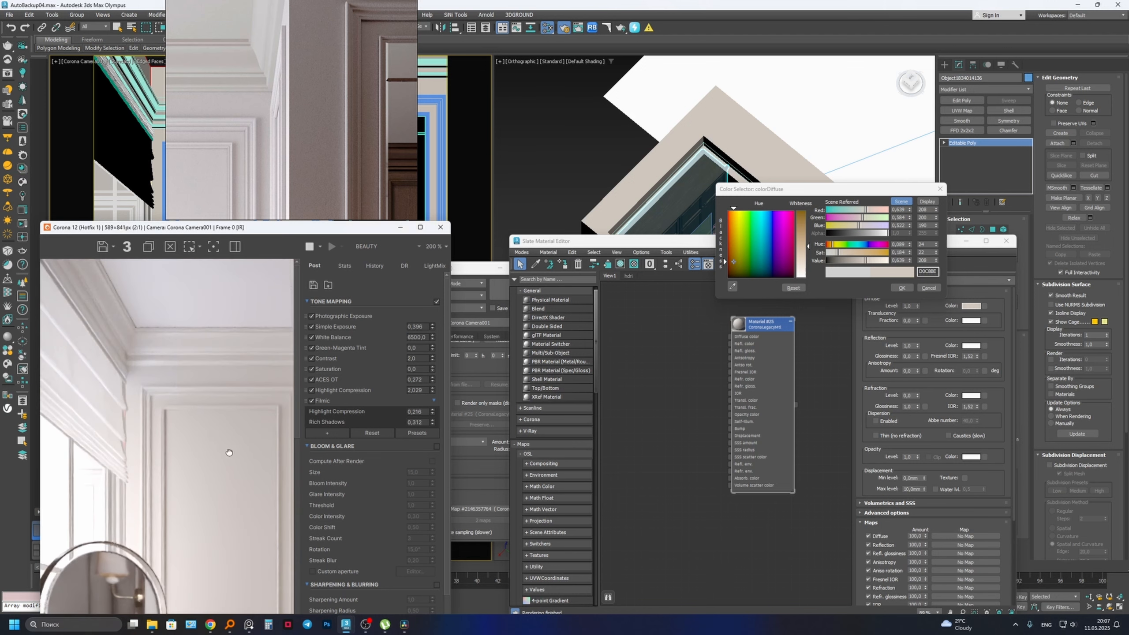
scroll(195, 445, down, 2)
scroll(217, 492, up, 1)
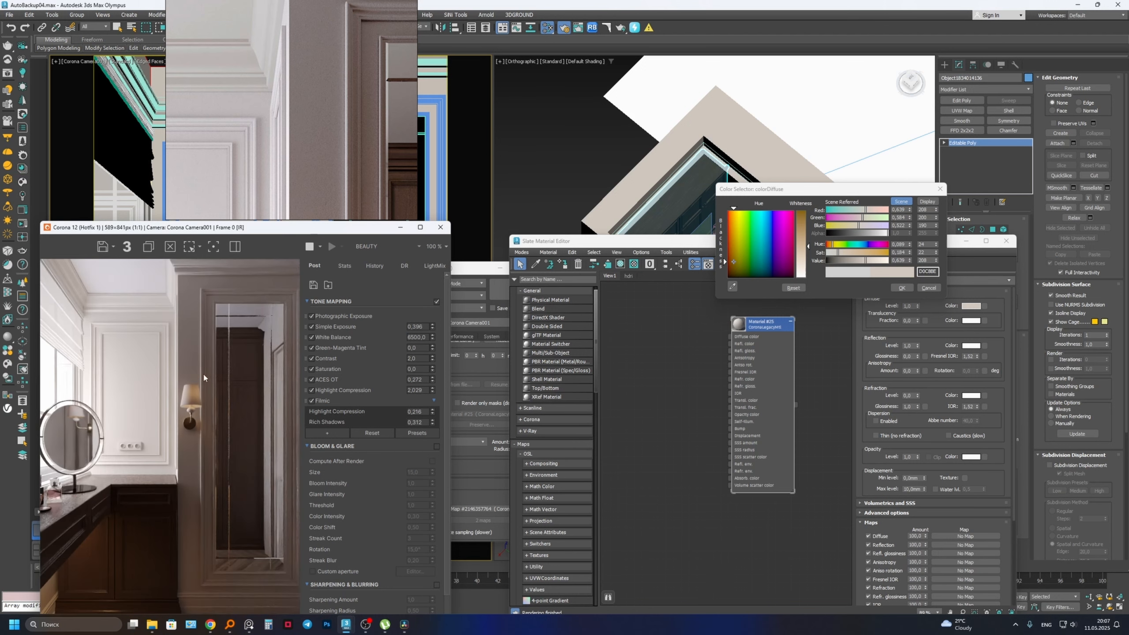
scroll(203, 377, down, 1)
scroll(252, 123, down, 2)
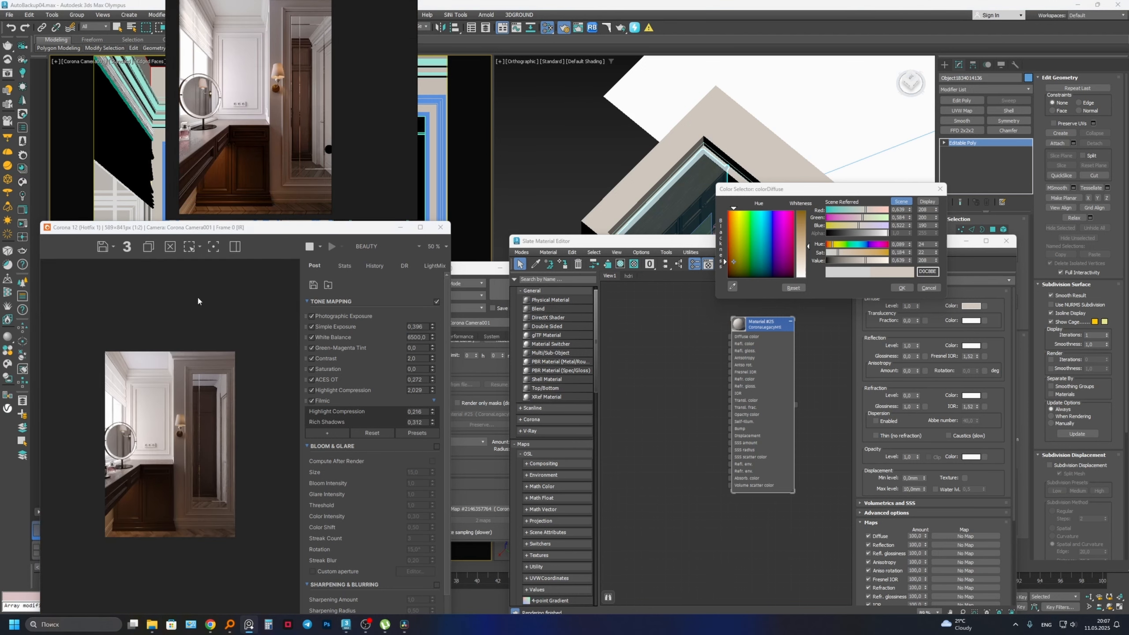
scroll(188, 387, up, 1)
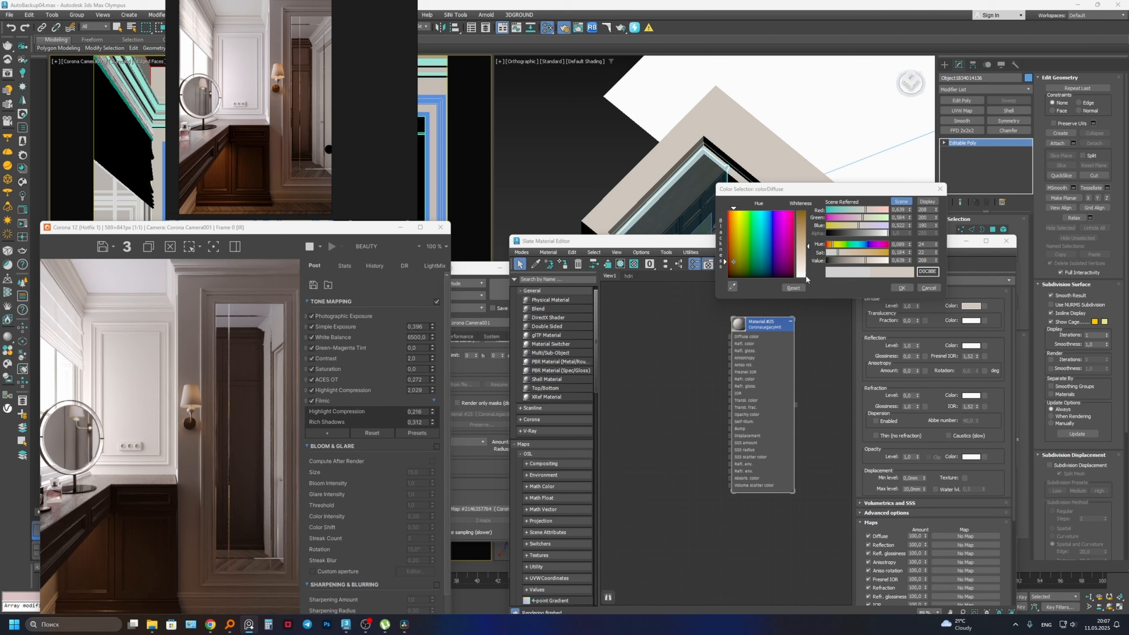
- Reduce the wall material's diffuse colour saturation to reach the beige D0CAC0 and accept the colour
click(836, 254)
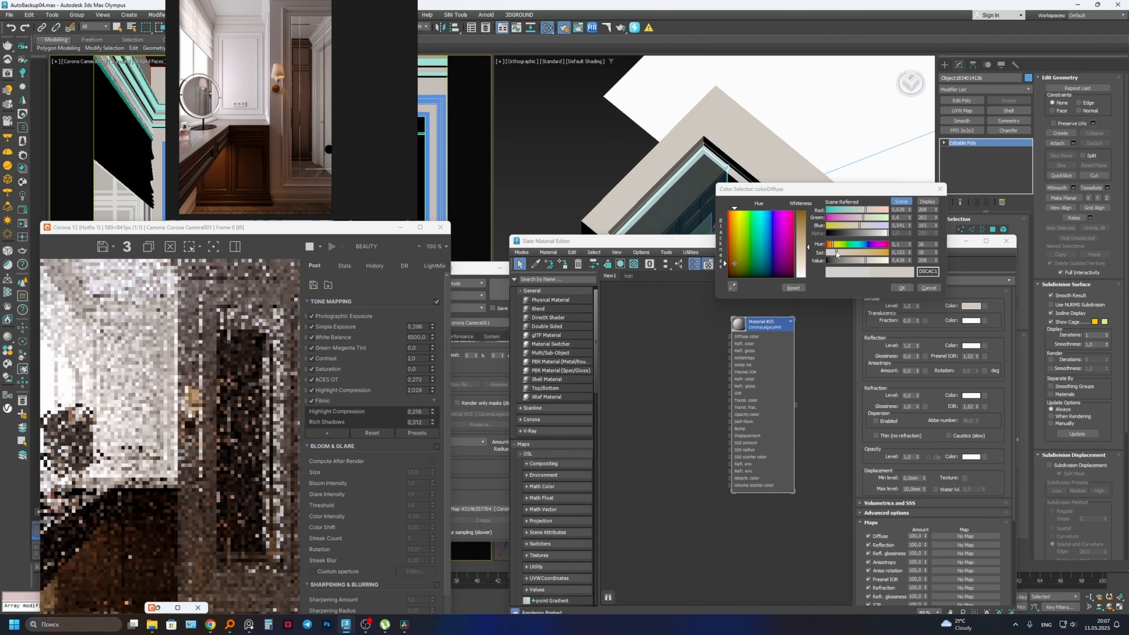
click(836, 253)
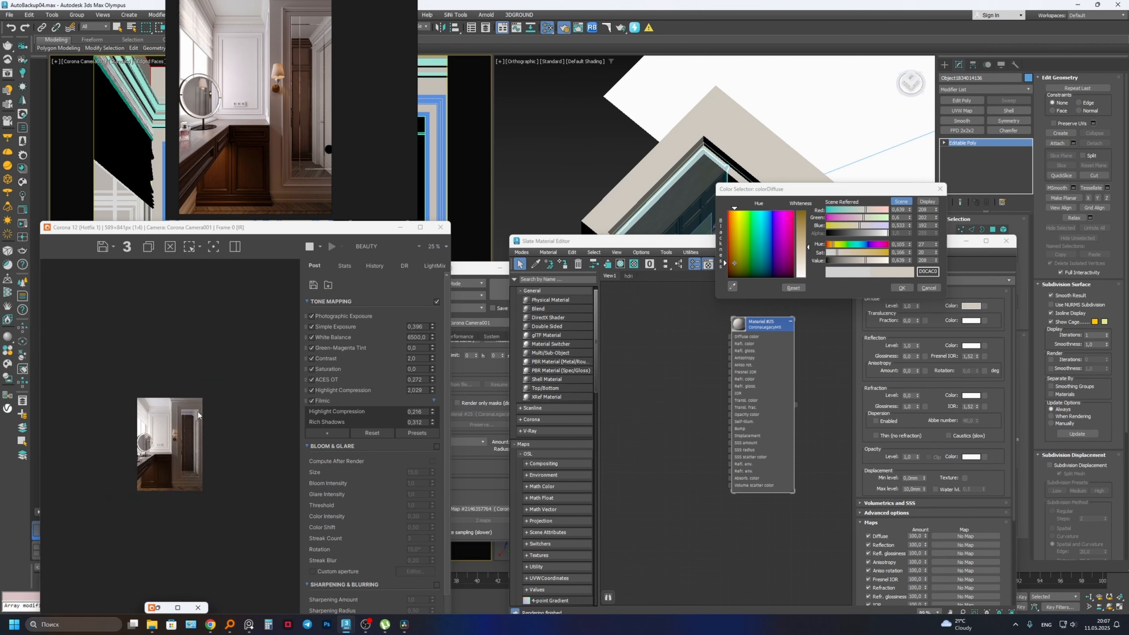
drag(224, 227, 242, 173)
click(901, 288)
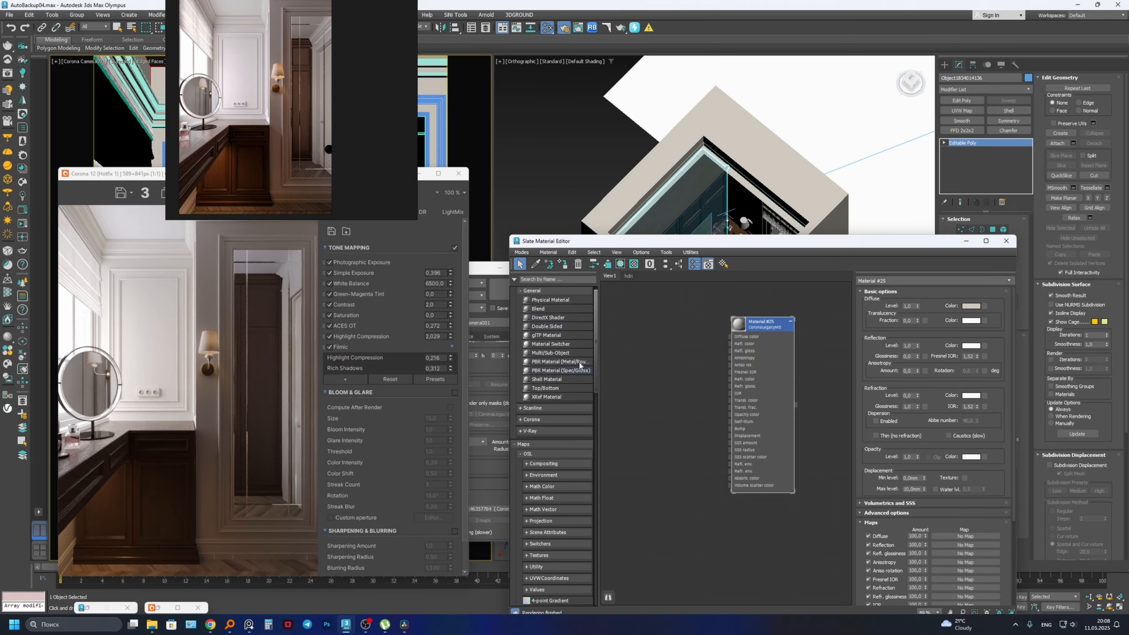
- Raise the intensity of the narrow rectangular Corona light at the vanity countertop to 30
click(966, 242)
scroll(696, 286, down, 3)
key(F3)
scroll(697, 285, up, 8)
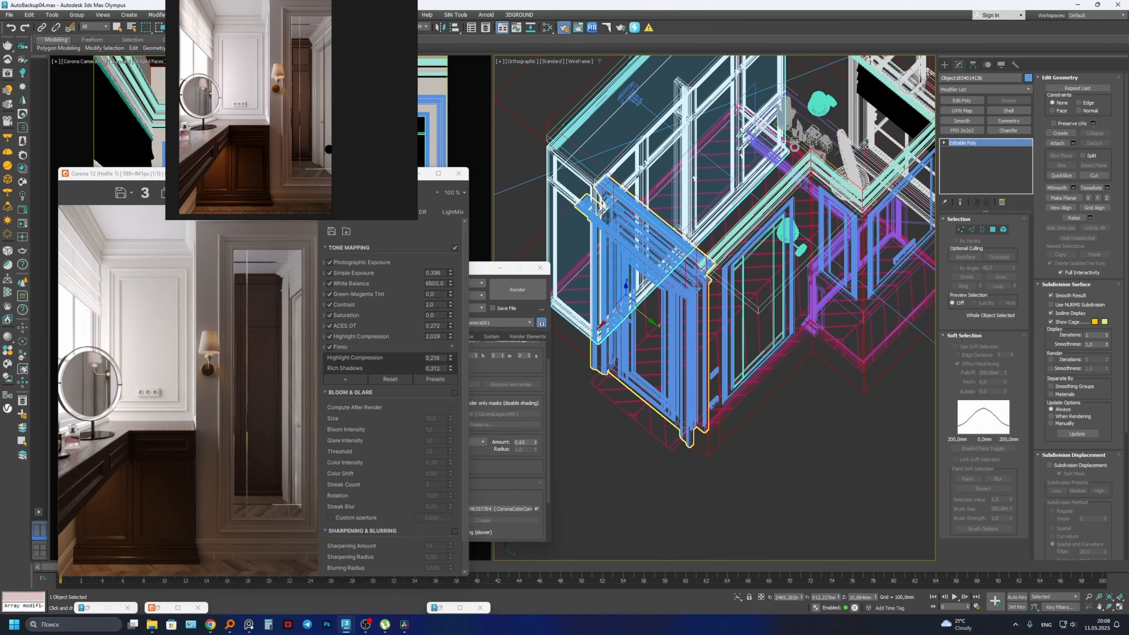
alt+middle_drag(698, 286, 748, 307)
middle_drag(746, 102, 730, 325)
scroll(730, 325, up, 8)
click(730, 318)
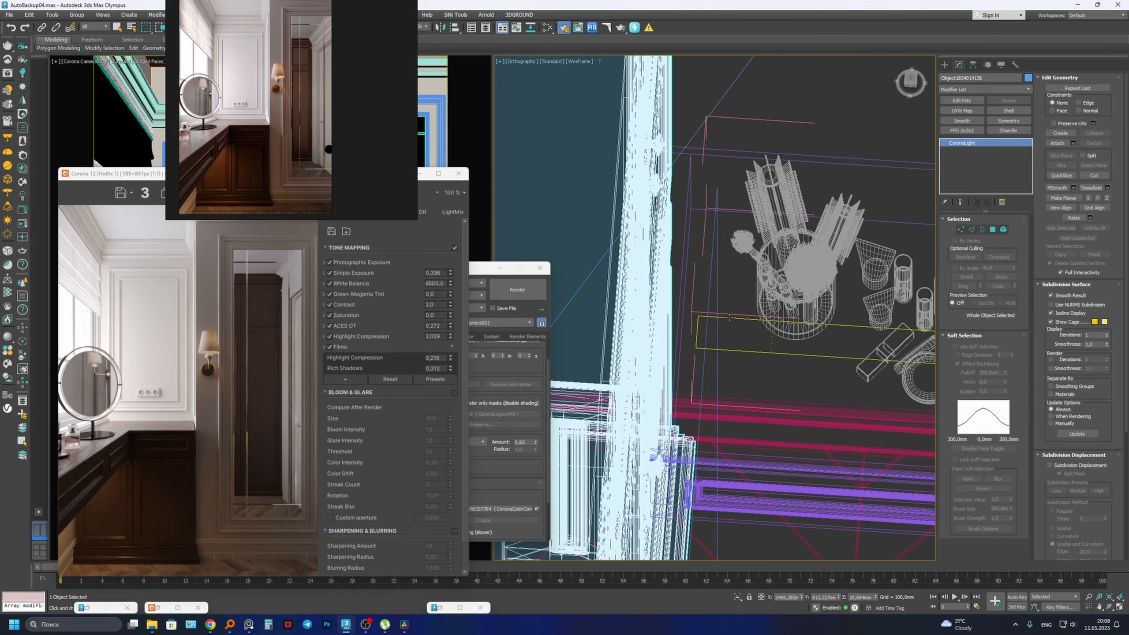
scroll(730, 318, down, 3)
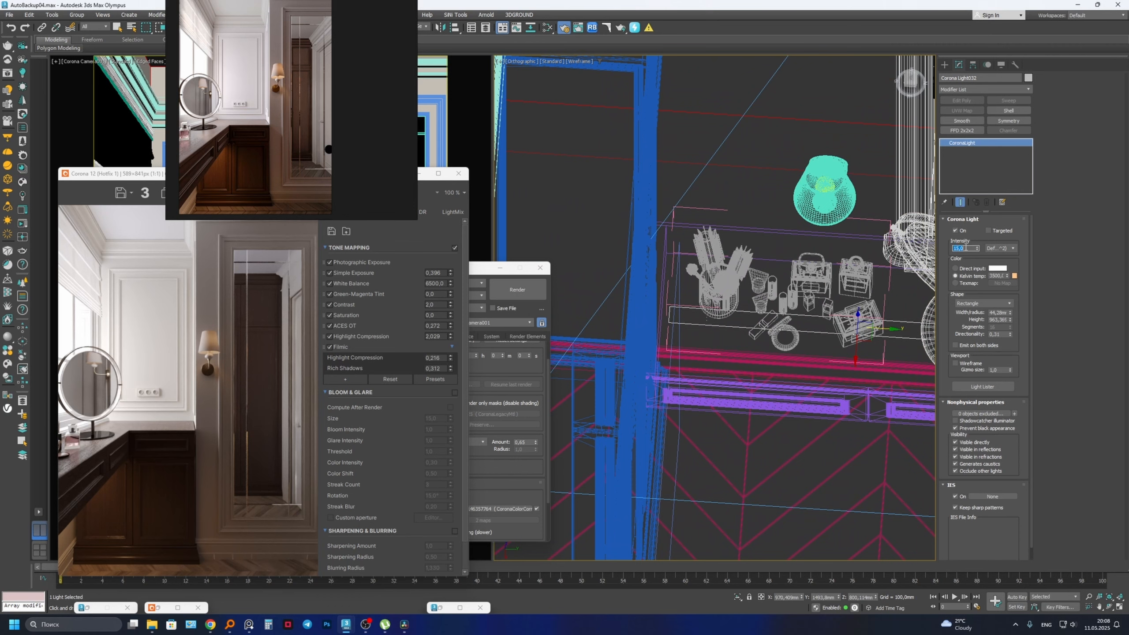
key(Return)
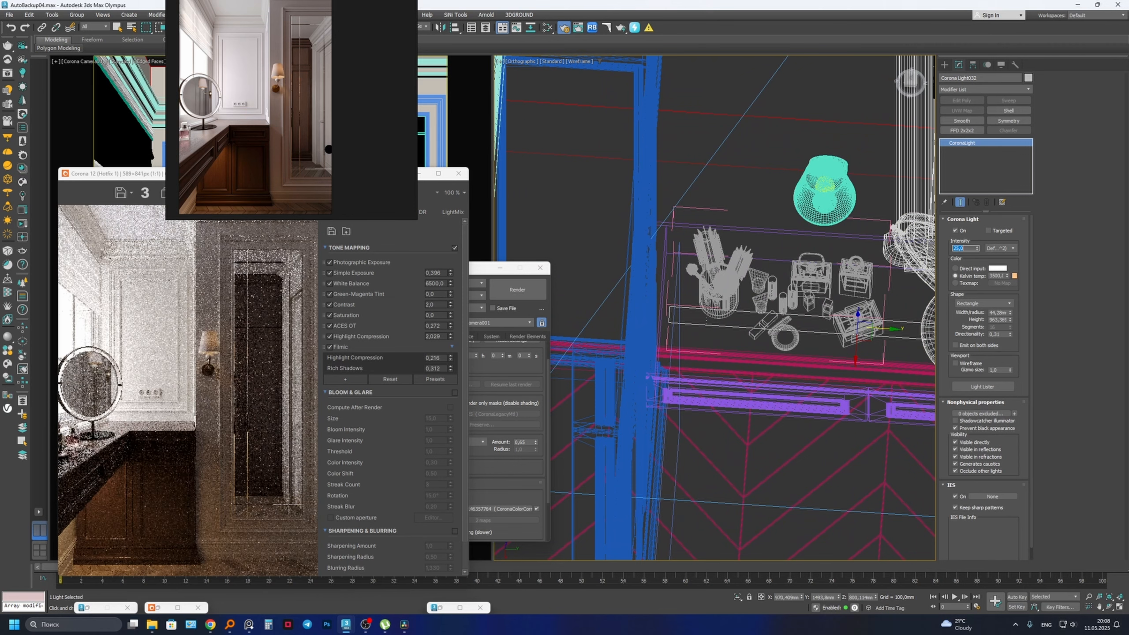
text(30)
key(Return)
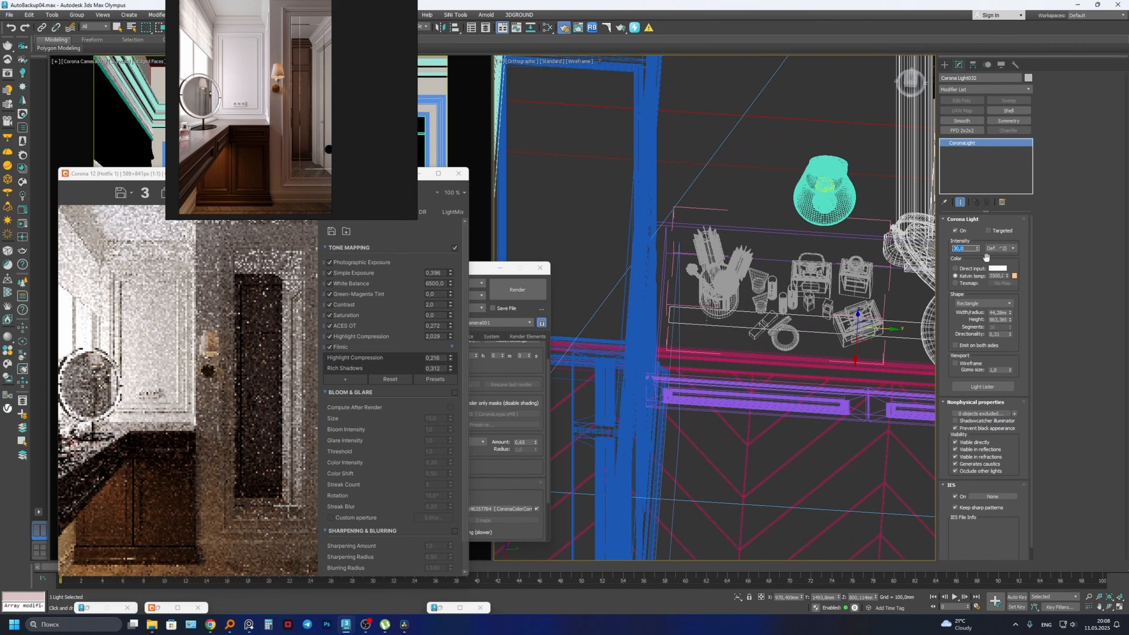
- Set the rectangular vanity light's colour temperature to 3000 K
double_click(996, 275)
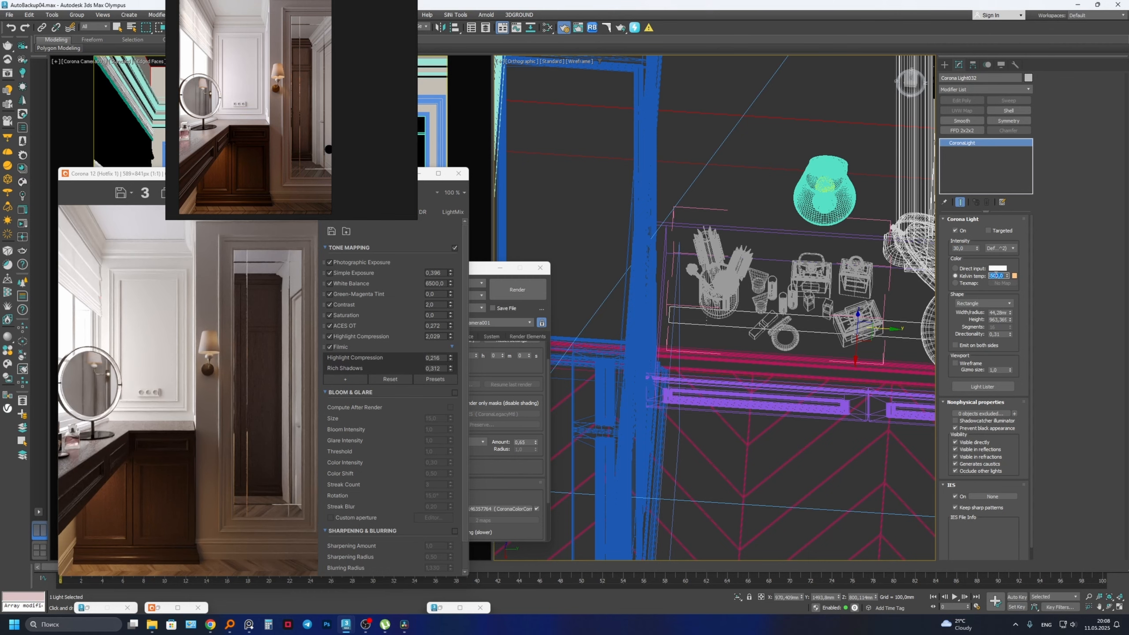
text(3000)
key(Return)
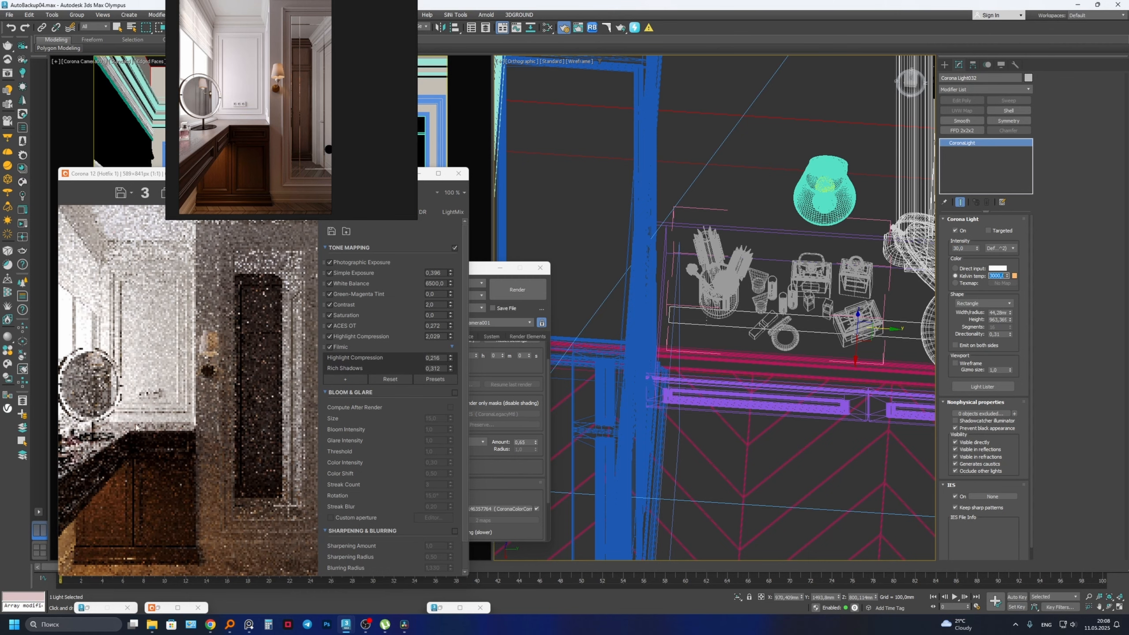
scroll(123, 499, up, 1)
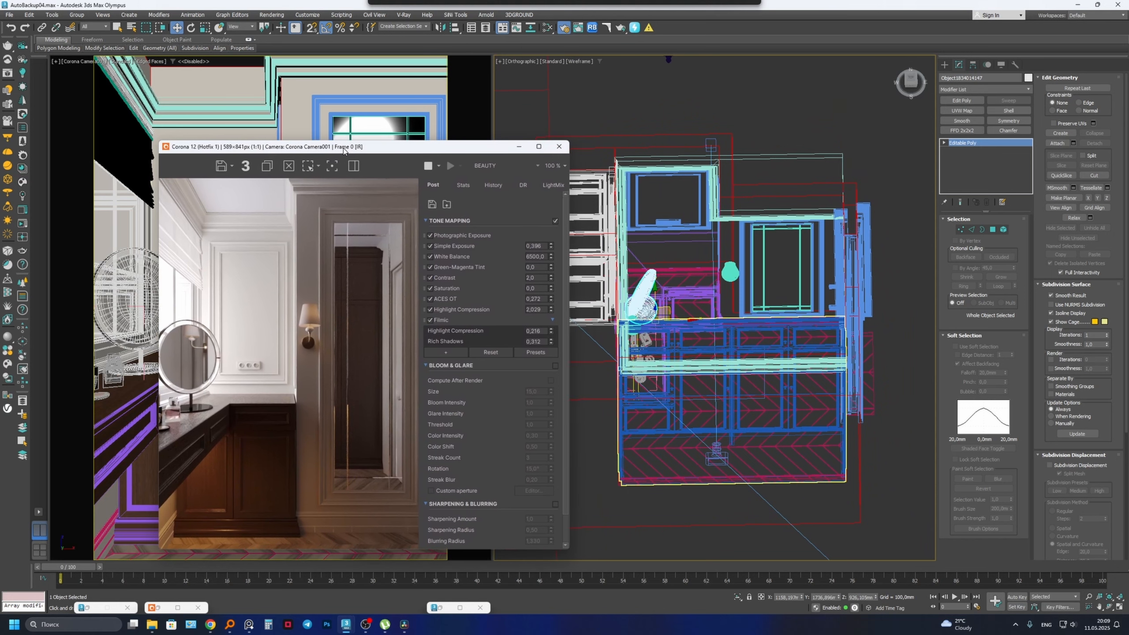
- Stop the interactive render and set the final render's output height to 2000 pixels
click(419, 169)
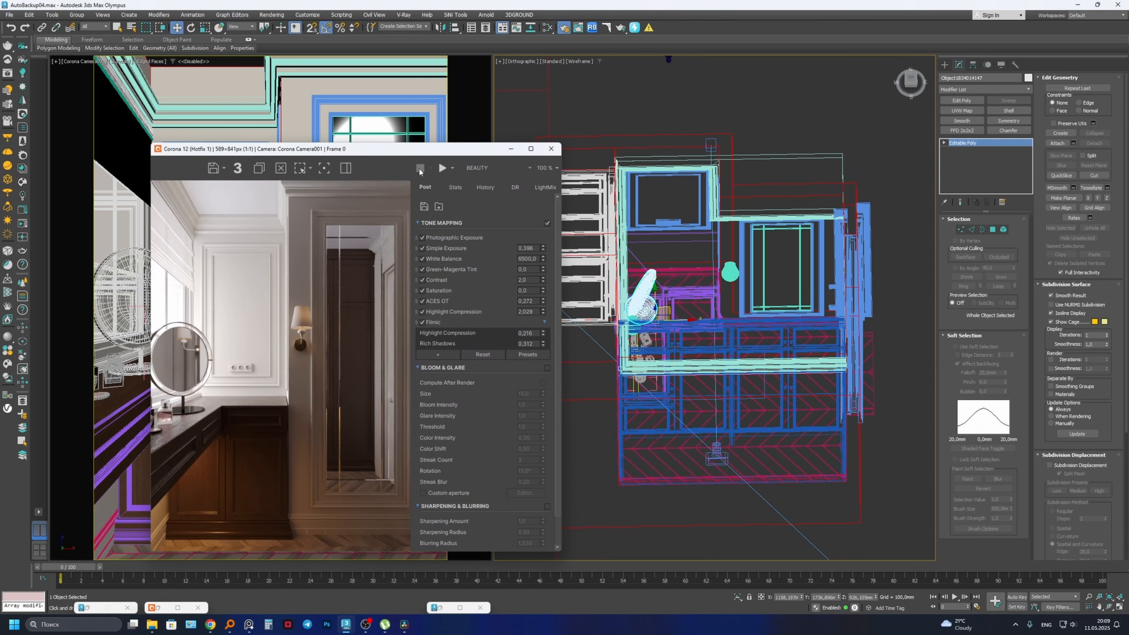
click(564, 27)
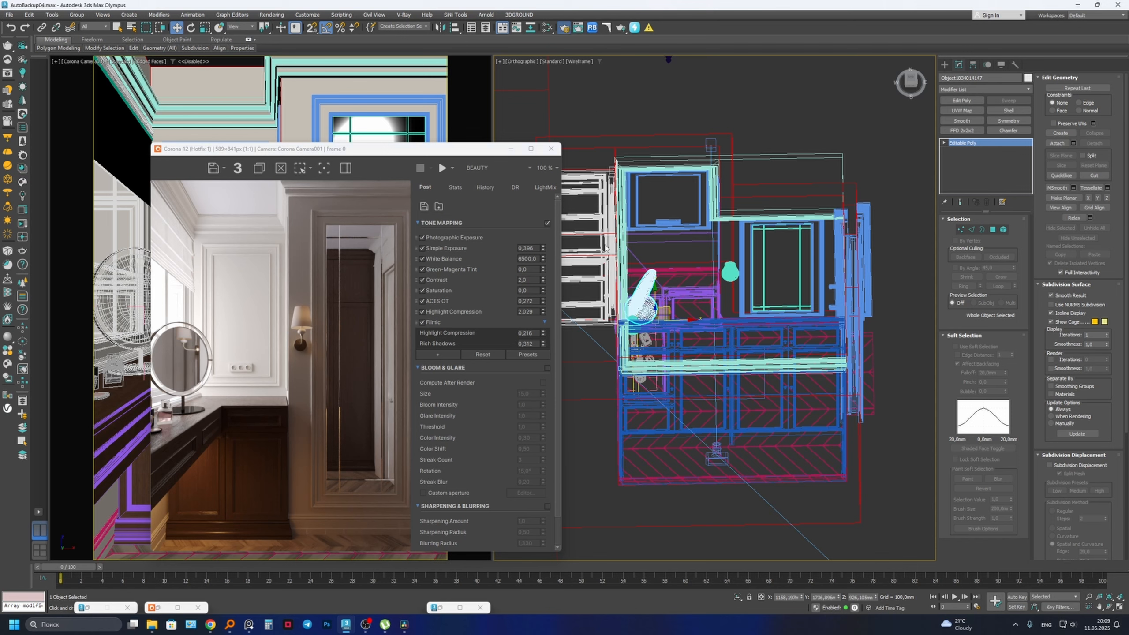
drag(404, 273, 718, 265)
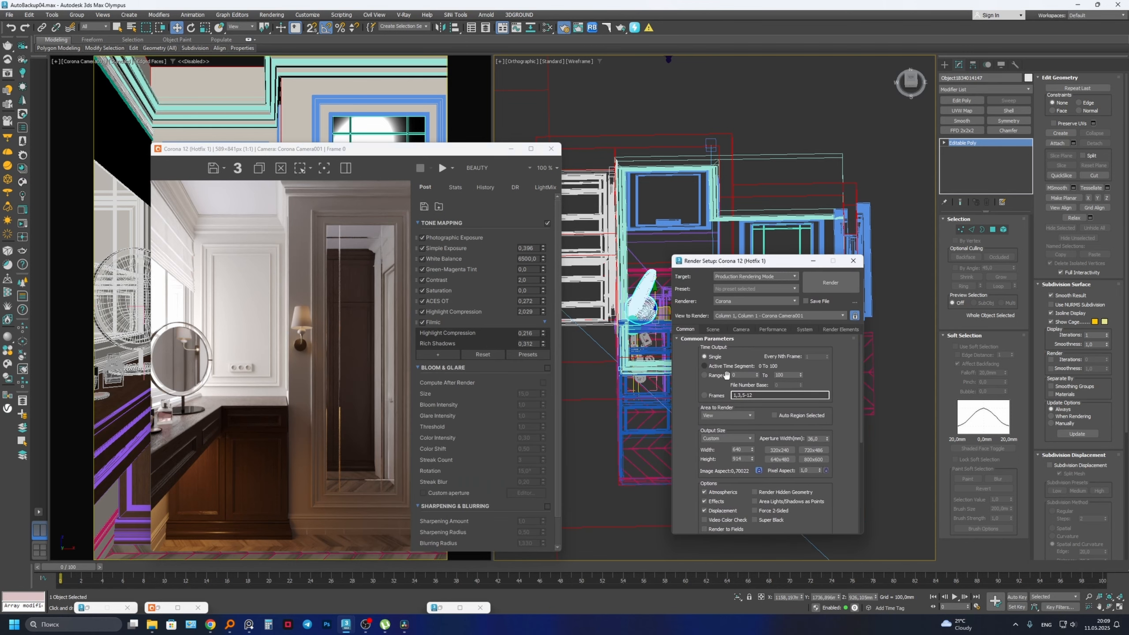
drag(742, 459, 719, 456)
text(2000)
- Limit the render's noise level to 3% and choose Corona High Quality denoising
click(715, 329)
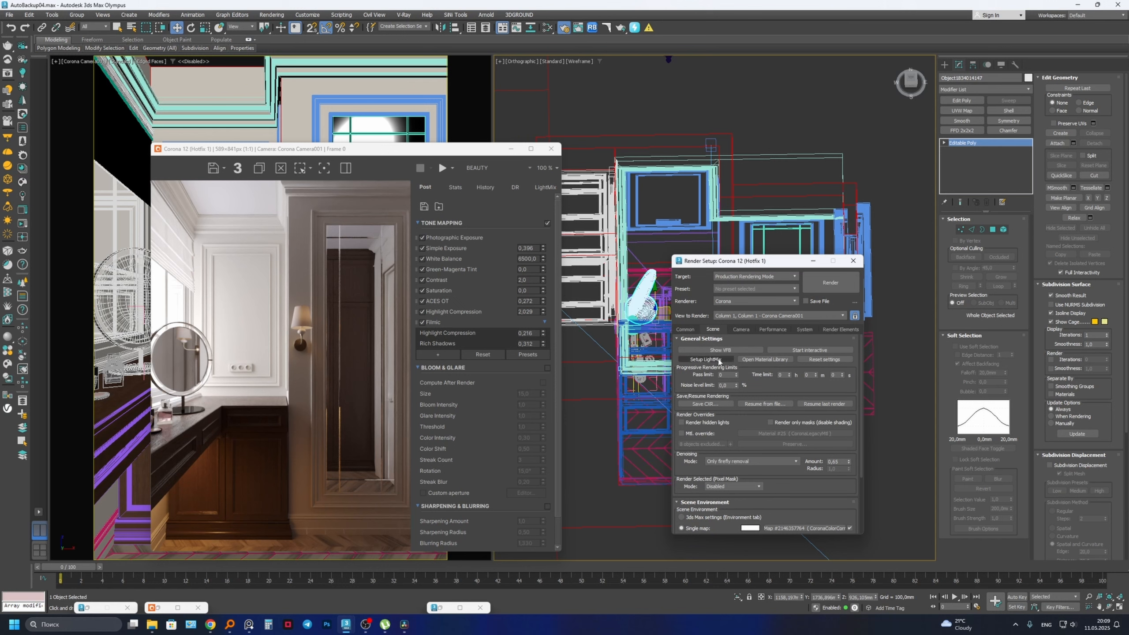
double_click(728, 386)
text(3)
key(Return)
click(734, 462)
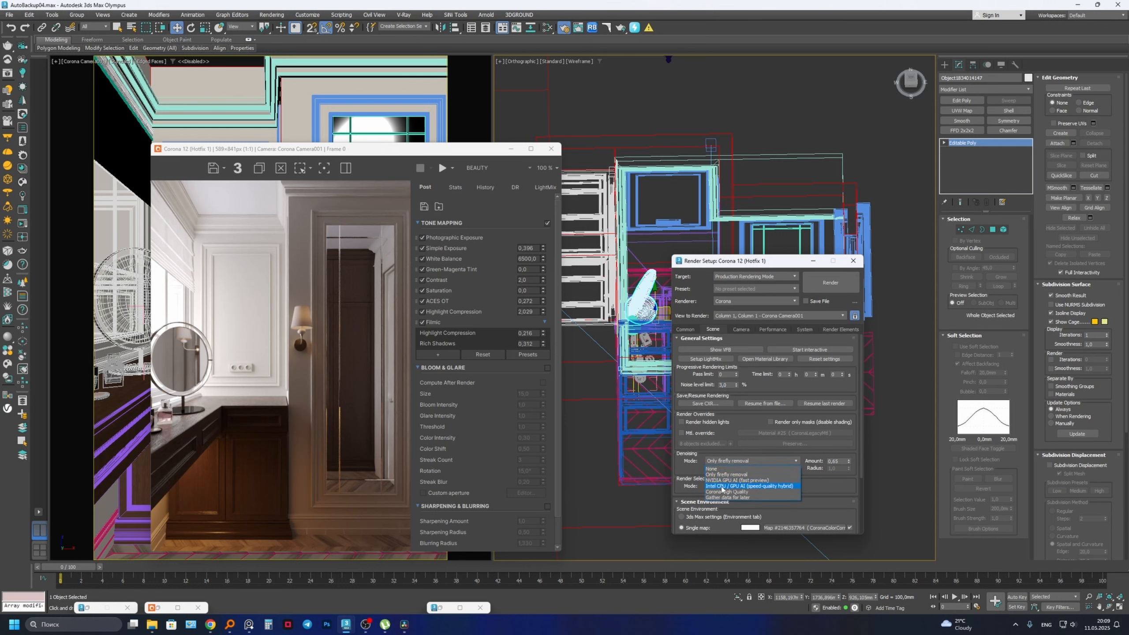
click(725, 491)
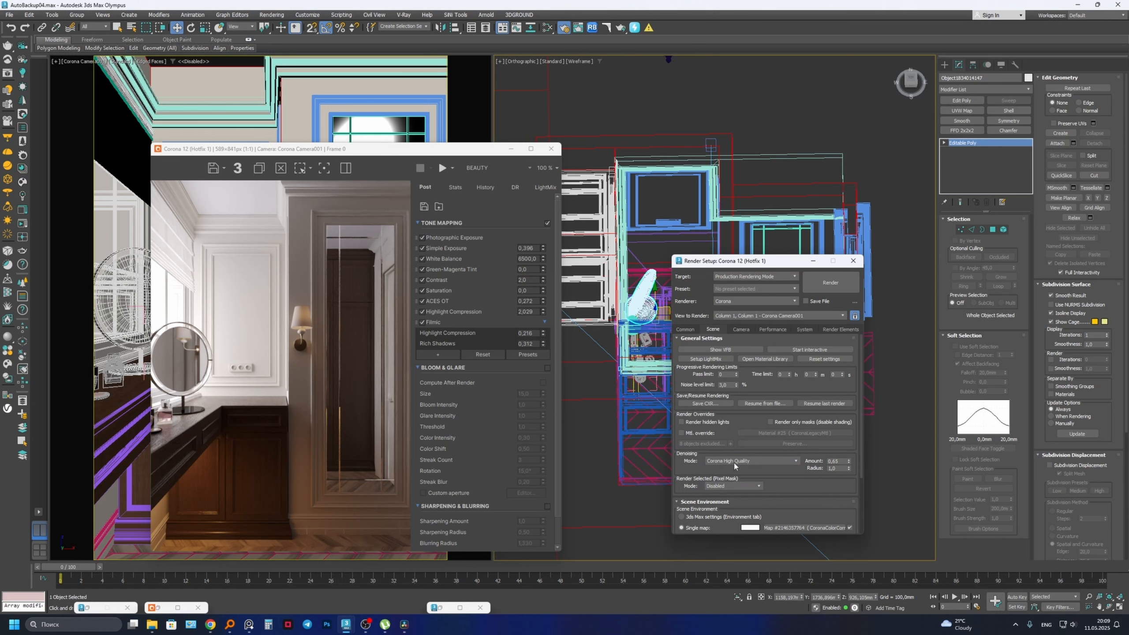
scroll(787, 487, down, 2)
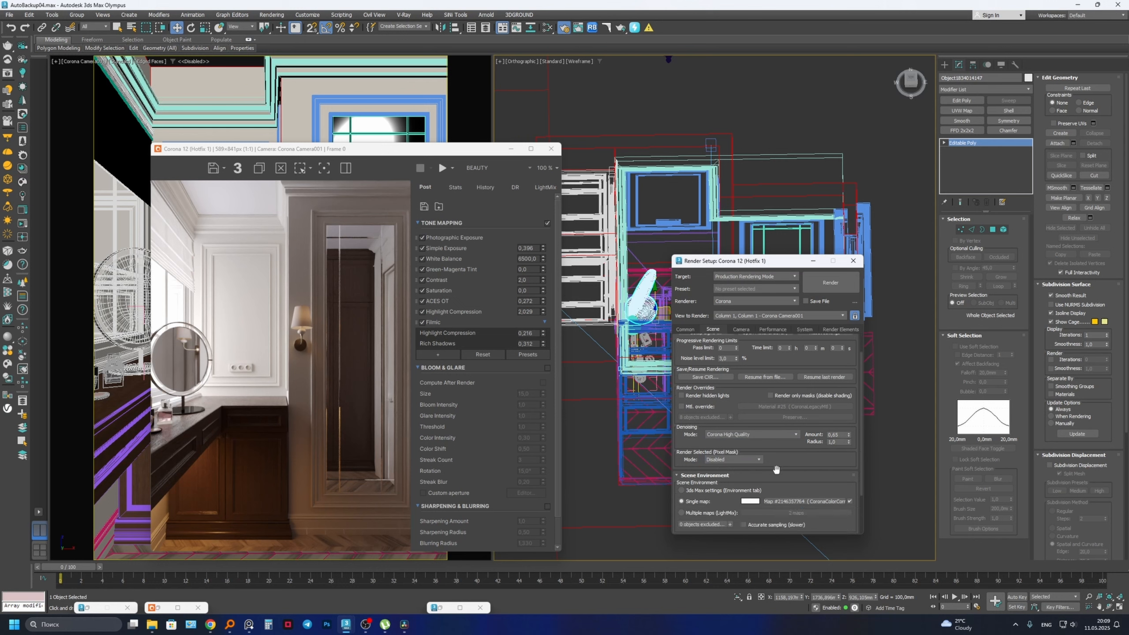
scroll(787, 483, up, 2)
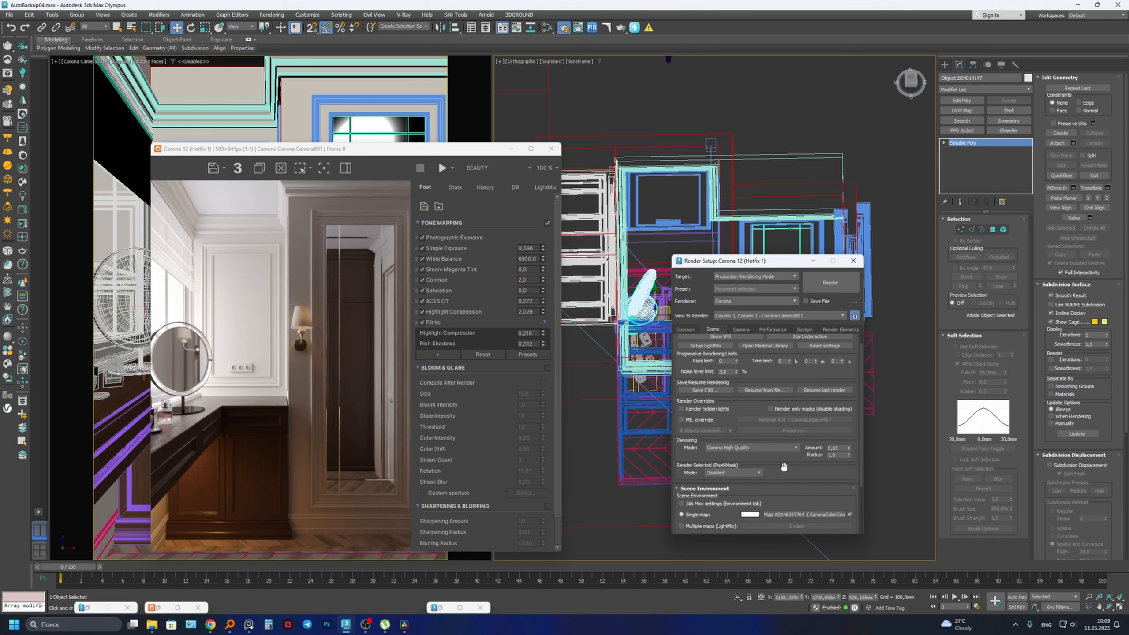
- Choose the 01_wardrobe project folder for the render output and create and open a new subfolder named render
click(812, 303)
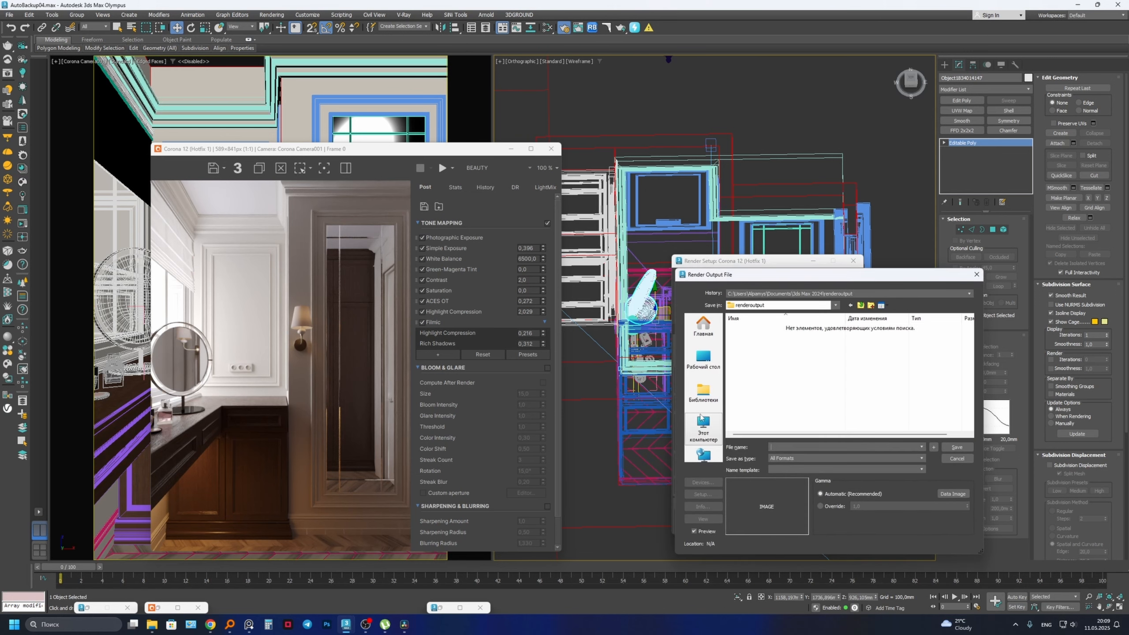
click(818, 294)
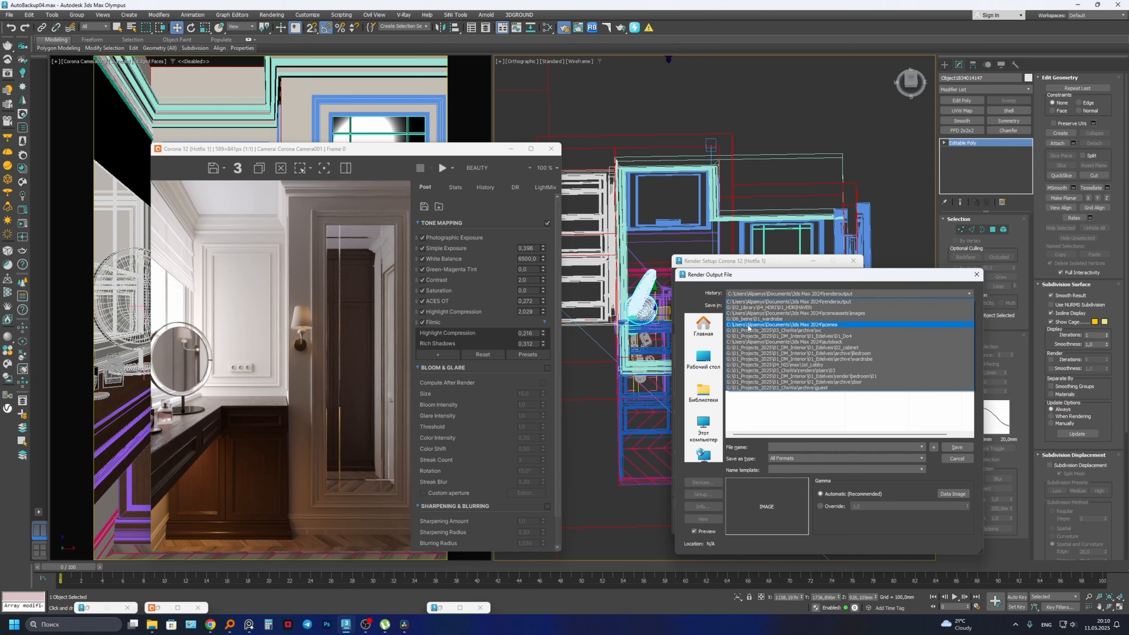
click(774, 319)
click(870, 307)
text(re)
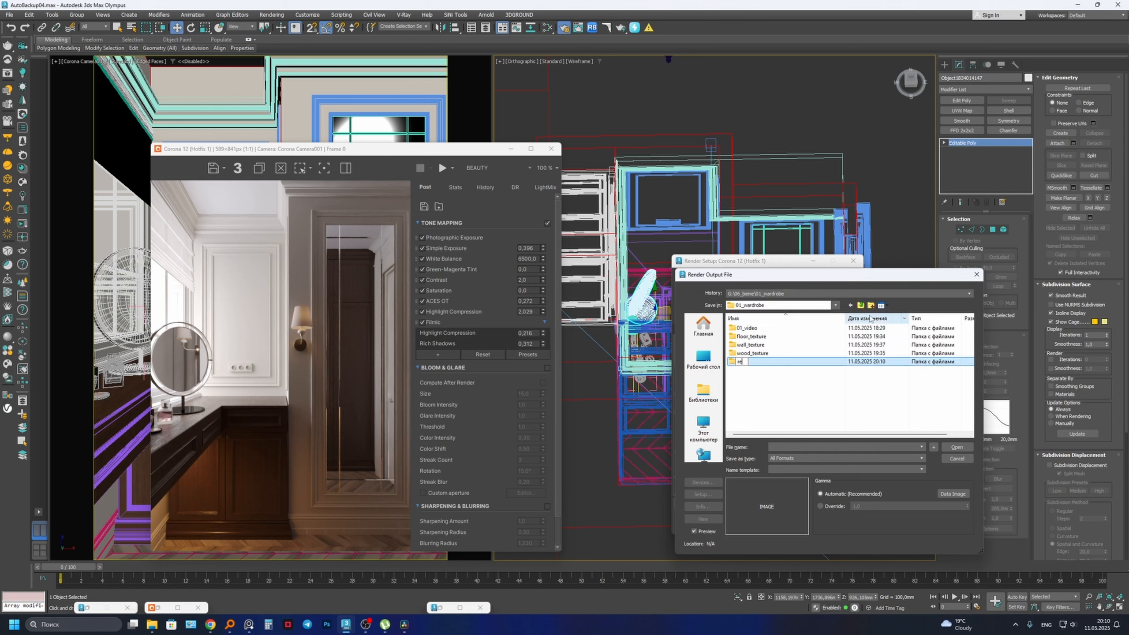
text(nder)
key(Return)
key(Return)
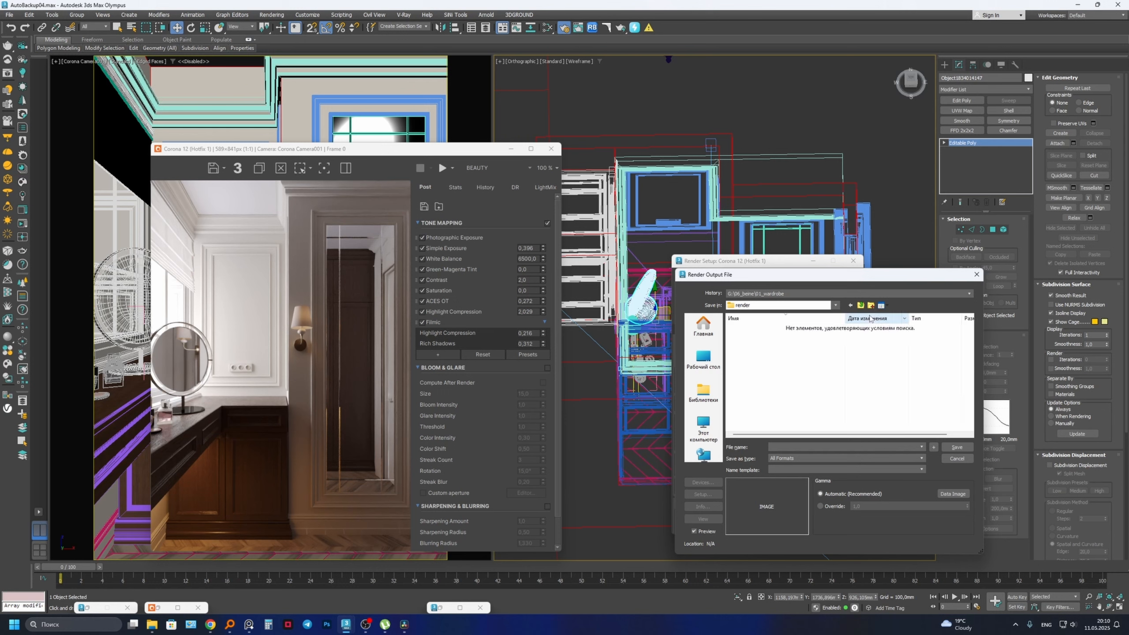
- Save the render output as the JPEG file 01 with quality 100
click(776, 448)
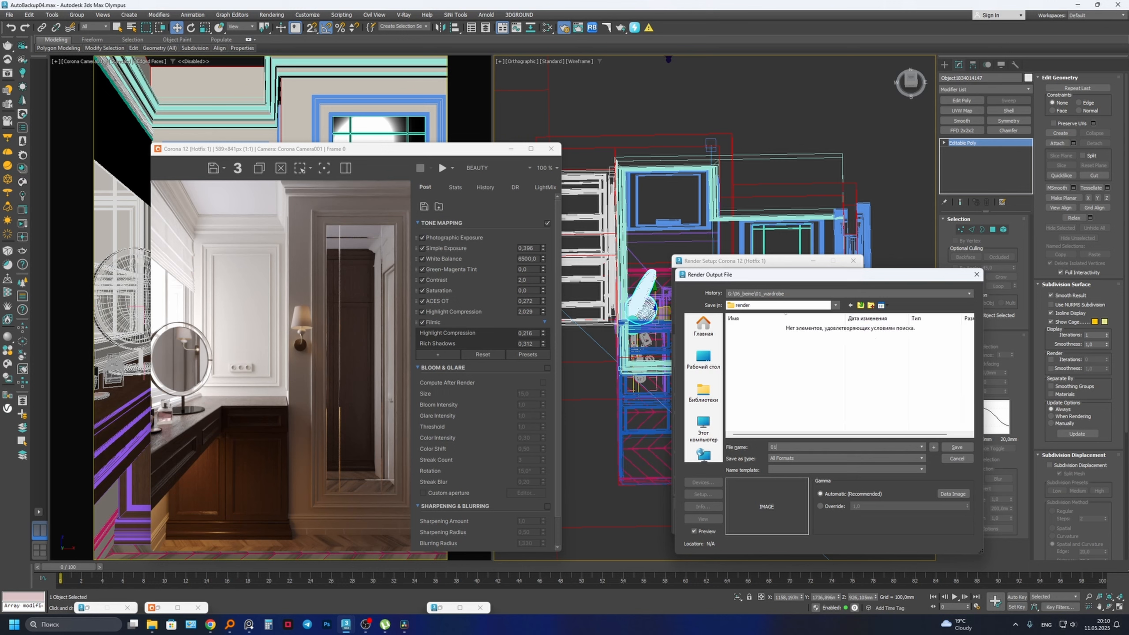
click(782, 458)
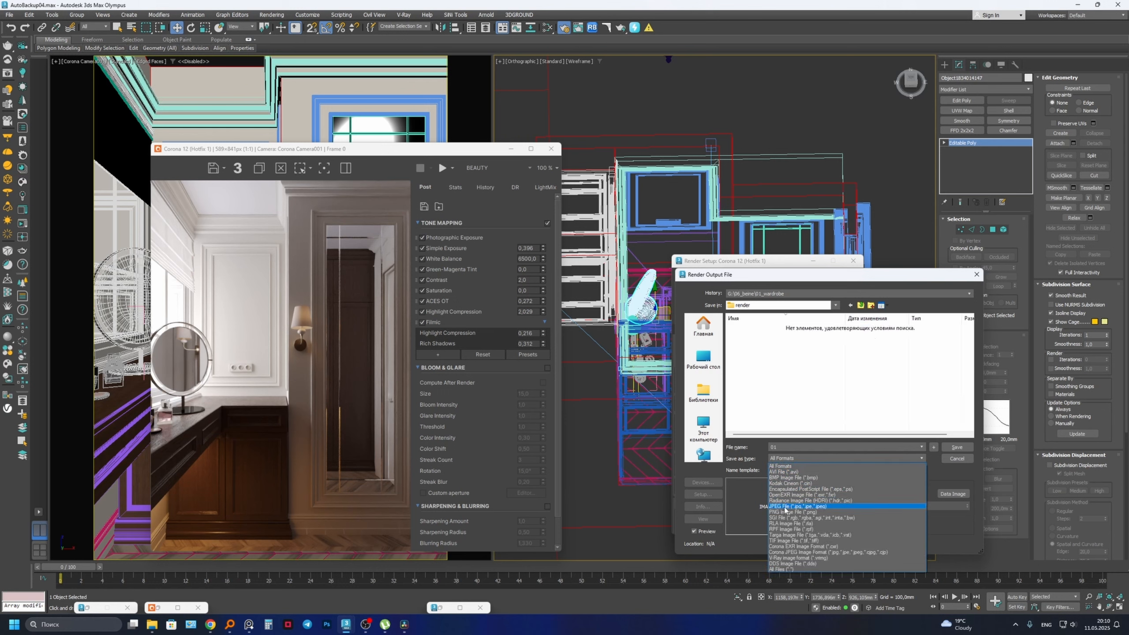
click(786, 509)
click(957, 446)
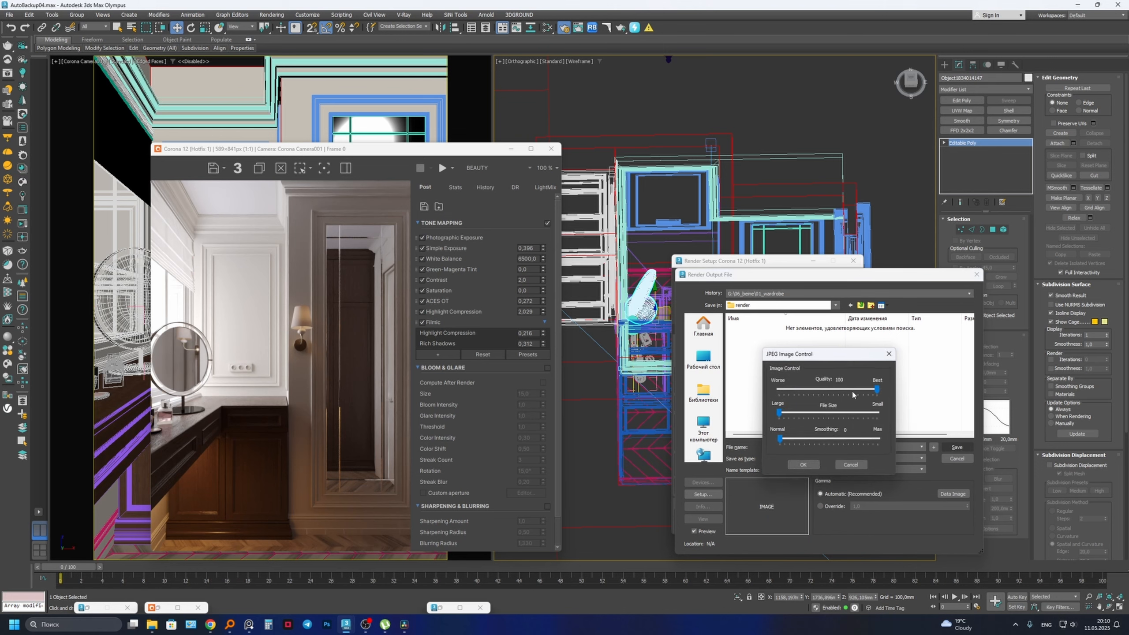
click(800, 465)
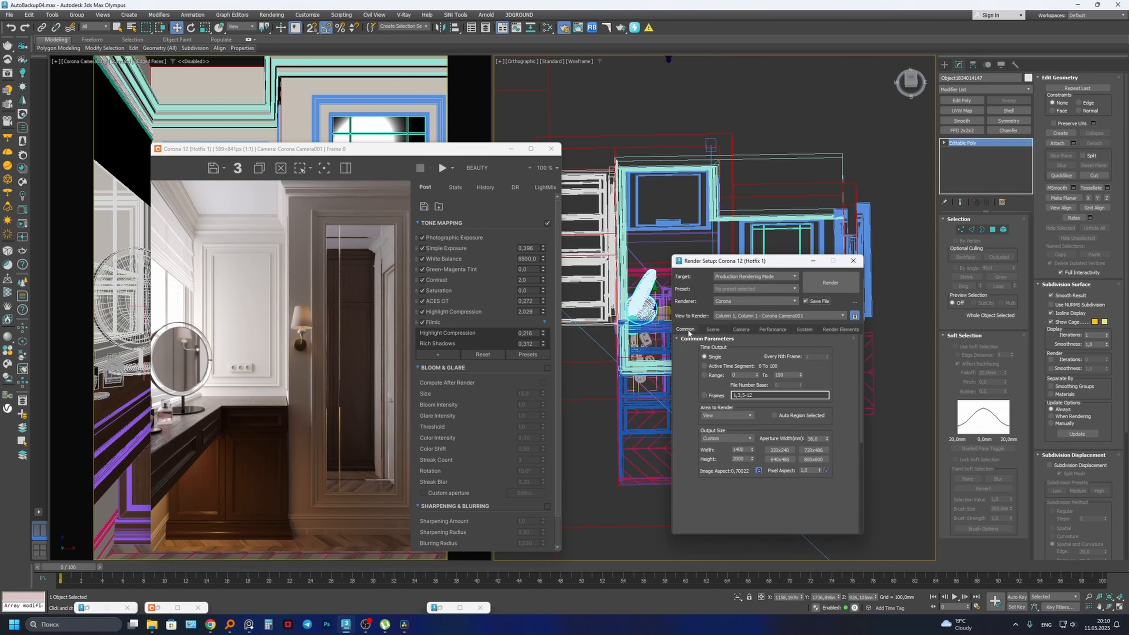
- Start the final production render and check its timing and noise statistics
click(821, 283)
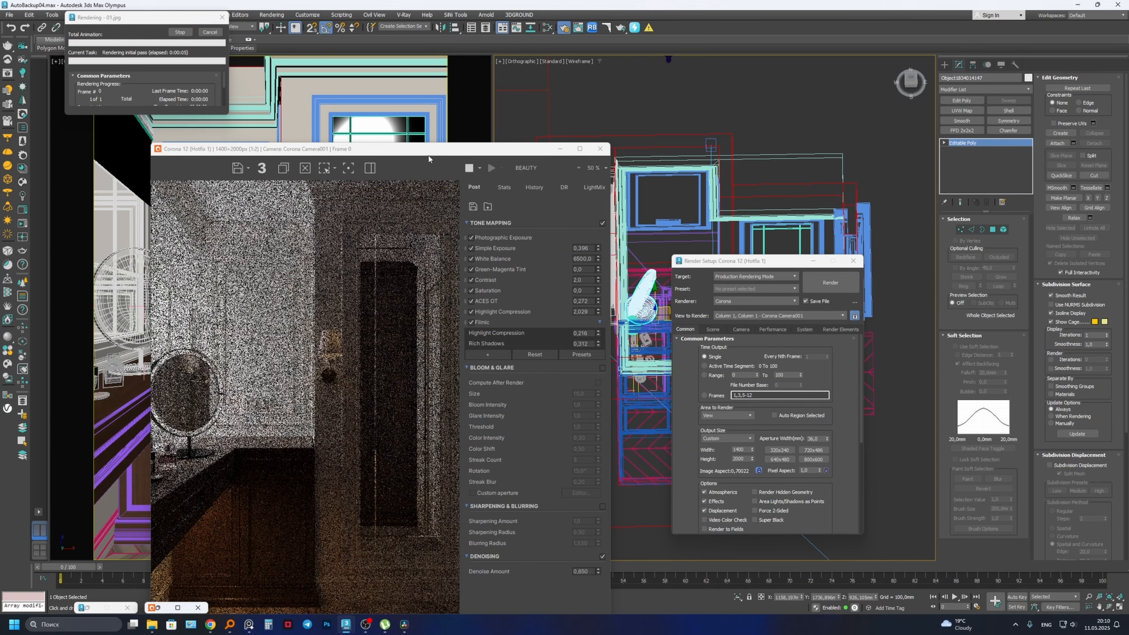
drag(426, 150, 458, 97)
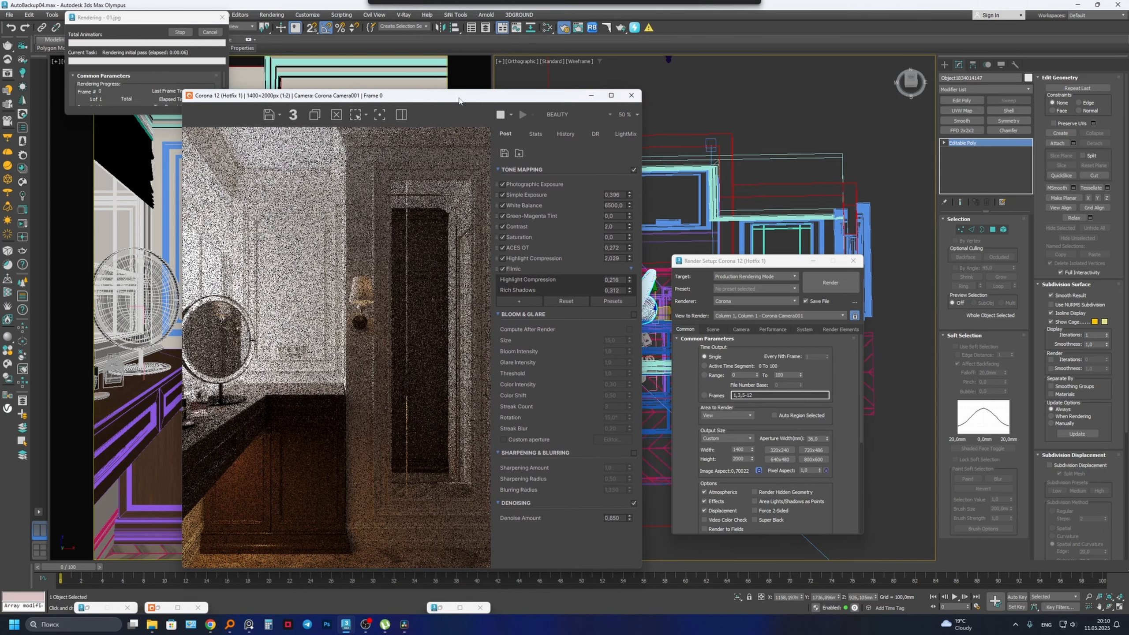
click(535, 133)
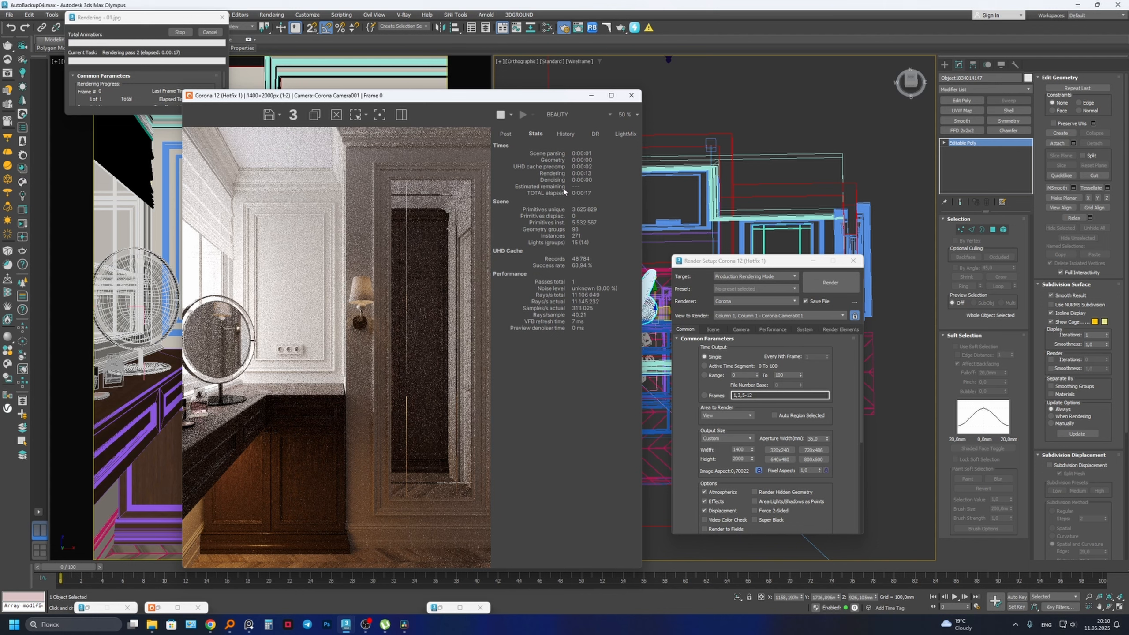
mouse_move(579, 191)
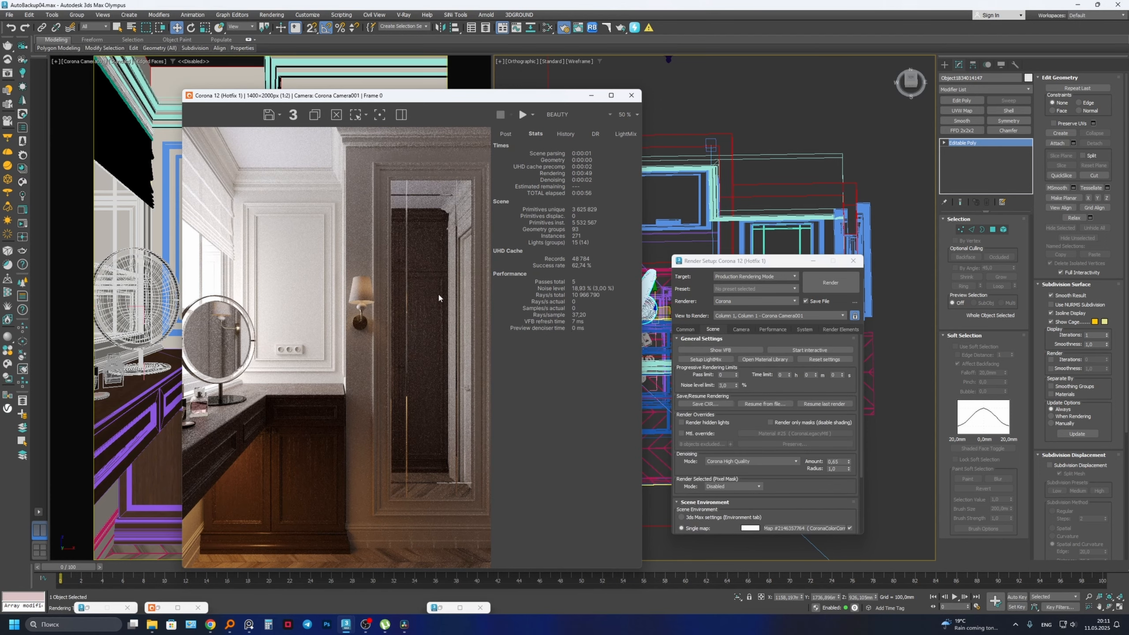
- Examine the wall baseboard and its joint with the floor up close in the render
scroll(429, 553, up, 2)
middle_drag(428, 552, 341, 393)
scroll(463, 497, down, 1)
scroll(414, 527, up, 2)
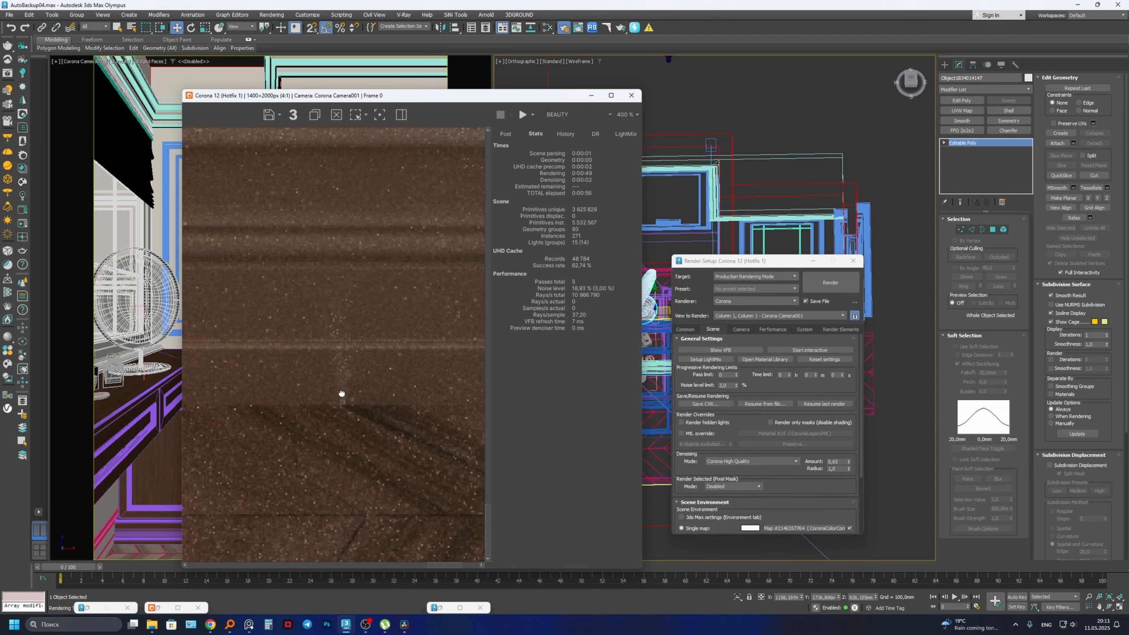
- Inspect the joint between the herringbone floor and the walls in the shaded model and compare it with the render
click(814, 261)
alt+middle_drag(769, 378, 720, 298)
key(F3)
middle_drag(720, 298, 734, 341)
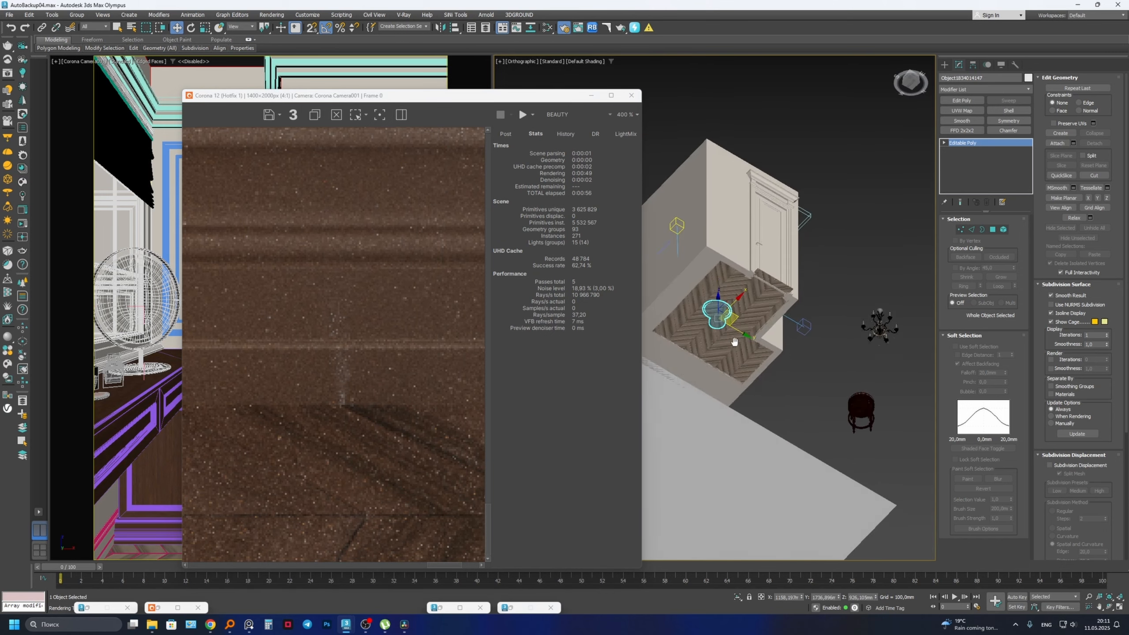
scroll(734, 342, up, 8)
click(743, 251)
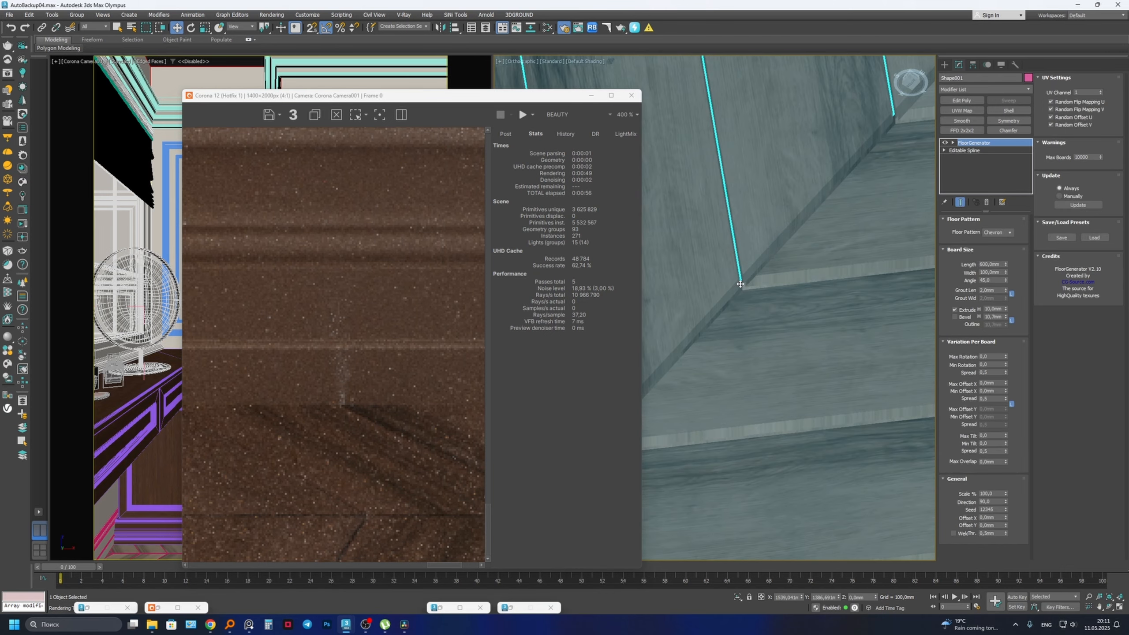
scroll(740, 284, down, 3)
alt+middle_drag(742, 268, 747, 370)
scroll(762, 271, up, 4)
scroll(740, 321, down, 5)
scroll(740, 321, down, 7)
scroll(725, 323, down, 2)
scroll(400, 418, down, 1)
scroll(365, 458, down, 2)
scroll(379, 493, up, 1)
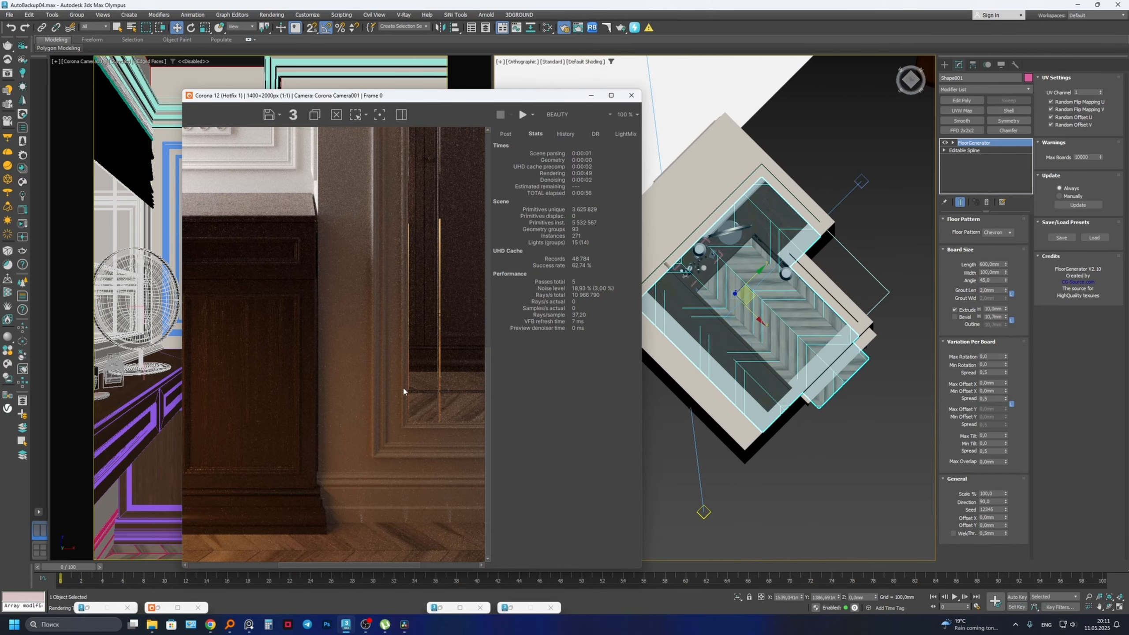
- Draw a thin box slab of about 3.1 by 3.3 m in plan, covering the whole room footprint beneath the herringbone floor
scroll(822, 307, down, 4)
alt+middle_drag(823, 329, 860, 297)
key(t)
scroll(800, 296, up, 3)
middle_drag(769, 296, 826, 293)
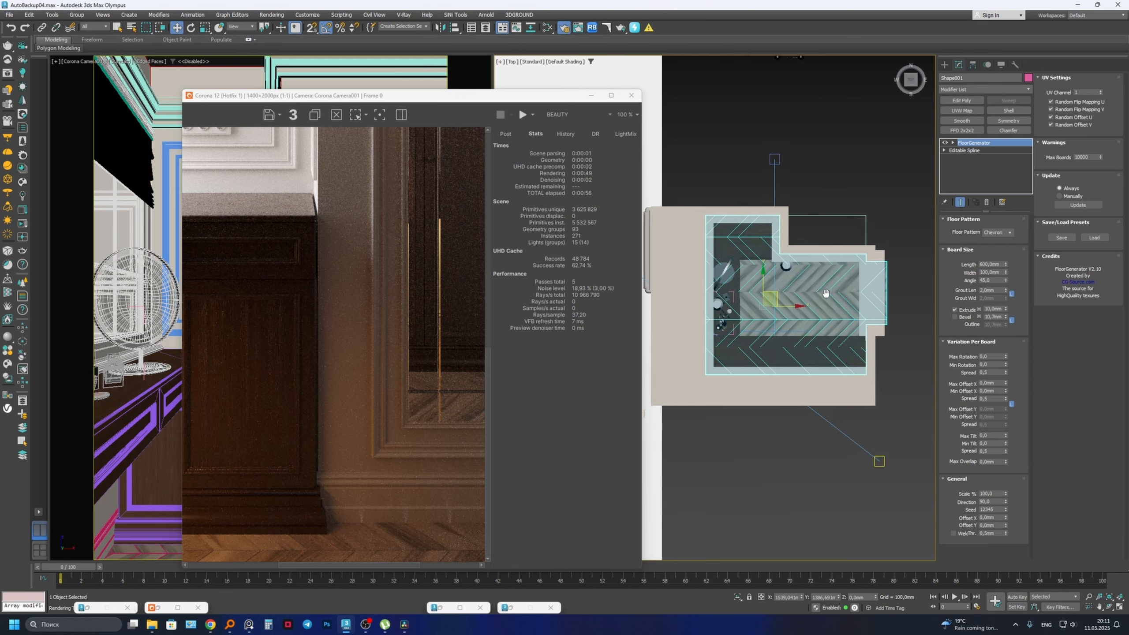
scroll(831, 294, down, 2)
key(F3)
click(945, 65)
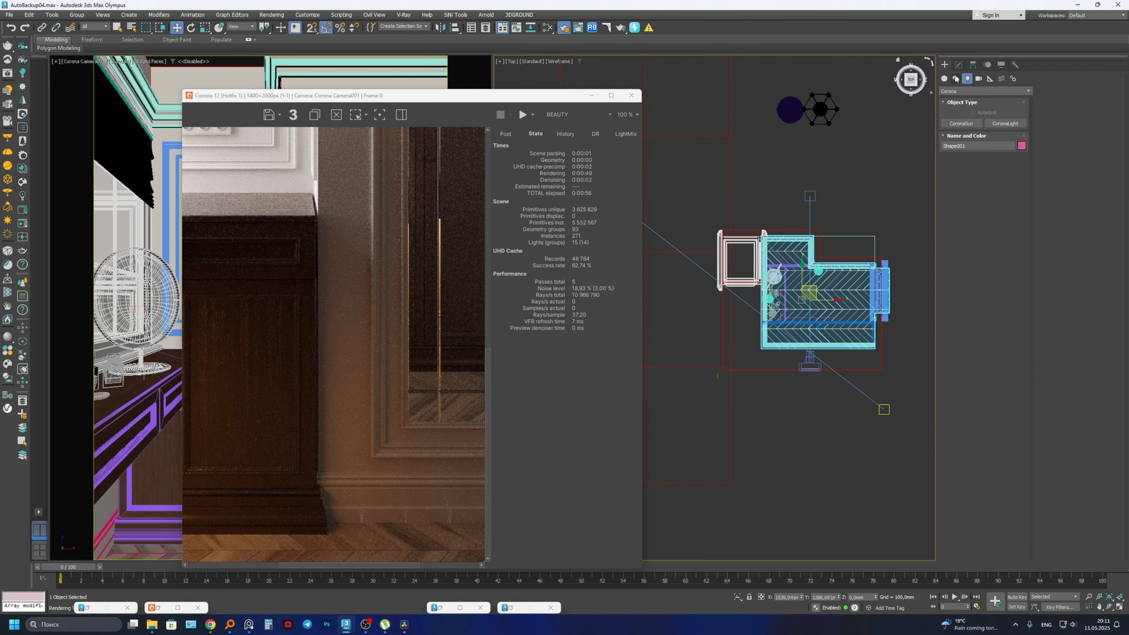
click(944, 79)
click(961, 124)
scroll(704, 230, up, 3)
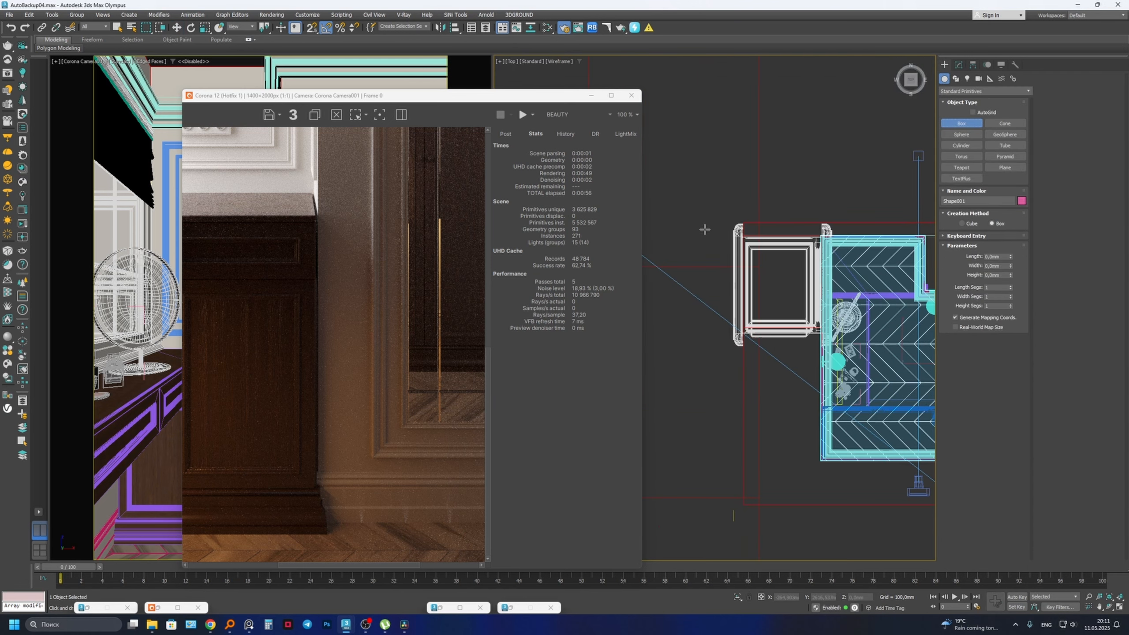
scroll(684, 195, down, 3)
drag(681, 191, 861, 360)
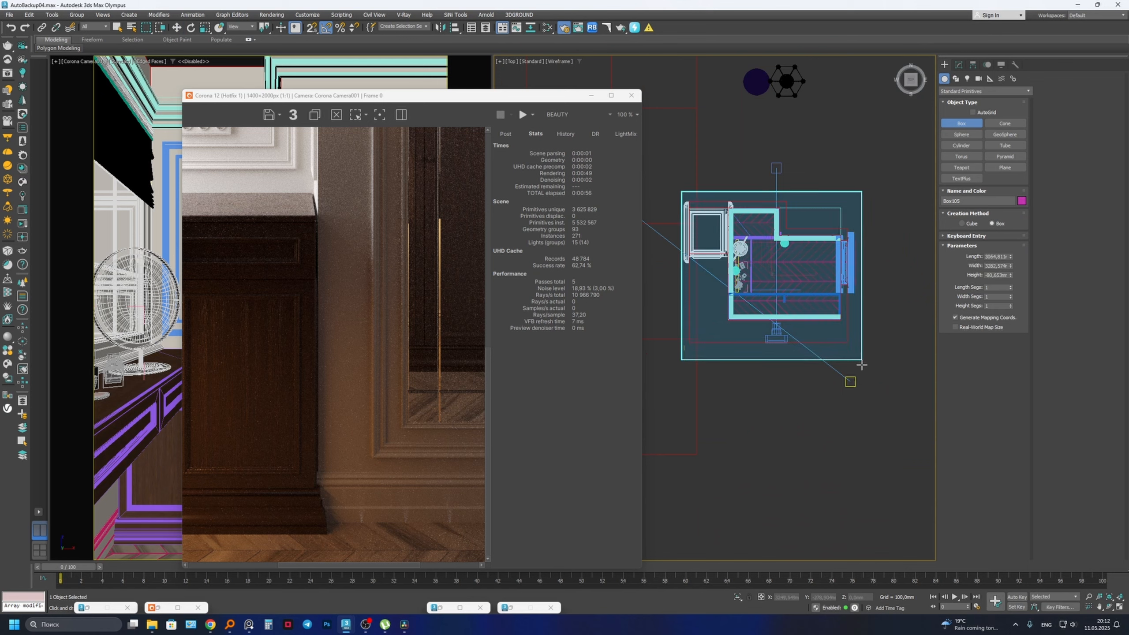
click(861, 374)
key(w)
mouse_move(861, 377)
alt+middle_down()
mouse_move(825, 319)
mouse_move(781, 320)
mouse_move(744, 285)
mouse_move(796, 334)
mouse_move(791, 288)
mouse_move(824, 335)
mouse_move(846, 339)
alt+middle_up()
key(F3)
scroll(781, 320, up, 5)
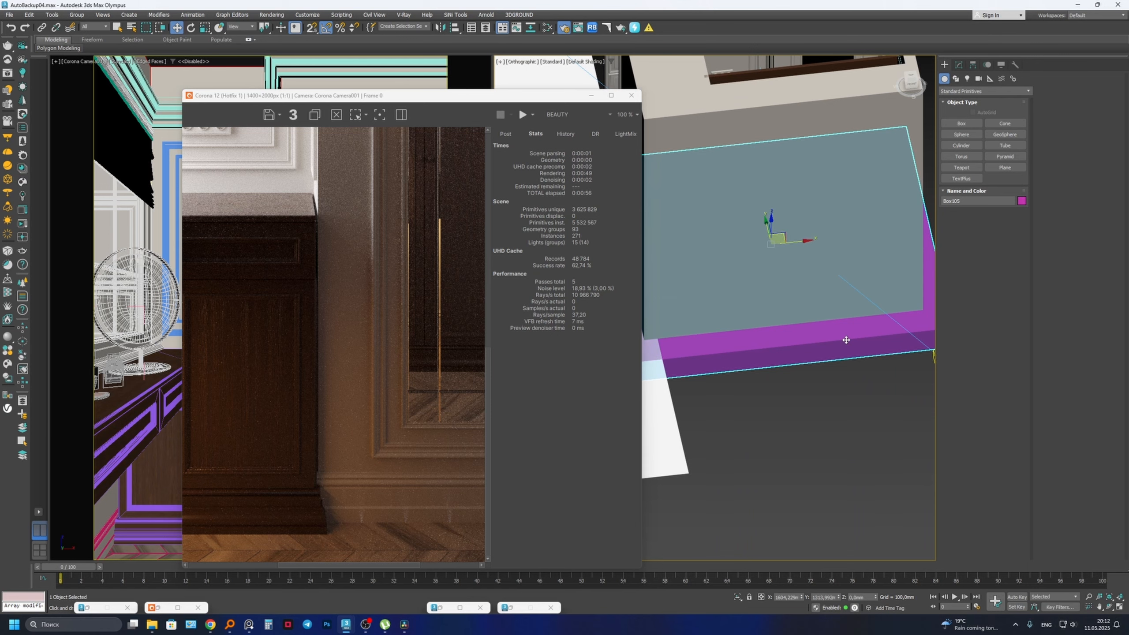
- Create a new Corona Legacy material in an empty area of the material graph
key(m)
scroll(719, 315, down, 5)
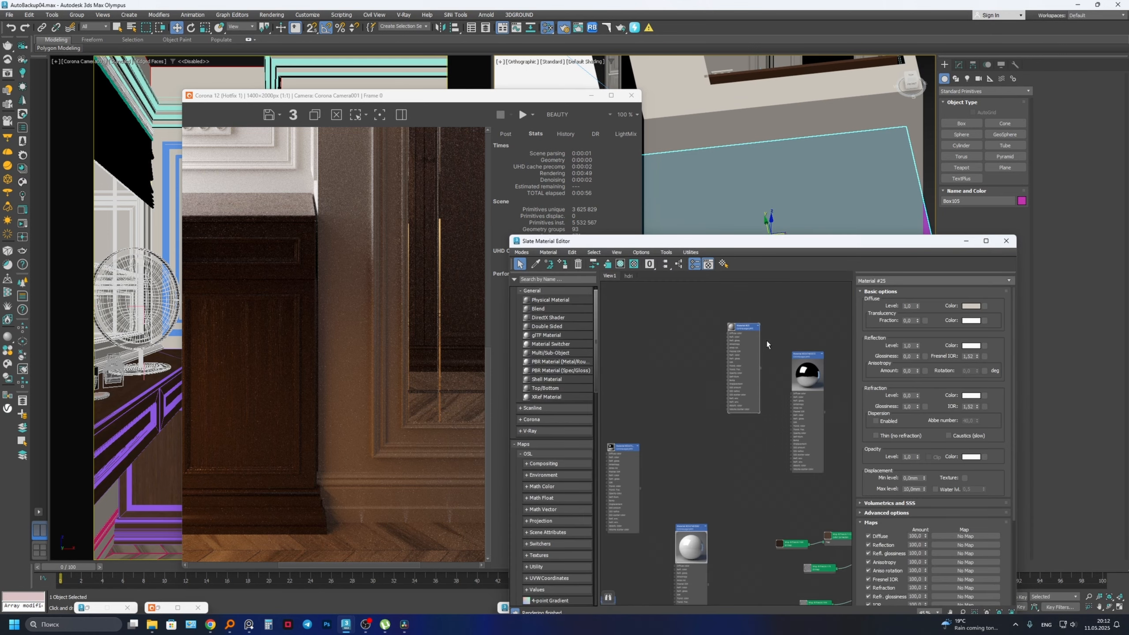
scroll(771, 374, up, 5)
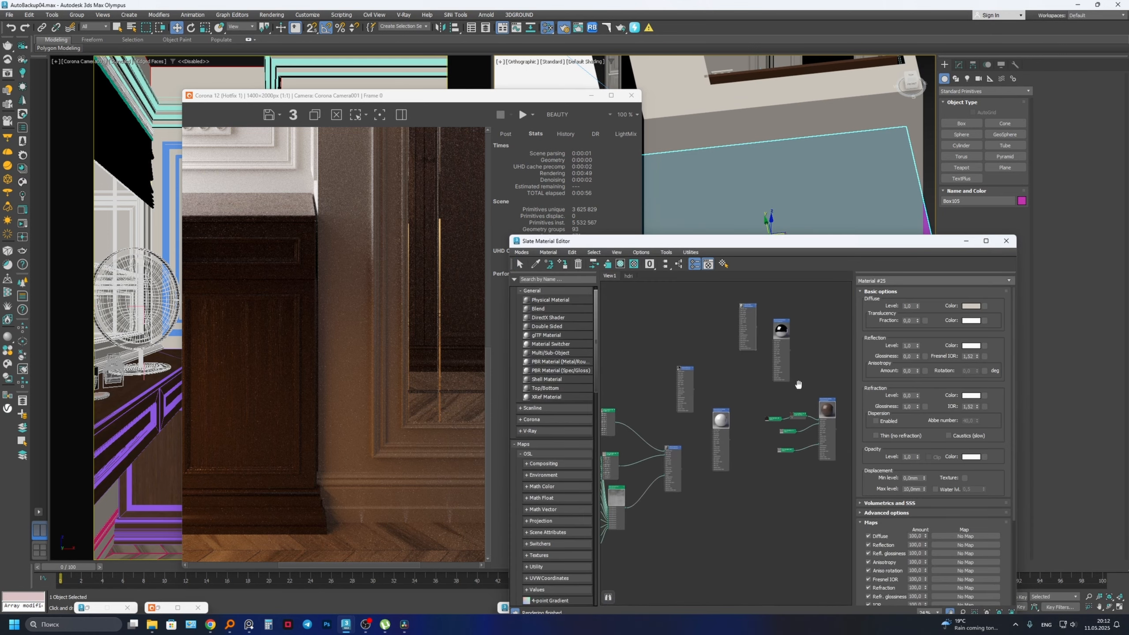
scroll(768, 368, up, 5)
scroll(753, 324, down, 2)
middle_drag(753, 326, 790, 353)
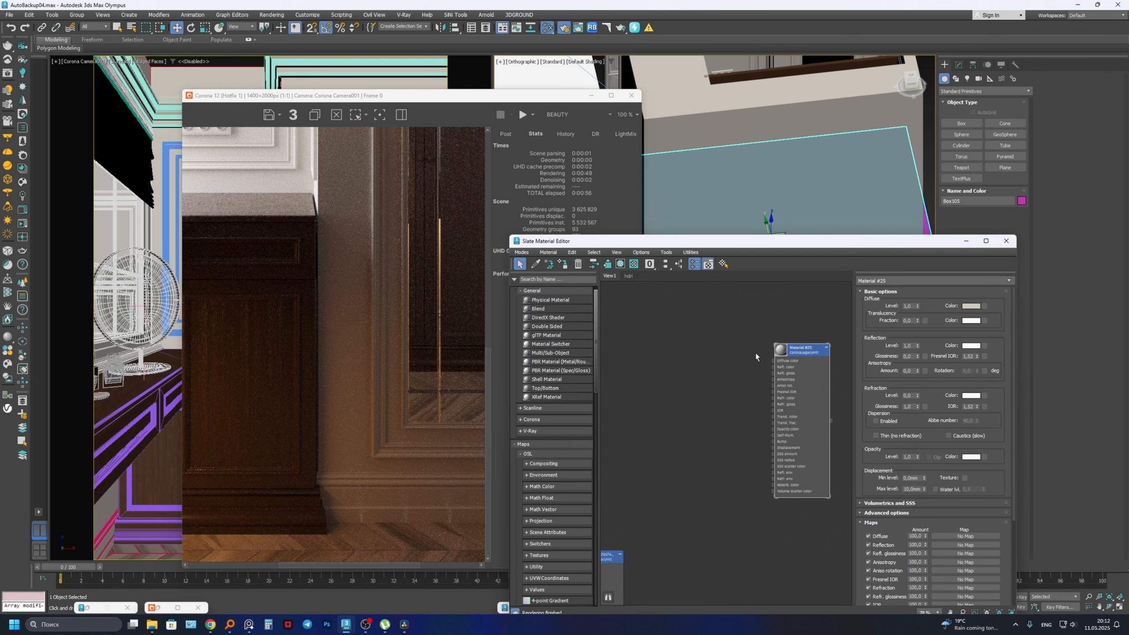
right_click(667, 336)
mouse_move(720, 342)
mouse_move(769, 360)
click(843, 387)
- Darken the new material's diffuse colour to a dark grey and assign it to the slab under the floor
scroll(693, 343, up, 3)
click(971, 306)
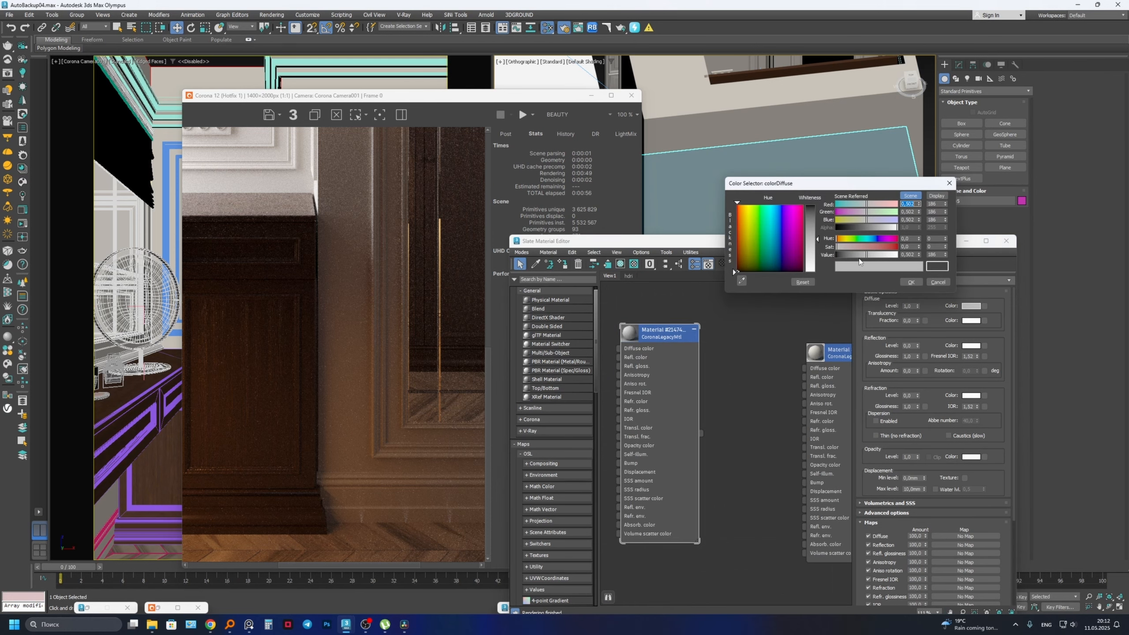
drag(885, 255, 847, 256)
click(910, 281)
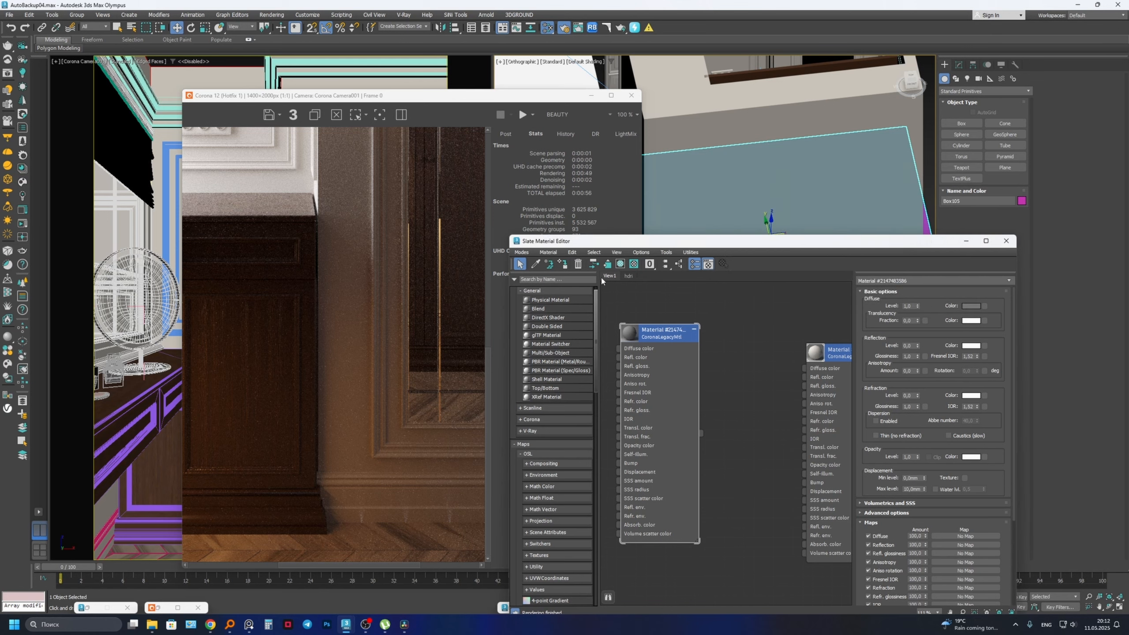
click(565, 265)
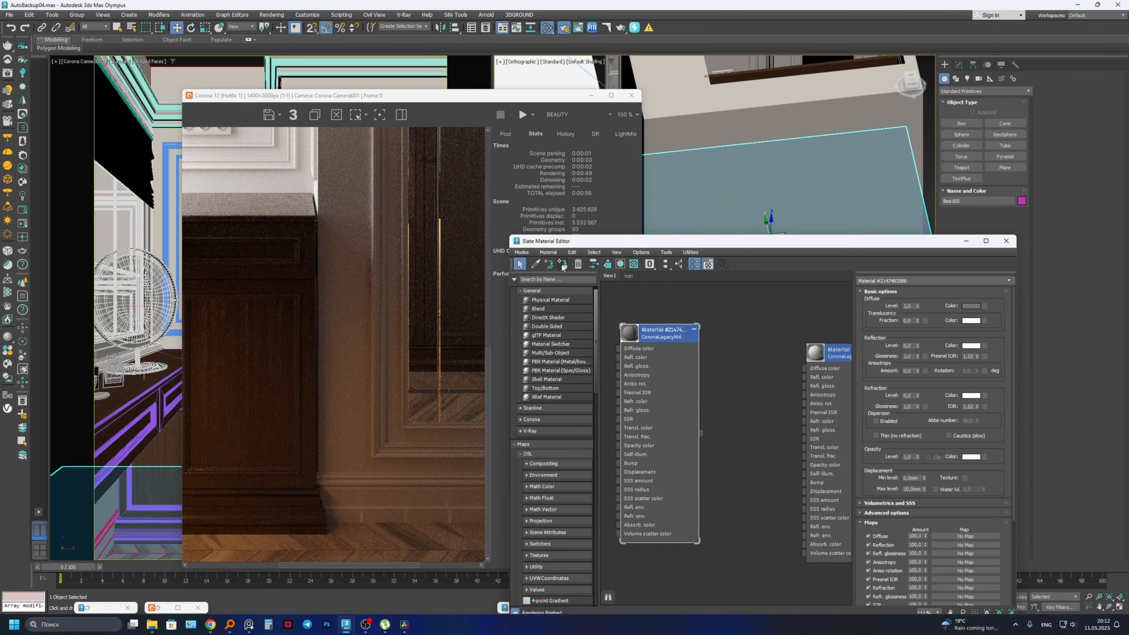
scroll(828, 122, down, 4)
middle_drag(827, 134, 817, 93)
click(966, 241)
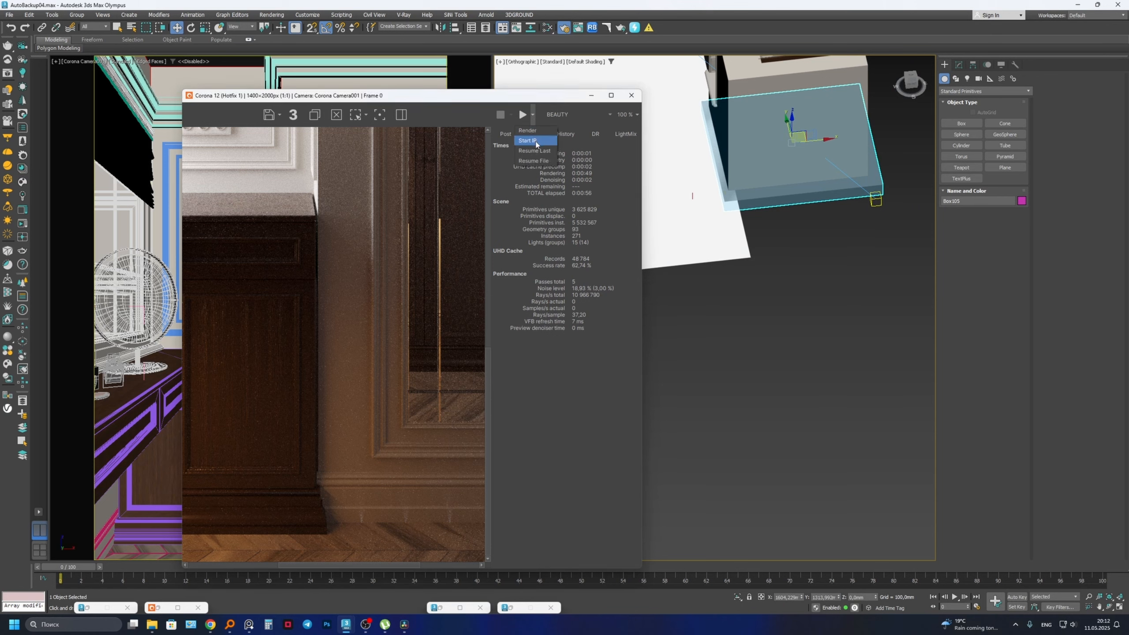
- Run an interactive render and examine the baseboard, floor joint and tall mirror's reflection up close and in the overall view
scroll(438, 253, down, 1)
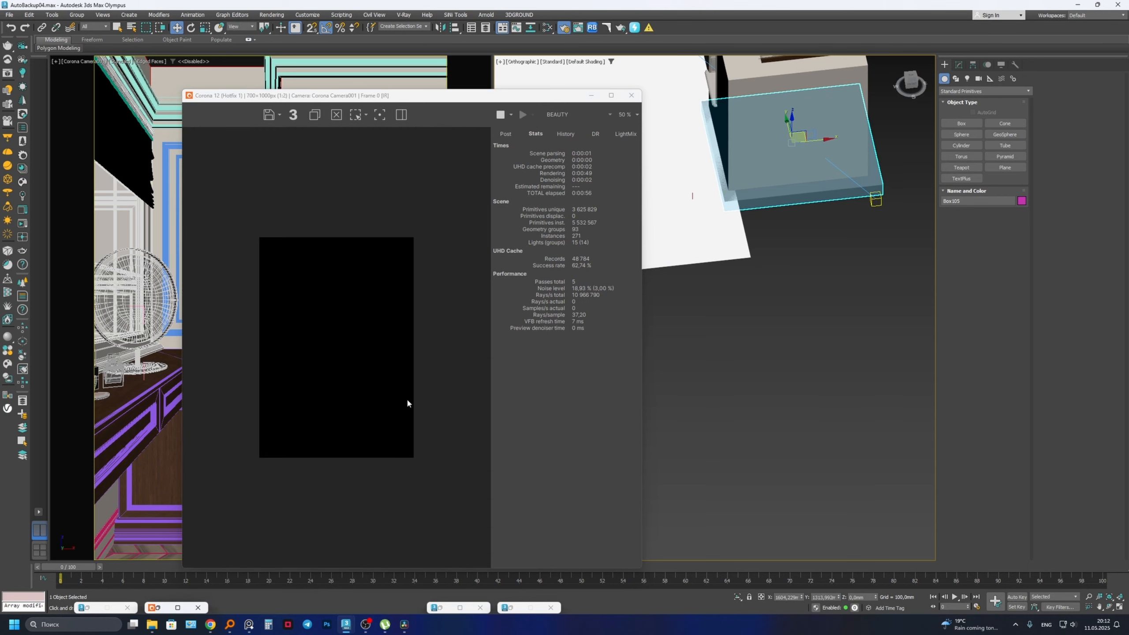
scroll(405, 448, up, 1)
scroll(426, 535, up, 1)
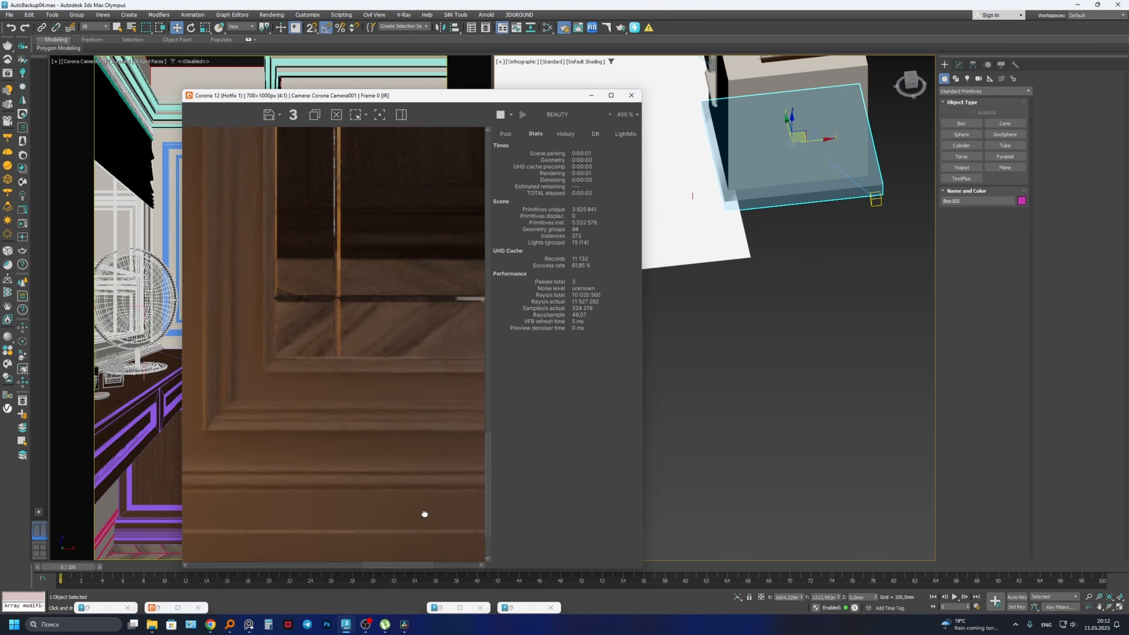
scroll(461, 474, up, 1)
drag(263, 272, 320, 314)
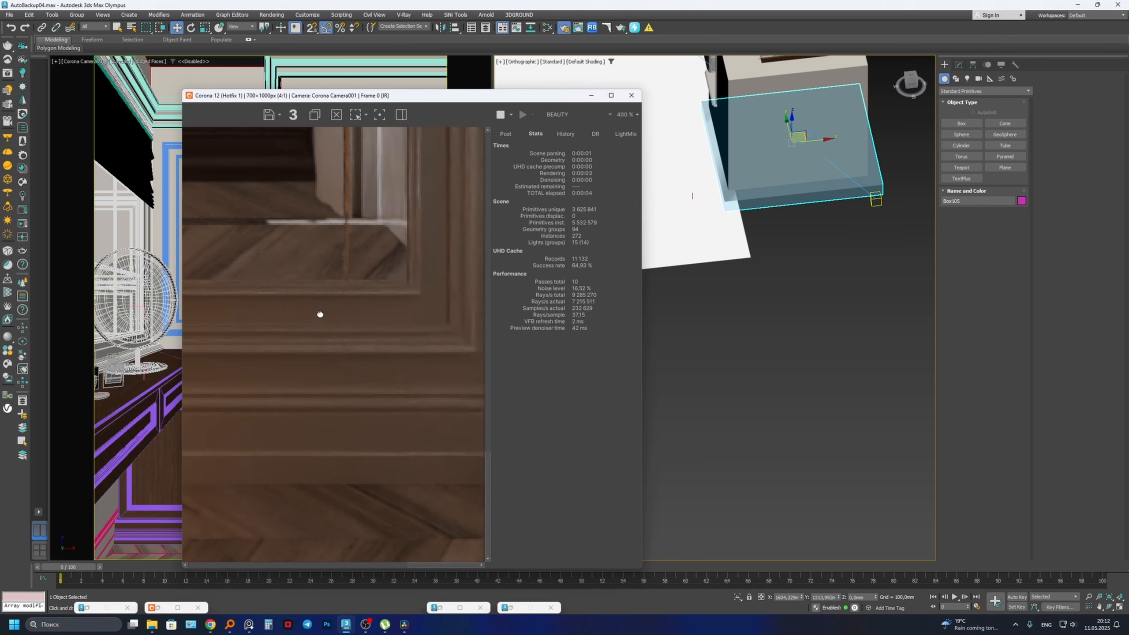
scroll(329, 320, down, 2)
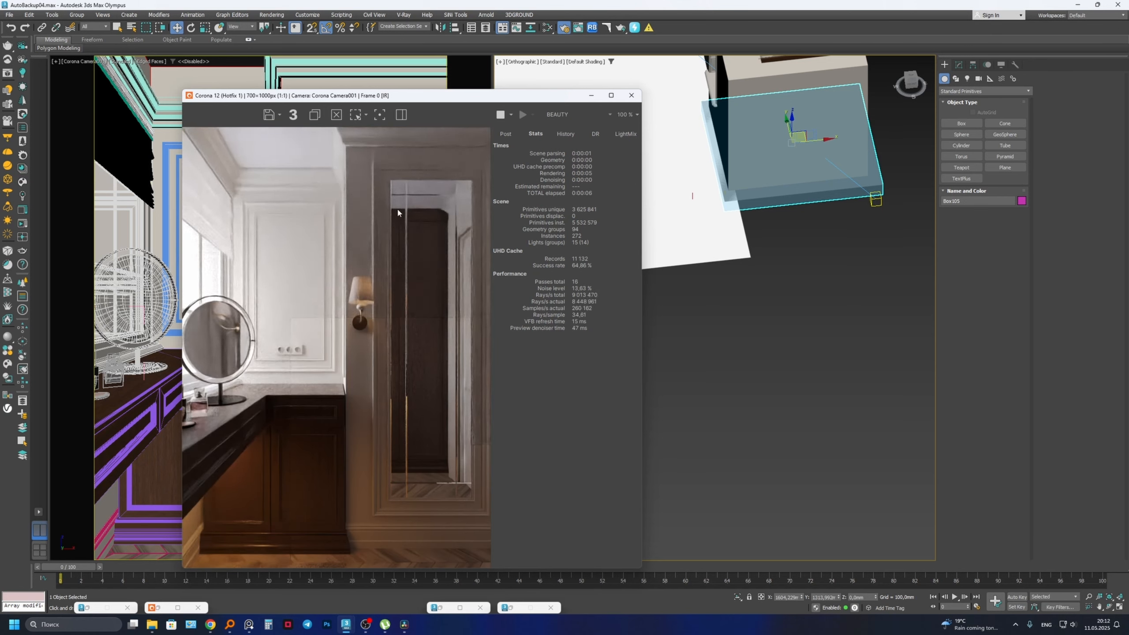
scroll(378, 225, up, 1)
scroll(368, 235, down, 2)
scroll(367, 239, up, 1)
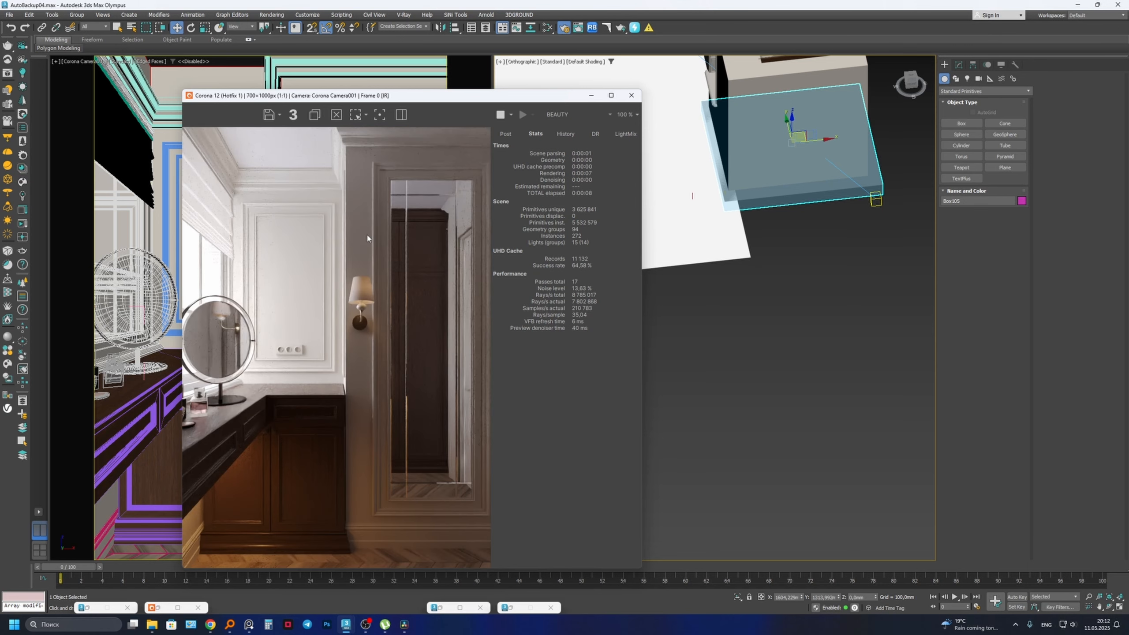